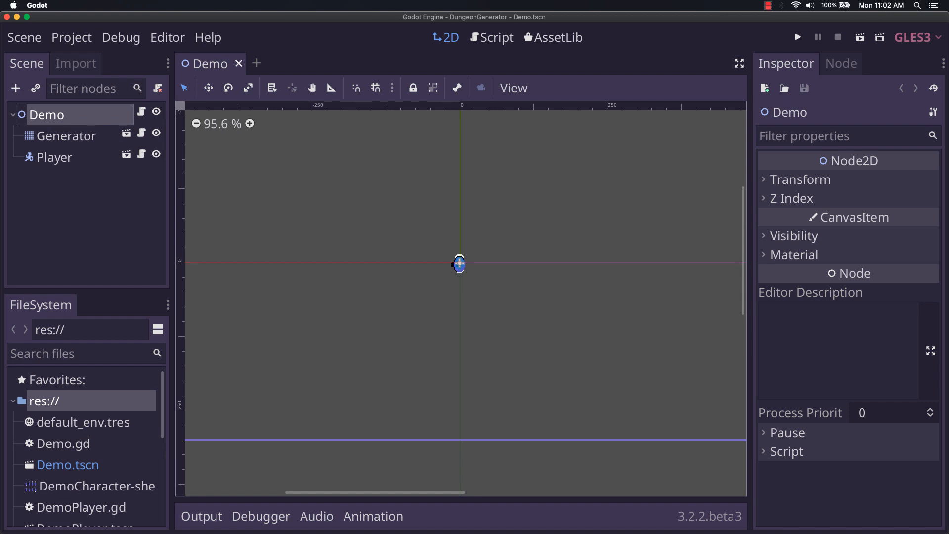
Switch to Aseprite and create a new 96 × 96 px sprite with RGBA colour and a transparent background
key(super+Tab)
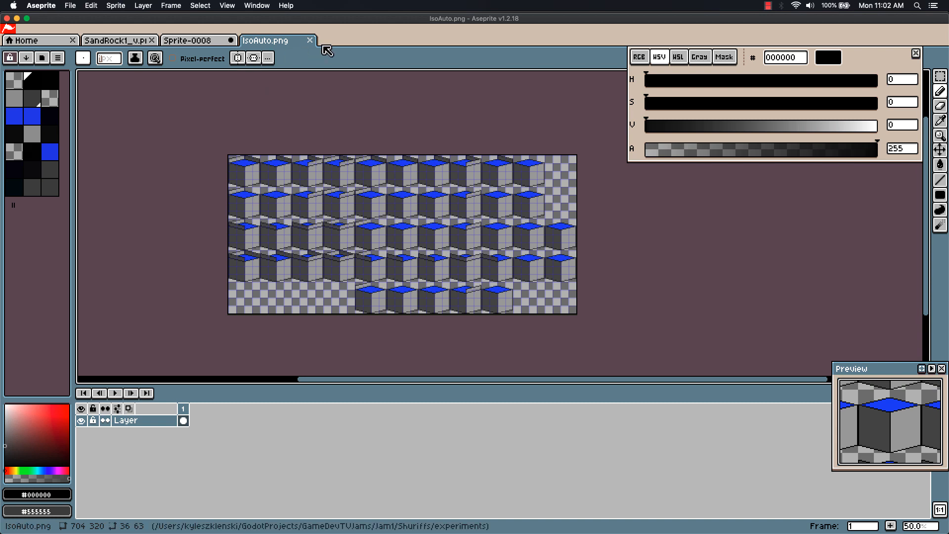
key(v)
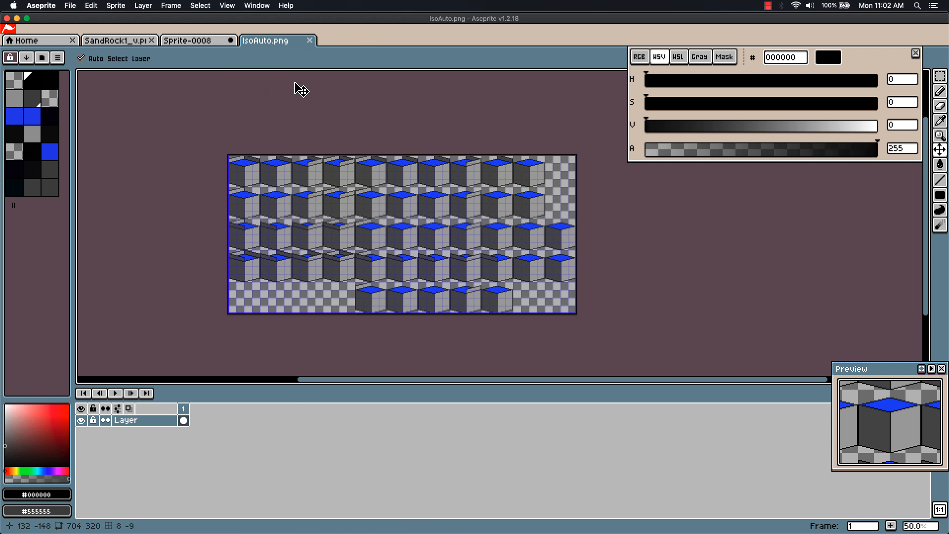
key(super+n)
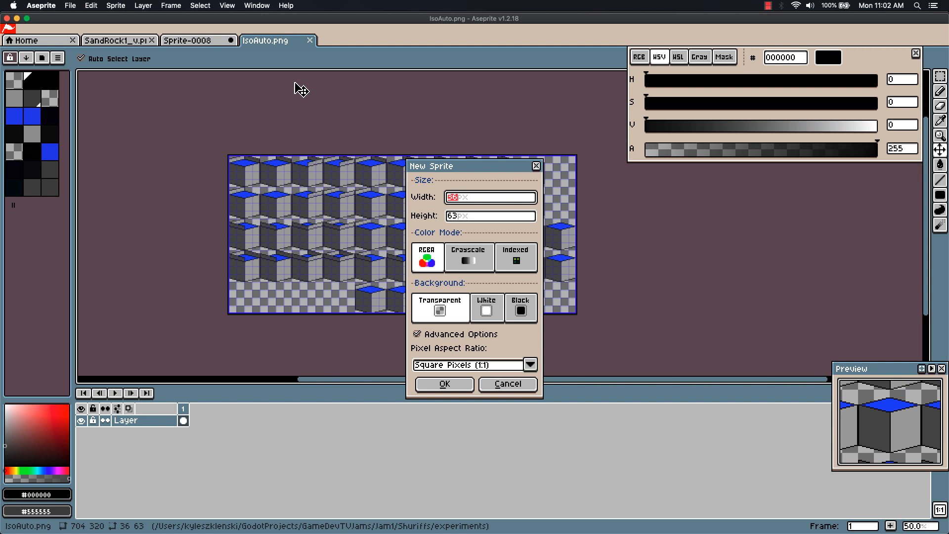
text(84)
key(Tab)
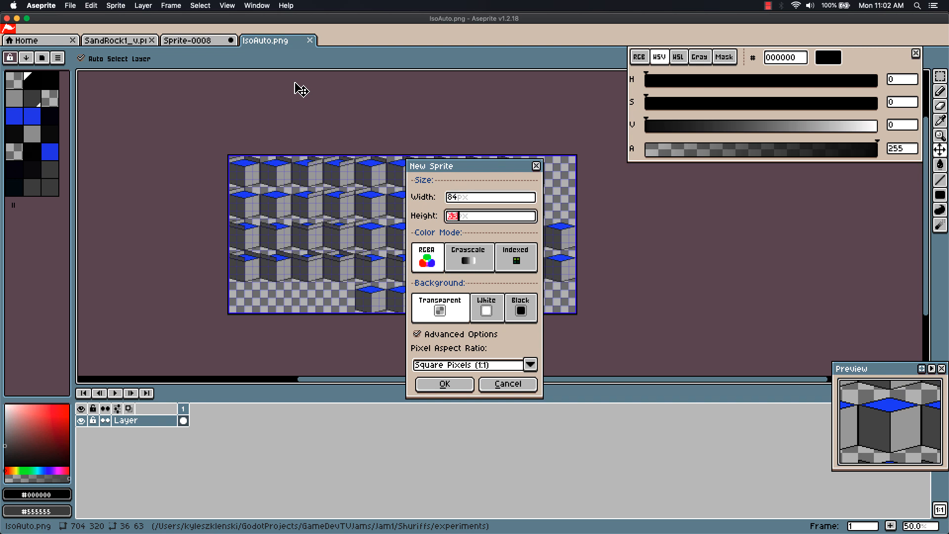
text(84)
key(BackSpace)
key(BackSpace)
text(64+32)
key(shift+Tab)
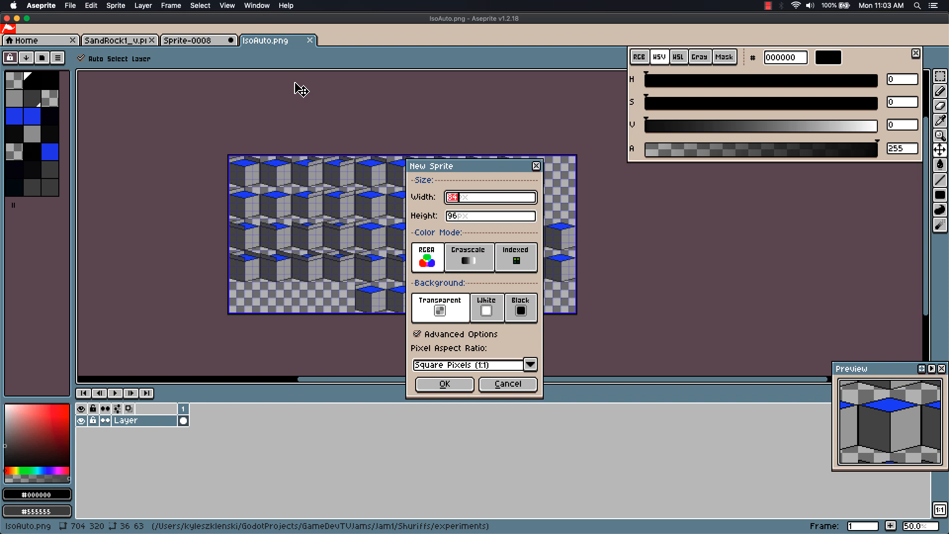
text(96)
key(Return)
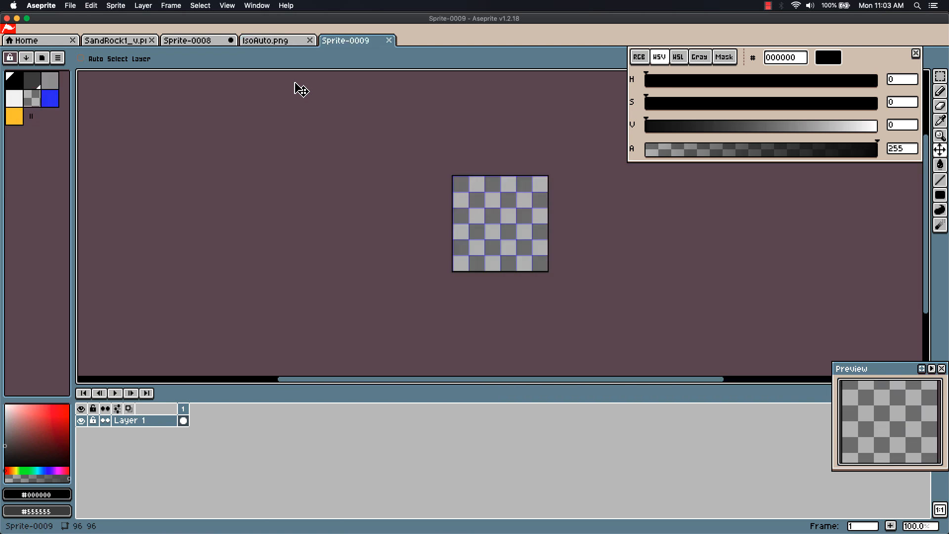
Add two swatches to the end of the palette and set the first one to the brown 875214
key(b)
scroll(584, 212, up, 1)
scroll(540, 239, down, 2)
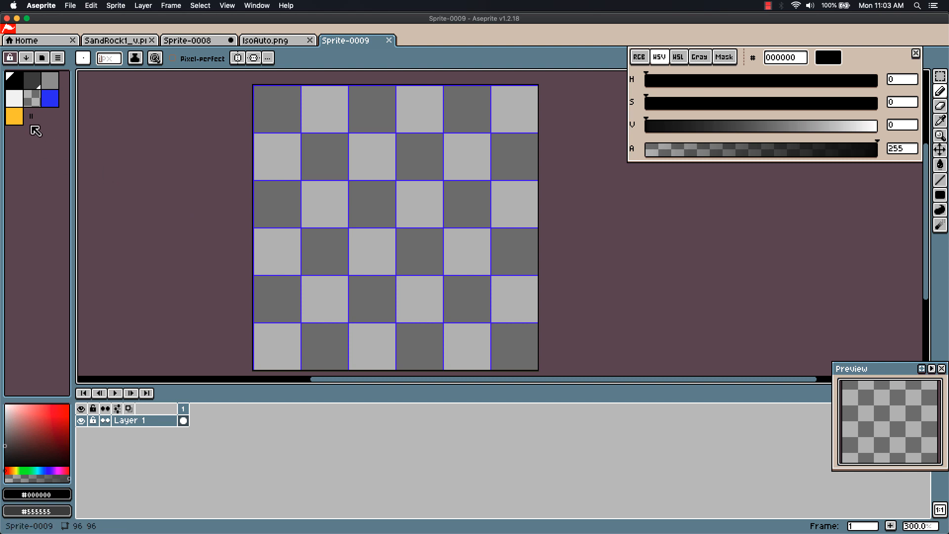
drag(29, 118, 51, 118)
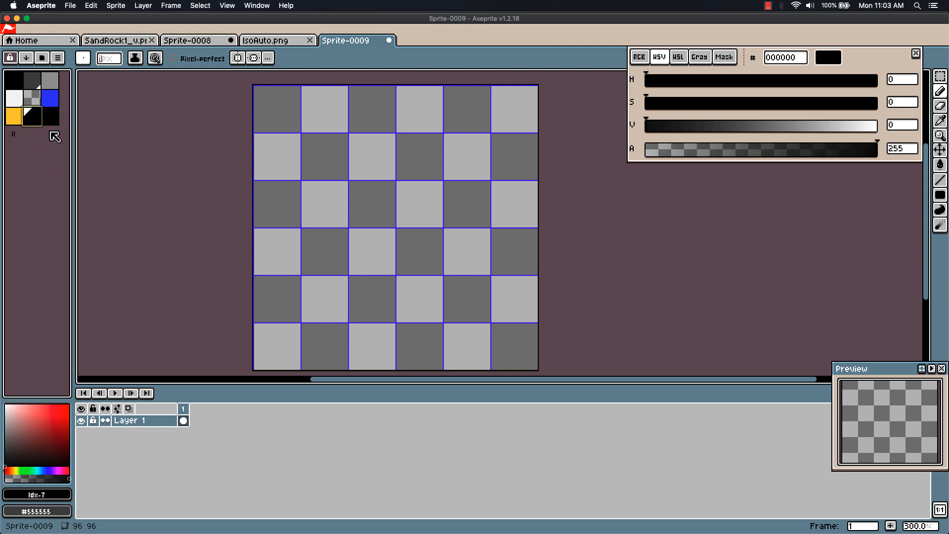
drag(677, 102, 699, 106)
drag(717, 125, 844, 109)
drag(663, 85, 672, 85)
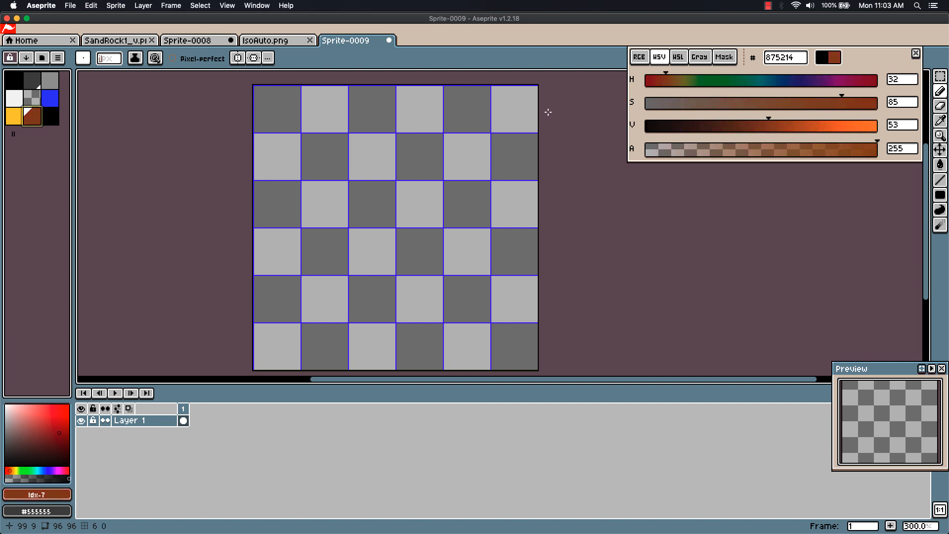
Copy hex code 875214 into the black swatch after the brown one, then lighten that copy to saturation 69 and value 56
click(50, 116)
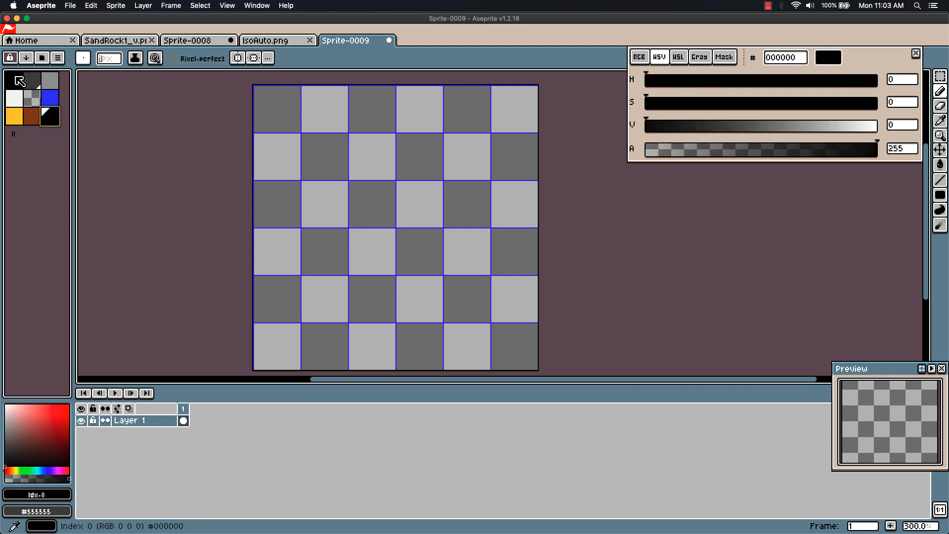
right_click(39, 121)
click(38, 121)
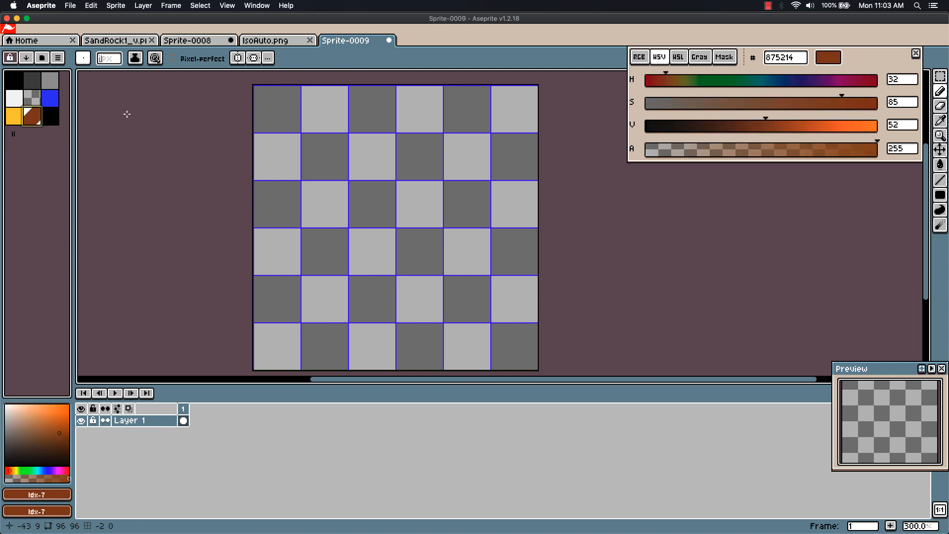
click(801, 59)
key(super+c)
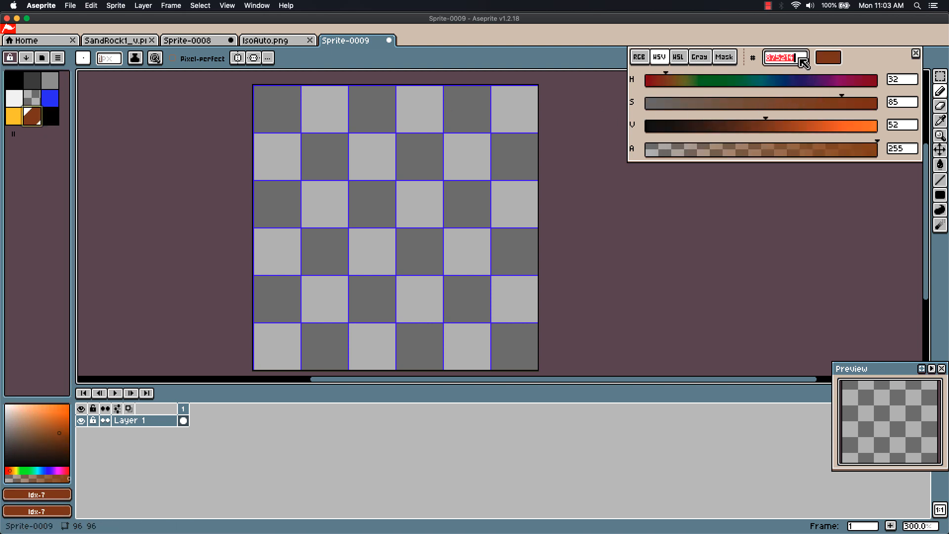
click(57, 118)
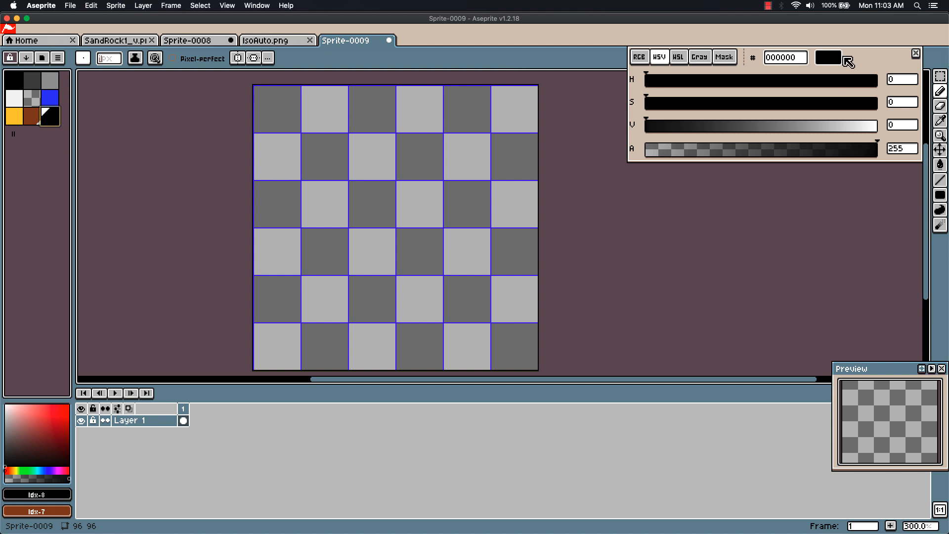
click(797, 61)
key(super+v)
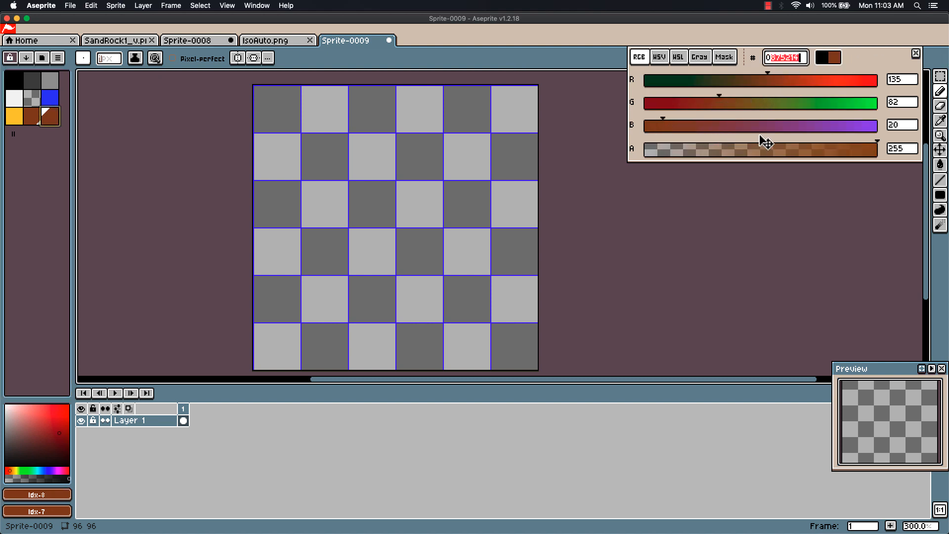
click(659, 58)
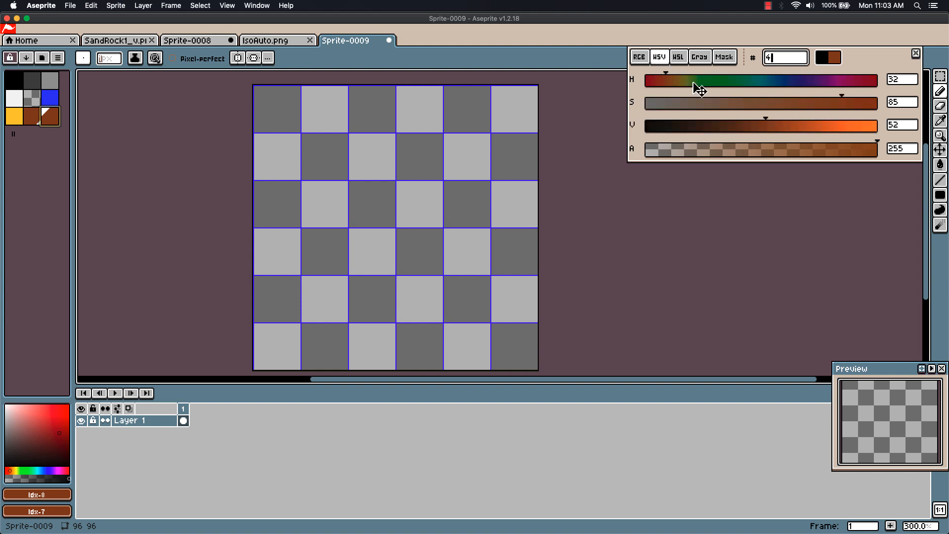
click(775, 127)
drag(823, 106, 808, 106)
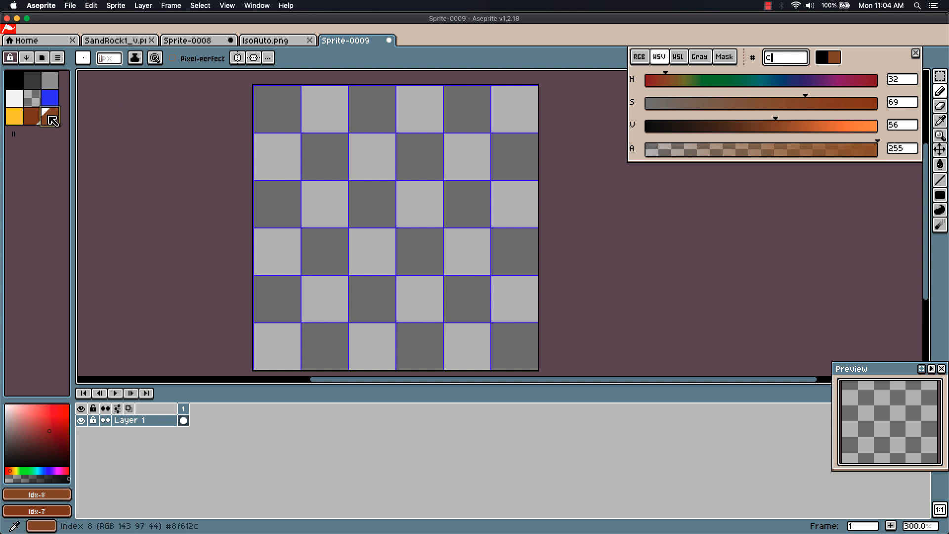
Fill the whole canvas with the base brown 875214
key(bracketleft)
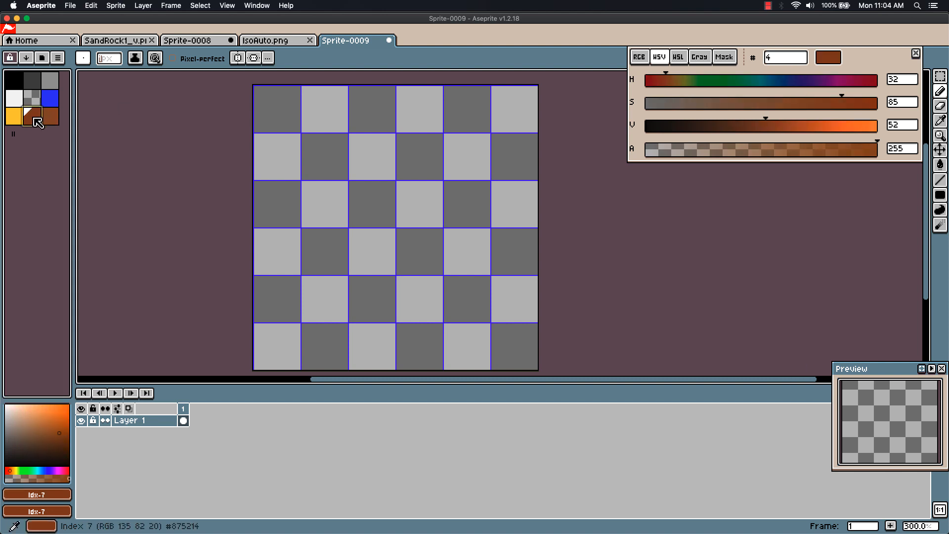
key(g)
click(373, 209)
Add another swatch at the end of the palette and paste hex code 875214 into it
drag(7, 136, 30, 136)
click(15, 137)
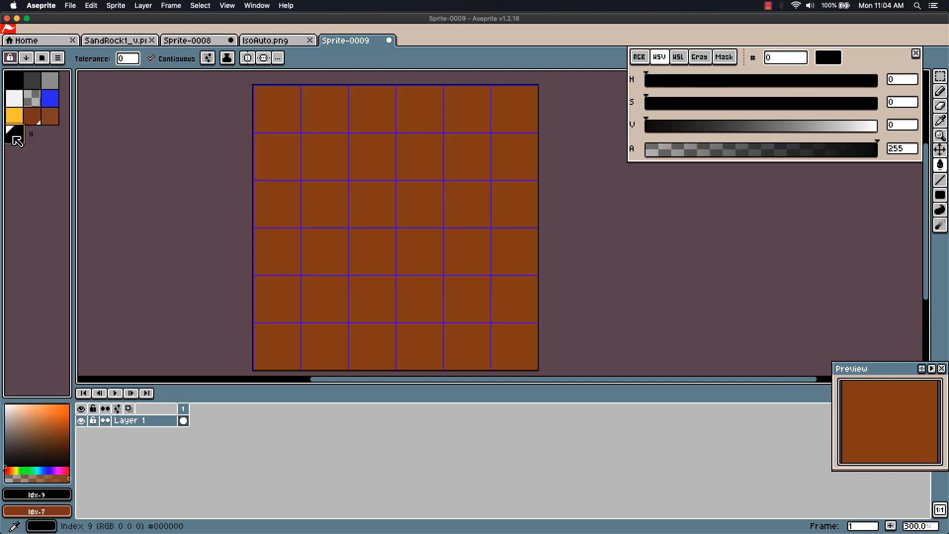
key(i)
click(337, 199)
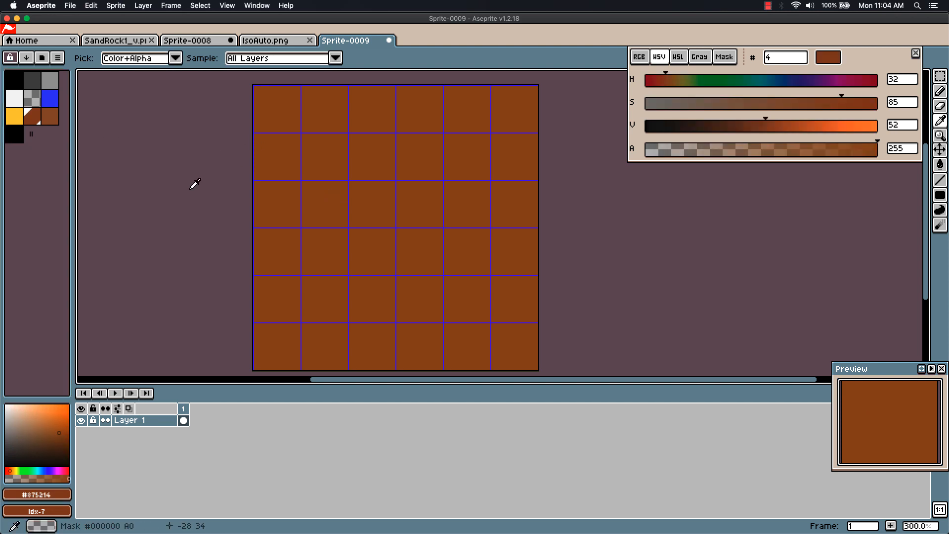
click(18, 135)
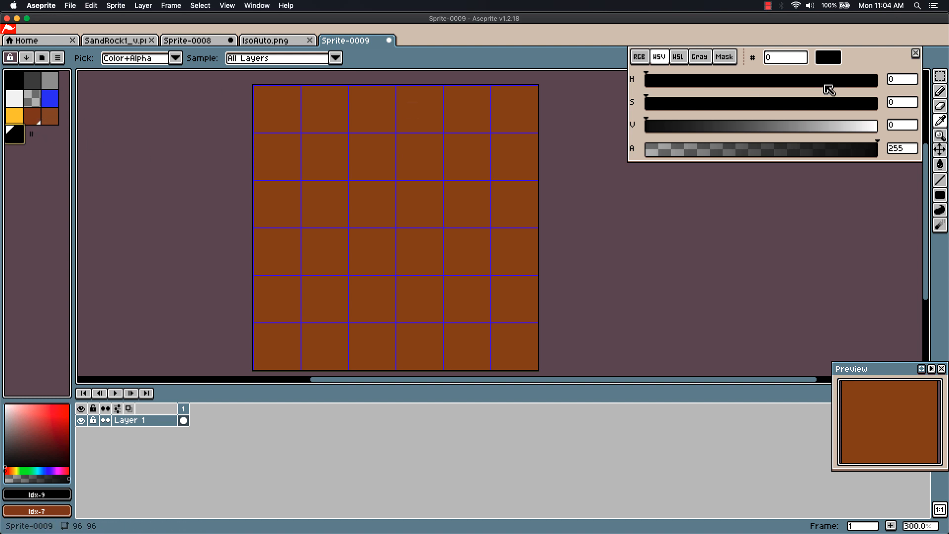
click(791, 58)
key(ctrl+v)
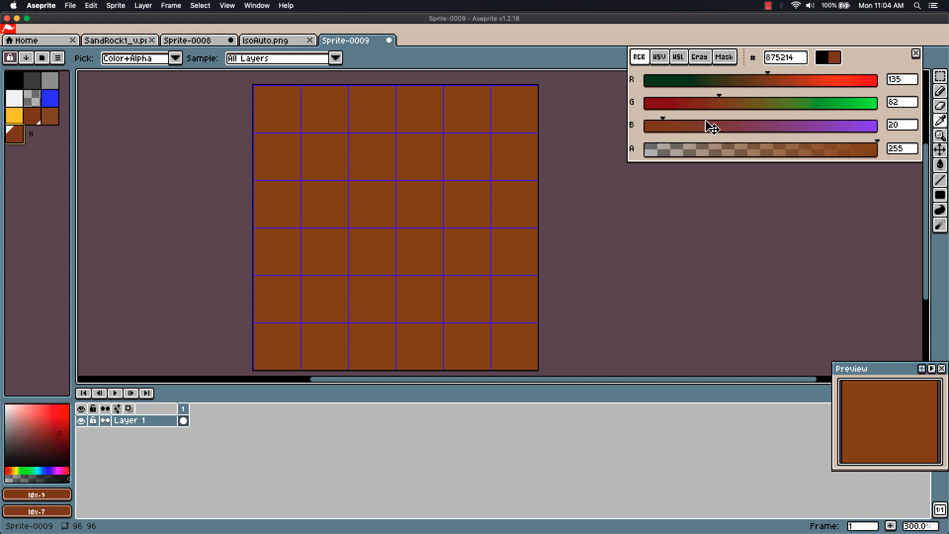
Darken the newest brown swatch to saturation 96 and value 37 in HSV
click(665, 64)
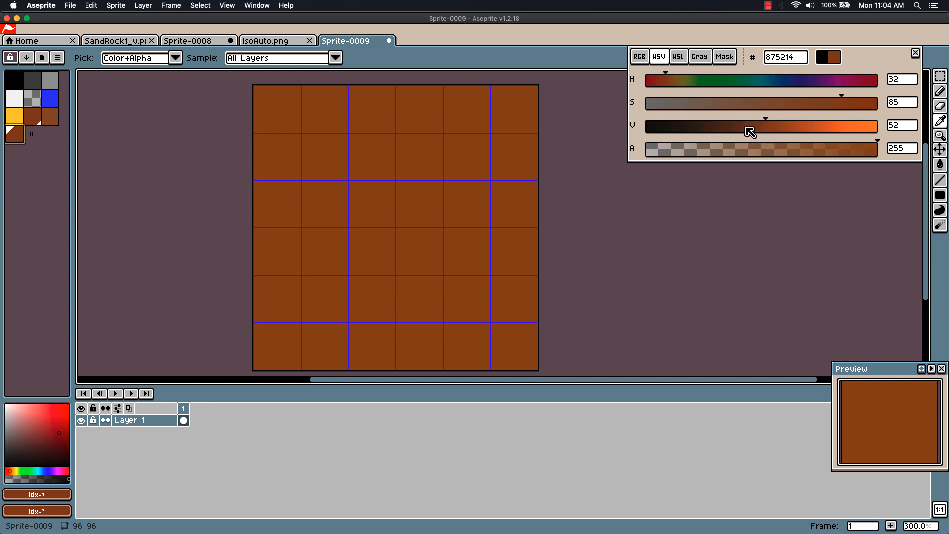
drag(747, 129, 733, 128)
click(856, 105)
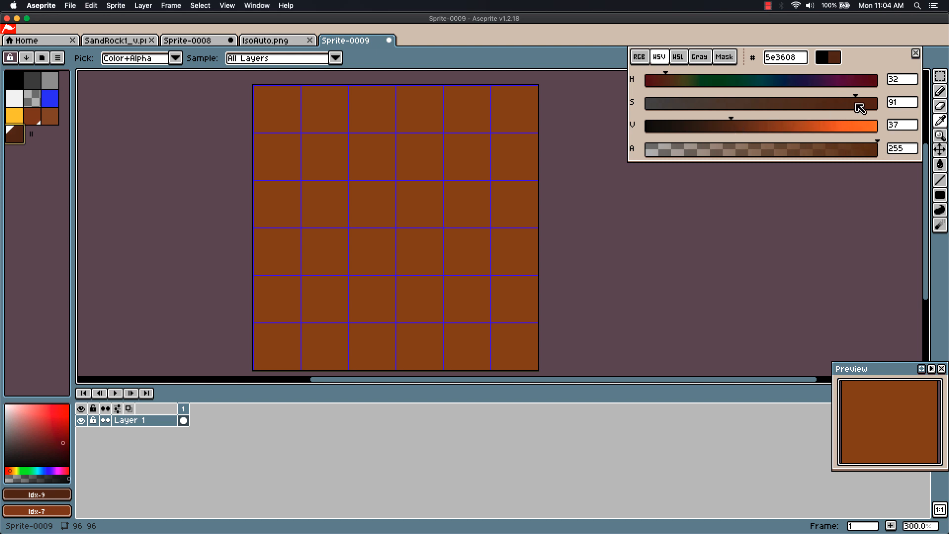
drag(861, 109, 874, 109)
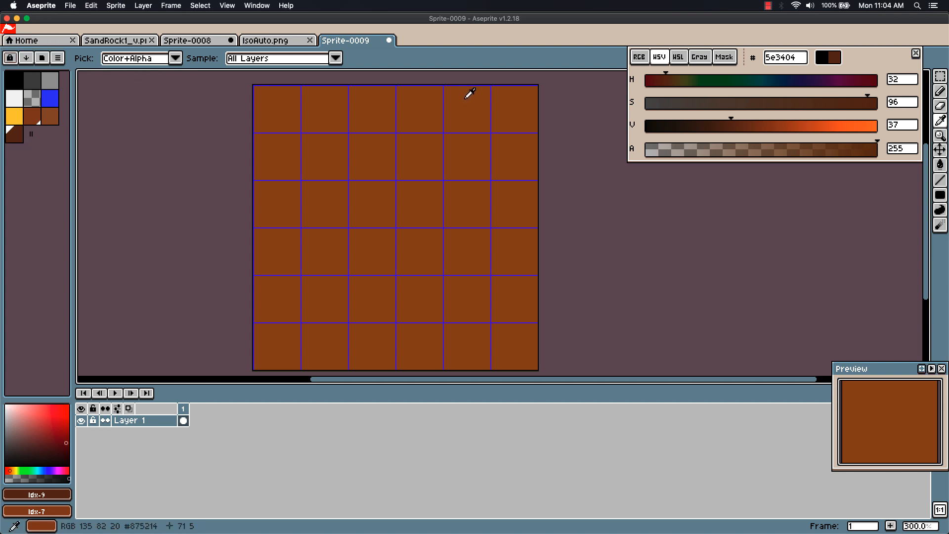
Lighten the light brown swatch further to saturation 47 and value 65
click(50, 119)
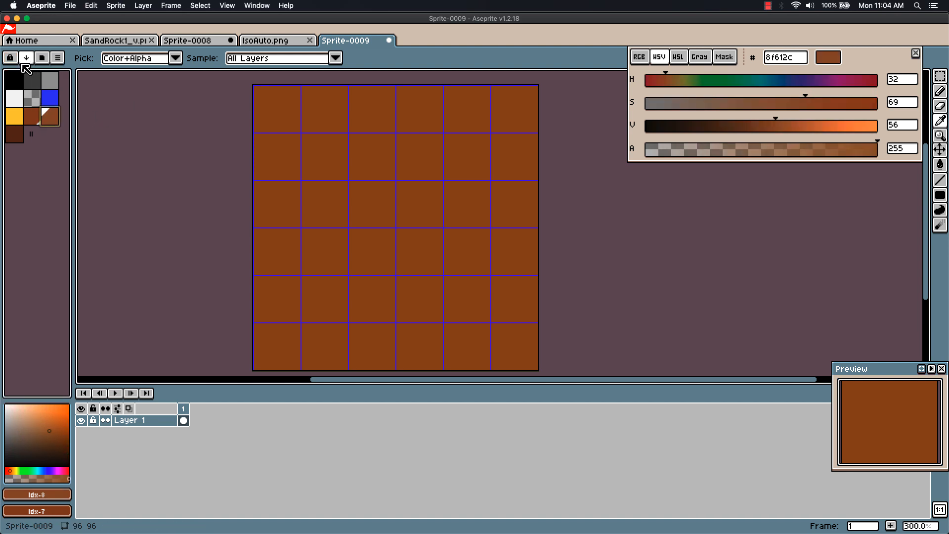
drag(772, 103, 755, 103)
click(797, 126)
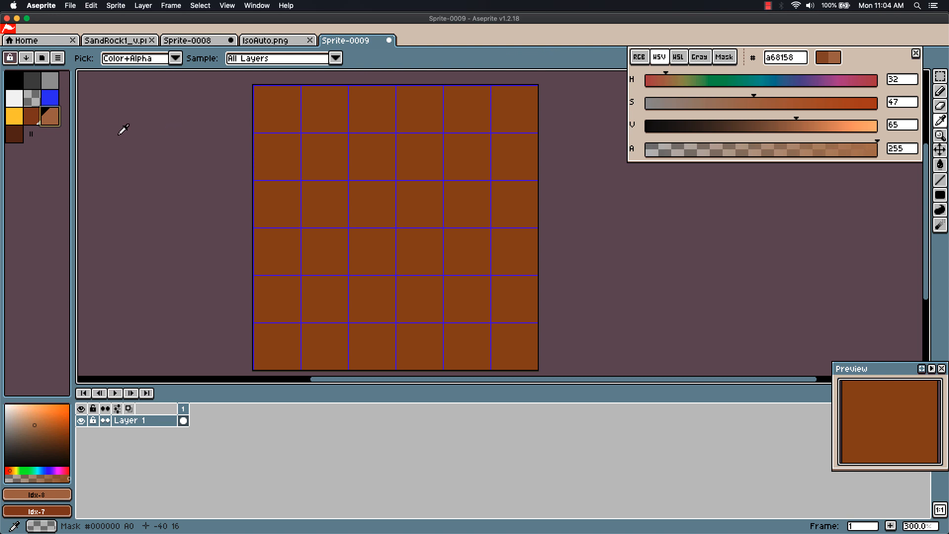
Clear everything from the canvas and add a new layer above Layer 1
key(super+a)
key(Delete)
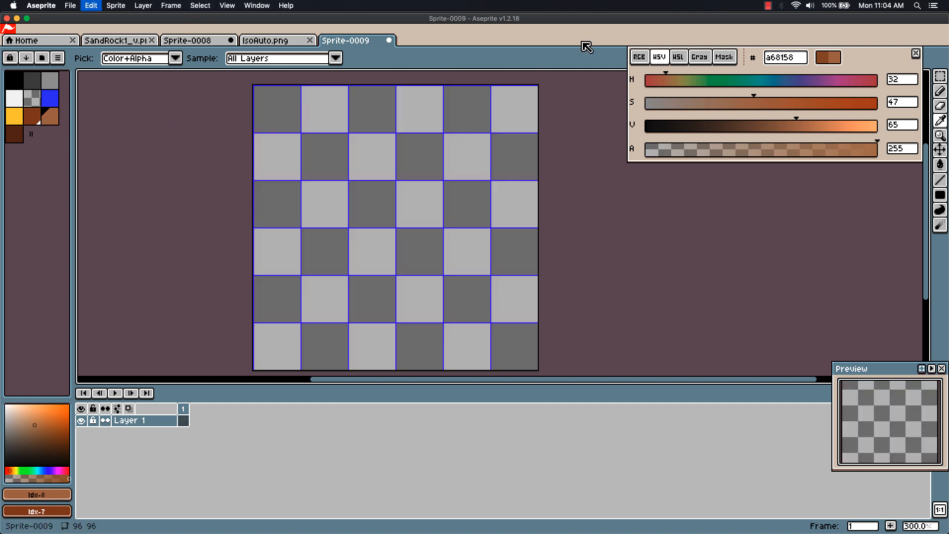
key(shift+n)
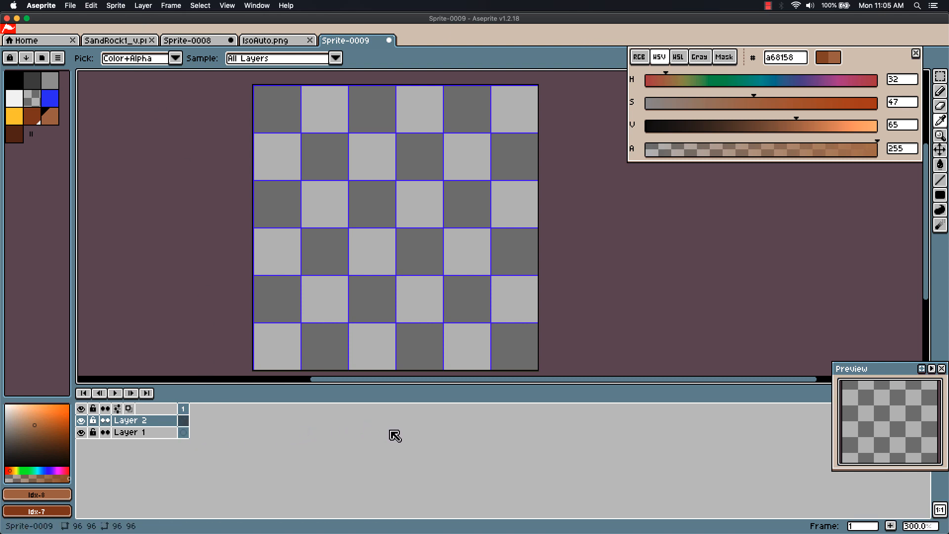
Set up the Pencil tool with black on Layer 1 and enable both horizontal and vertical symmetry
click(183, 432)
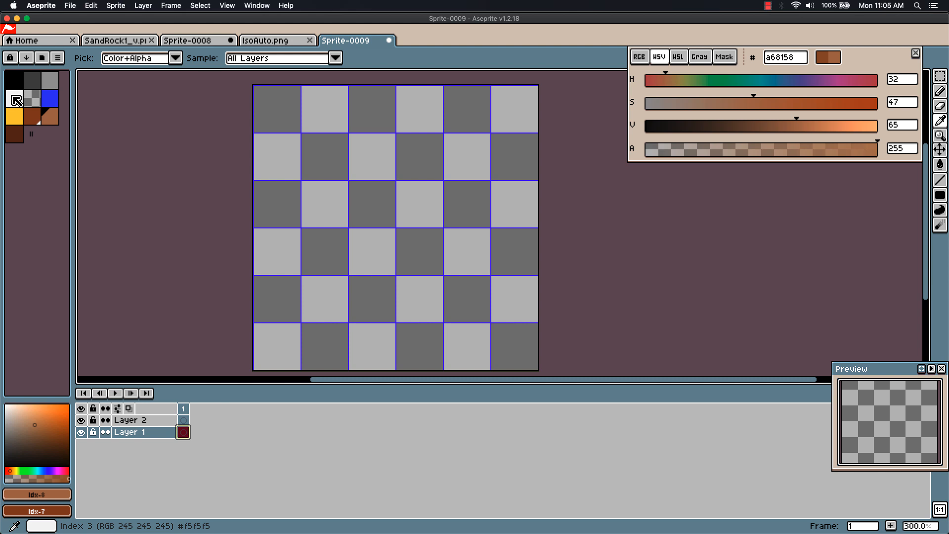
click(13, 80)
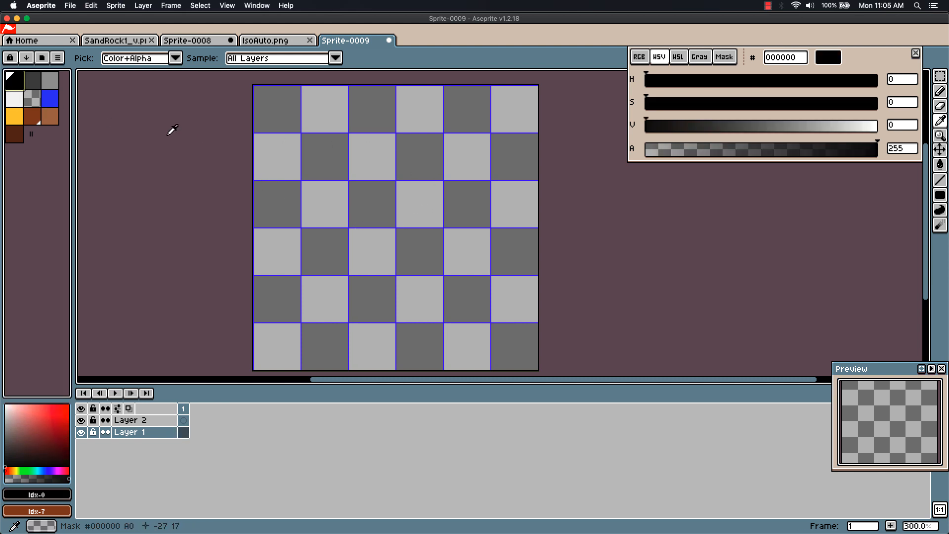
key(b)
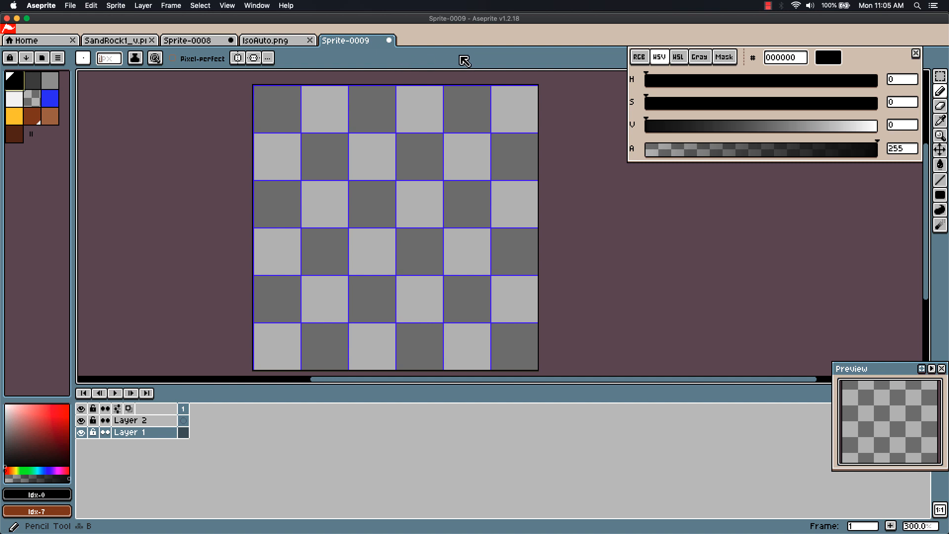
click(238, 58)
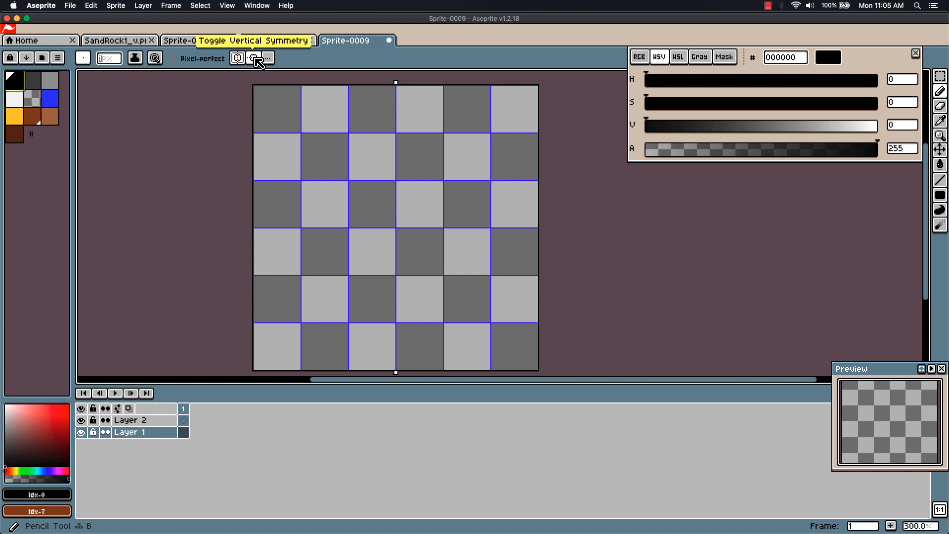
click(255, 58)
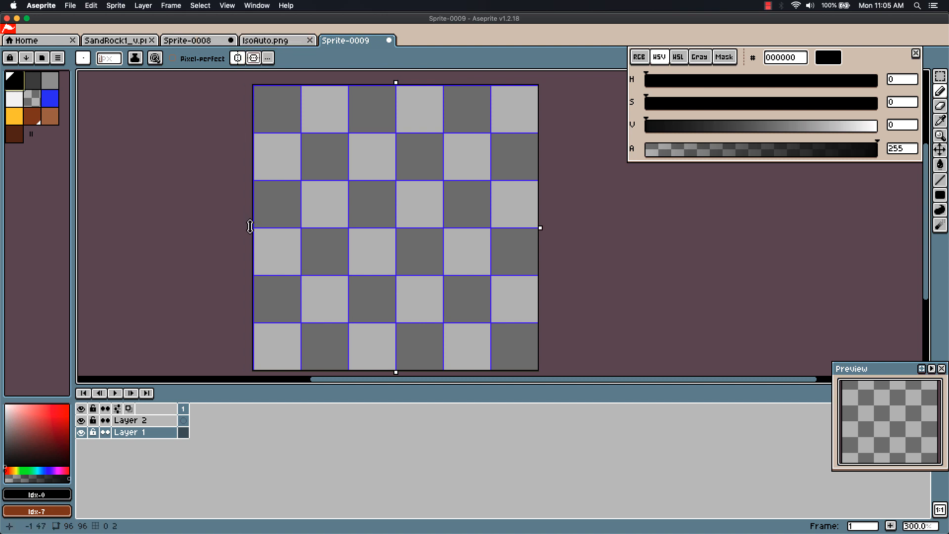
scroll(259, 239, up, 3)
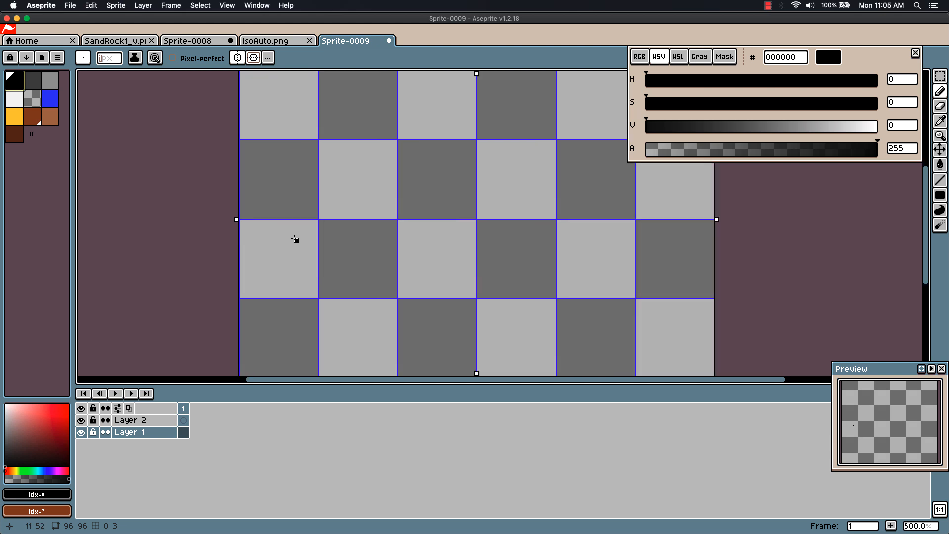
scroll(295, 231, down, 3)
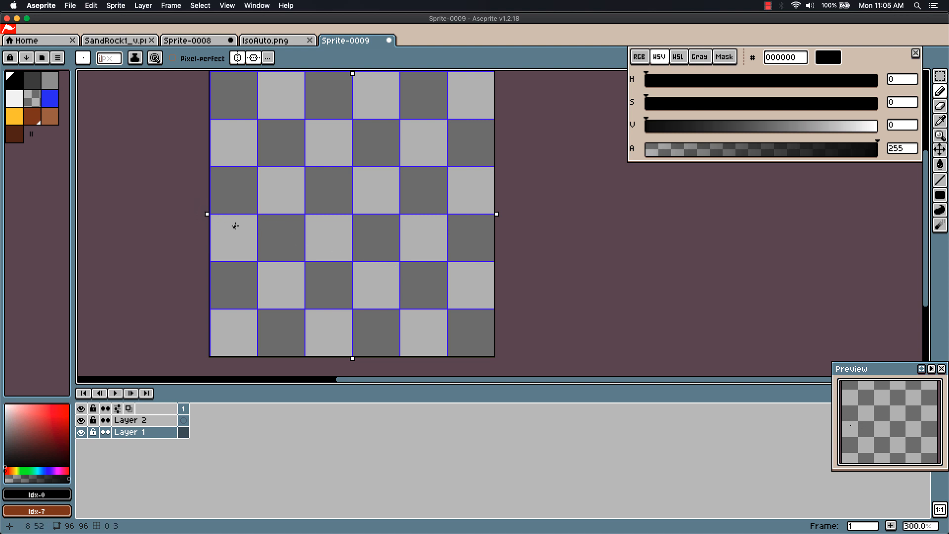
Draw a flat black diamond outline across the canvas's full width, stepping one pixel down every six pixels from the left edge to the centre
scroll(235, 226, up, 3)
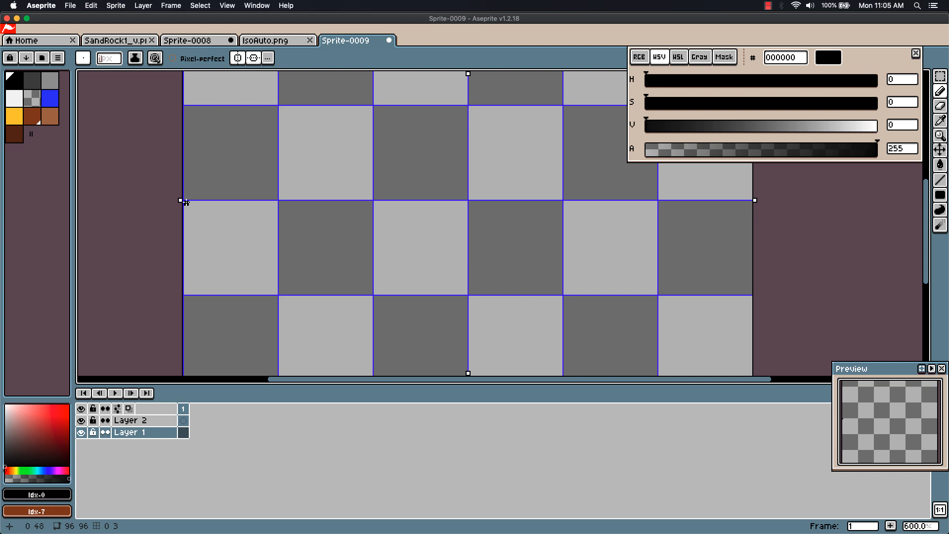
scroll(186, 202, down, 3)
scroll(188, 200, up, 2)
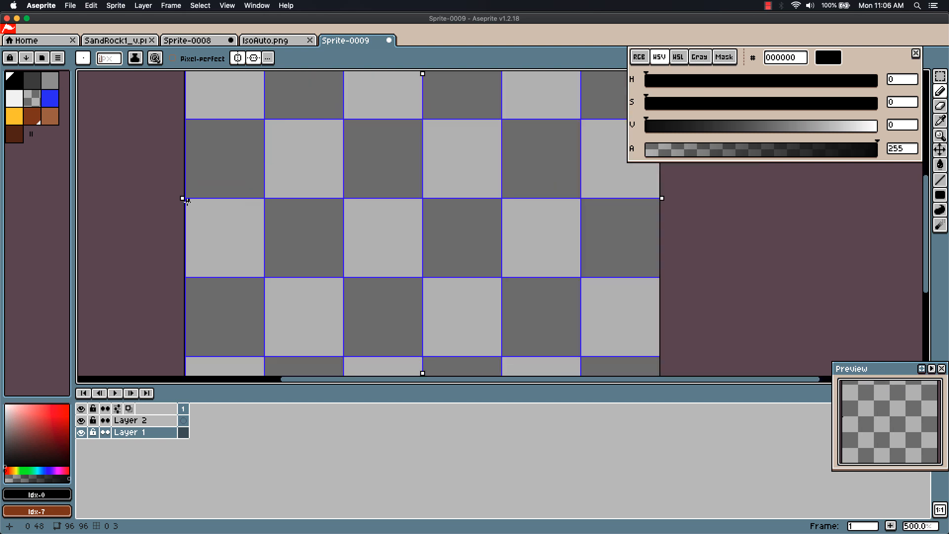
drag(186, 200, 202, 201)
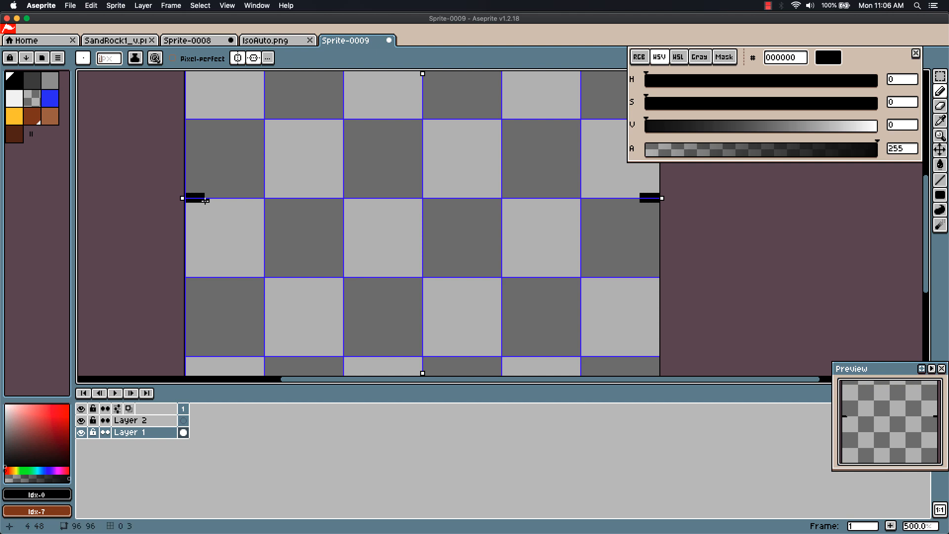
scroll(200, 216, up, 4)
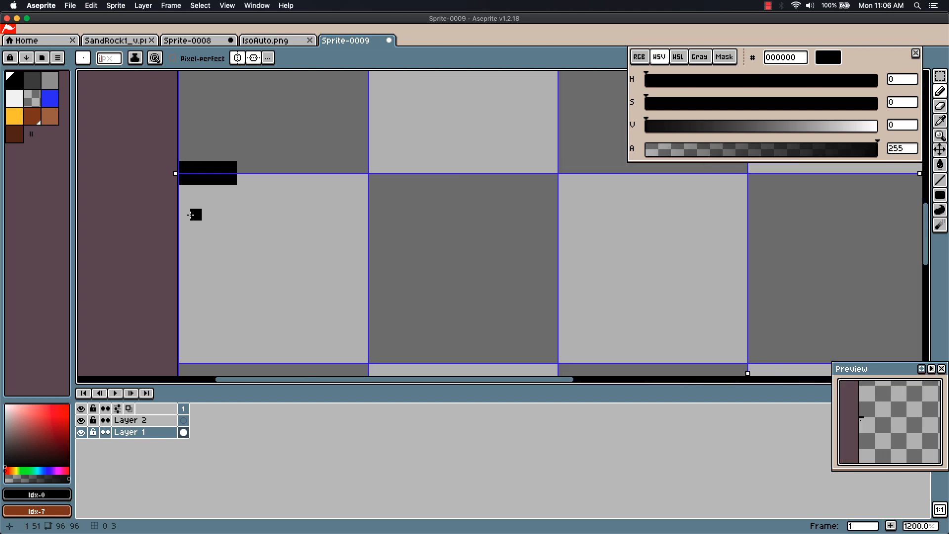
click(243, 179)
click(255, 192)
mouse_move(266, 191)
mouse_down()
mouse_move(386, 201)
mouse_move(394, 219)
mouse_move(460, 216)
mouse_move(450, 214)
mouse_move(489, 220)
mouse_move(470, 226)
mouse_move(524, 226)
mouse_move(564, 238)
mouse_up()
click(577, 239)
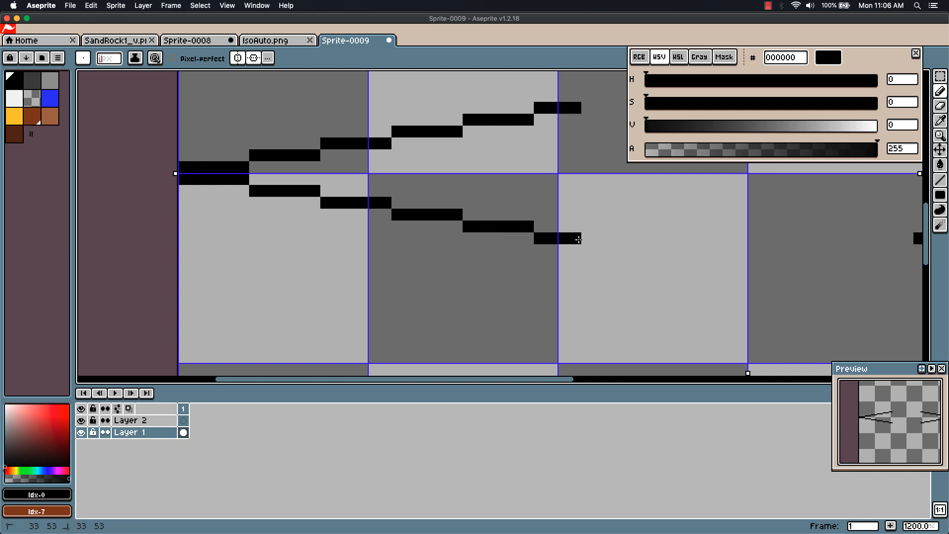
click(585, 240)
click(599, 238)
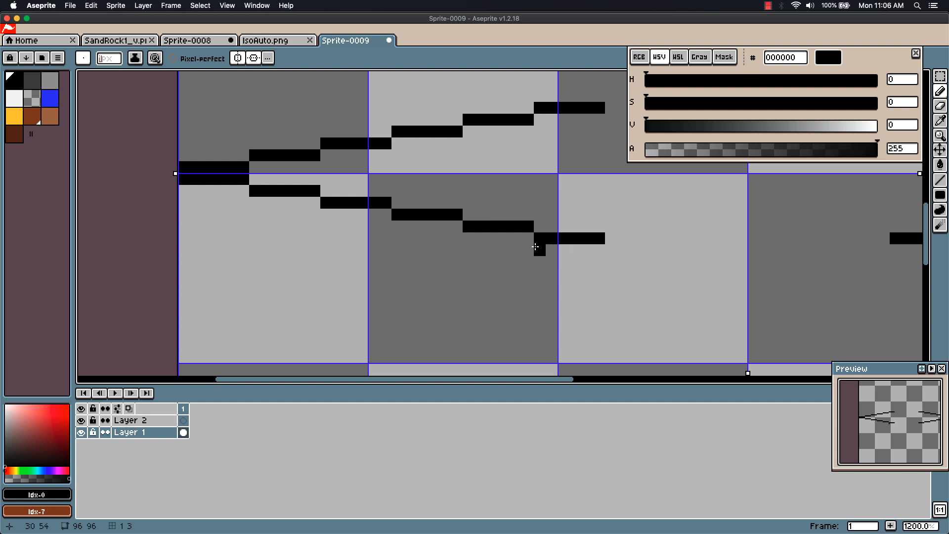
mouse_move(611, 258)
mouse_down()
mouse_move(413, 248)
mouse_move(415, 238)
mouse_move(449, 239)
mouse_move(487, 252)
mouse_move(556, 252)
mouse_up()
click(472, 239)
scroll(286, 275, down, 1)
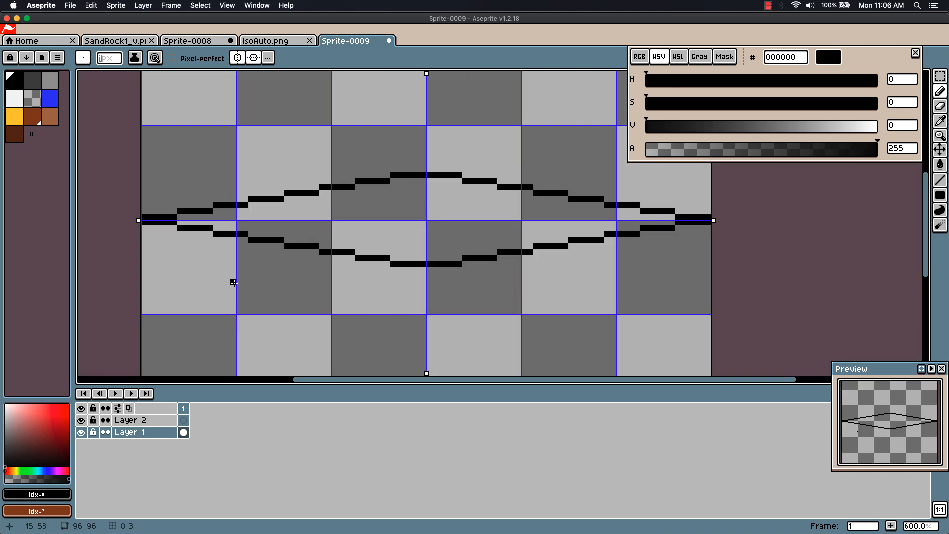
Turn off the symmetry that mirrors top to bottom, move the diamond's lower half up one pixel and deselect it
scroll(149, 262, down, 1)
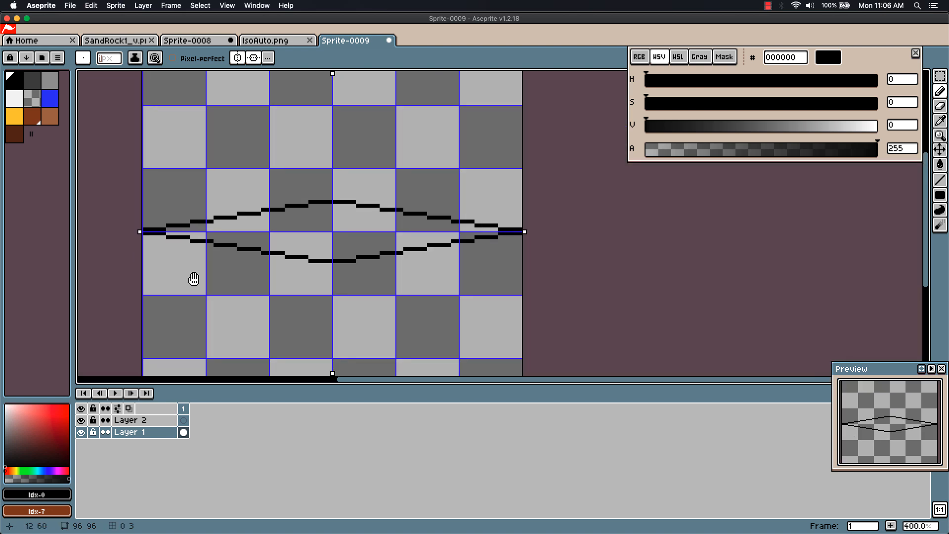
drag(193, 275, 288, 215)
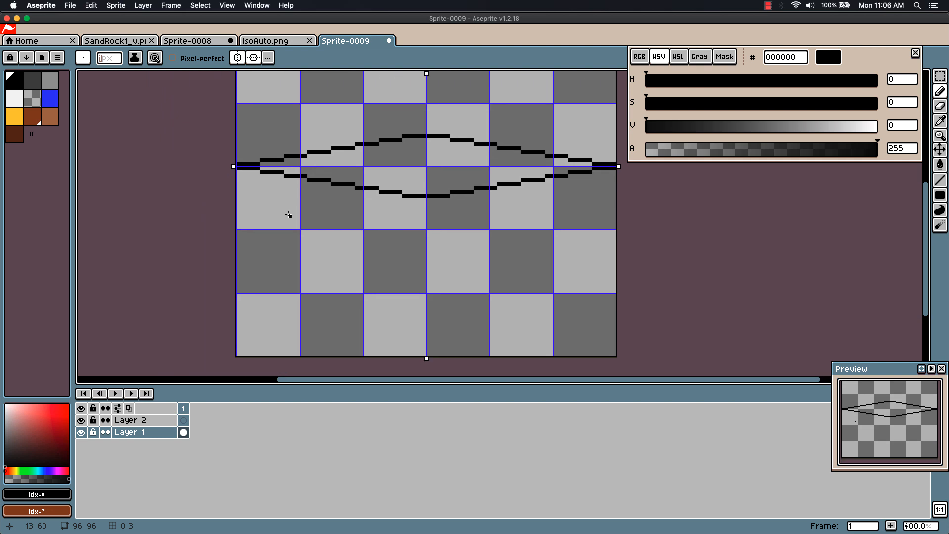
click(257, 58)
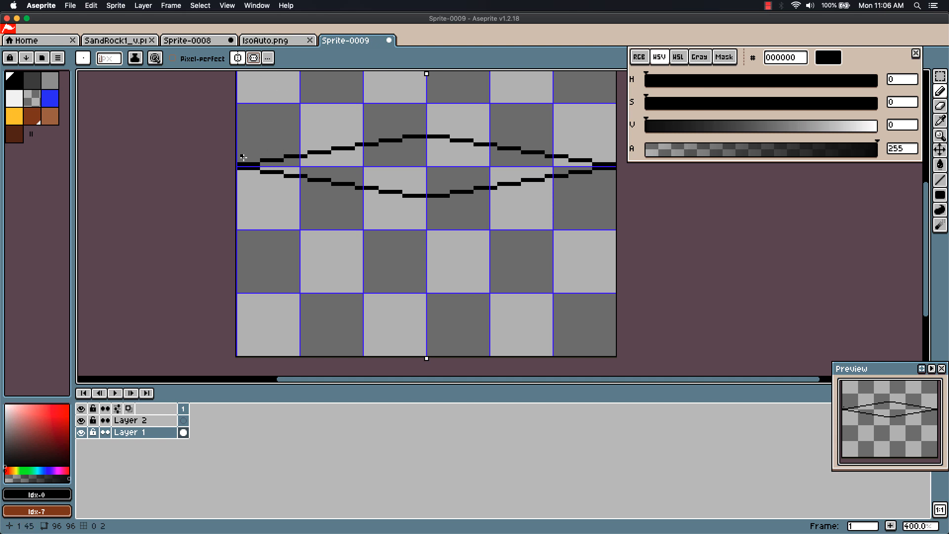
key(m)
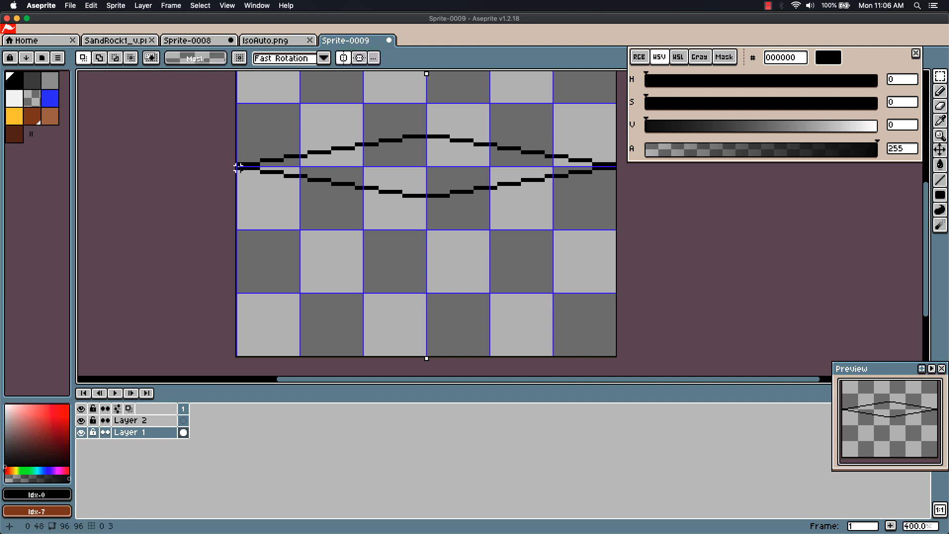
drag(238, 167, 414, 197)
click(414, 199)
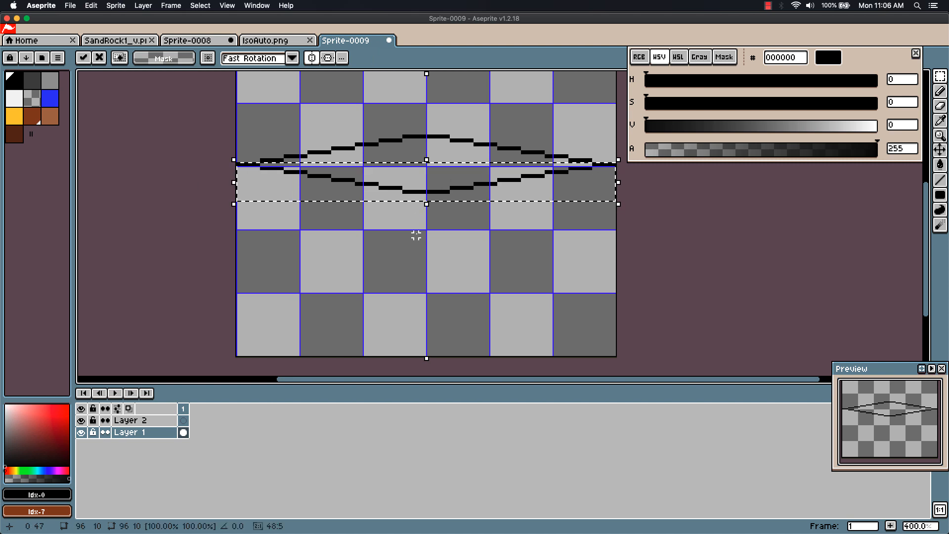
click(392, 239)
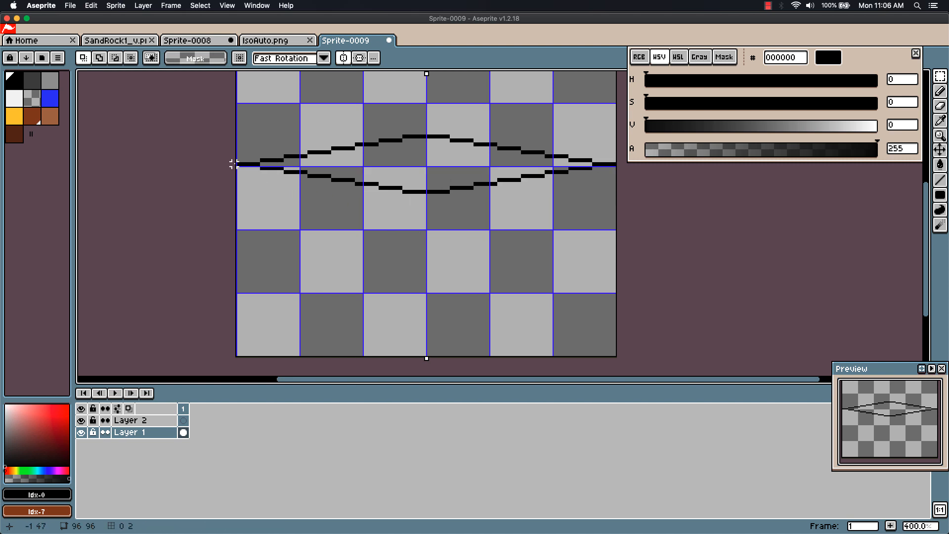
Copy the diamond's lower half as a 96 × 12 px selection, paste it and move the copy down to y = 88
drag(237, 163, 424, 209)
key(super+c)
key(super+v)
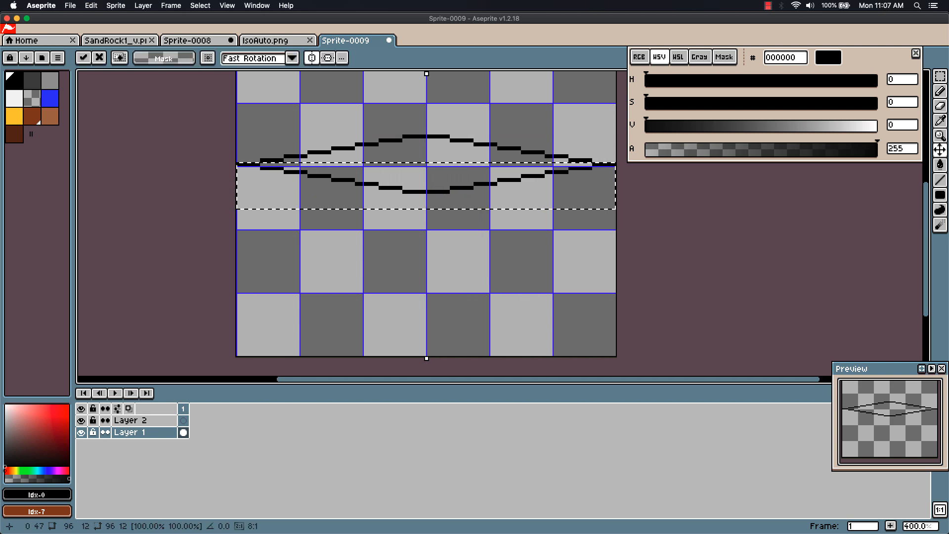
key(Down)
key(Down)
key(Down)
key(Down)
key(Down)
key(Down)
key(Down)
key(Down)
key(Down)
key(Down)
key(Down)
key(Down)
key(Down)
key(Down)
key(Down)
key(Down)
key(Down)
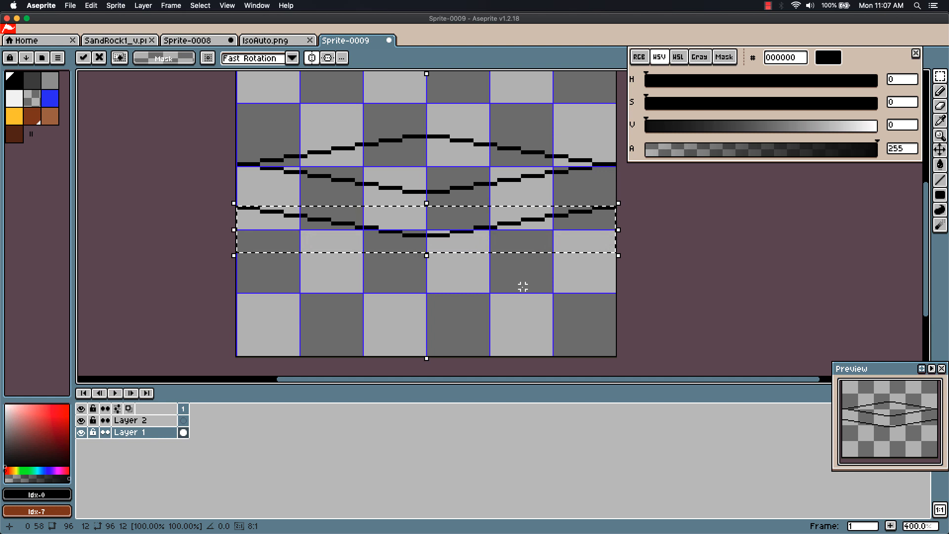
key(Down)
key(Down)
key(Down)
key(Down)
key(Down)
key(Down)
key(Down)
key(Down)
key(Down)
key(Down)
key(Down)
key(Down)
key(Down)
key(Down)
key(Down)
key(Down)
key(Down)
key(Down)
key(Down)
key(Down)
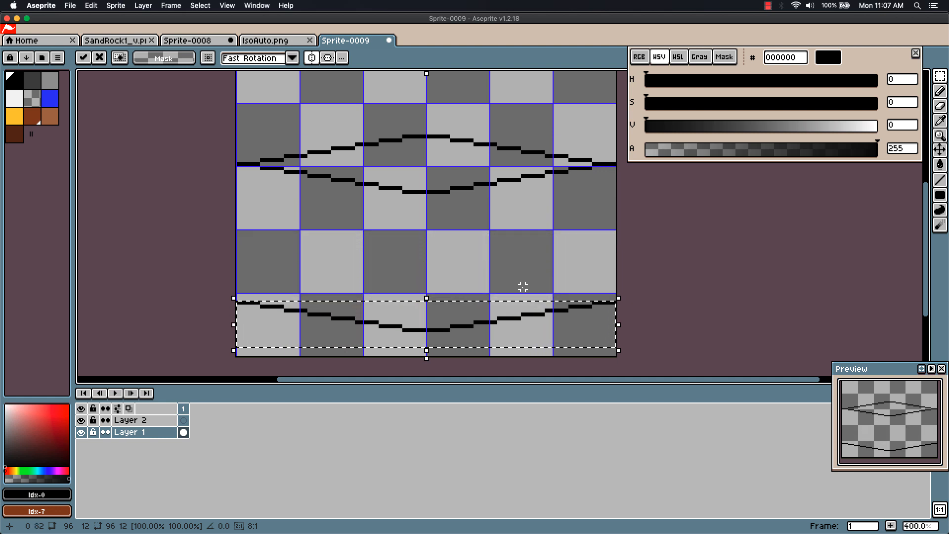
key(Down)
key(Down)
key(Down)
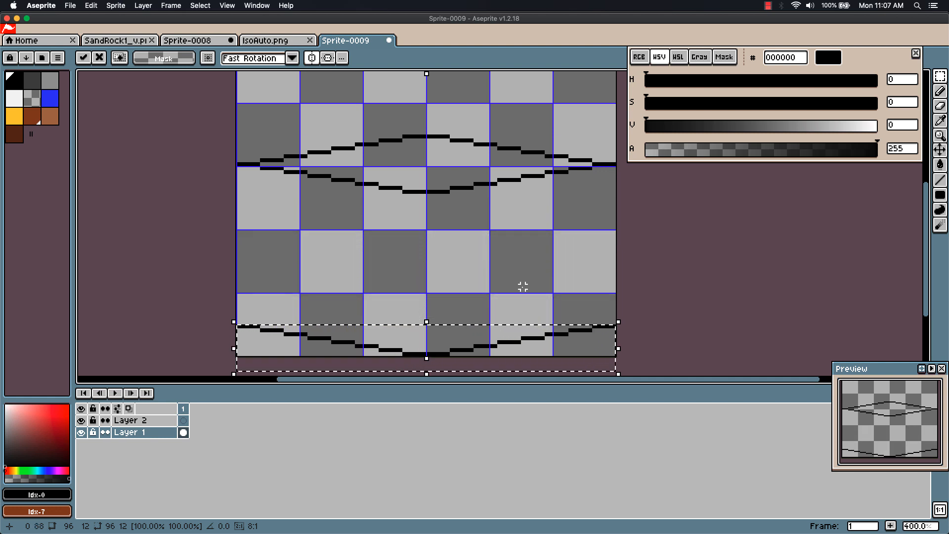
key(Return)
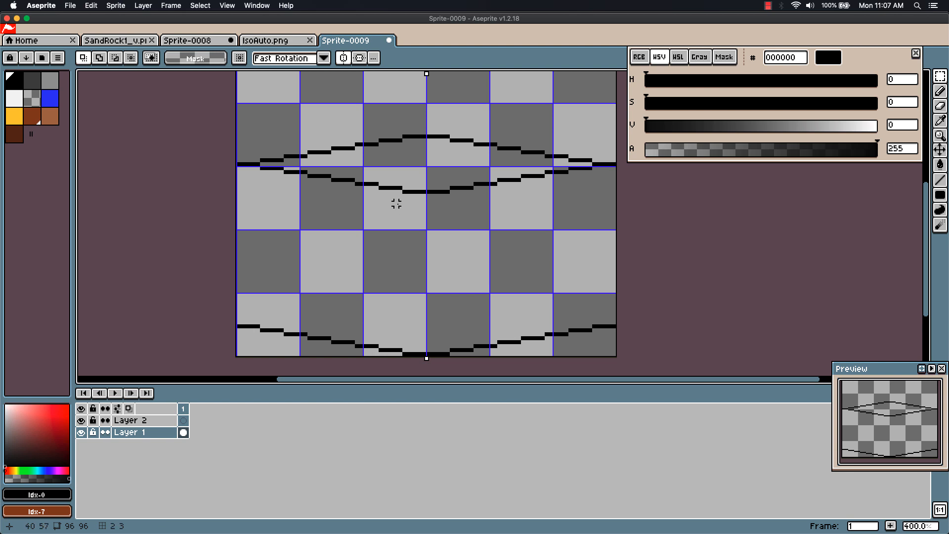
Select the whole diamond in a 96 × 28 px area, move it down to y = 63 and deselect it
scroll(462, 205, down, 2)
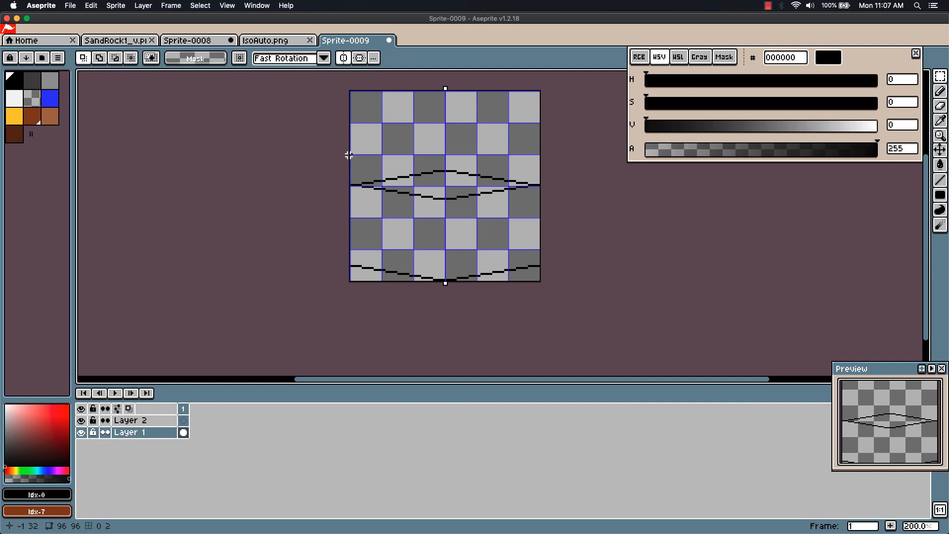
drag(349, 149, 552, 211)
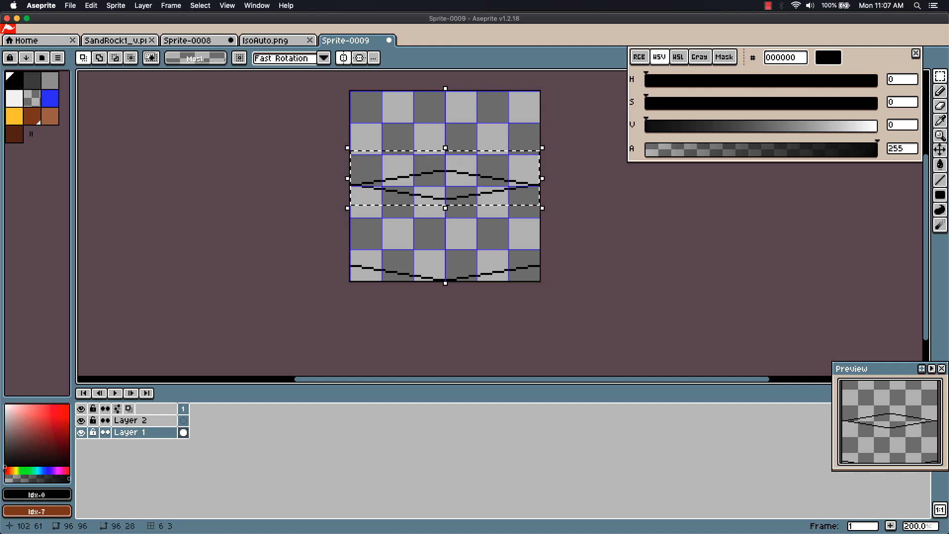
key(Down)
key(Down)
key(Down)
key(Down)
key(Down)
key(Down)
key(Down)
key(Down)
key(Down)
key(Down)
key(Down)
key(Down)
key(Down)
key(Down)
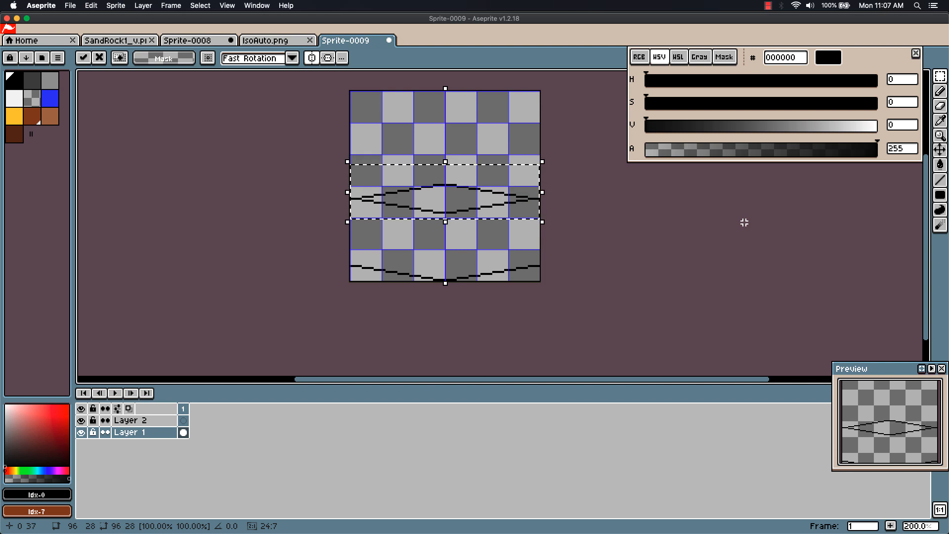
key(Down)
key(Down)
key(Down)
key(Down)
key(Down)
key(Down)
key(Down)
key(Down)
key(Down)
key(Down)
key(Down)
key(Down)
key(Down)
key(Down)
key(Down)
key(Down)
key(Down)
key(Down)
key(Down)
key(Down)
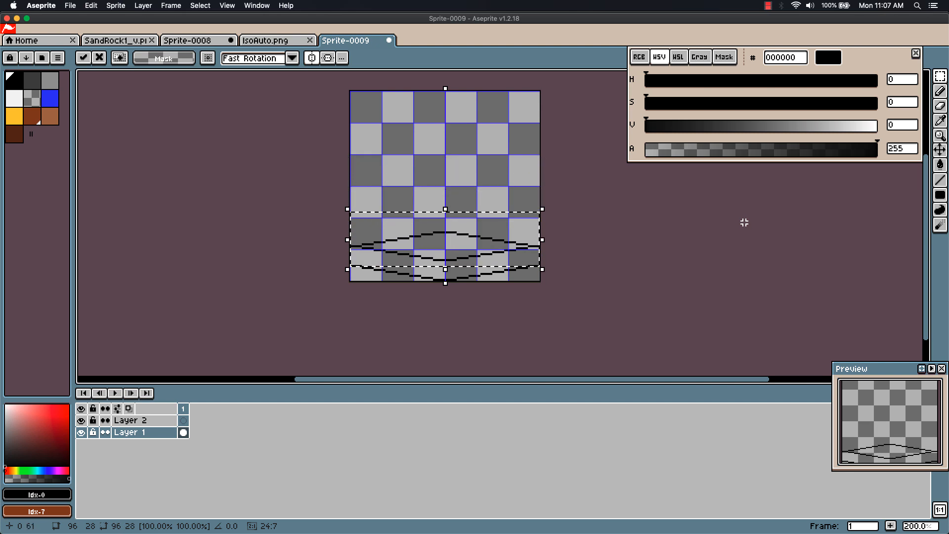
key(Down)
key(Down)
key(Down)
key(Down)
key(Down)
key(Down)
key(Down)
key(Down)
key(Down)
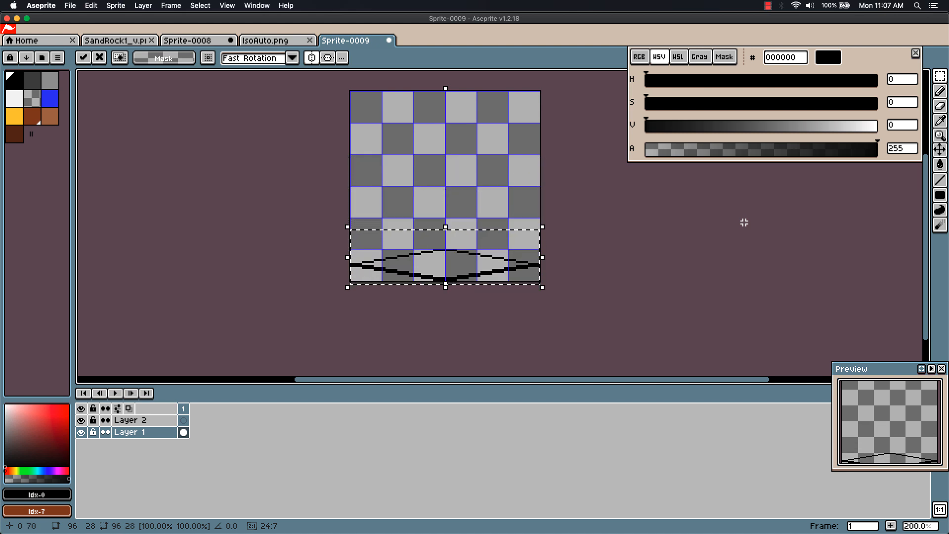
key(Up)
key(Up)
key(Up)
key(Up)
key(Up)
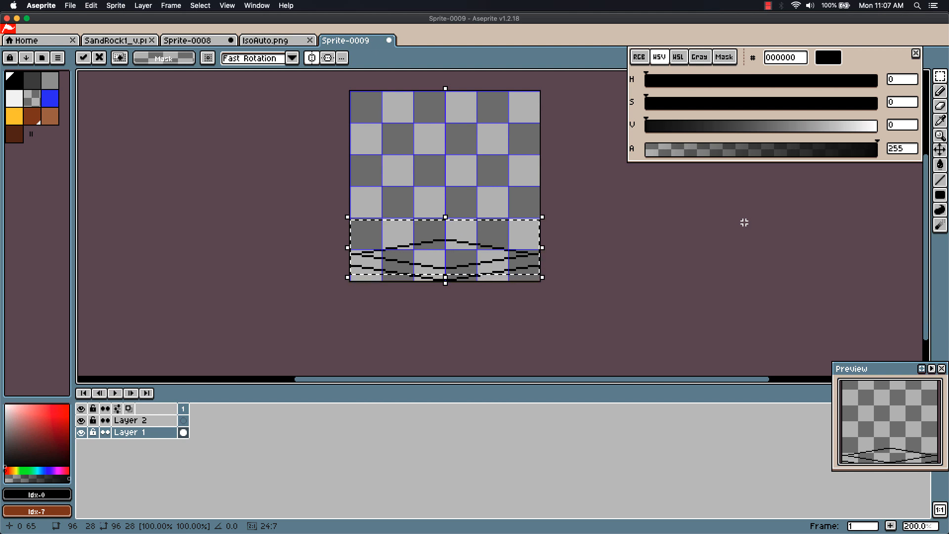
key(Up)
key(Up)
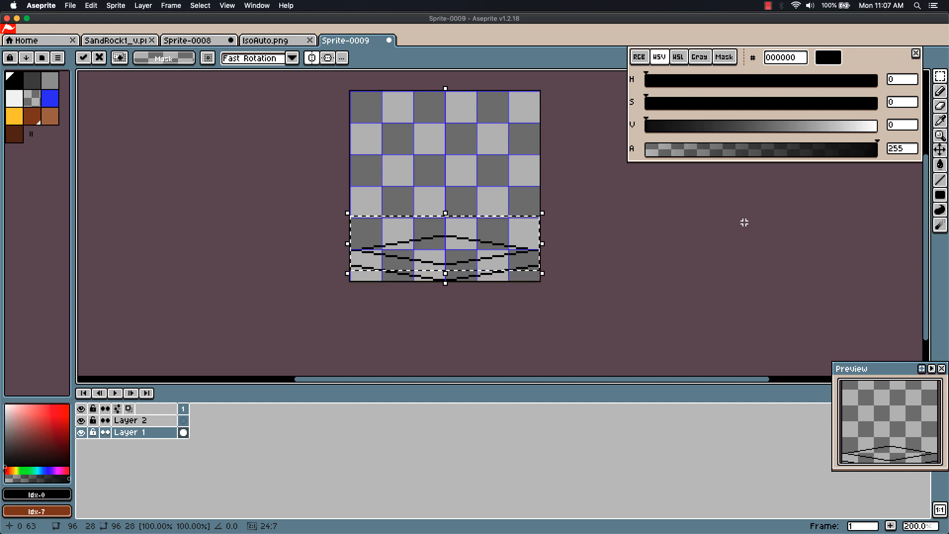
click(613, 293)
Measure the gap between the diamond's lower tip and the copied edge beneath it with a selection, and deselect
scroll(447, 271, up, 3)
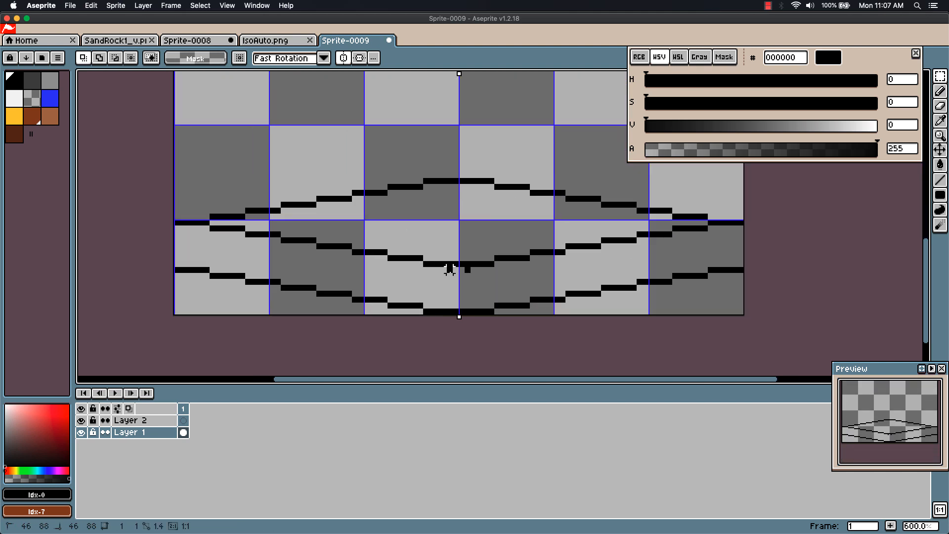
drag(449, 268, 471, 311)
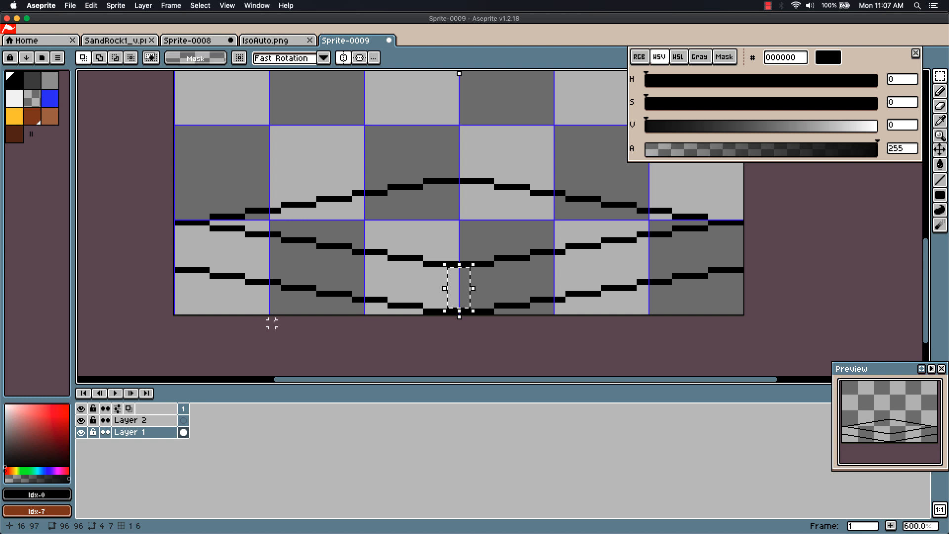
key(super+d)
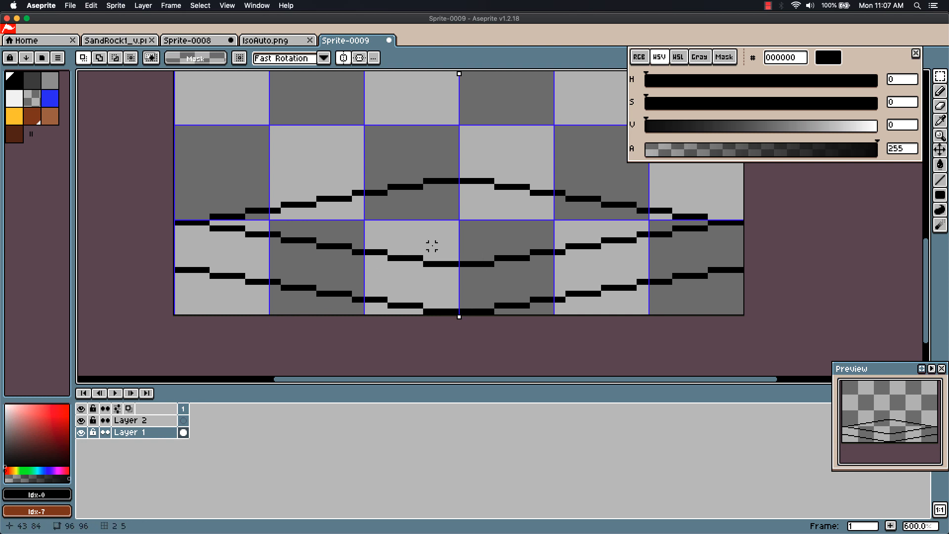
Draw mirrored black vertical edges at the slab's two sides and, with symmetry off, a single vertical edge at its front corner
key(b)
drag(176, 226, 175, 265)
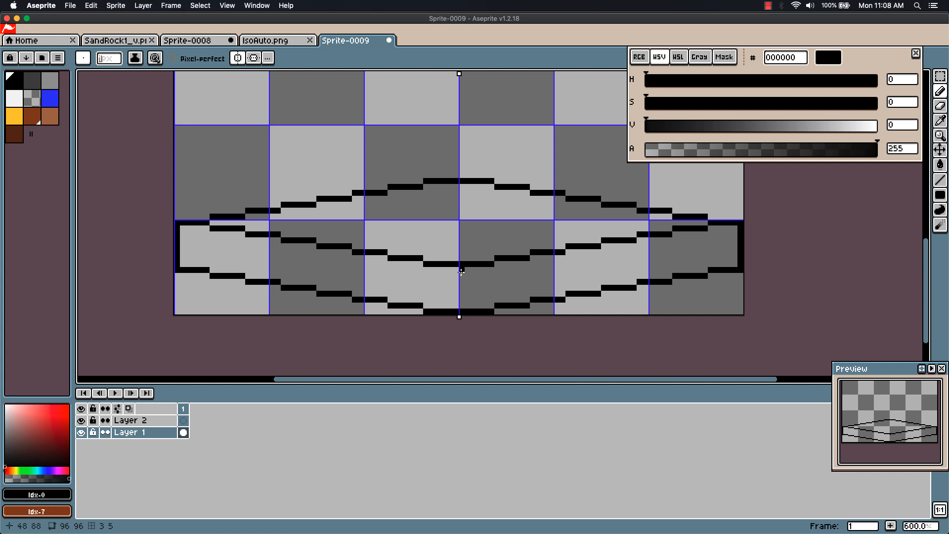
click(459, 270)
key(super+z)
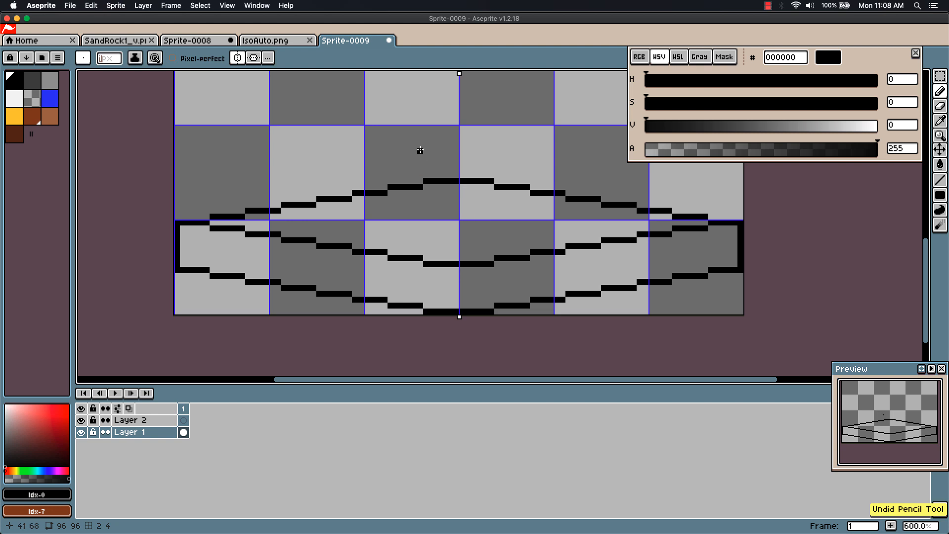
click(237, 58)
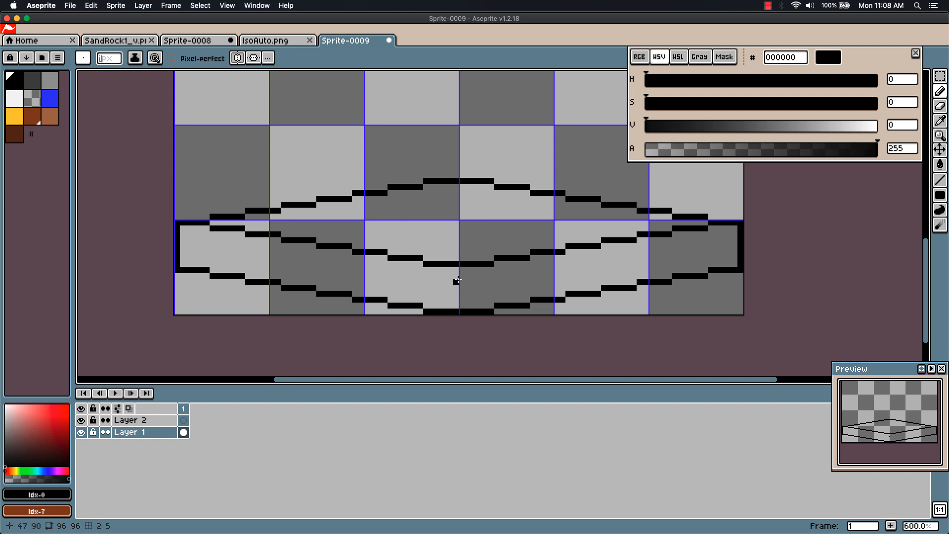
drag(462, 266, 463, 310)
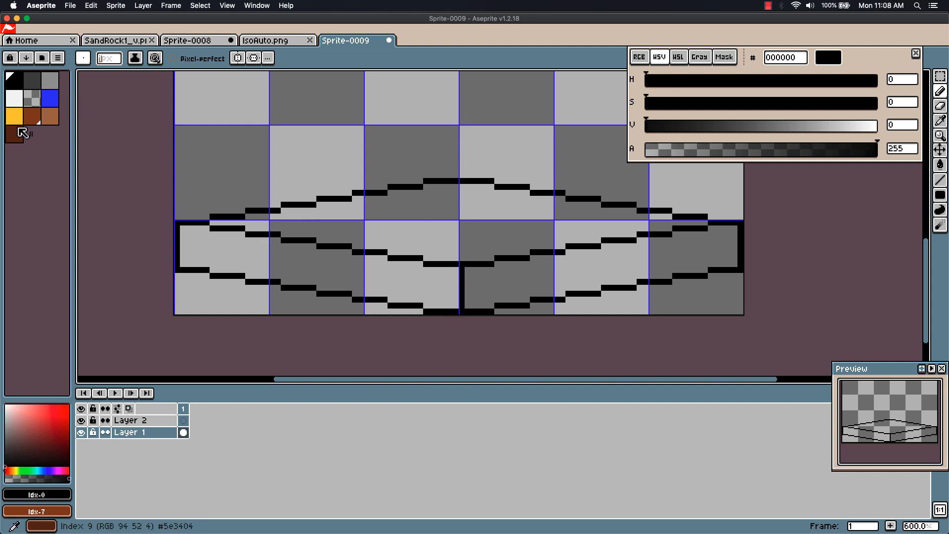
Fill the slab's diamond-shaped top face with the brown #875214 using the Paint Bucket
click(31, 118)
key(g)
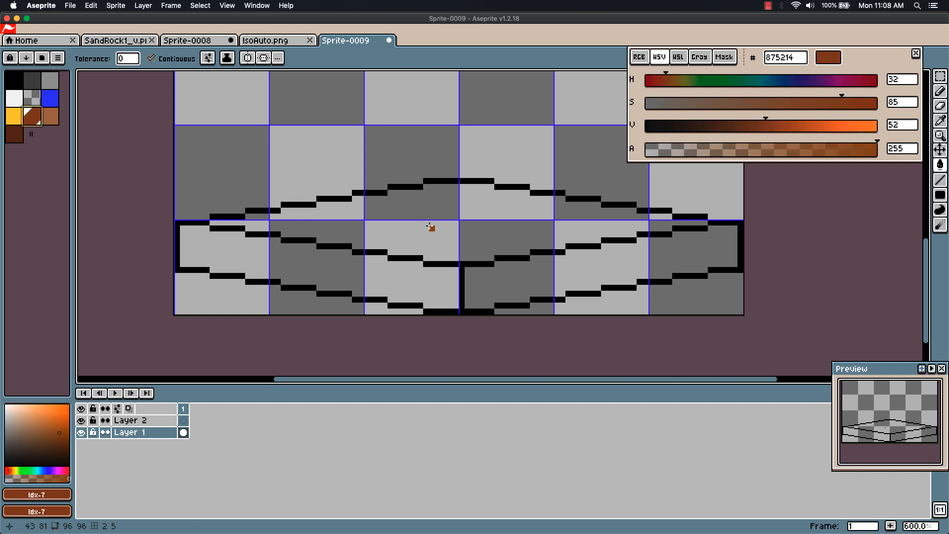
click(427, 222)
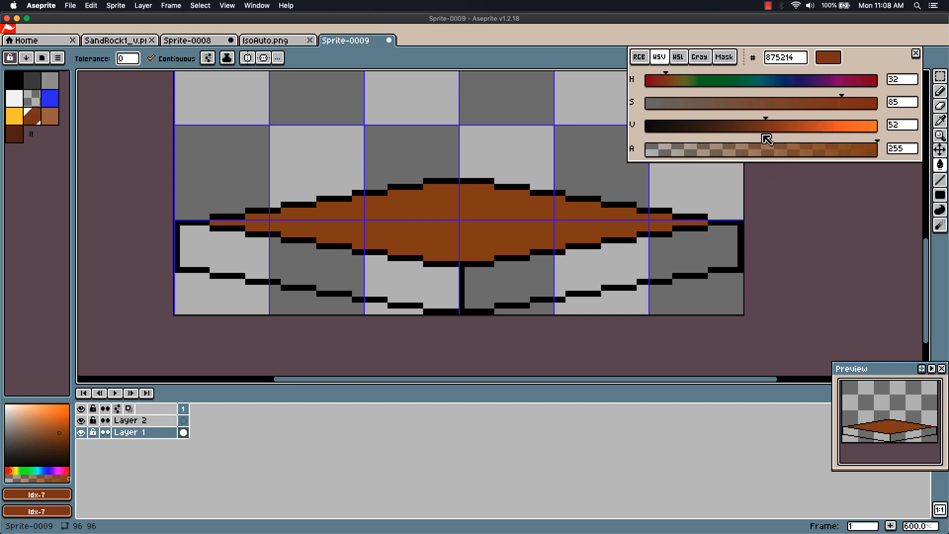
Darken the medium brown swatch to saturation 94 and value 44 in HSV
click(747, 126)
click(863, 104)
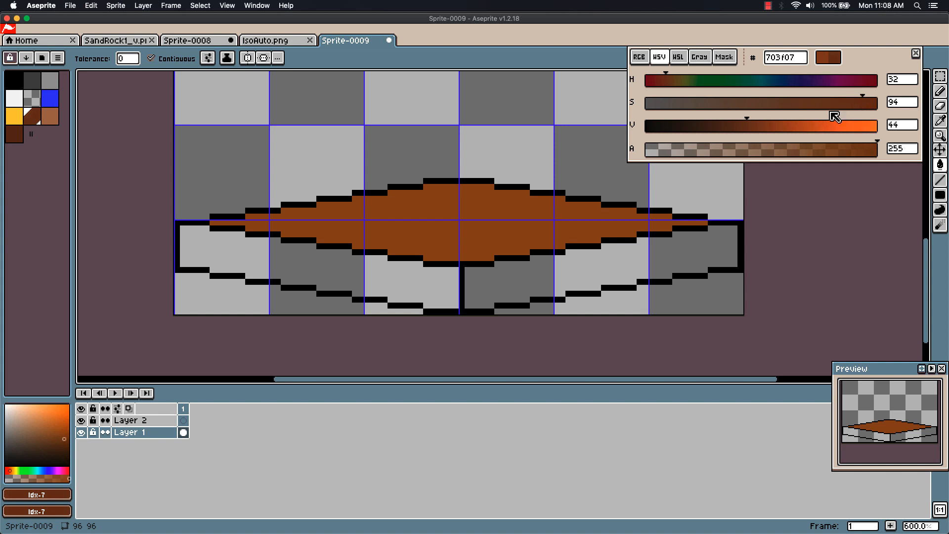
Fill the diamond-shaped top face with the darkened brown, set the swatch to saturation 97 and value 34, and refill the face
click(431, 228)
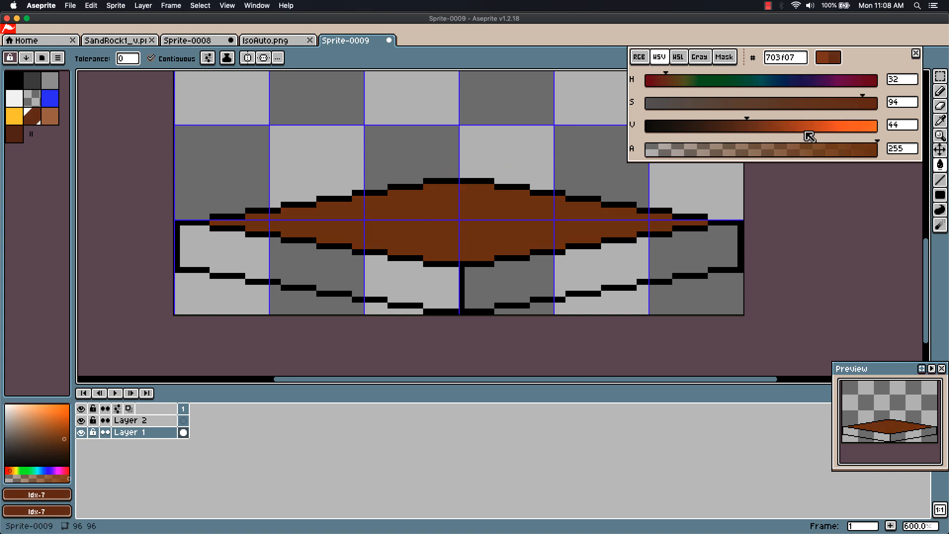
drag(747, 127, 724, 126)
click(871, 105)
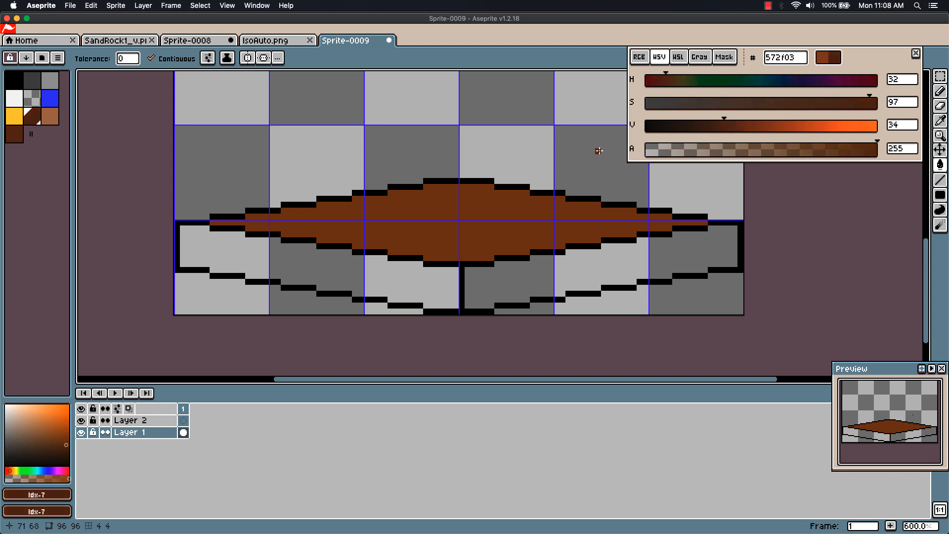
click(487, 214)
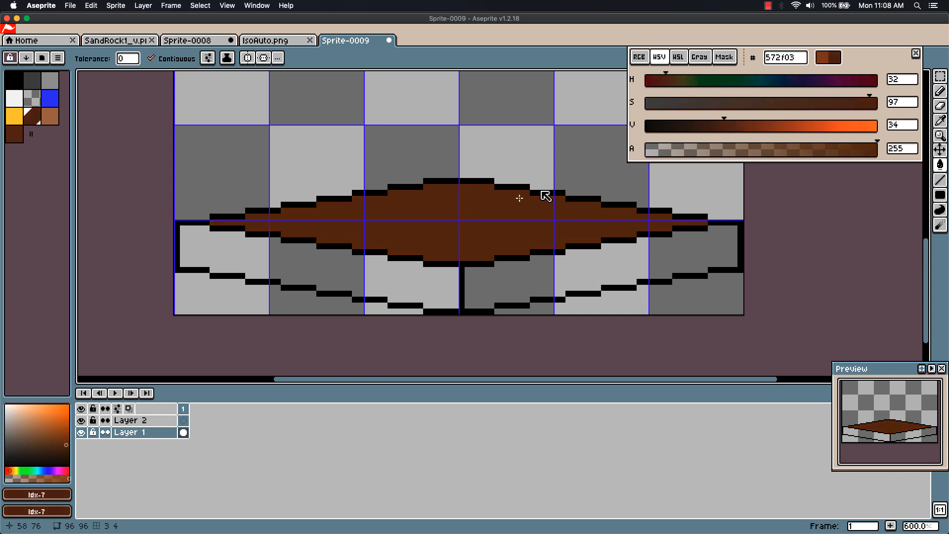
Darken the brown swatch to saturation 98 and value 27 in HSV and fill the diamond-shaped top face with it
click(709, 127)
click(873, 105)
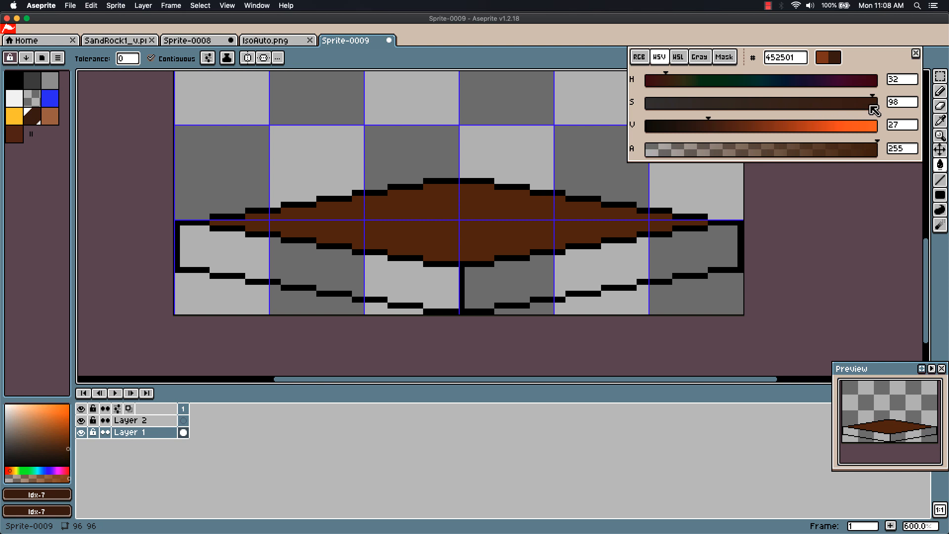
click(472, 227)
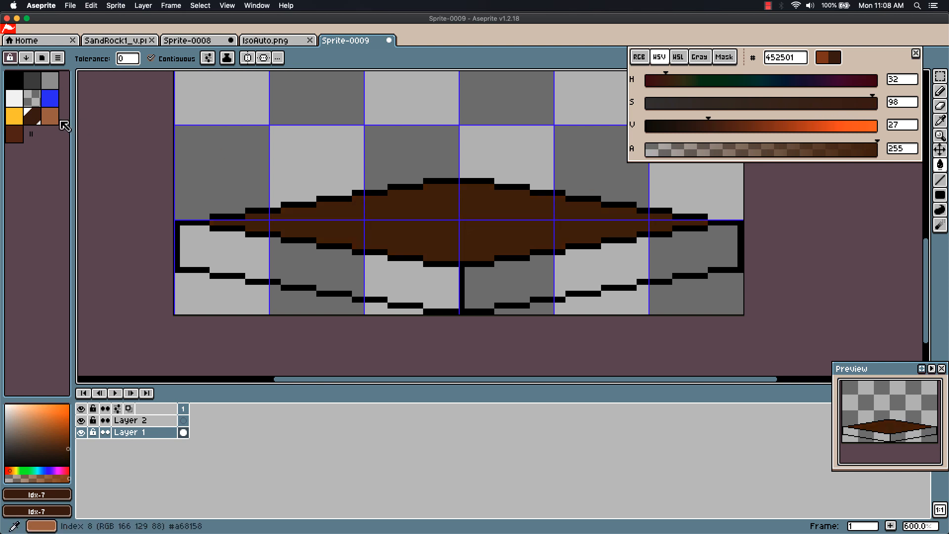
Darken the last brown swatch in the palette to value 15 and fill the slab's left side face with it
click(15, 138)
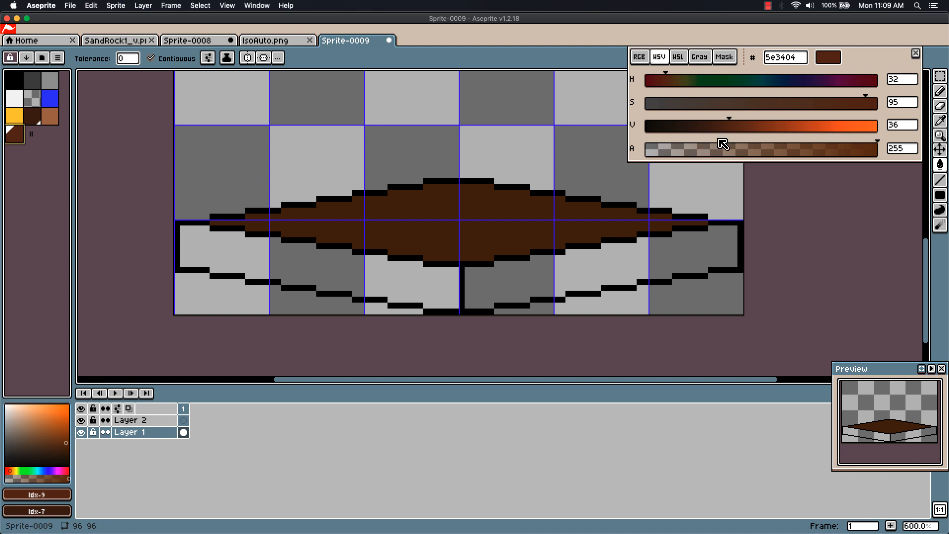
drag(706, 127, 687, 132)
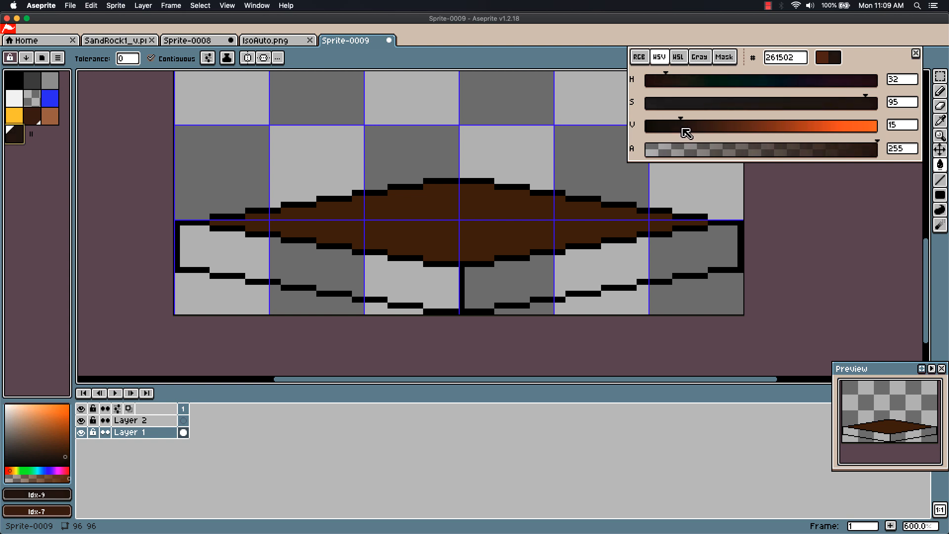
click(400, 278)
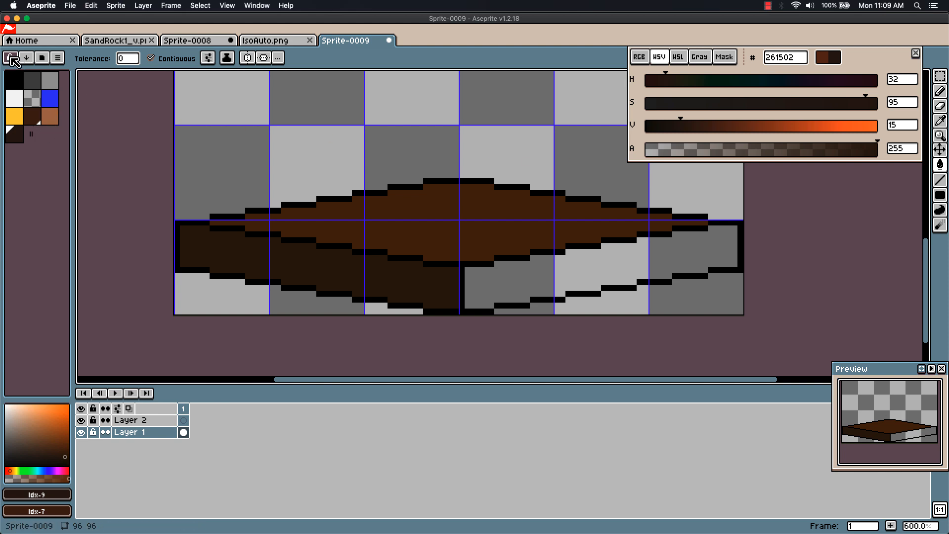
Set the light brown swatch to saturation 67 and value 56 and fill the slab's right side face with it
click(50, 119)
click(568, 276)
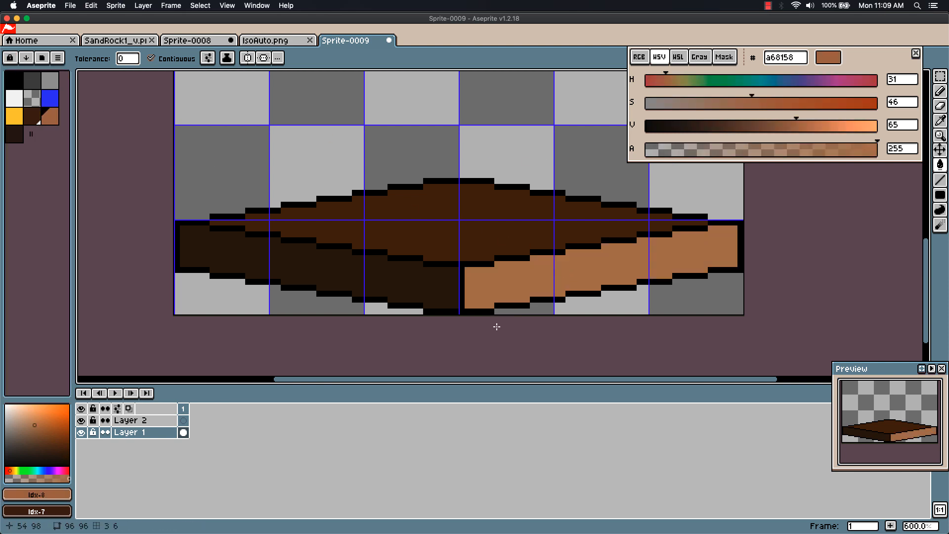
click(9, 60)
drag(793, 127, 776, 126)
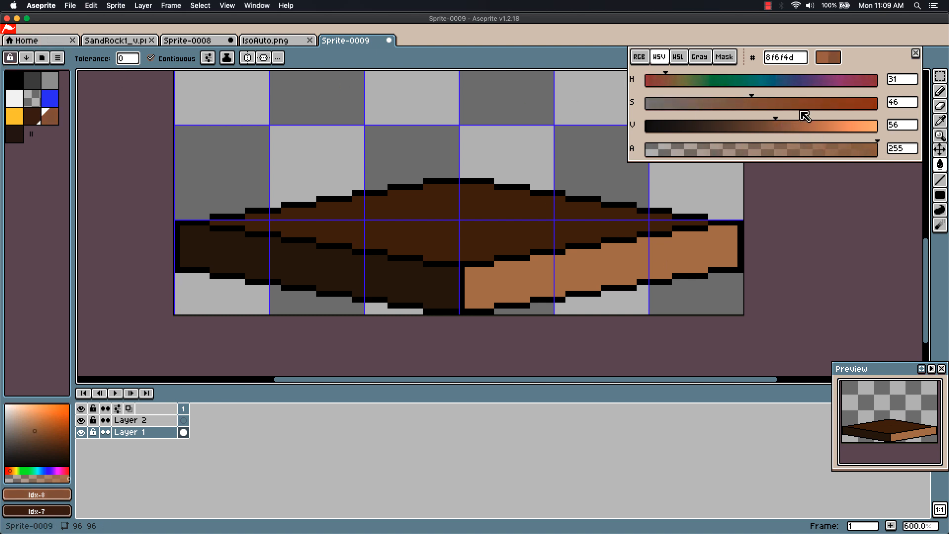
click(801, 104)
click(670, 240)
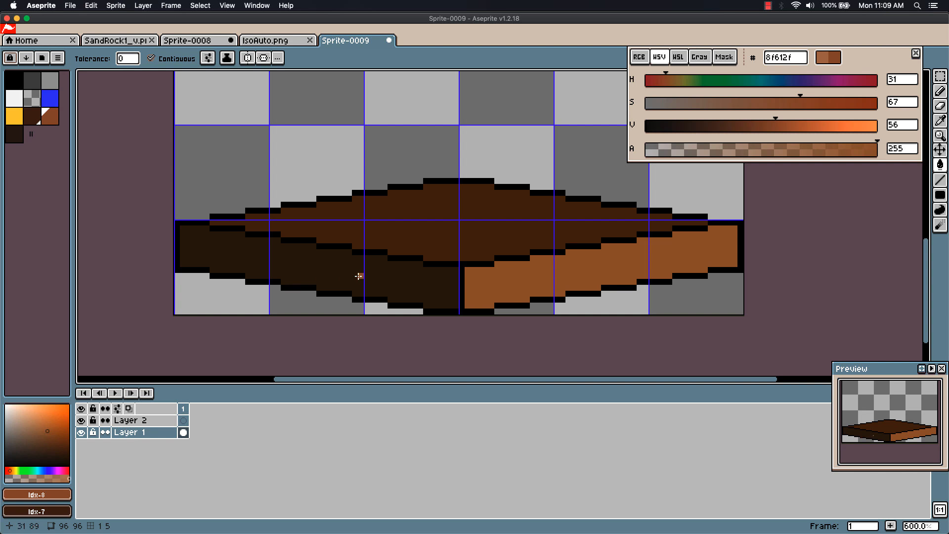
Select the 12 × 1 px black segment at the front tip of the top face with the rectangular marquee
key(m)
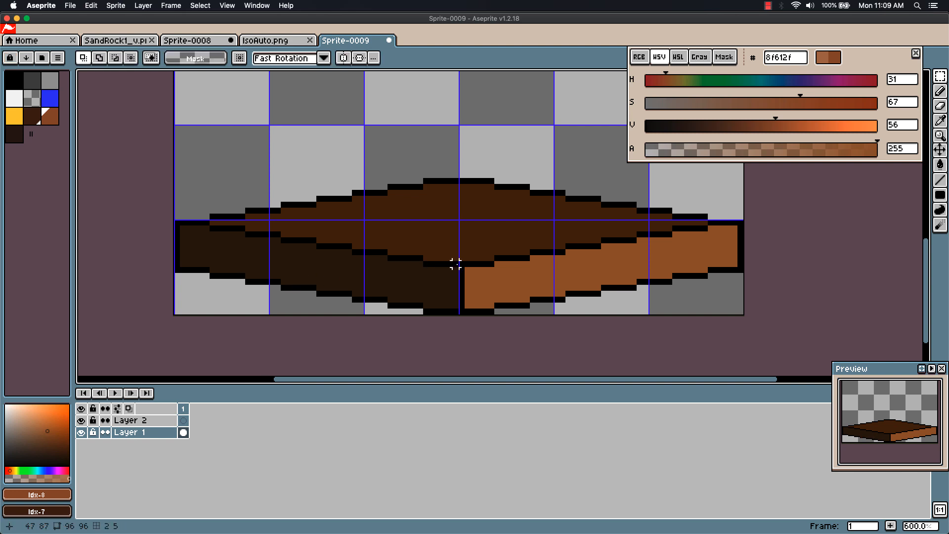
drag(461, 264, 422, 264)
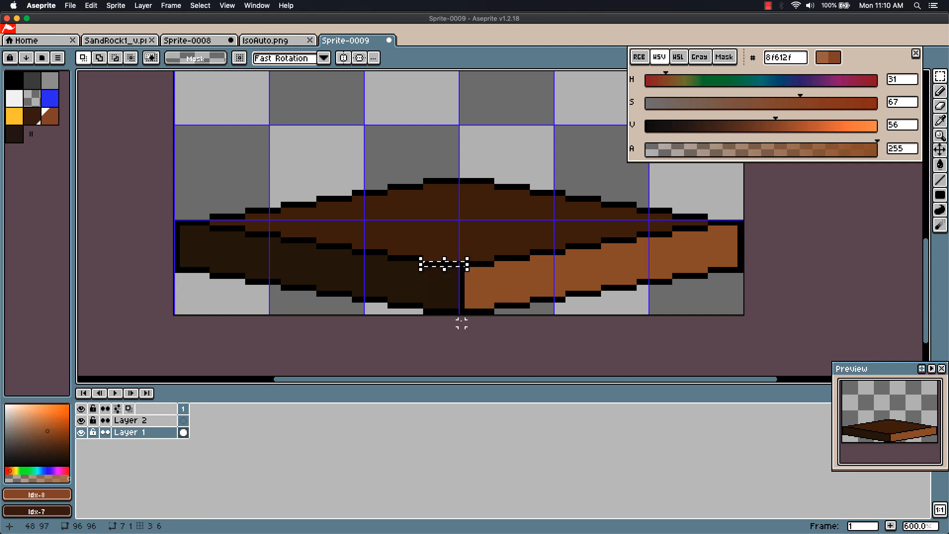
drag(496, 264, 422, 264)
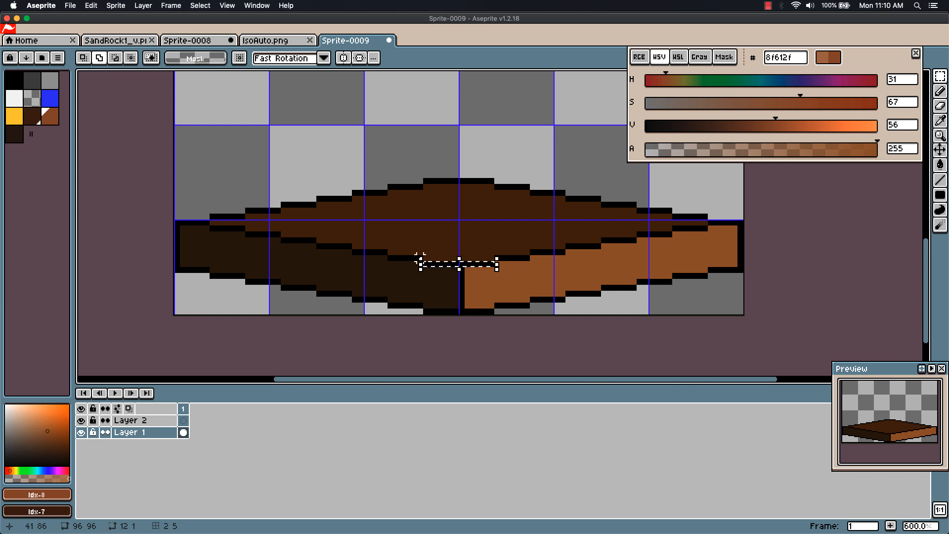
scroll(424, 261, up, 5)
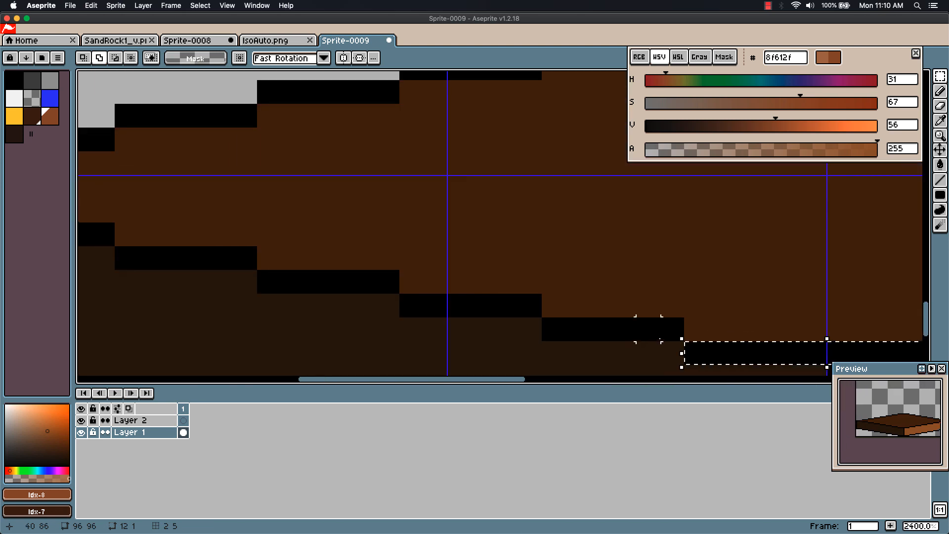
Add the stepped black segments along the top face's front-left edge to the selection with the Magic Wand
key(w)
shift+click(640, 333)
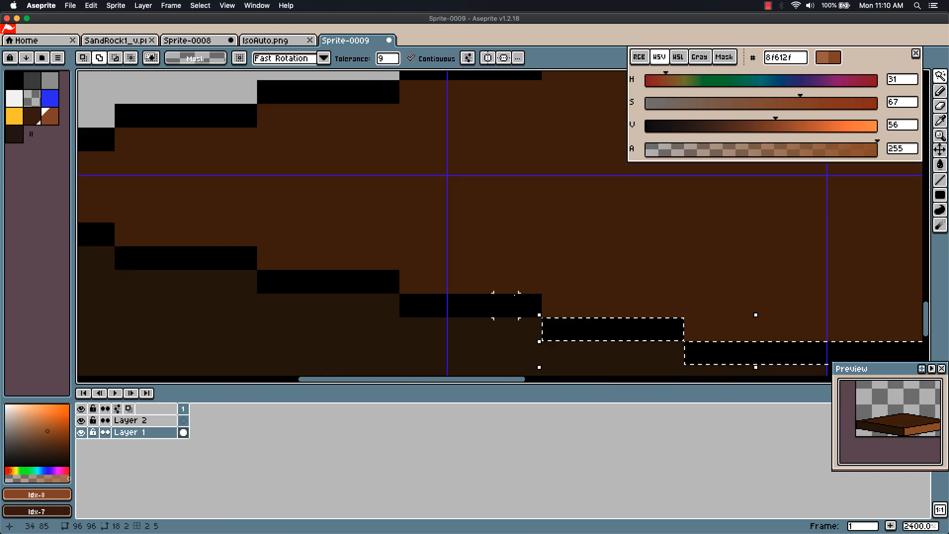
shift+click(470, 305)
shift+click(266, 282)
drag(265, 283, 479, 321)
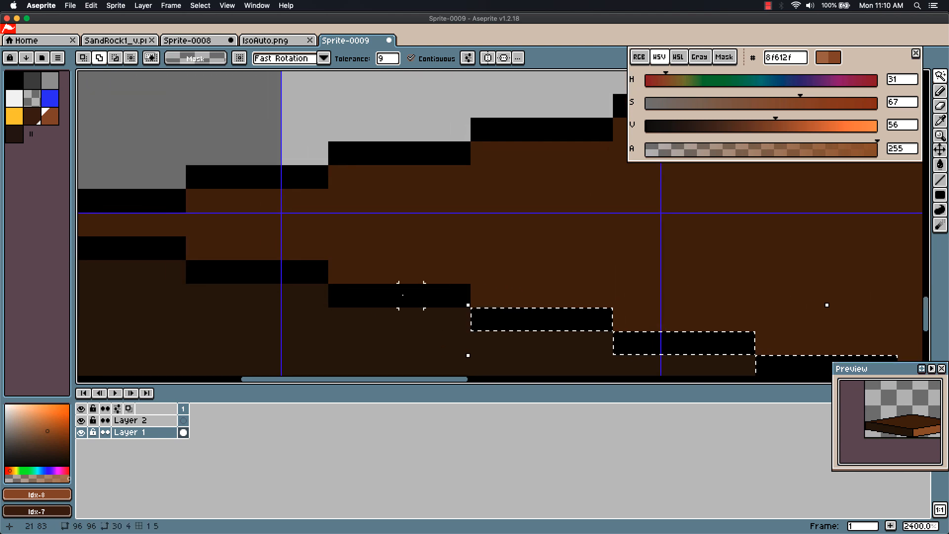
shift+click(425, 294)
shift+click(222, 277)
drag(222, 294, 488, 326)
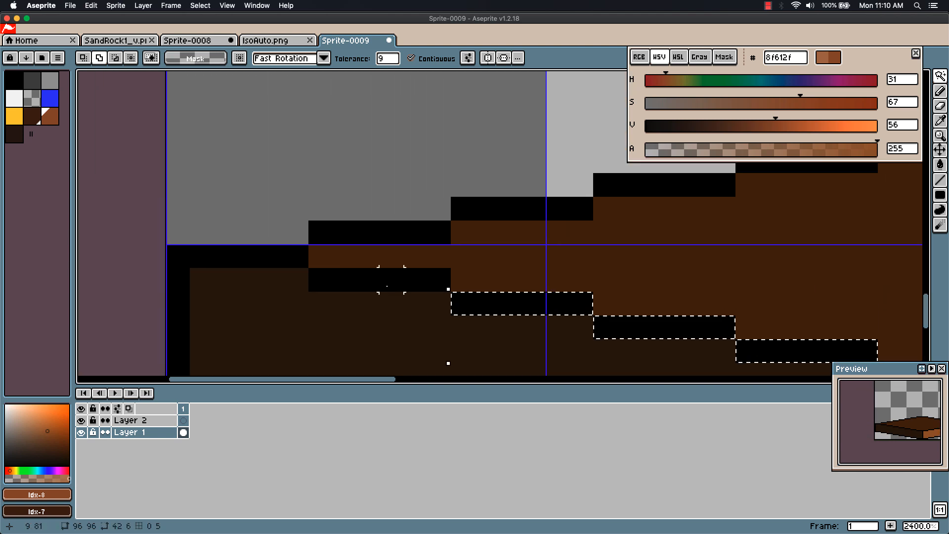
shift+click(326, 280)
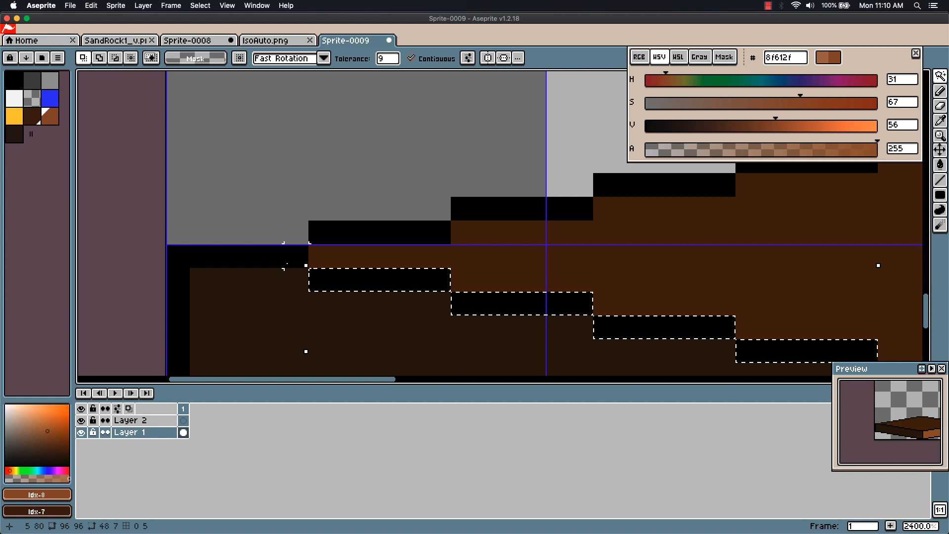
Add the edge's leftmost black segment to the selection with the rectangular marquee, giving a 54 × 8 px selection
key(m)
drag(296, 256, 178, 258)
scroll(529, 339, down, 3)
drag(646, 333, 460, 279)
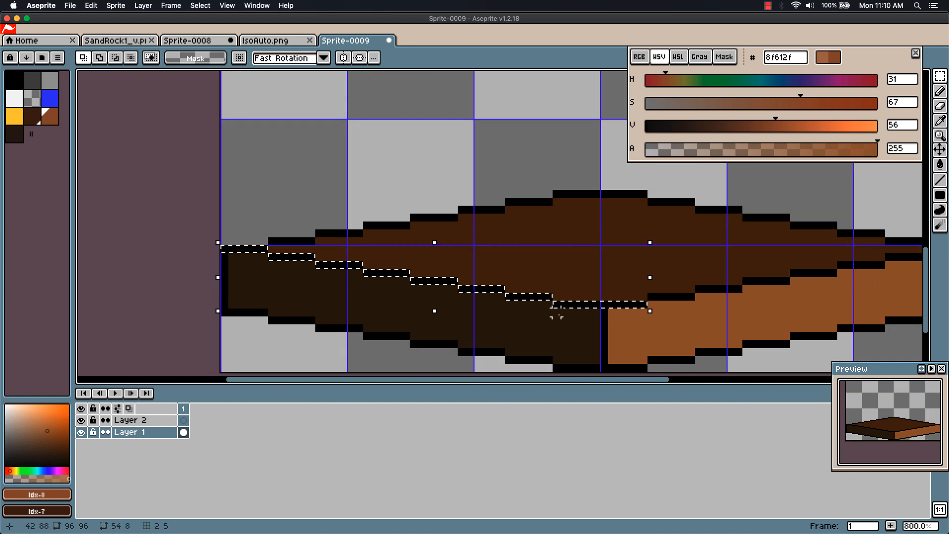
Copy and paste the selected edge, placing the copy 12 px right and 2 px up as a first line across the top face
key(v)
key(super+c)
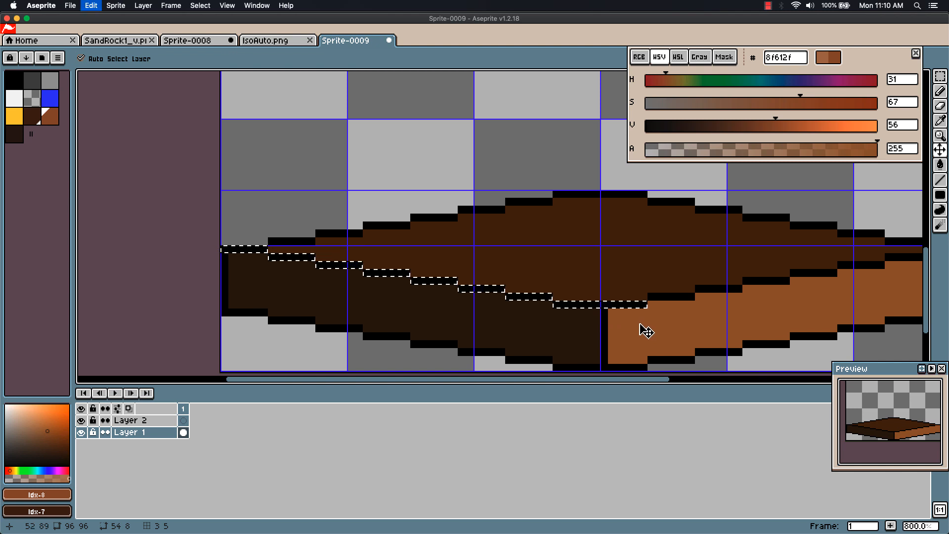
key(super+v)
key(Right)
key(Right)
key(Right)
key(Right)
key(Right)
key(Right)
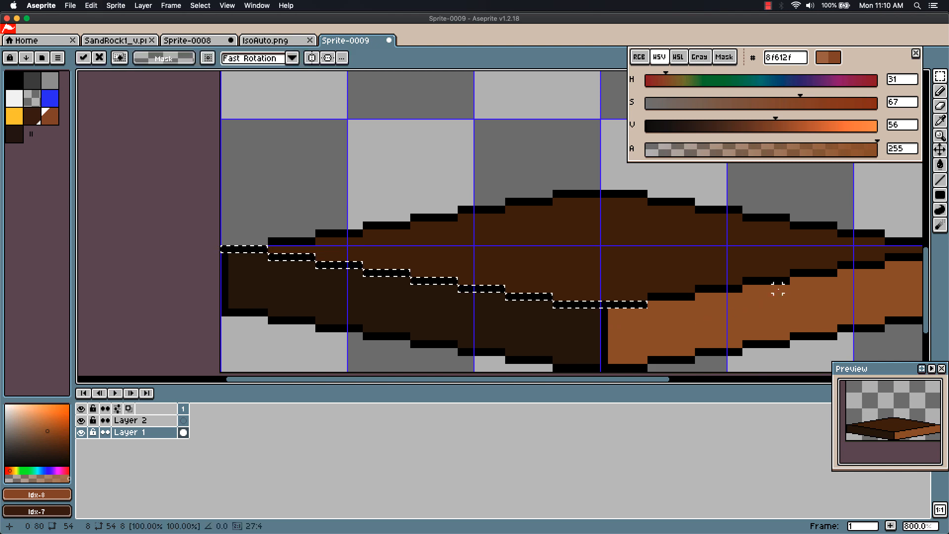
key(Up)
key(Up)
key(Down)
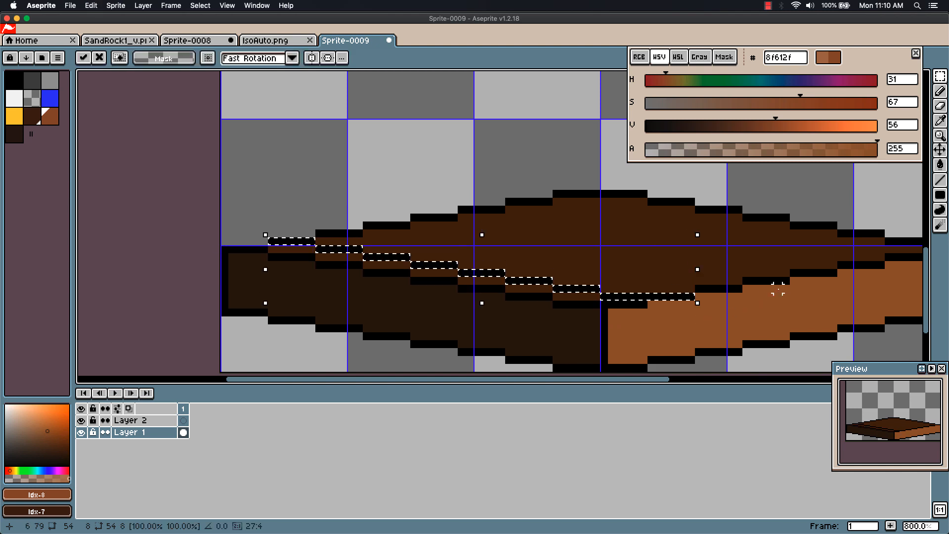
key(Right)
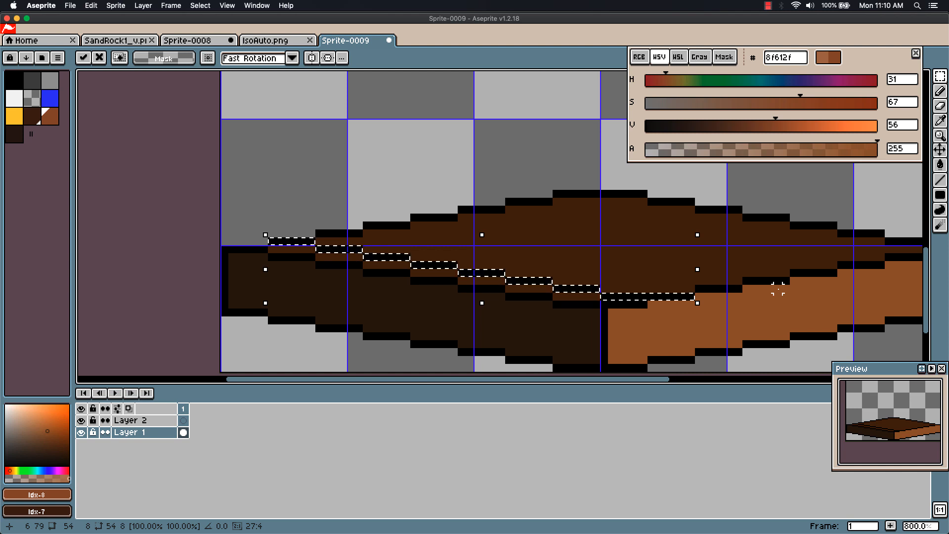
key(Up)
key(Right)
key(Right)
key(Right)
key(Right)
key(Right)
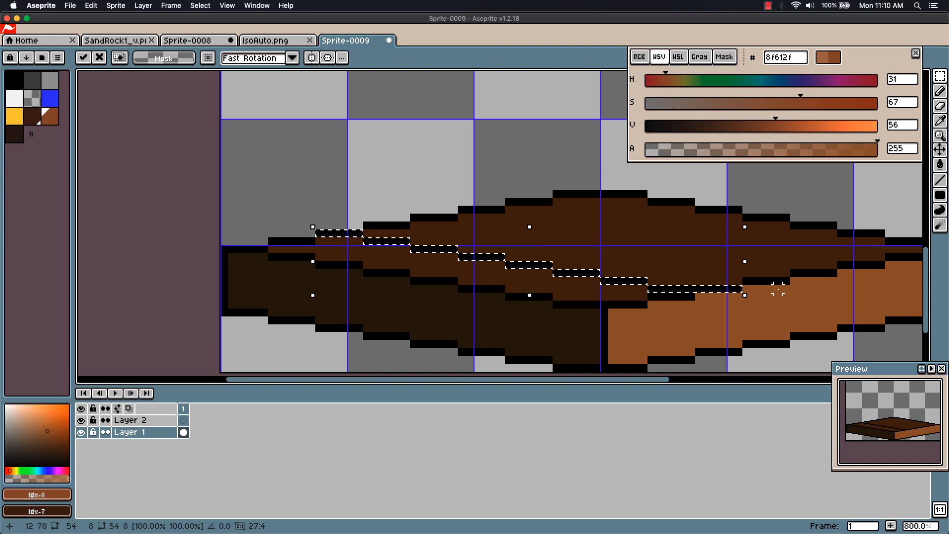
key(Escape)
Paste the stepped edge again and place this copy at position 24, 76 as a second line across the top face
key(Right)
key(Right)
key(Right)
key(Right)
key(Right)
key(Right)
key(Right)
key(Right)
key(Right)
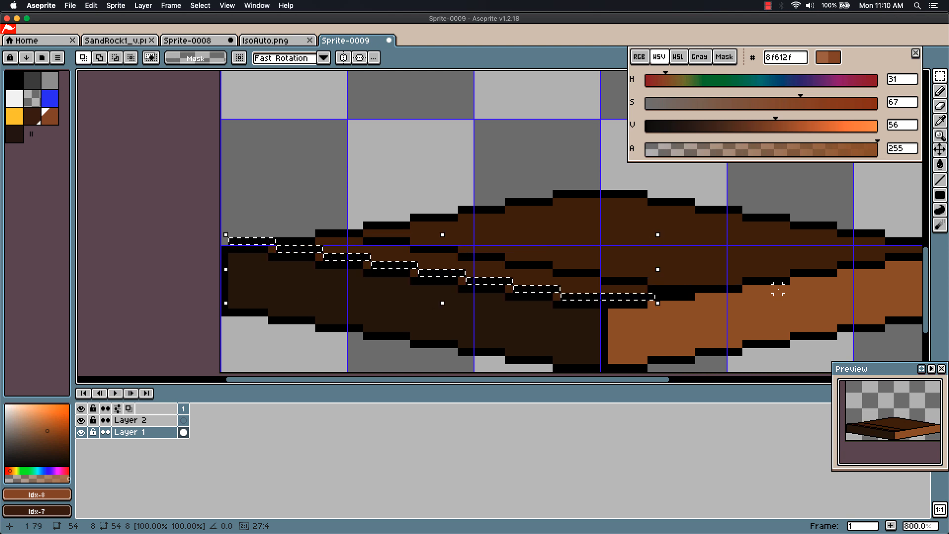
key(Up)
key(Up)
key(Up)
key(Right)
key(Right)
key(Right)
key(Right)
key(Right)
key(Right)
key(Right)
key(Right)
key(Right)
key(Right)
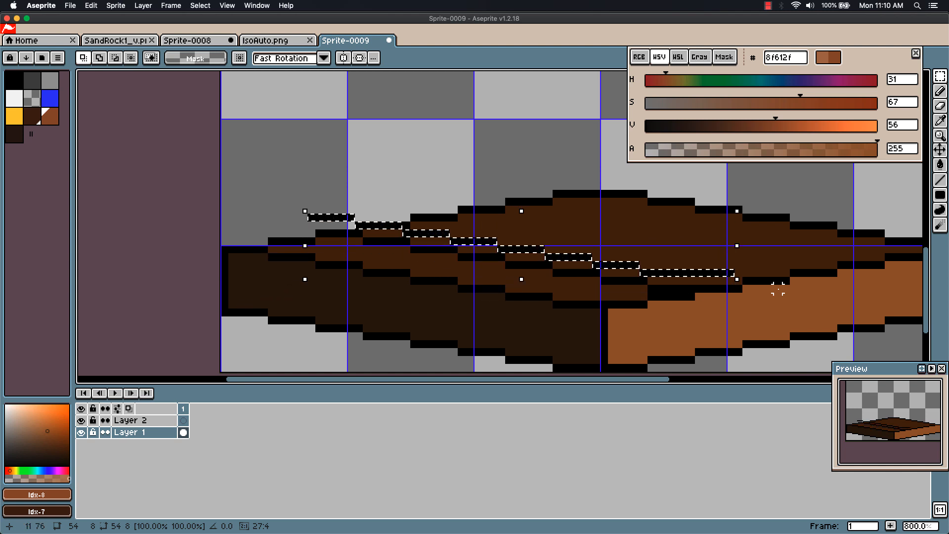
key(Up)
key(Up)
key(Right)
key(Right)
key(Right)
key(Right)
key(Right)
key(Right)
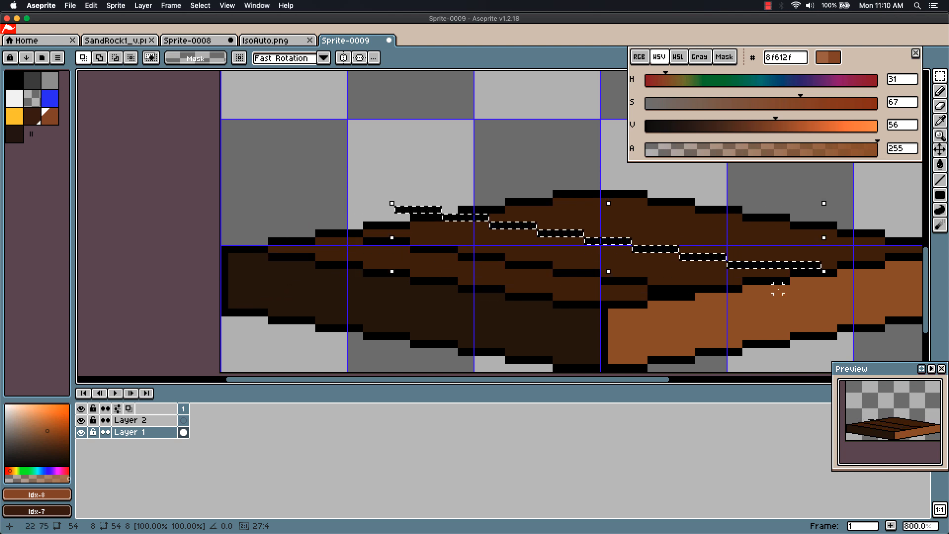
key(Right)
key(Right)
key(Right)
key(Right)
key(Right)
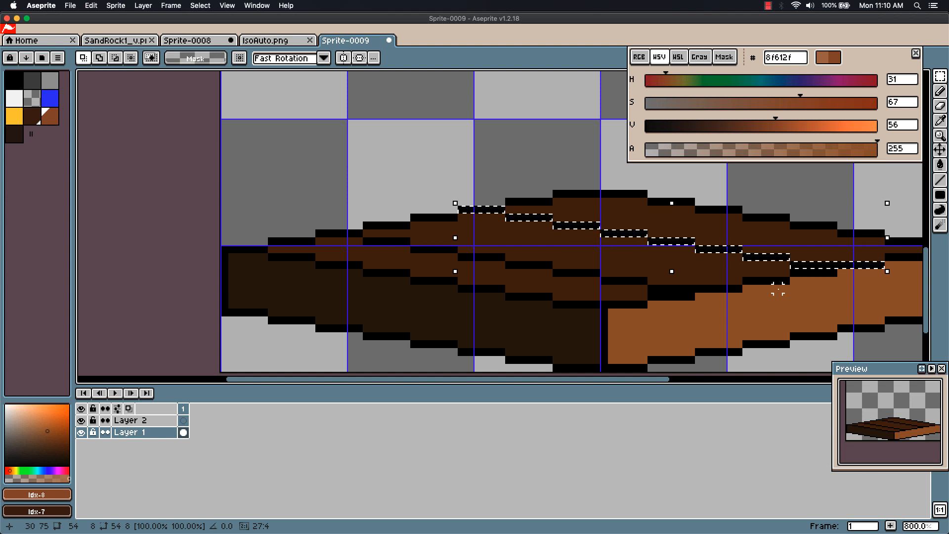
key(Down)
key(Left)
key(Left)
key(Left)
key(Left)
key(Left)
key(Left)
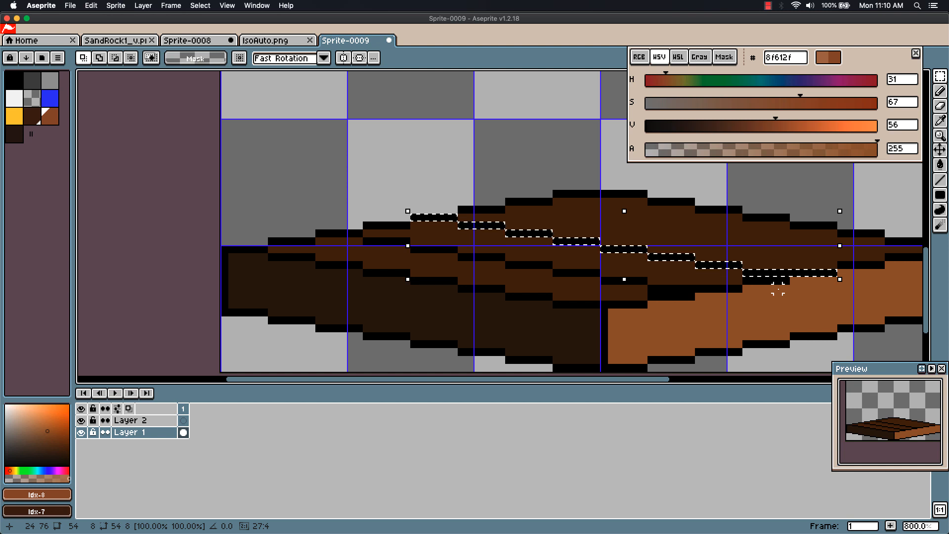
Paste the stepped edge once more, place this copy at position 36, 74 as a third line across the top face, and deselect it
key(Down)
key(Down)
key(Down)
key(Down)
key(Left)
key(Left)
key(Left)
key(Left)
key(Left)
key(Left)
key(Left)
key(Left)
key(Left)
key(Left)
key(Left)
key(Left)
key(Left)
key(Left)
key(Left)
key(Left)
key(Left)
key(Left)
key(Left)
key(Left)
key(Up)
key(Up)
key(Up)
key(Up)
key(Up)
key(Up)
key(Up)
key(Up)
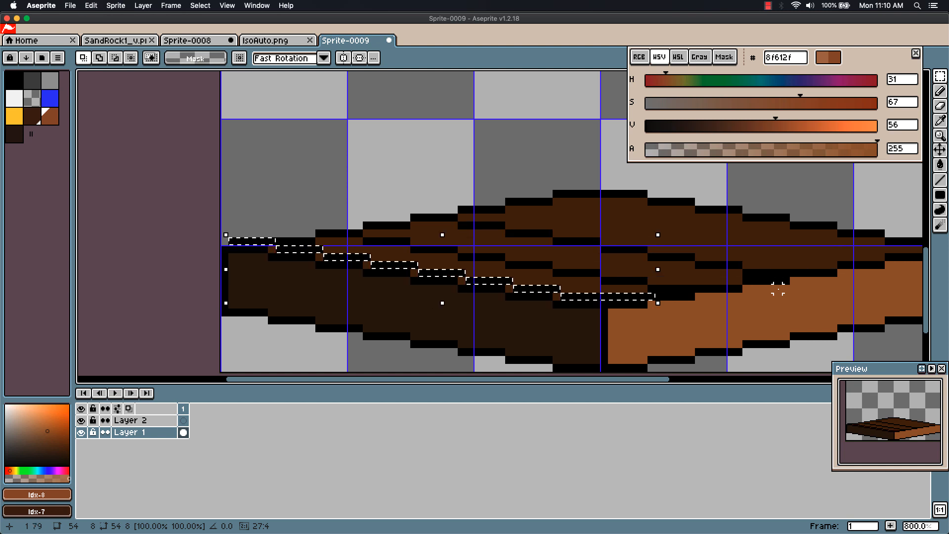
key(Right)
key(Right)
key(Right)
key(Right)
key(Right)
key(Right)
key(Right)
key(Right)
key(Right)
key(Right)
key(Right)
key(Right)
key(Right)
key(Right)
key(Right)
key(Right)
key(Right)
key(Right)
key(Right)
key(Right)
key(Right)
key(Right)
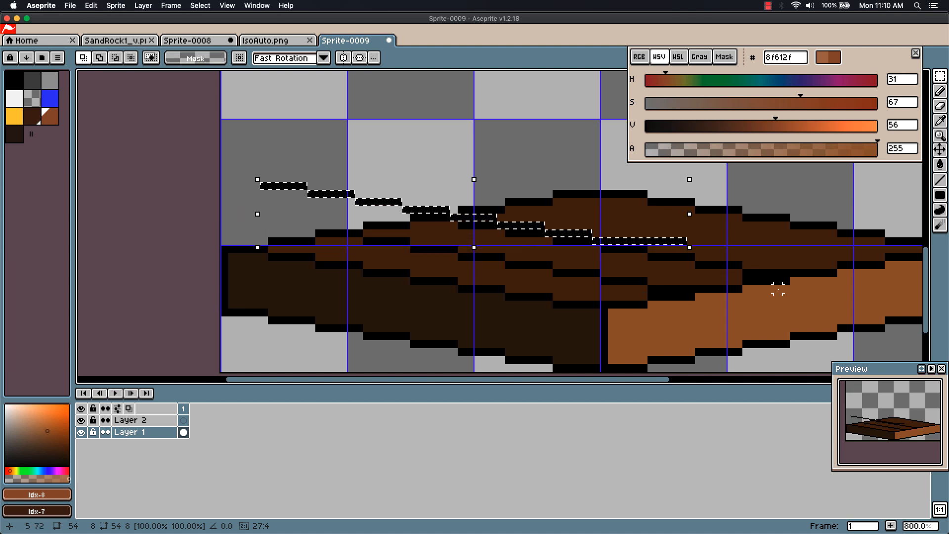
key(Right)
key(Right)
key(Right)
key(Right)
key(Right)
key(Right)
key(Right)
key(Right)
key(Right)
key(Right)
key(Right)
key(Right)
key(Right)
key(Right)
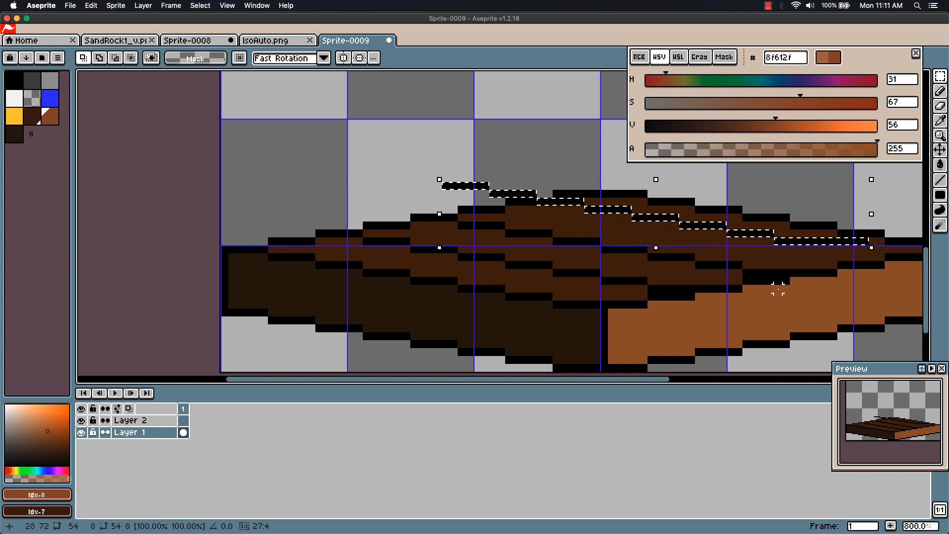
key(Down)
key(Down)
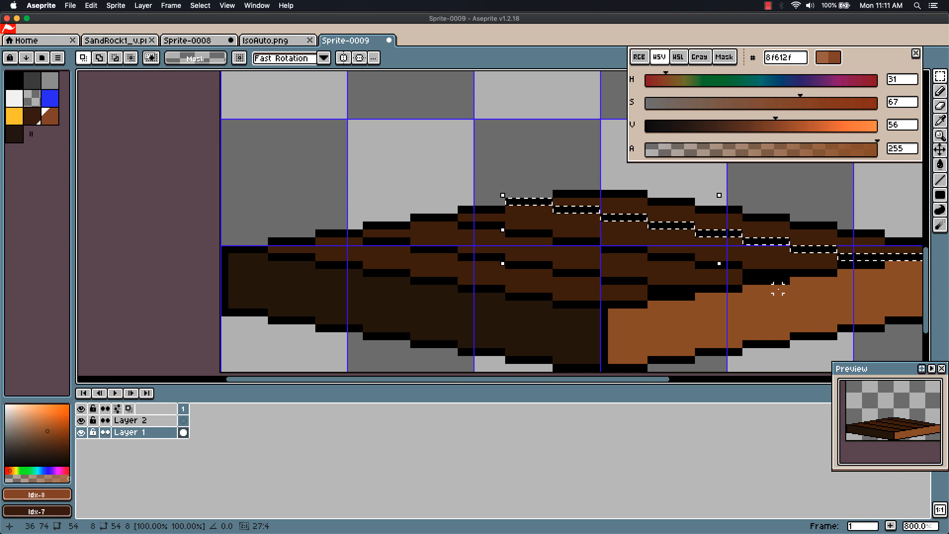
drag(599, 383, 646, 383)
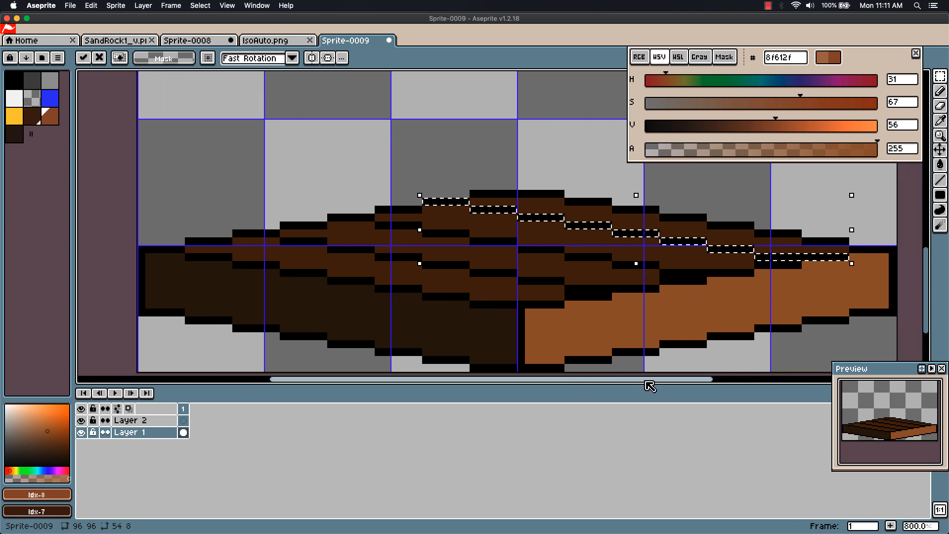
click(623, 343)
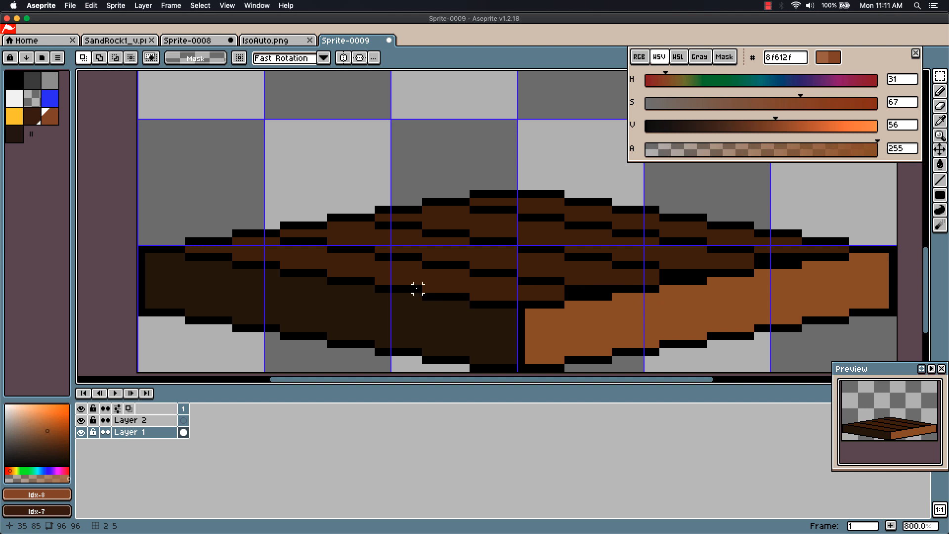
scroll(395, 296, down, 6)
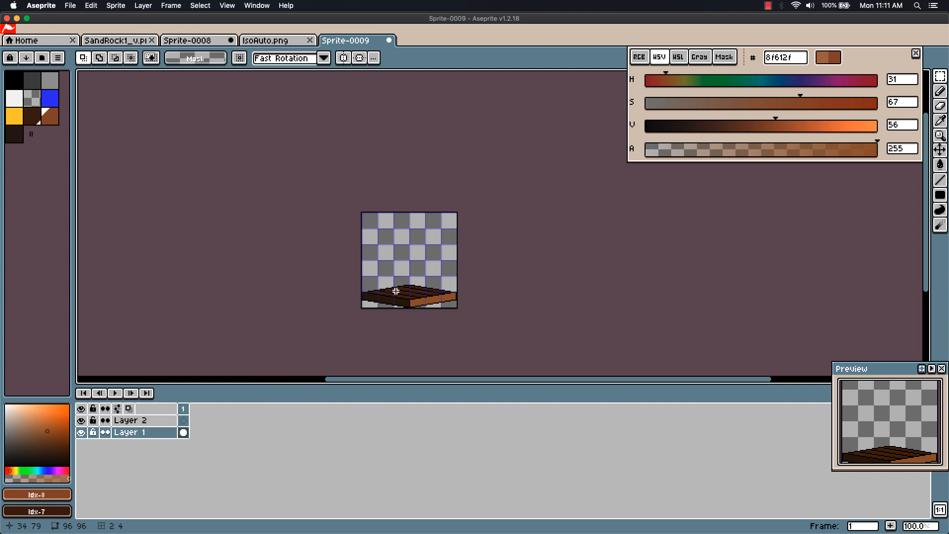
scroll(400, 317, up, 5)
scroll(400, 317, up, 3)
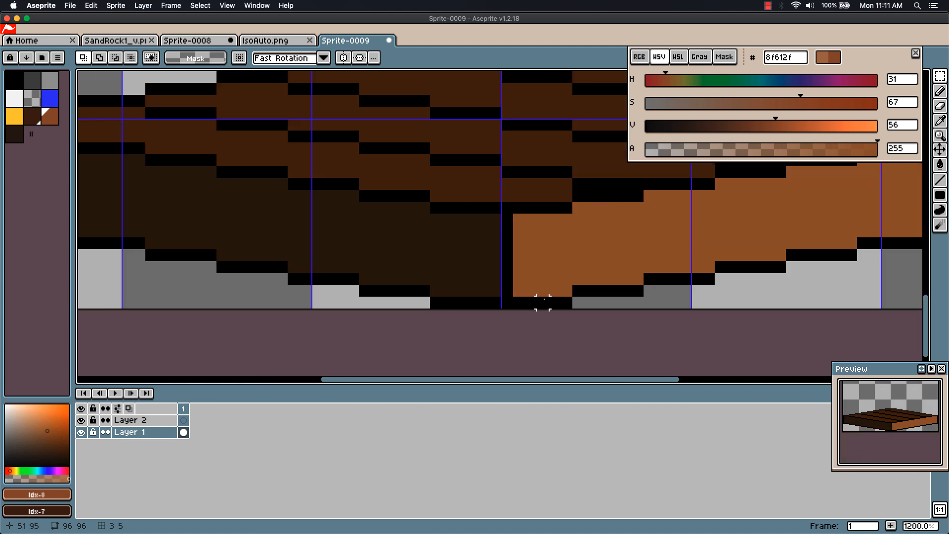
scroll(578, 290, down, 2)
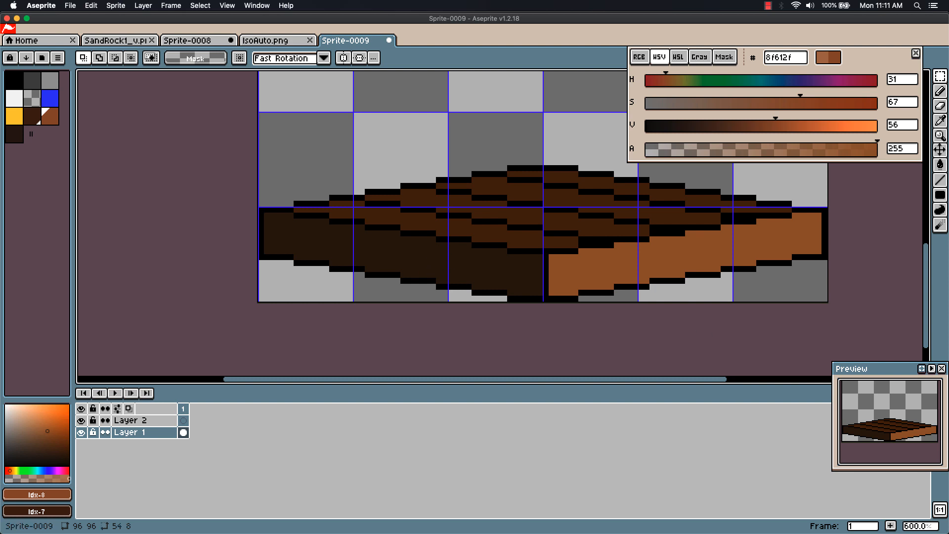
Switch to Tilesetter, start a new project and set its tile size to 96
key(super+Tab)
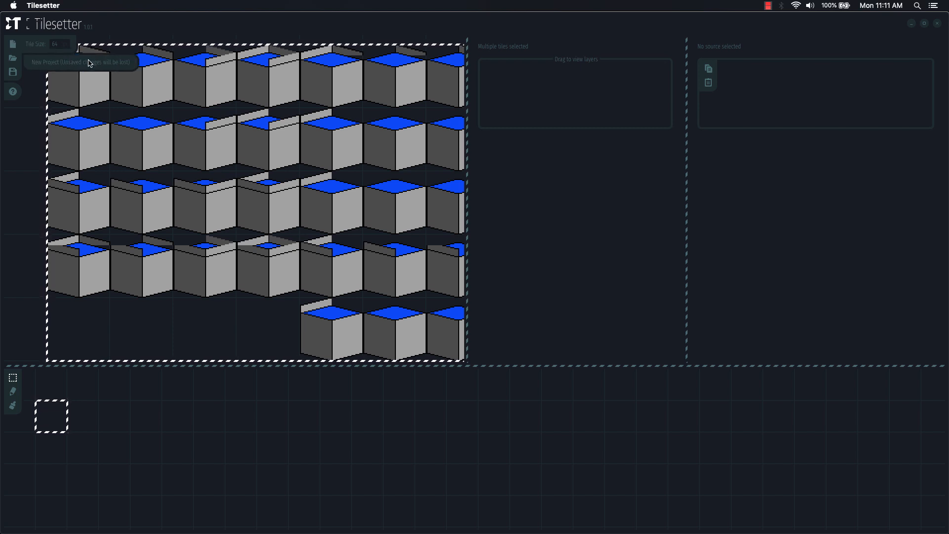
click(90, 63)
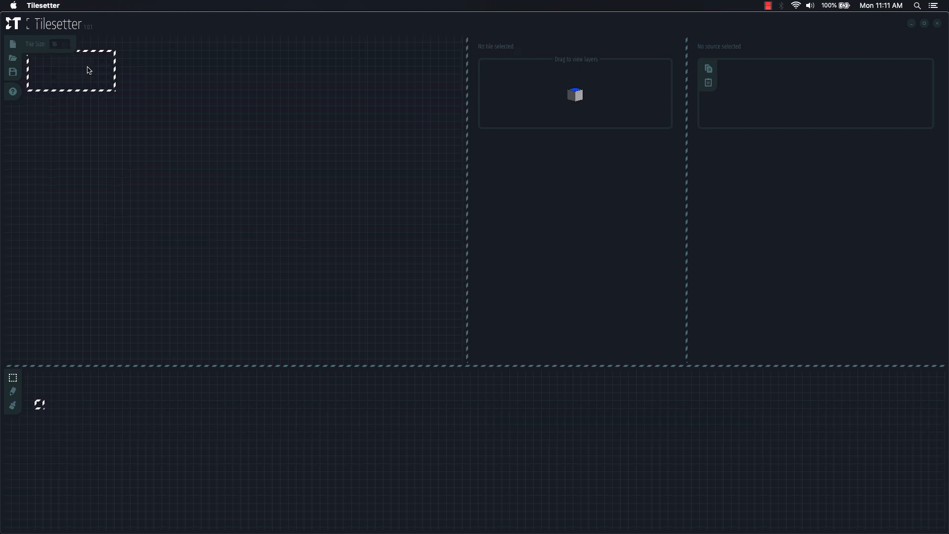
double_click(69, 45)
text(96)
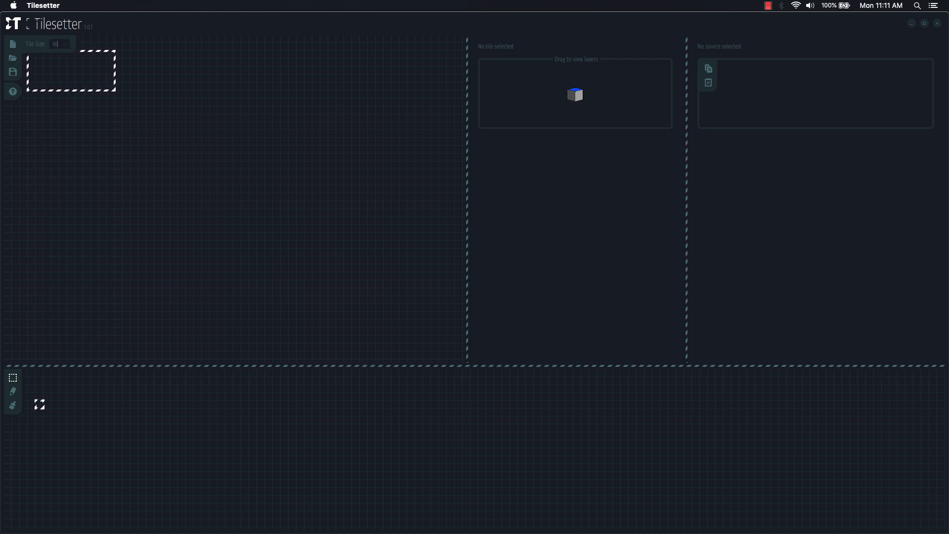
key(Return)
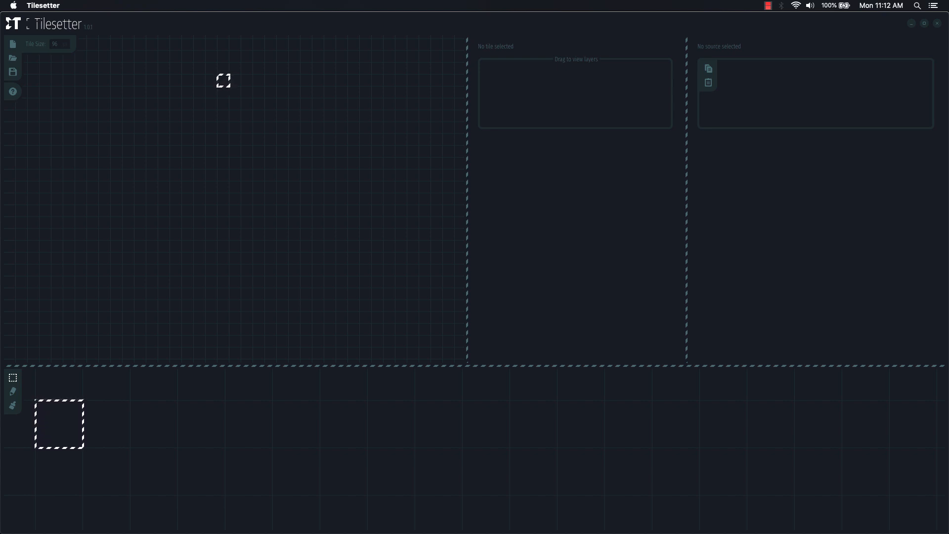
Switch back to Aseprite, add a second frame to the sprite and clear its Layer 1 cel
key(super+Tab)
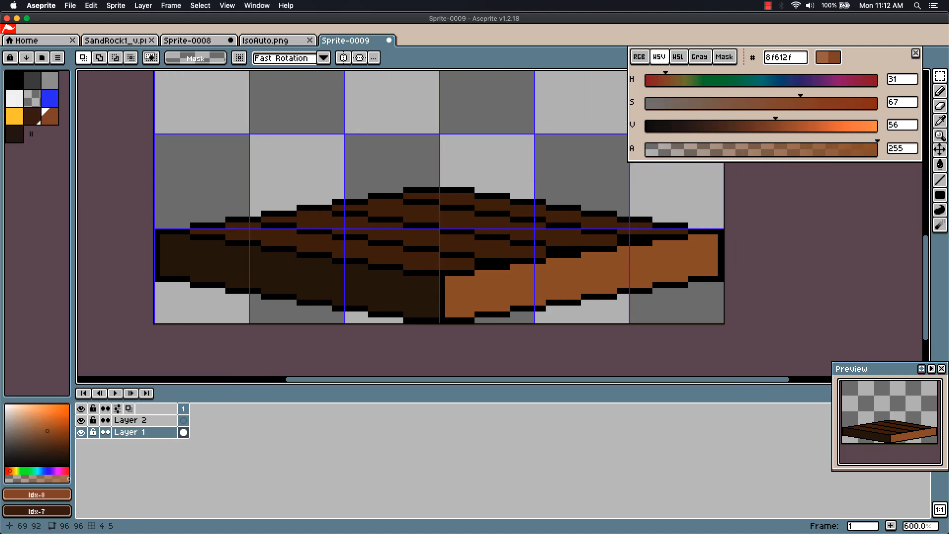
scroll(551, 301, down, 2)
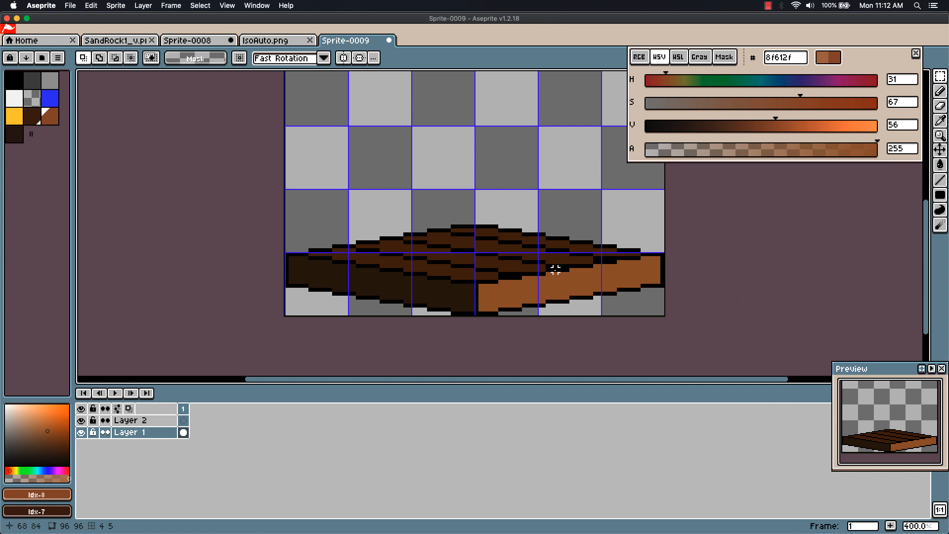
scroll(658, 286, right, 5)
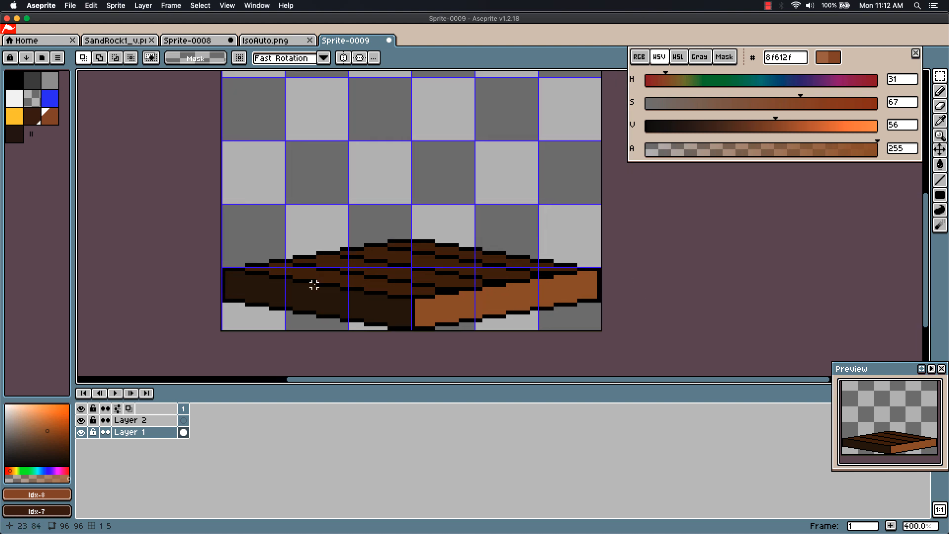
click(185, 411)
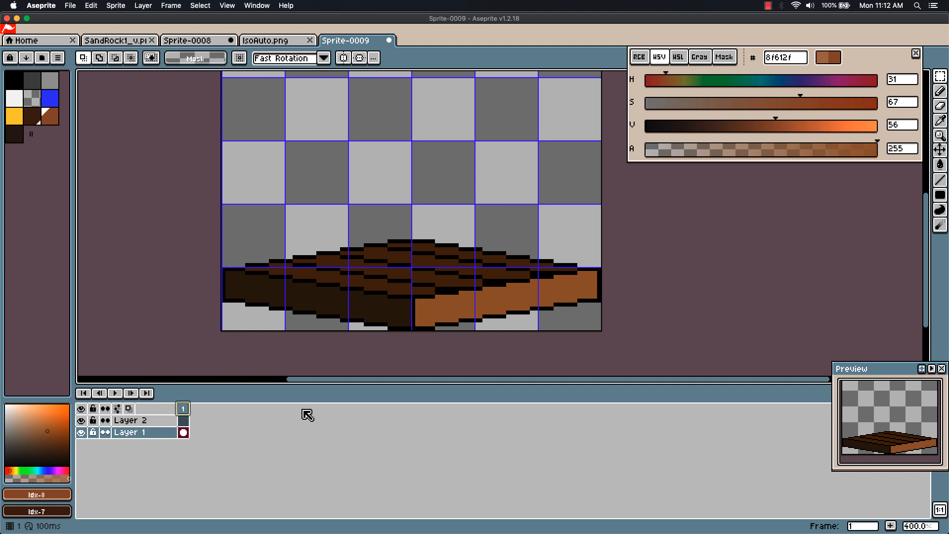
key(alt+n)
click(195, 432)
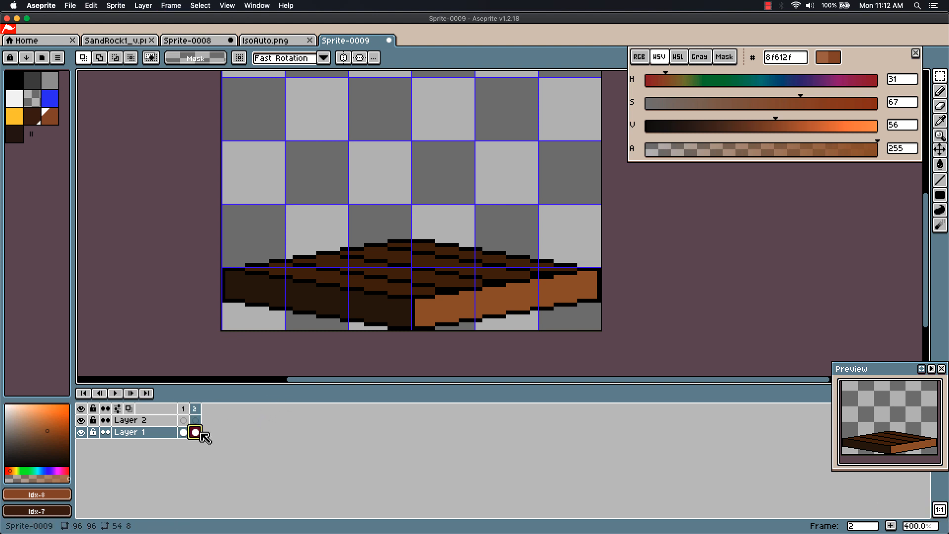
key(Delete)
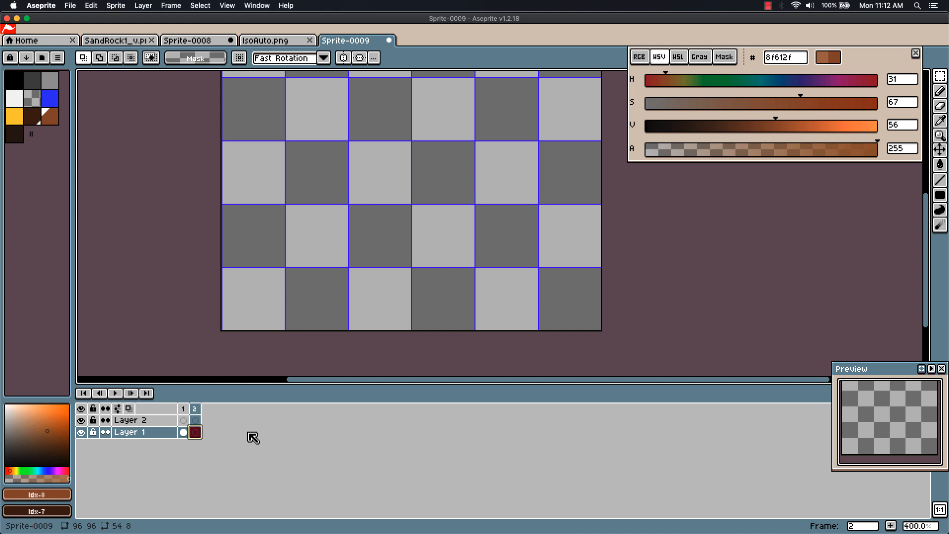
Turn on onion skinning and make Layer 2's cel in frame 2 active
click(130, 409)
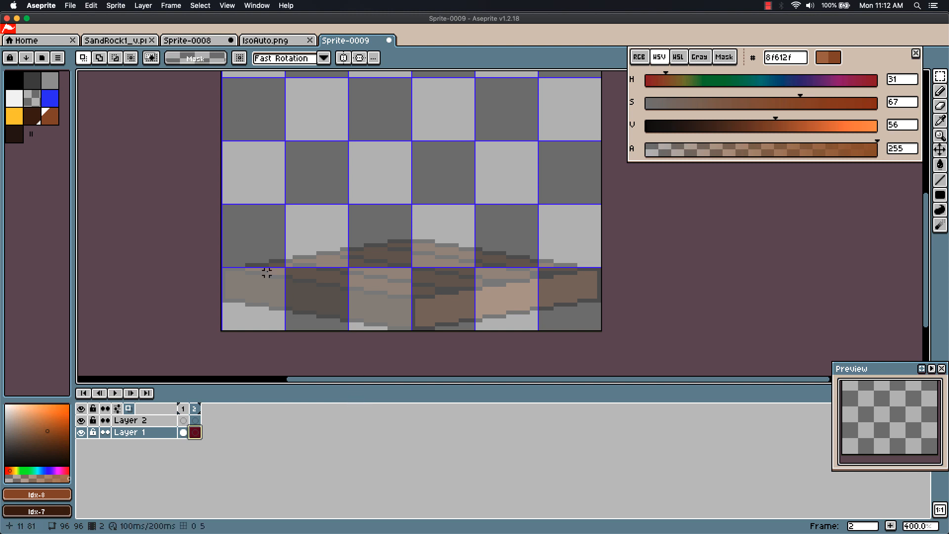
click(195, 420)
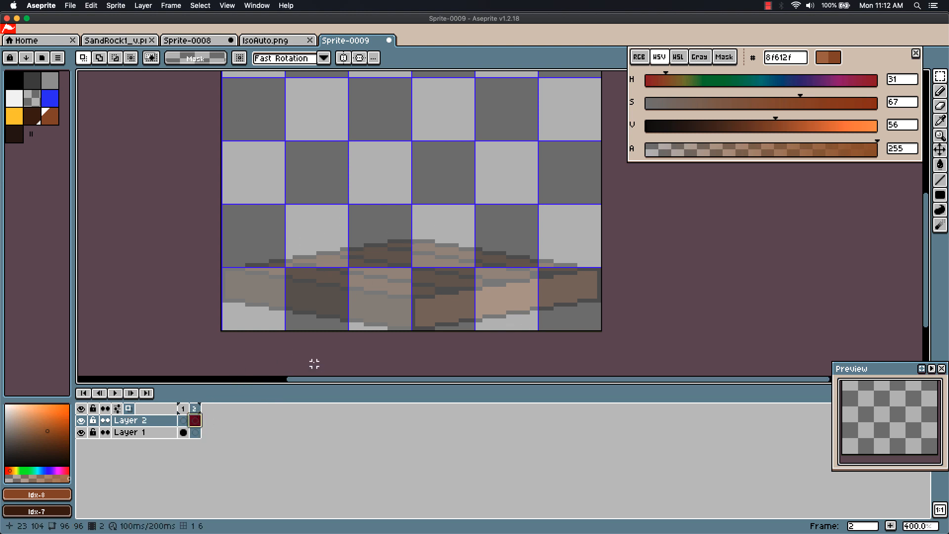
On Layer 1 in frame 1, select the black segments of the top face's back-left edge from the left corner to the peak
click(183, 432)
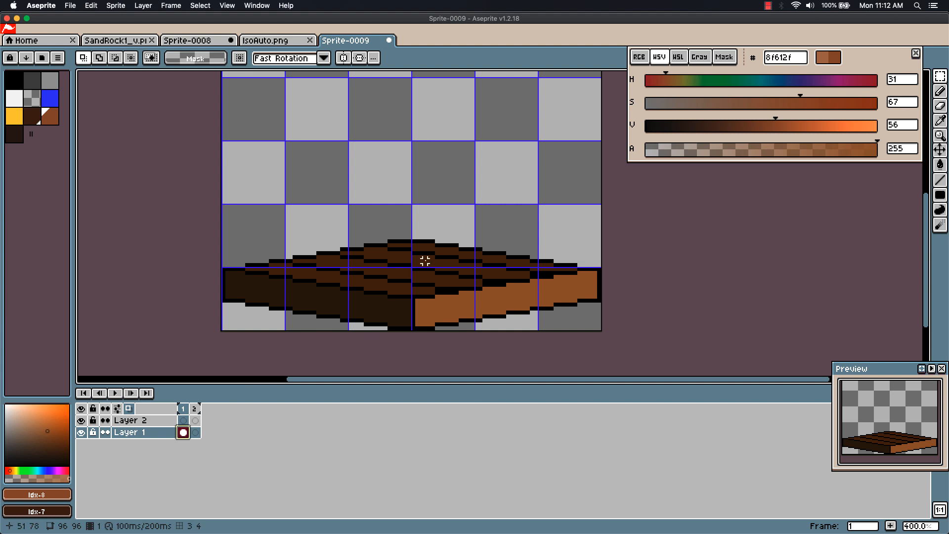
scroll(259, 256, up, 3)
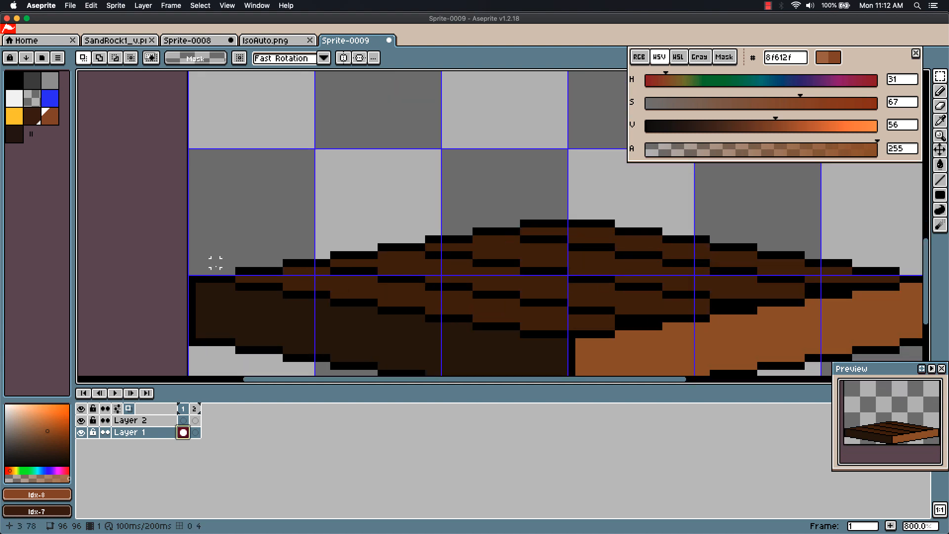
drag(187, 273, 234, 278)
key(w)
shift+click(258, 271)
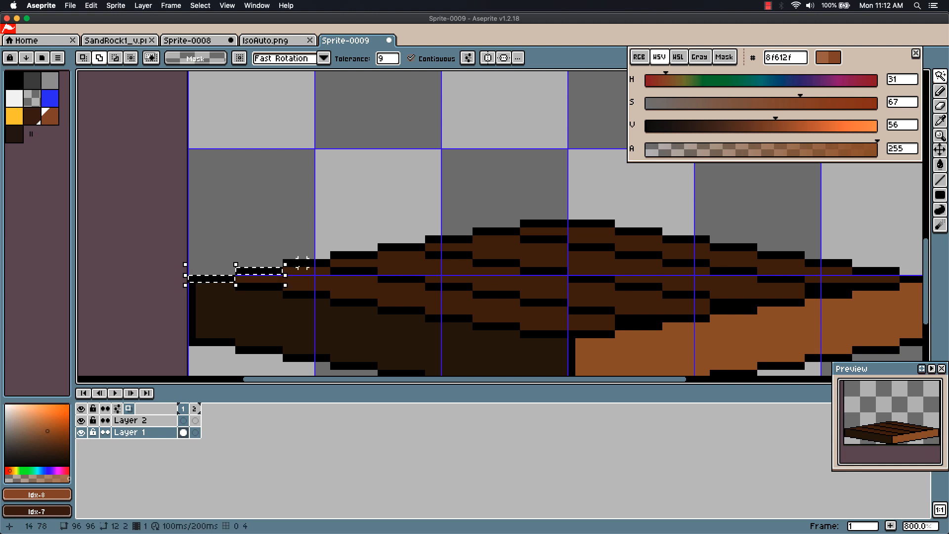
shift+click(310, 264)
shift+click(354, 256)
shift+click(401, 247)
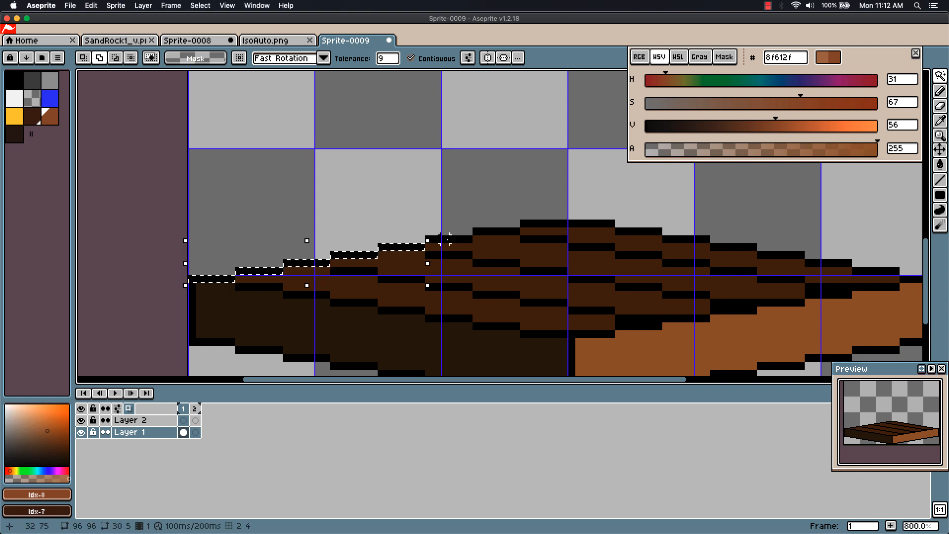
shift+click(449, 239)
shift+click(497, 231)
shift+click(584, 225)
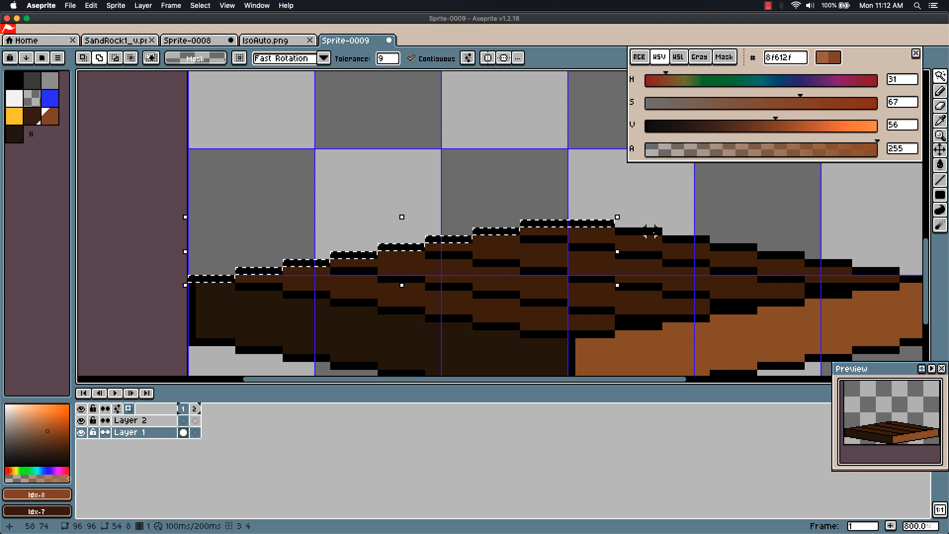
Add the black segments of the top face's back-right edge down to the right corner, extending the selection to 96 × 8 px
shift+click(640, 231)
shift+click(687, 239)
shift+click(730, 247)
shift+click(780, 255)
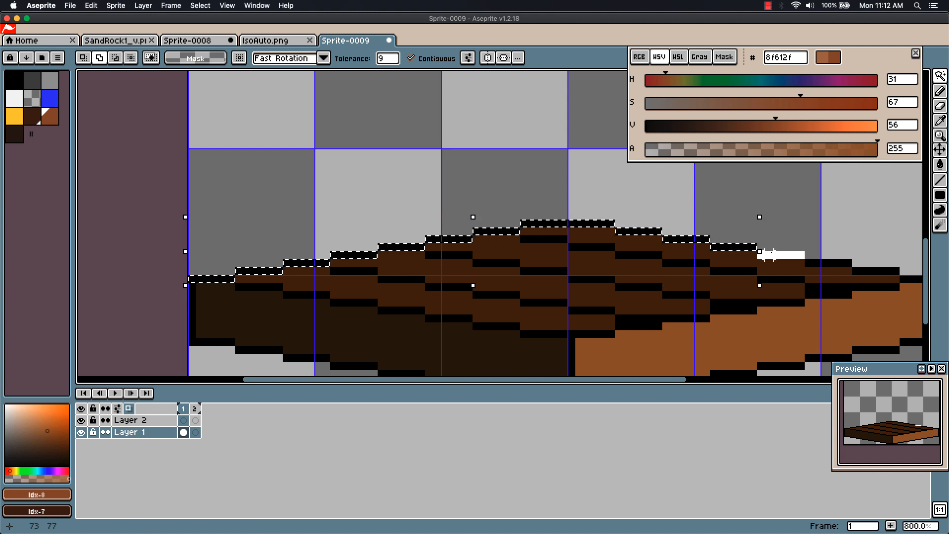
shift+click(830, 263)
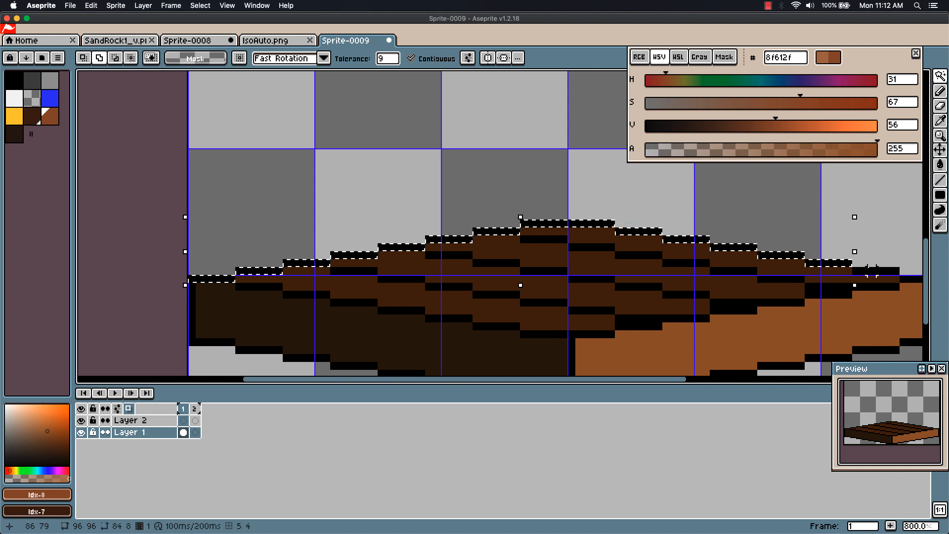
shift+click(871, 271)
drag(871, 272, 717, 286)
key(m)
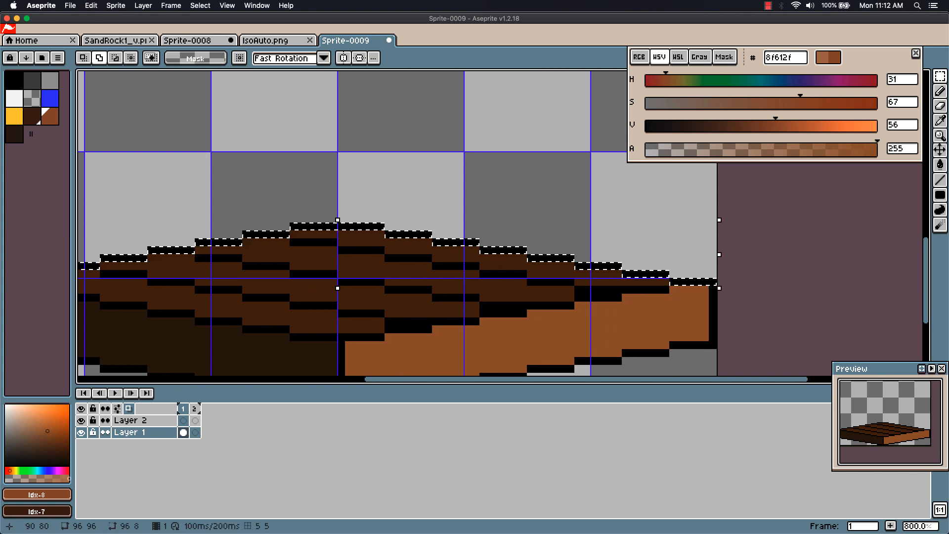
Add the black segments of the top face's front-left and front-right edges with the Magic Wand and marquee, extending the selection to 96 × 15 px
scroll(475, 279, down, 2)
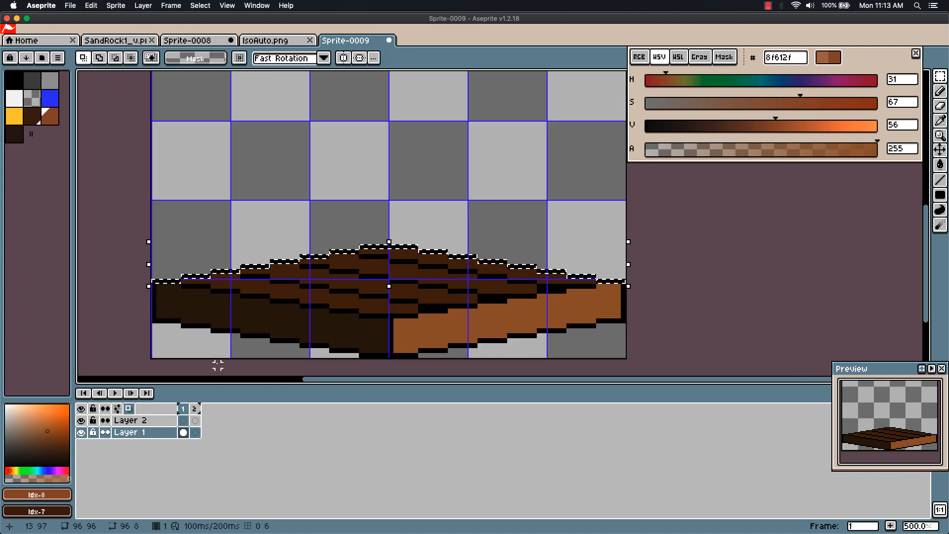
scroll(189, 306, up, 2)
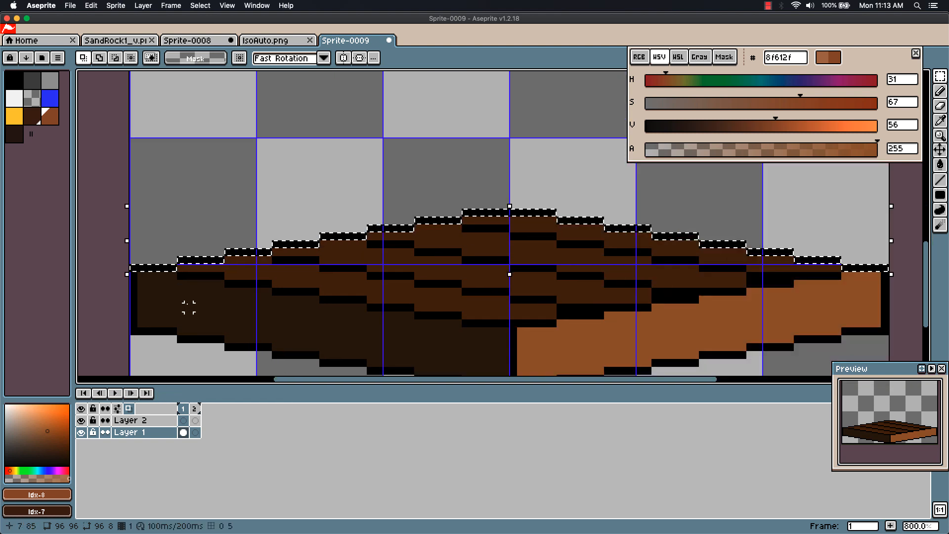
key(w)
click(201, 275)
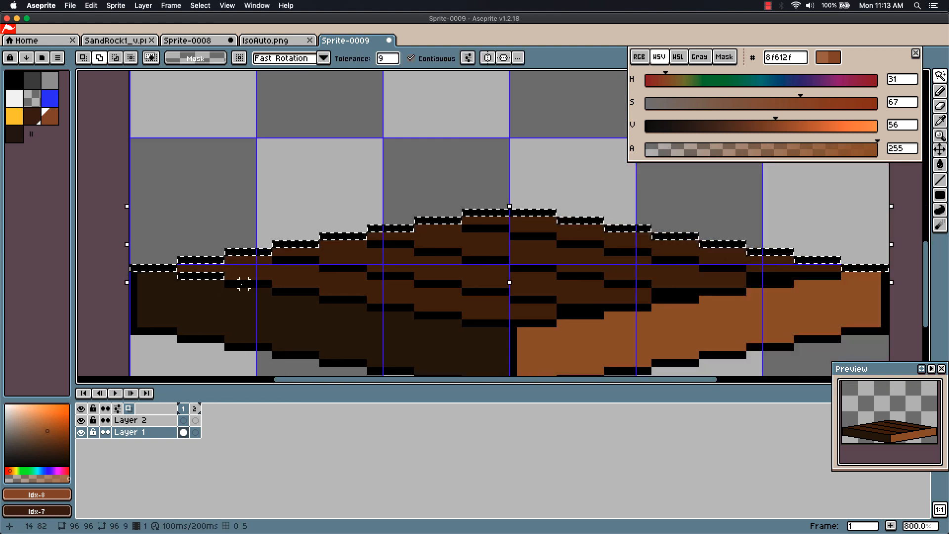
click(292, 292)
click(346, 299)
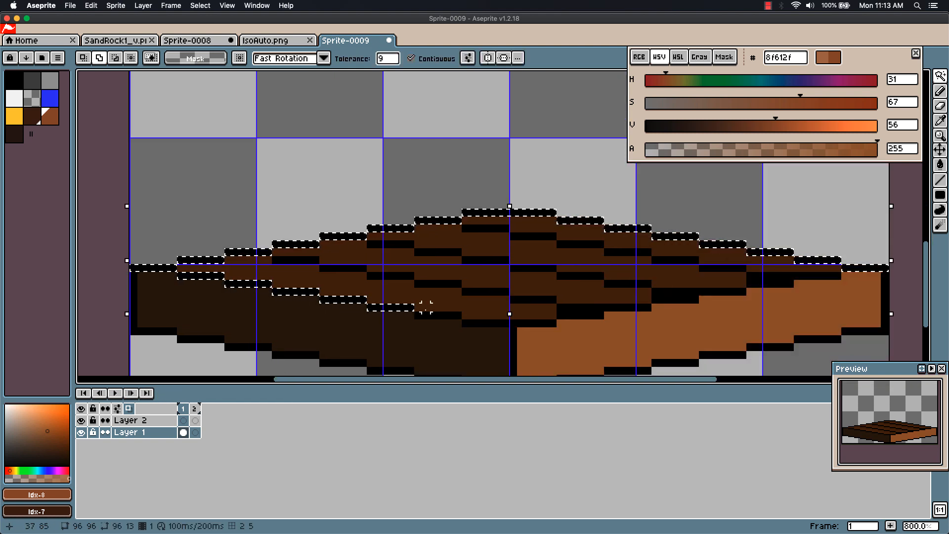
click(442, 315)
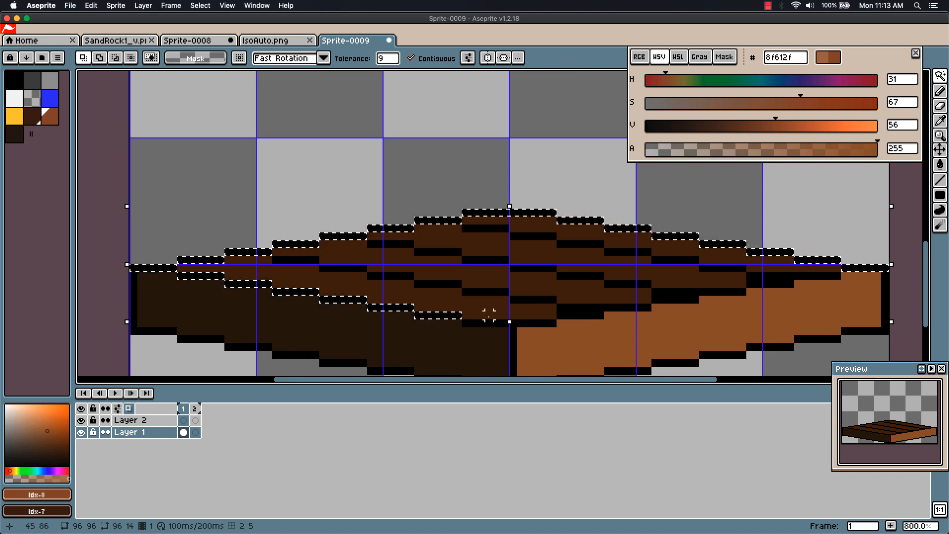
key(m)
drag(463, 319, 840, 280)
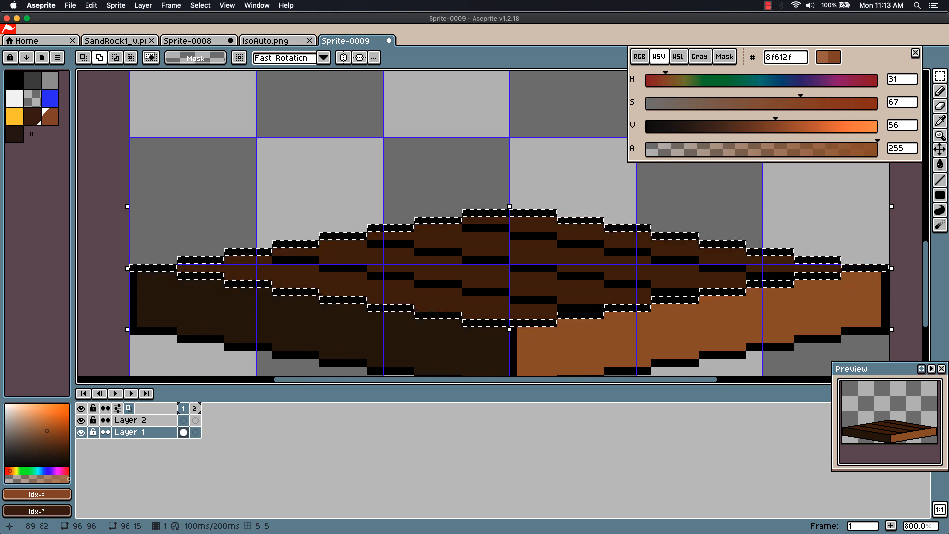
Paste the copied top-face outline in place into Layer 2's cel in frame 2 and commit it
click(196, 421)
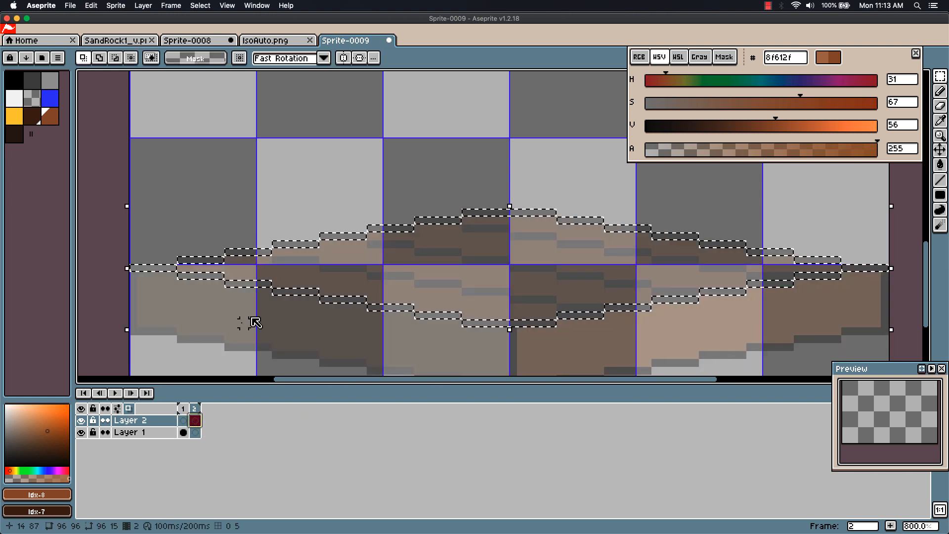
key(super+v)
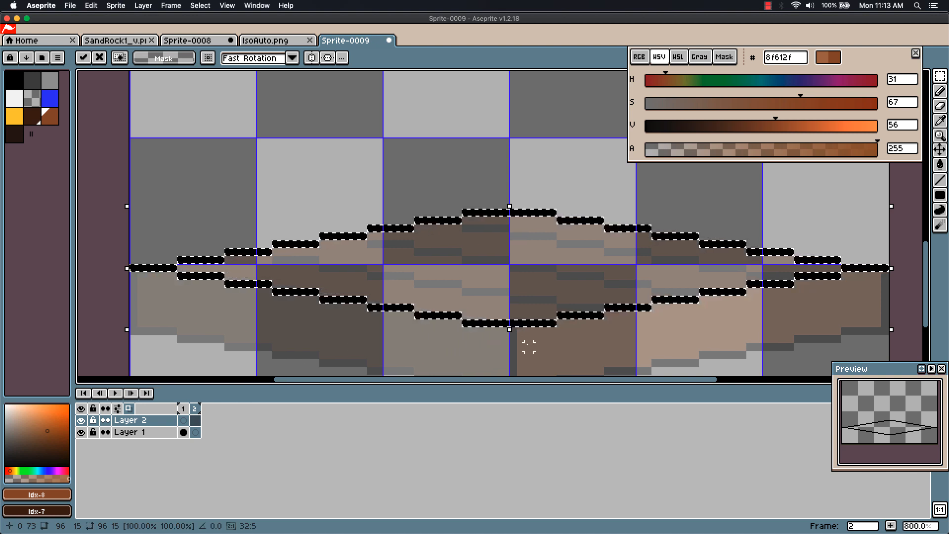
scroll(529, 346, down, 3)
key(Return)
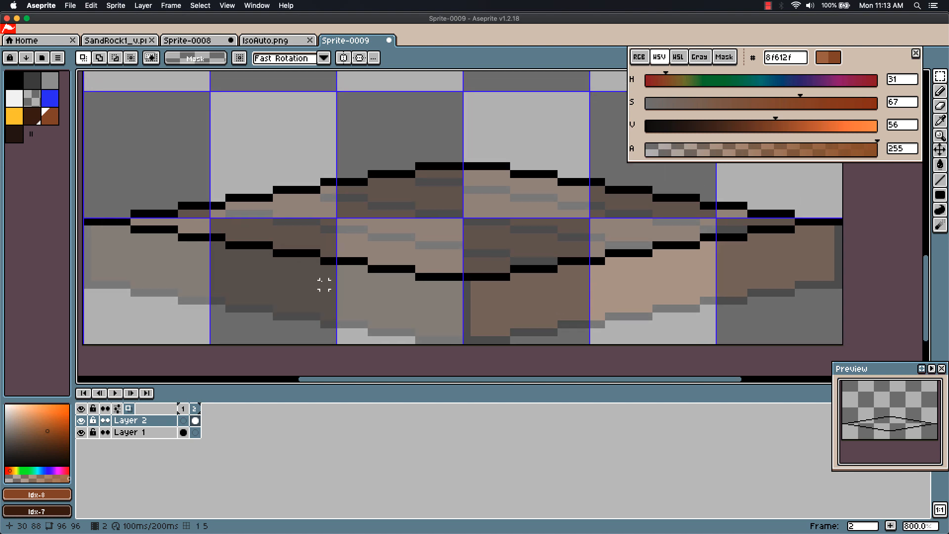
Select the outline's two back edges with a 96 × 10 px marquee and float a copy of them for moving
scroll(322, 282, down, 1)
key(u)
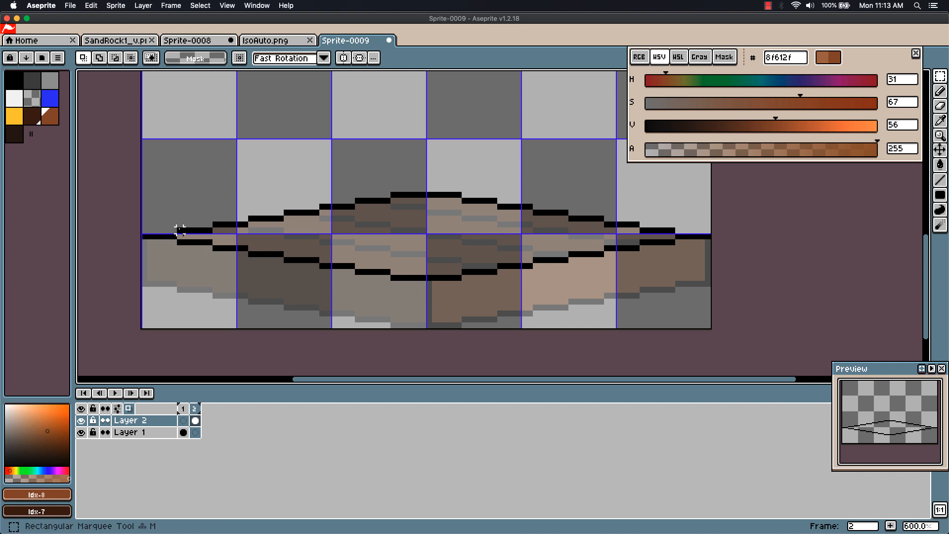
drag(144, 182, 721, 239)
key(super+t)
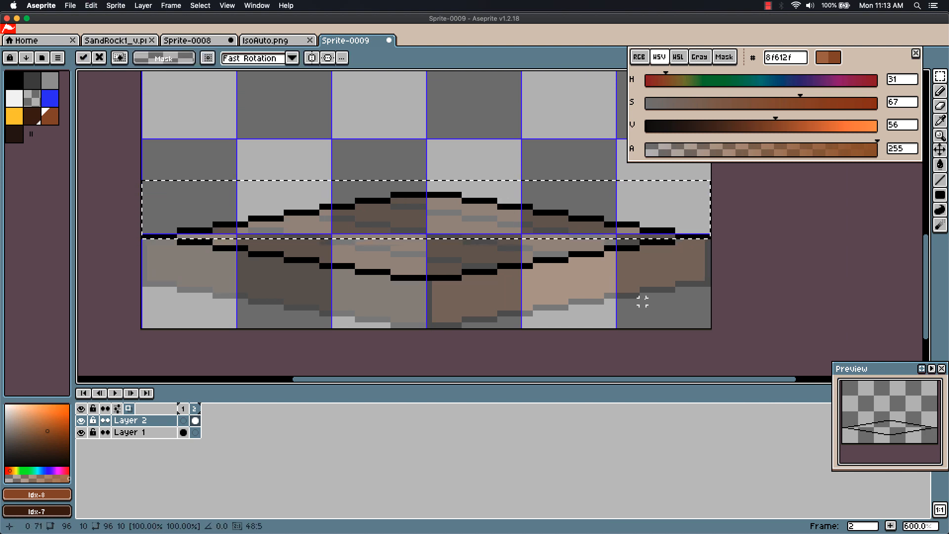
drag(650, 297, 715, 348)
scroll(844, 243, down, 2)
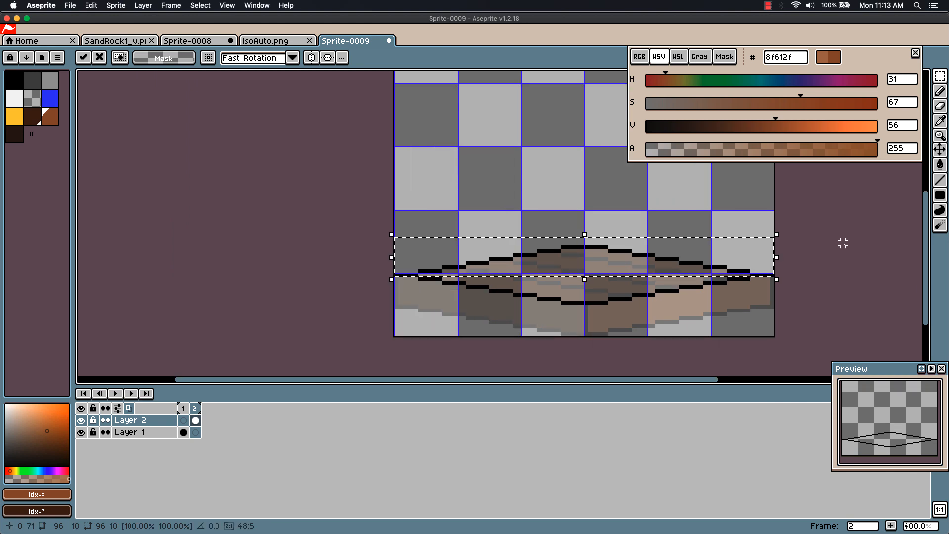
drag(843, 243, 799, 298)
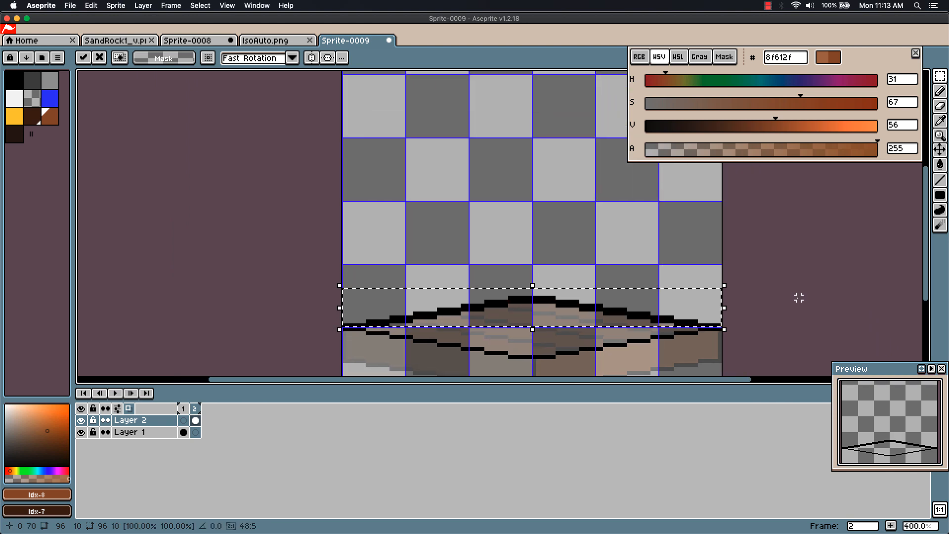
Move the copied back edges straight up until their peak touches the canvas's upper border, and drop them there
key(Up)
key(Up)
key(Up)
key(Up)
key(Up)
key(Up)
key(Up)
key(Up)
key(Up)
key(Up)
key(Up)
key(Up)
key(Up)
key(Up)
key(Up)
key(Up)
key(Up)
key(Up)
key(Up)
key(Up)
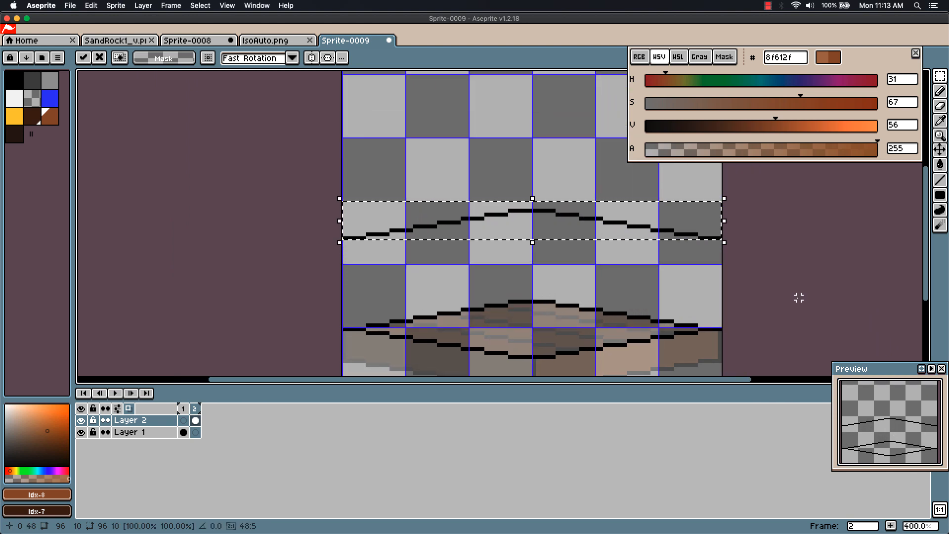
key(Up)
key(Up)
key(Up)
key(Up)
key(Up)
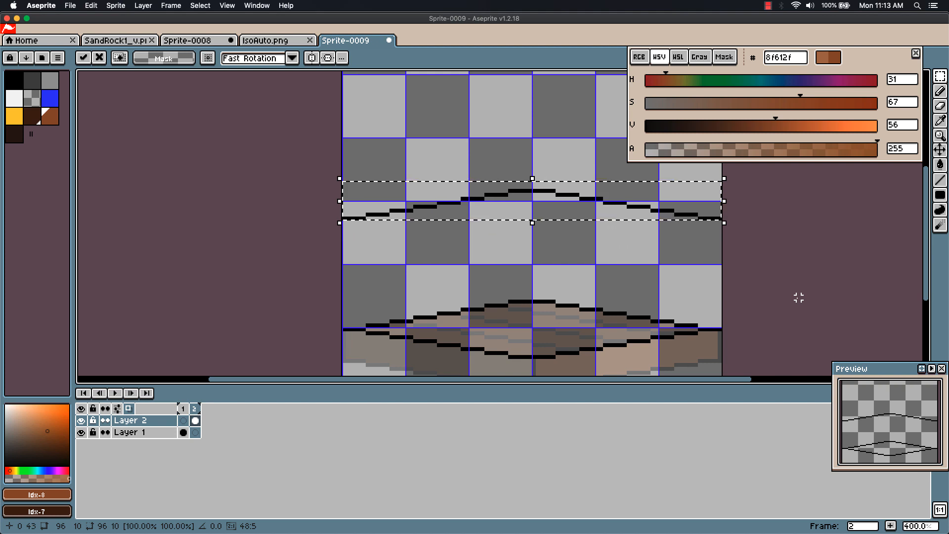
key(Up)
key(Up)
key(Up)
key(Up)
key(Up)
key(Up)
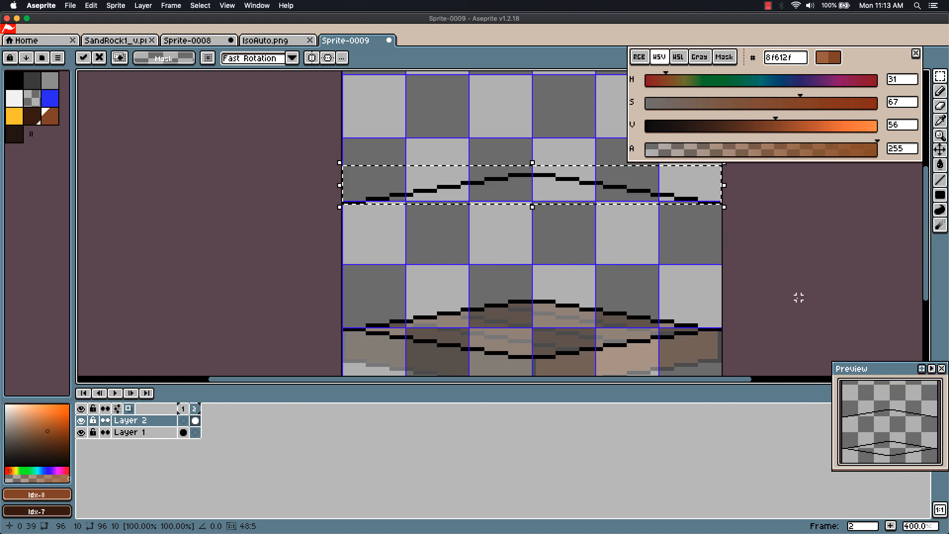
key(Up)
key(Up)
key(Up)
key(Up)
key(Up)
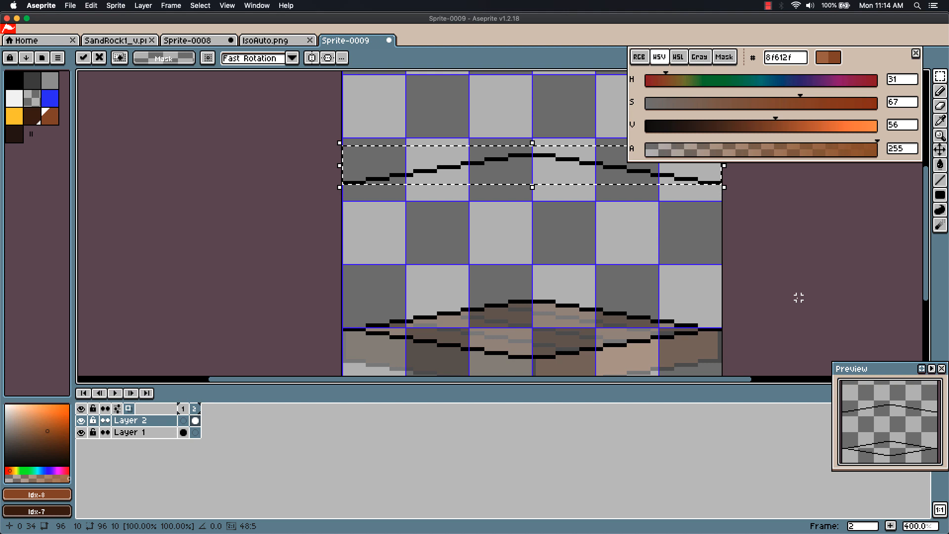
key(Up)
key(Up)
key(Up)
key(Up)
key(Up)
key(Up)
key(Up)
key(Up)
key(Up)
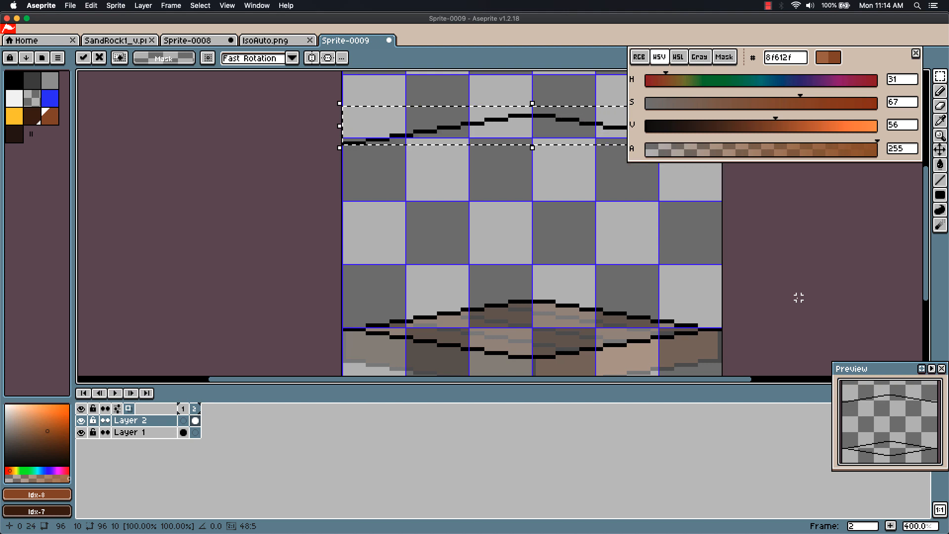
drag(806, 269, 714, 290)
scroll(708, 284, down, 2)
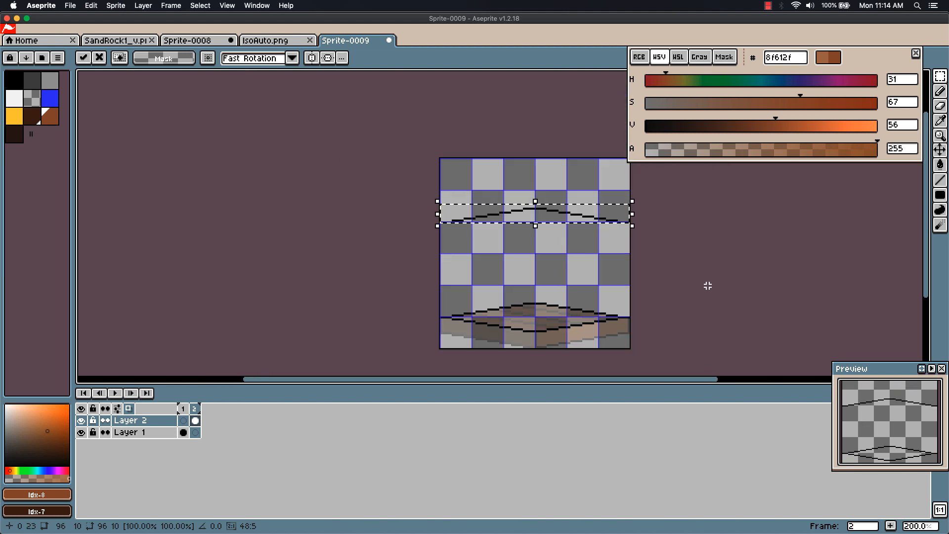
scroll(715, 282, up, 1)
key(Up)
key(Up)
key(Up)
key(Up)
key(Up)
key(Up)
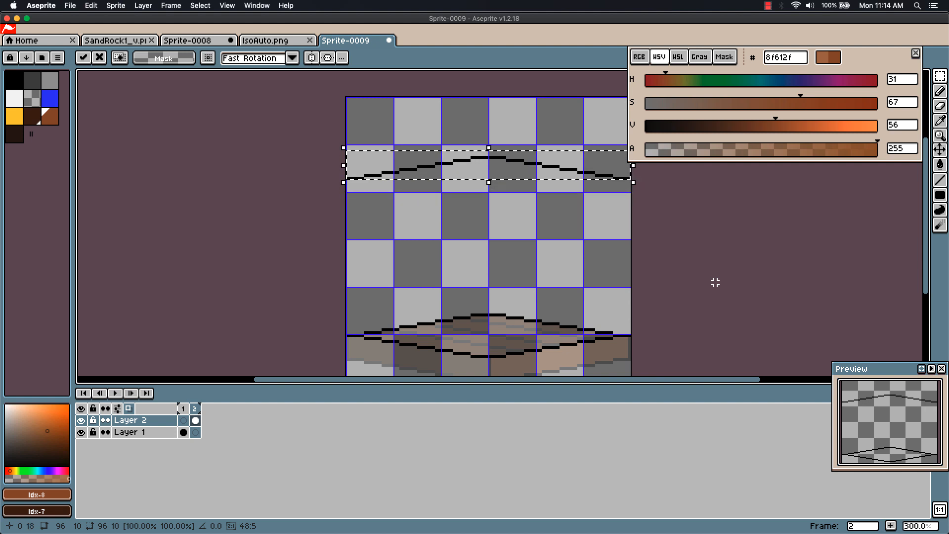
key(Up)
key(Up)
key(Up)
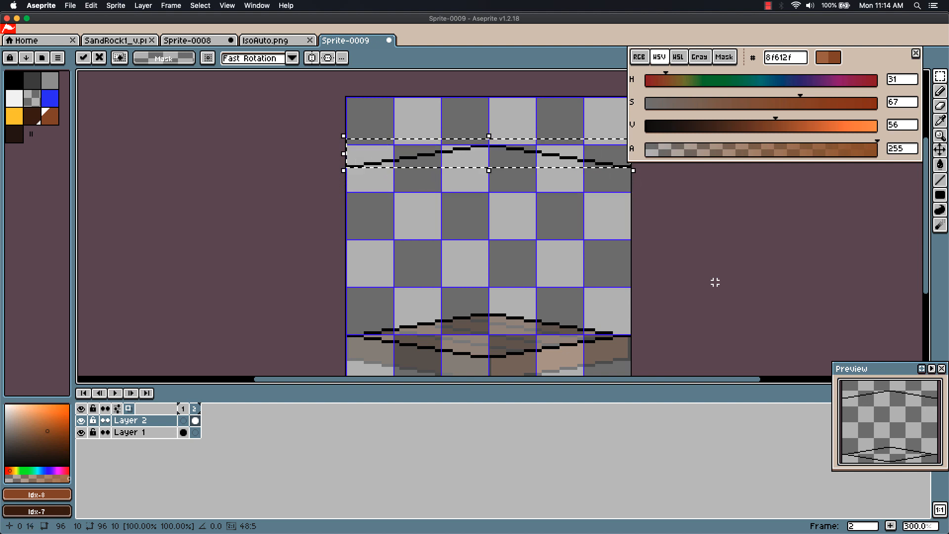
key(Up)
key(Up)
key(Up)
key(Up)
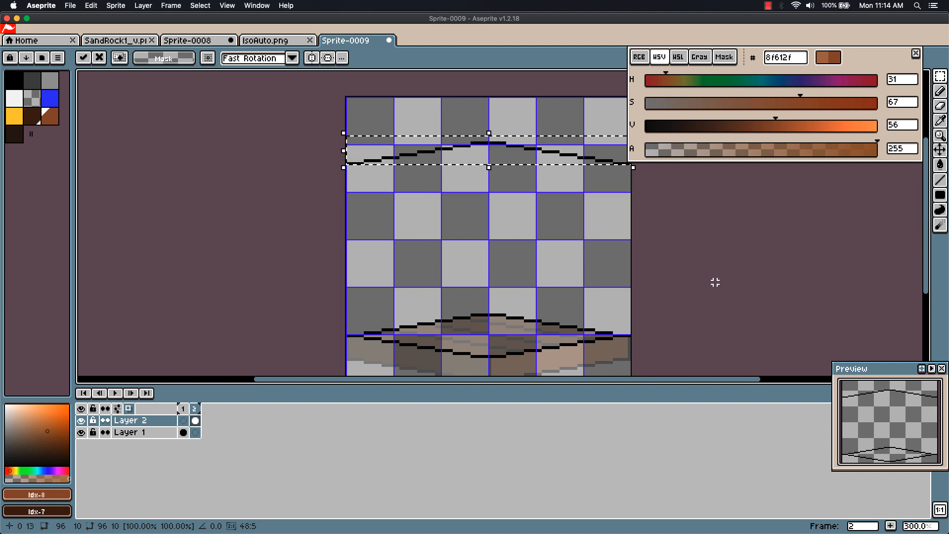
key(Up)
key(Up)
key(Up)
key(Up)
key(Up)
key(Up)
key(Up)
key(Up)
key(Up)
key(Up)
key(Up)
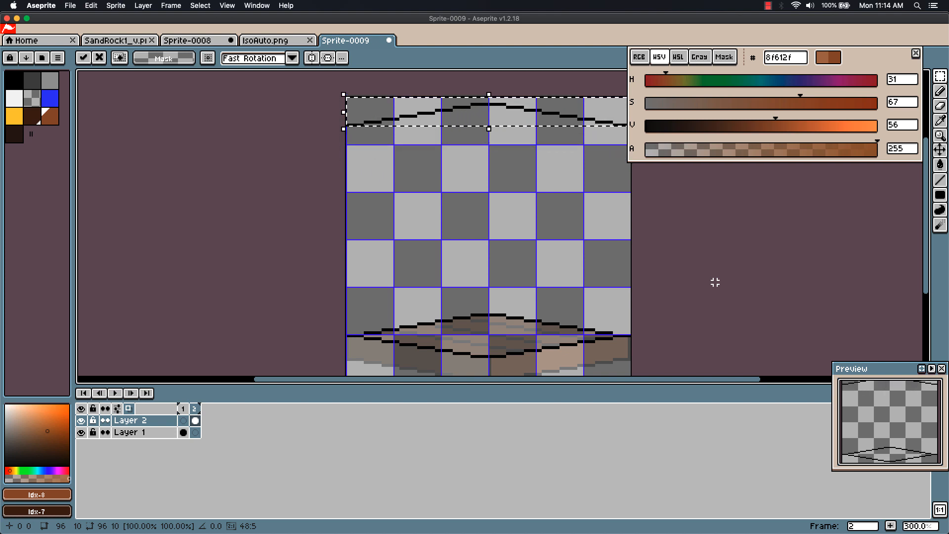
click(715, 282)
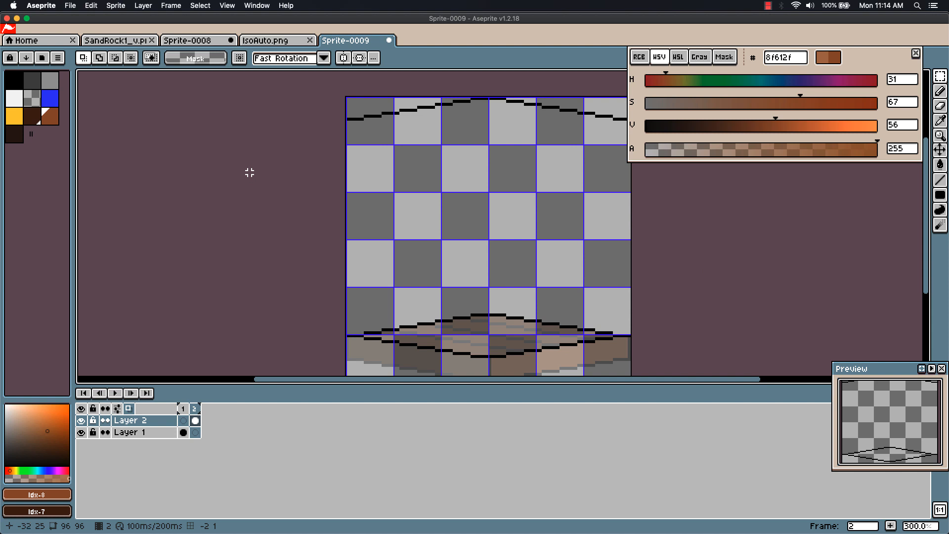
On Layer 2 in frame 2, draw a straight black vertical line from the upper peak down to the floor outline's back corner
click(199, 435)
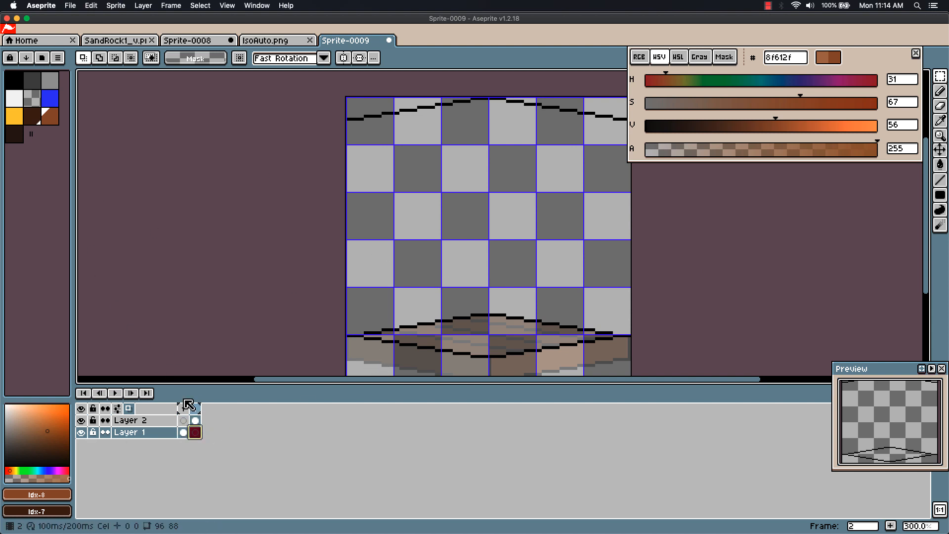
click(196, 420)
key(b)
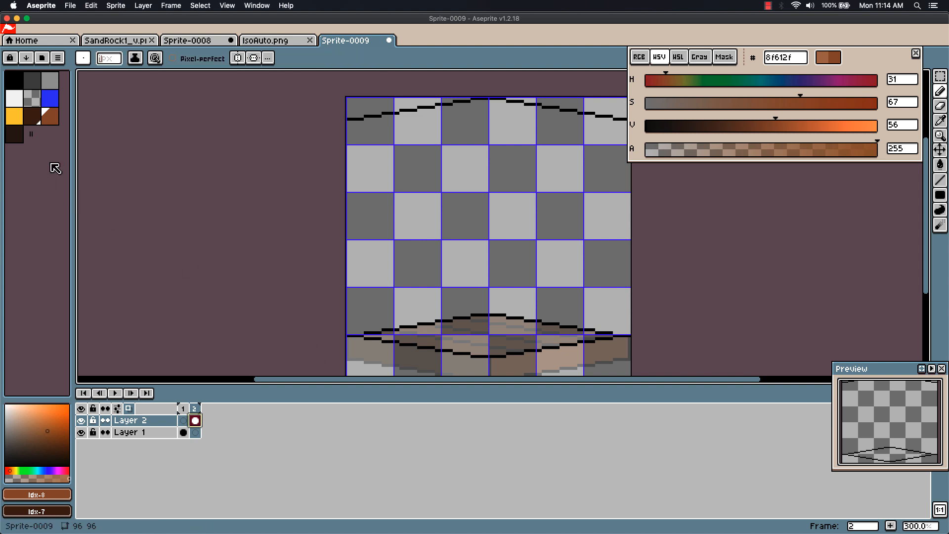
click(13, 80)
scroll(499, 100, up, 2)
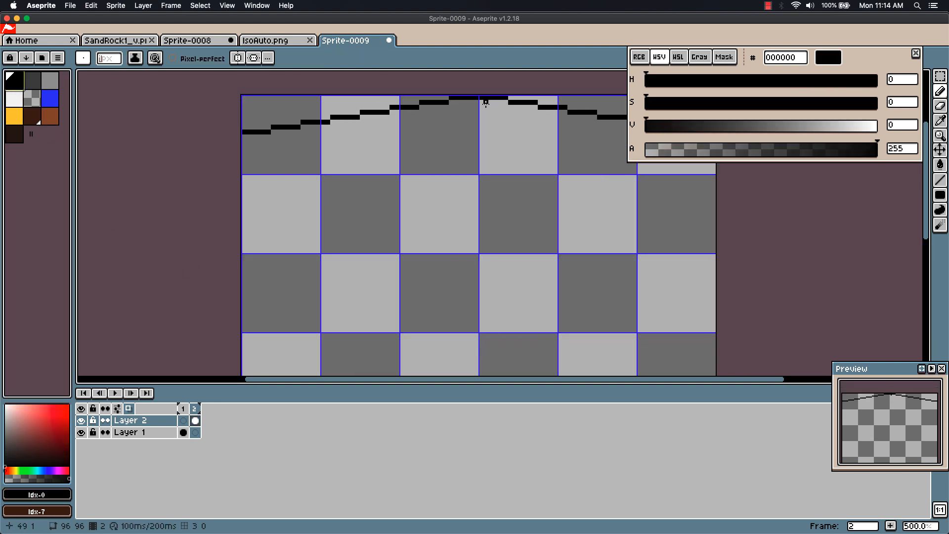
scroll(492, 329, down, 5)
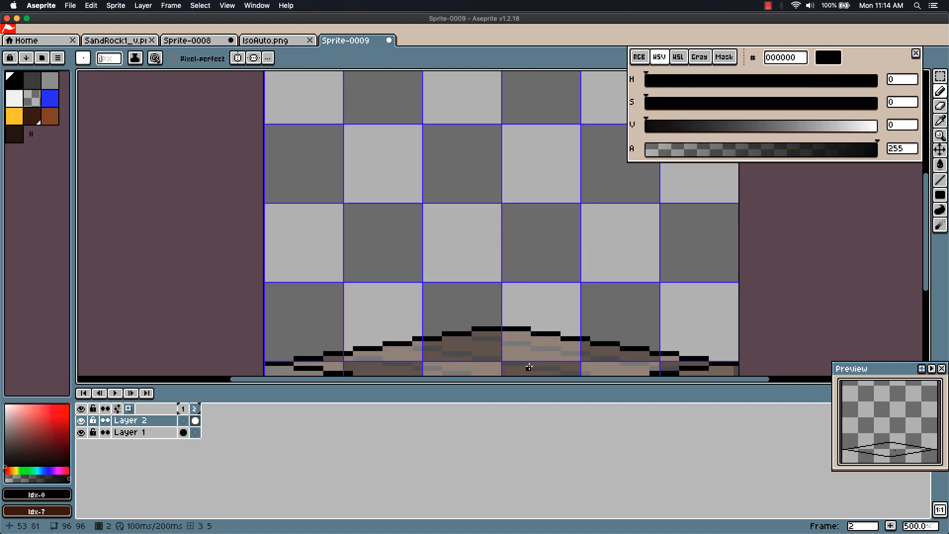
shift+click(498, 290)
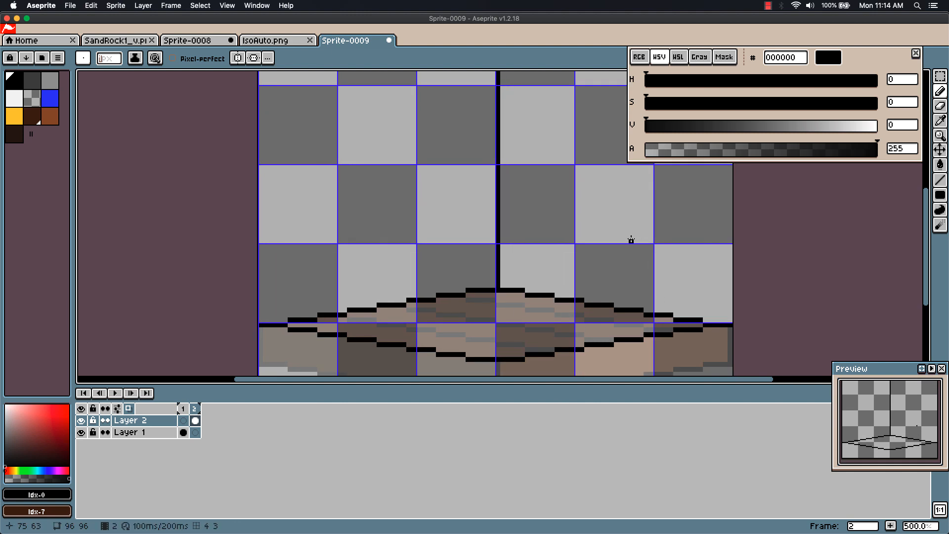
Draw black vertical lines along the canvas's left and right sides, joining the raised edges' ends to the floor outline's corners
scroll(625, 249, down, 2)
drag(639, 244, 620, 303)
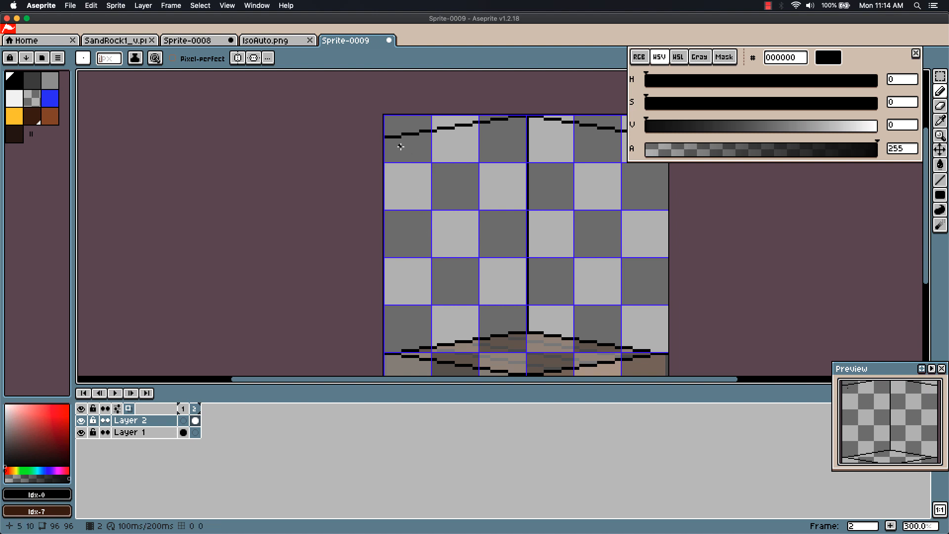
drag(386, 140, 385, 351)
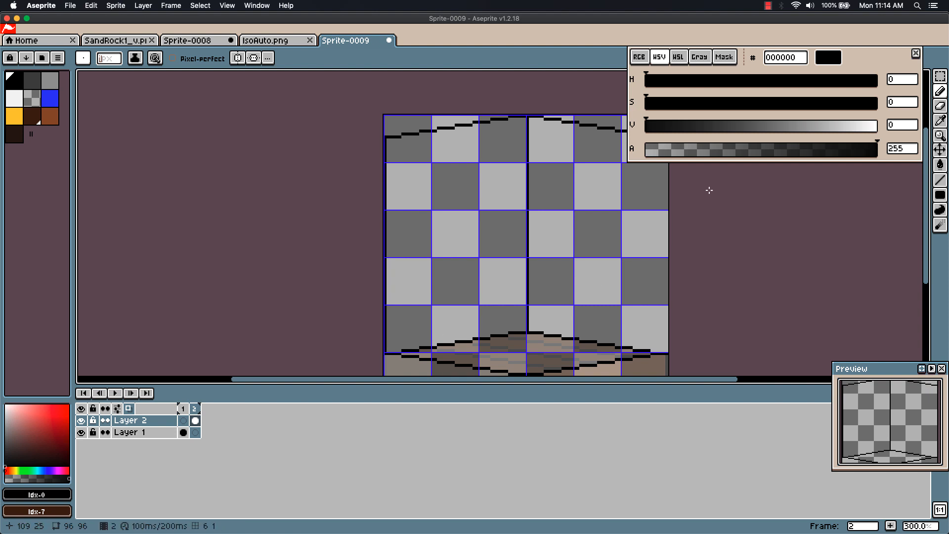
scroll(709, 190, right, 5)
drag(536, 127, 535, 333)
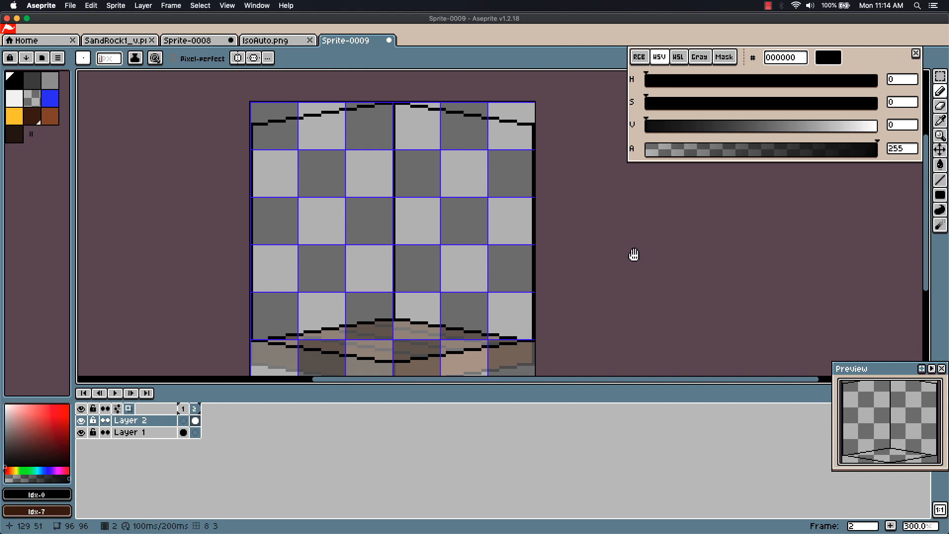
Remove the floor outline's two front edges, erasing the leftmost segments and cutting the rest with an 81 × 12 px marquee
drag(633, 256, 774, 223)
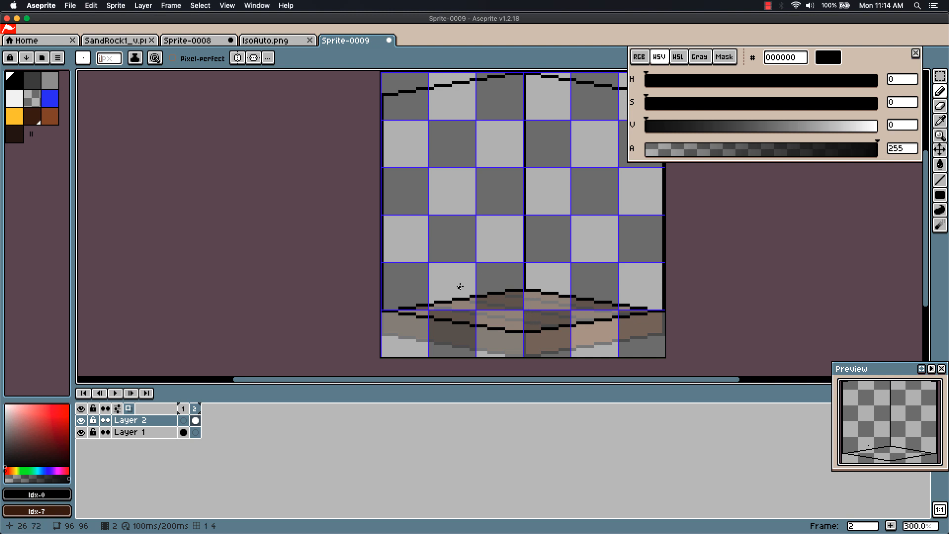
key(shift)
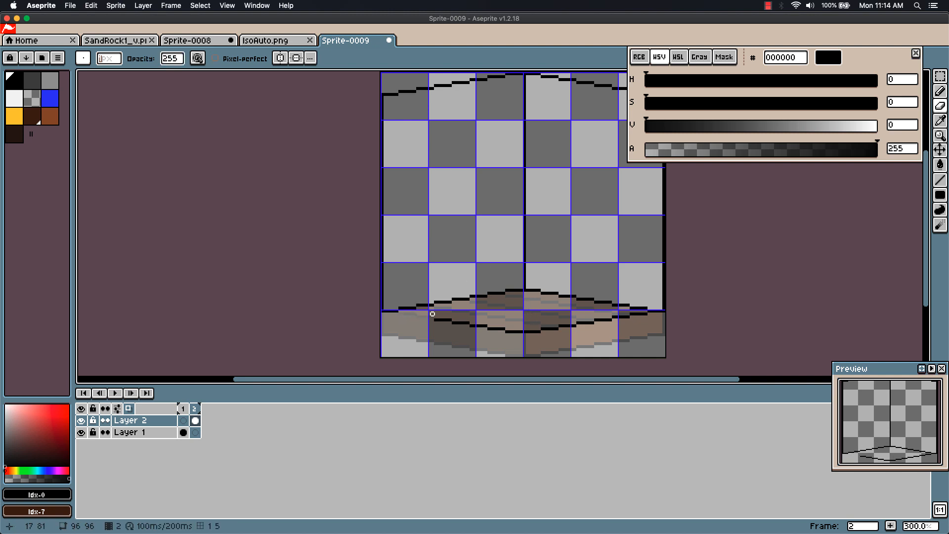
key(m)
drag(424, 312, 664, 342)
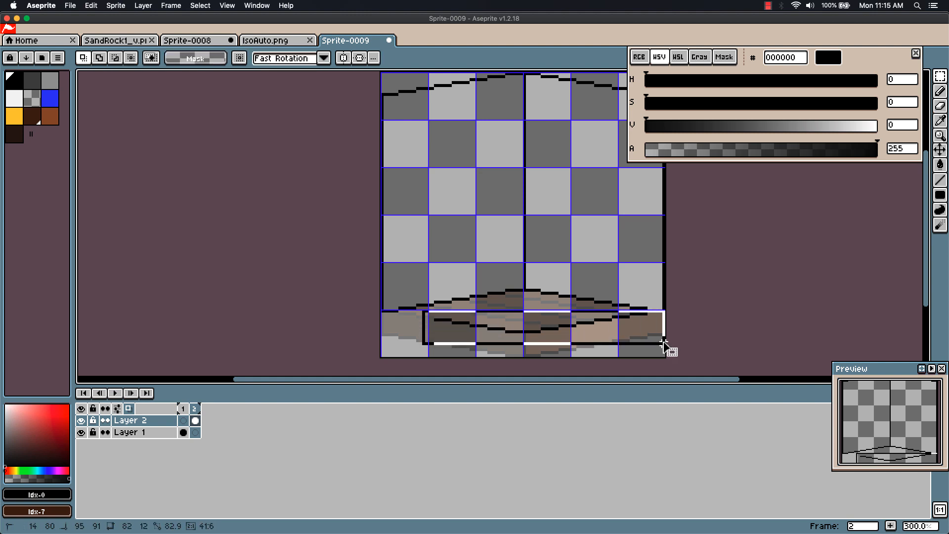
click(598, 325)
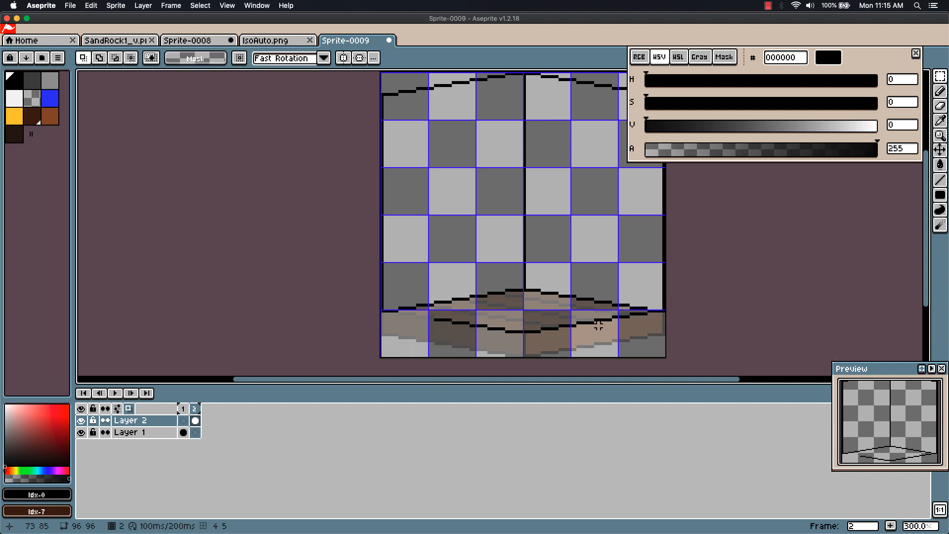
drag(423, 314, 666, 351)
key(super+x)
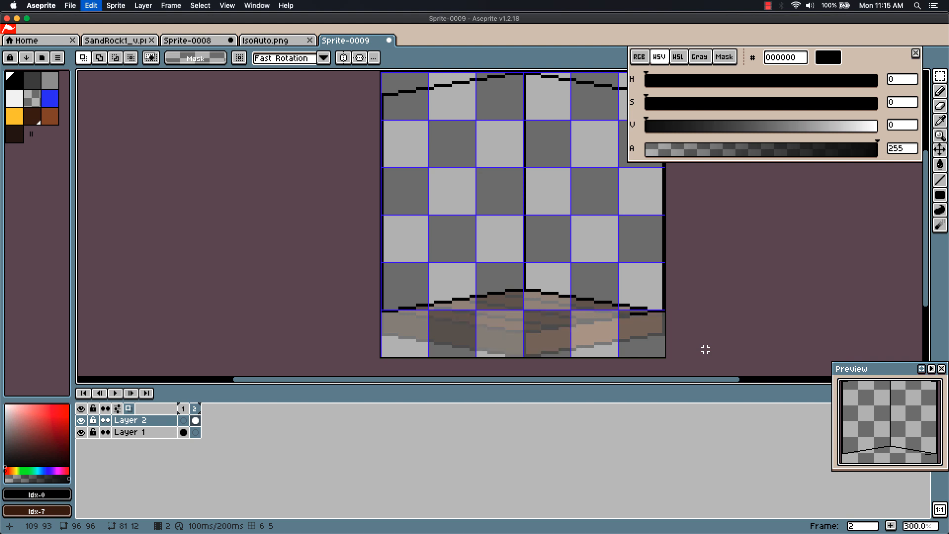
Sample the dark brown #261502 from the block's left side face on Layer 1 in frame 1
key(b)
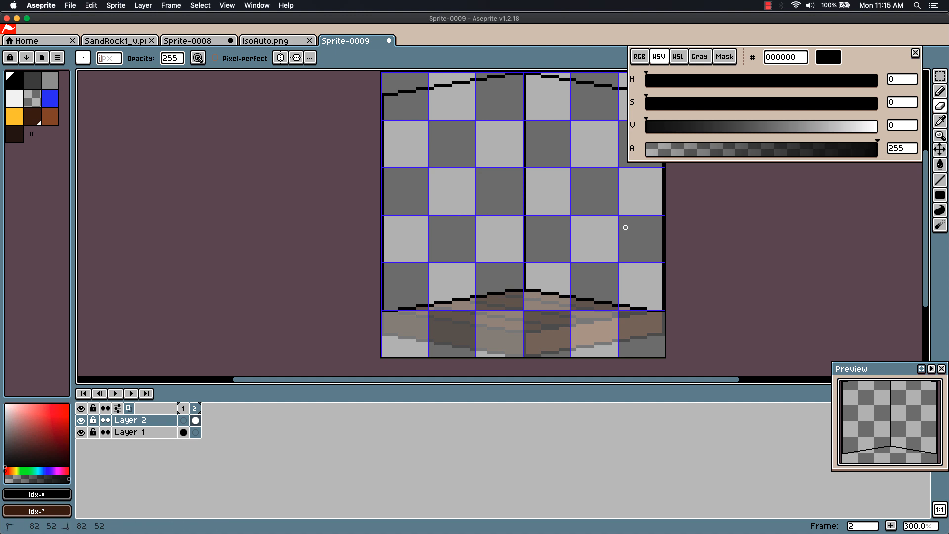
scroll(759, 276, right, 3)
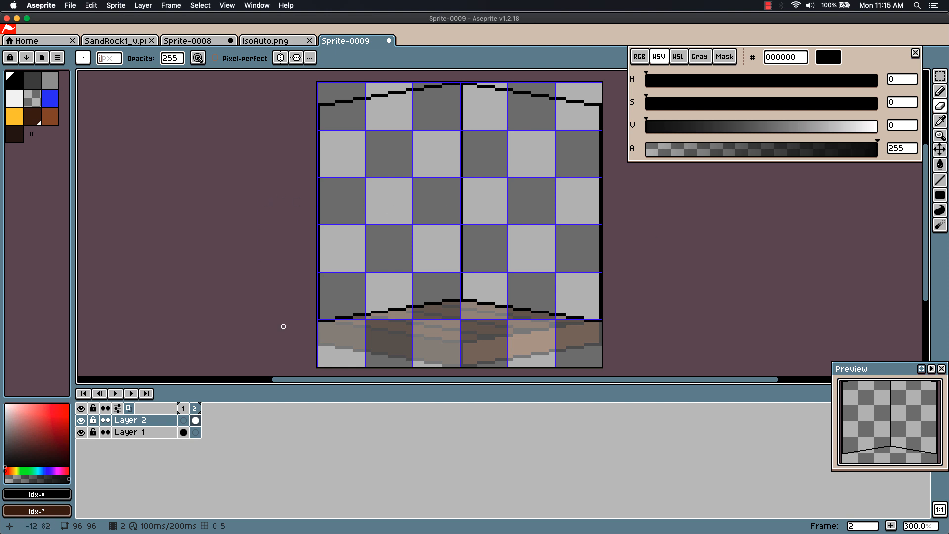
click(184, 433)
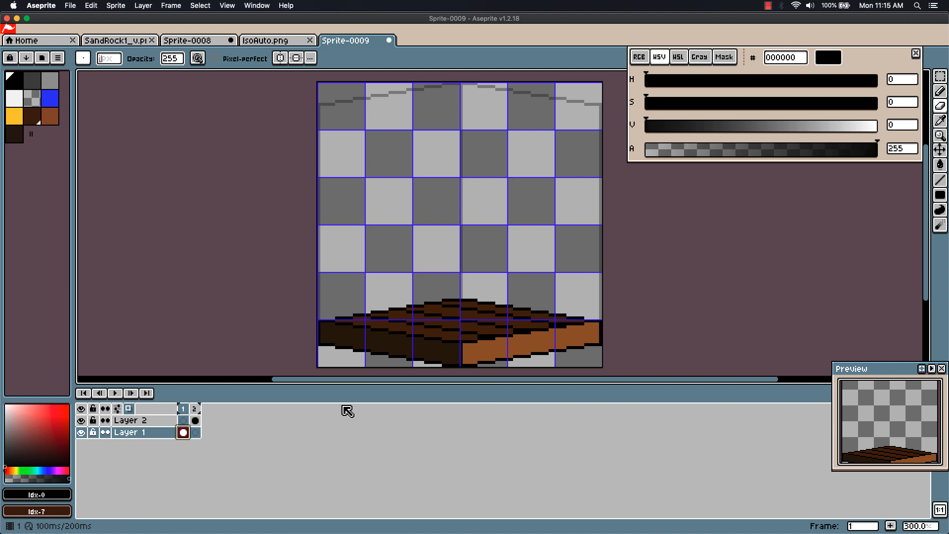
key(i)
click(418, 341)
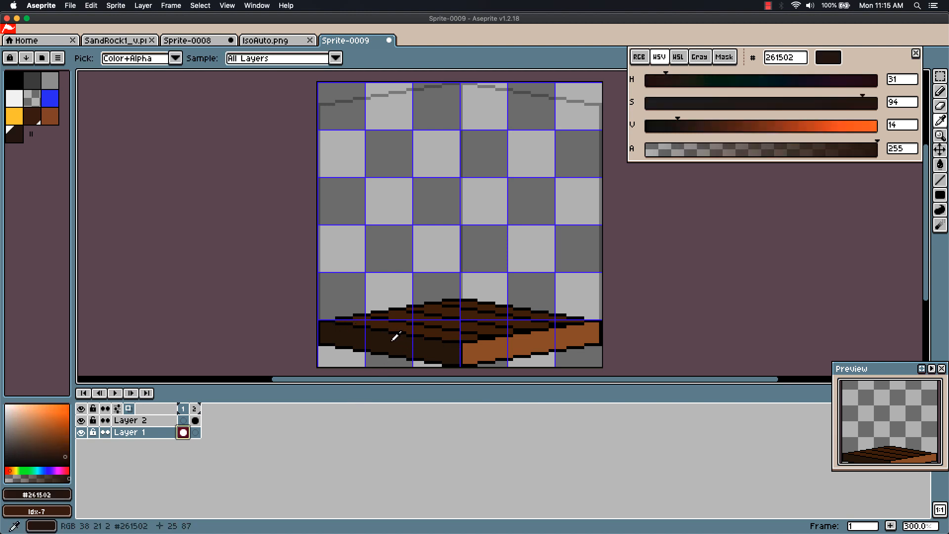
Fill the right wall on Layer 2 in frame 2 with the sampled dark brown #261502
click(195, 420)
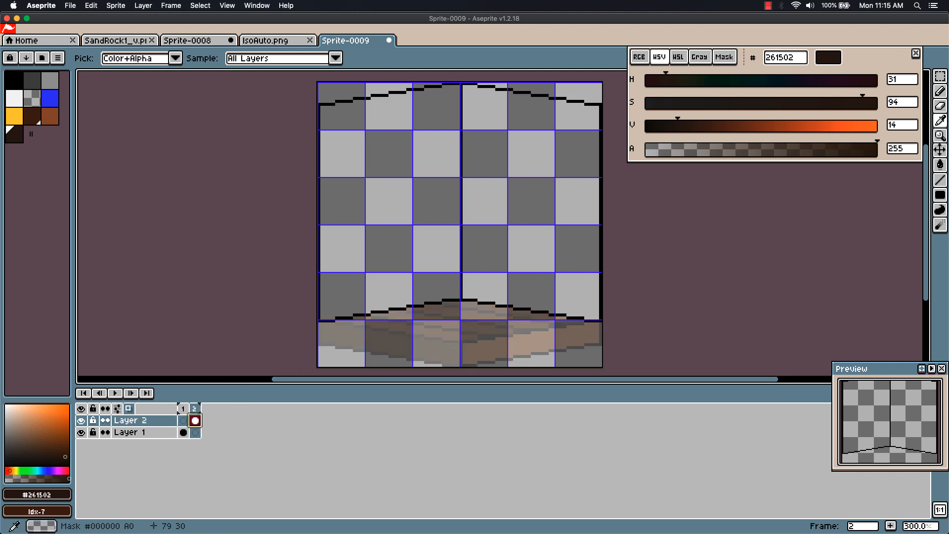
key(g)
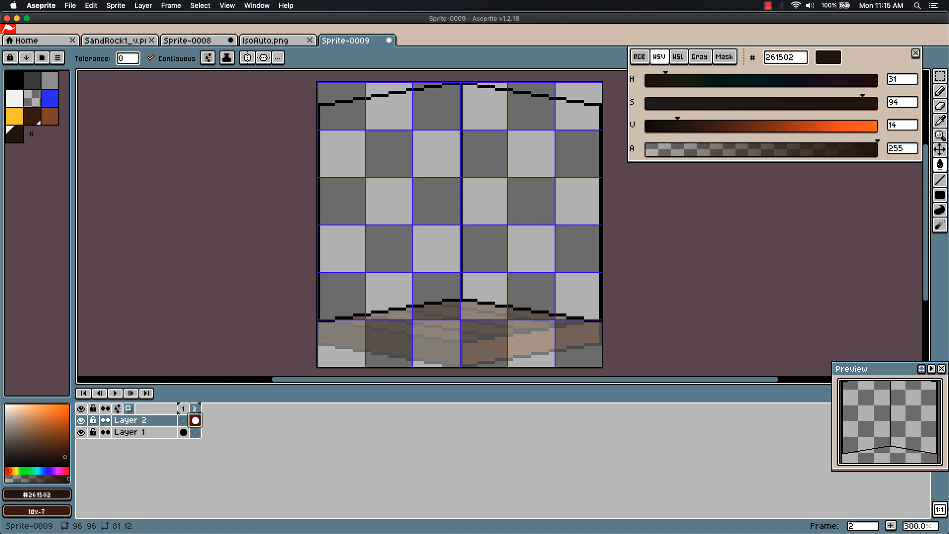
click(538, 182)
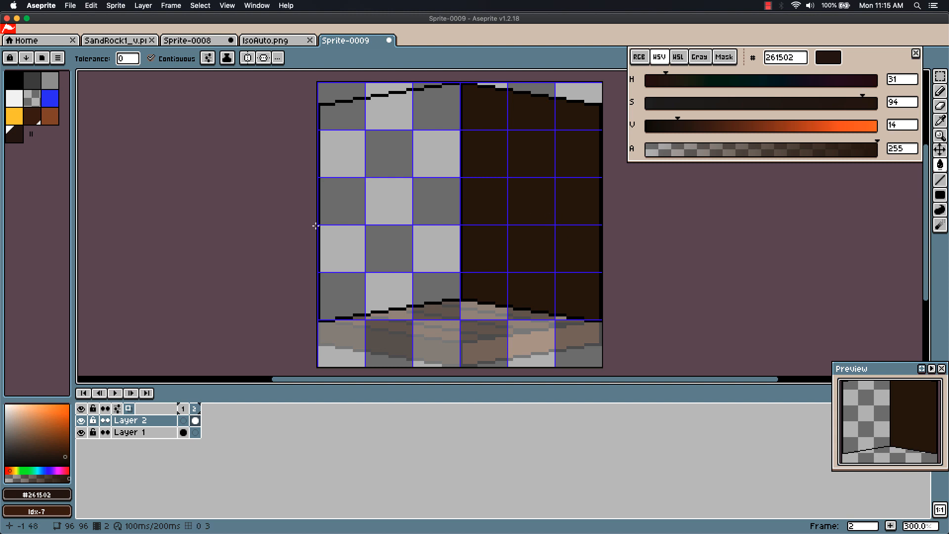
Sample the brown #8f612f from the block's right side face in frame 1 and fill the left wall on Layer 2 in frame 2 with it
click(183, 434)
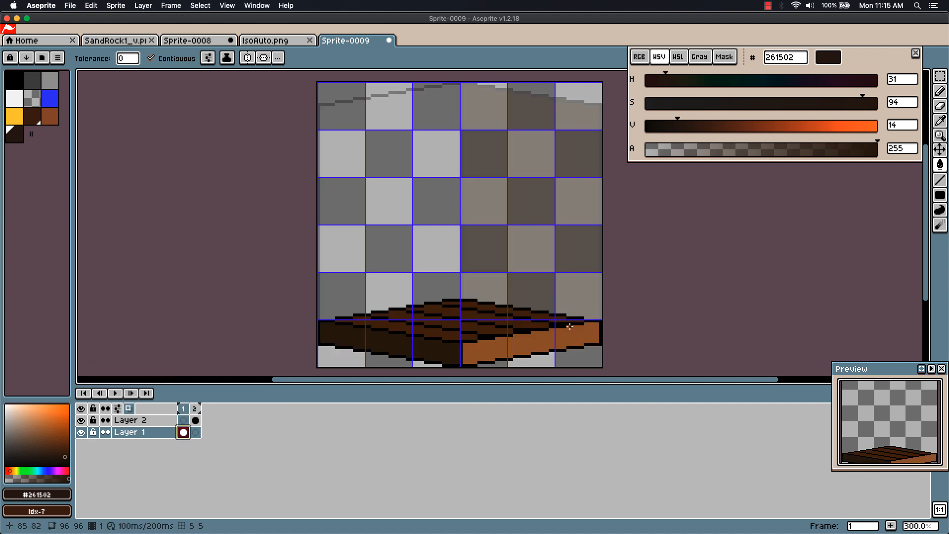
key(i)
click(553, 338)
key(g)
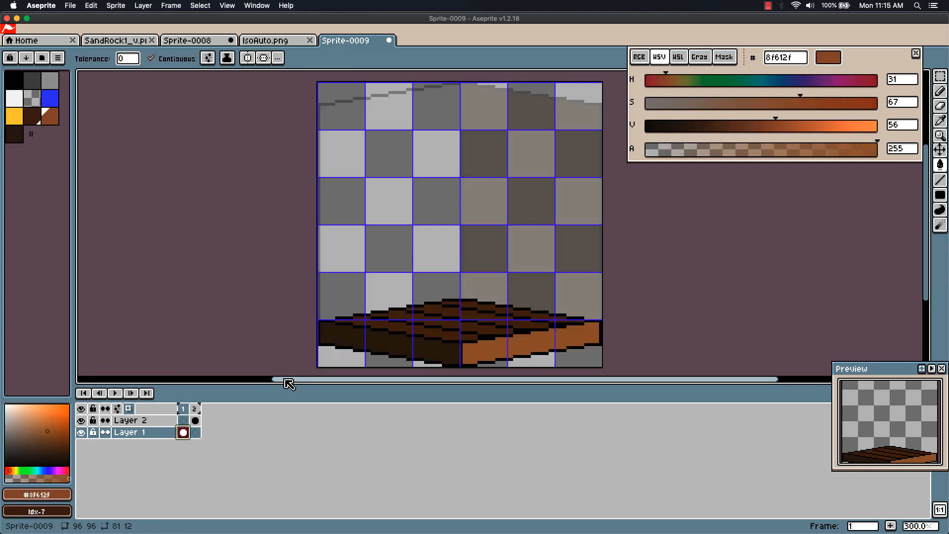
click(195, 421)
click(379, 255)
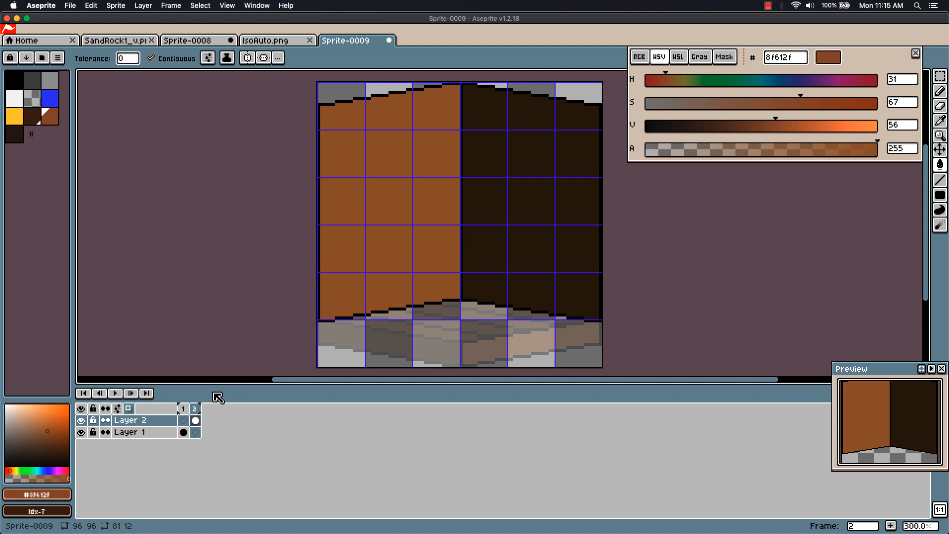
Compare the walls with the ground block in frame 1, and duplicate frame 2 as a new frame 3
click(183, 420)
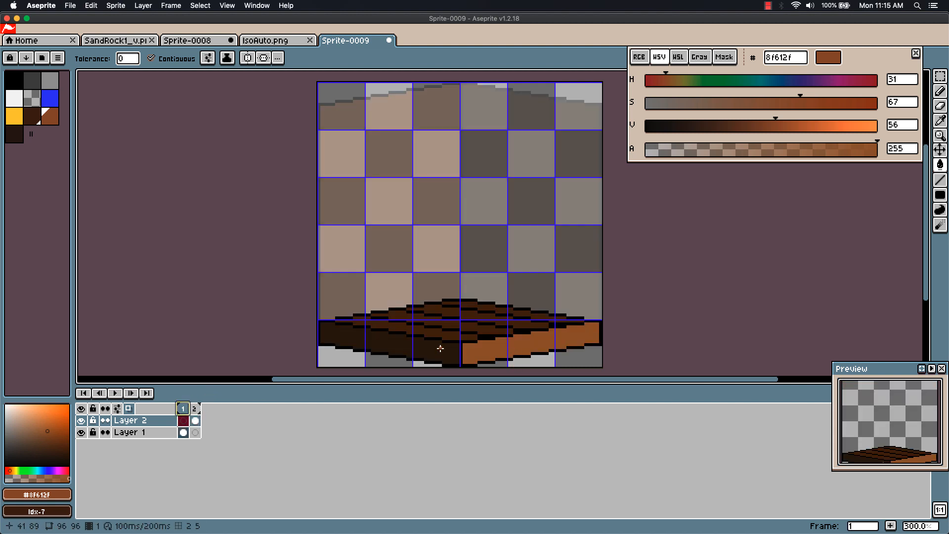
click(198, 411)
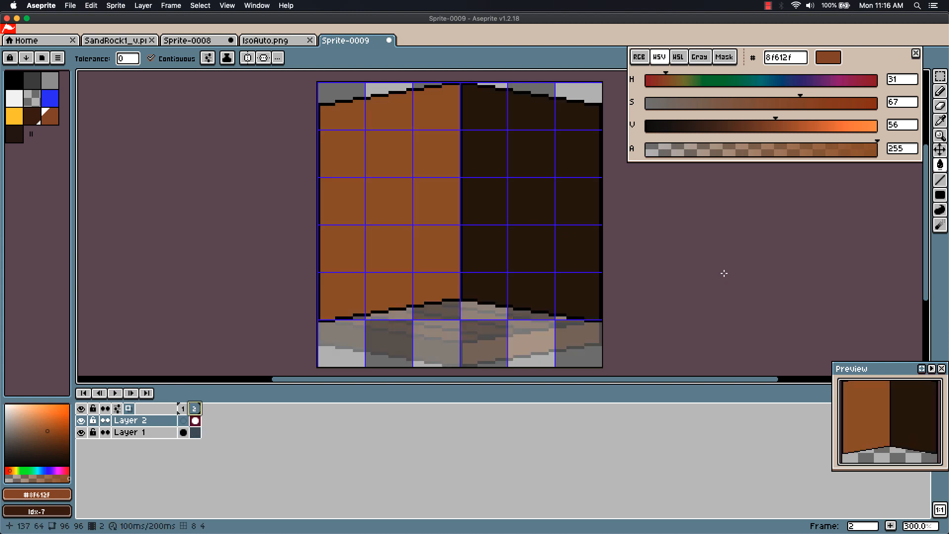
scroll(625, 269, down, 1)
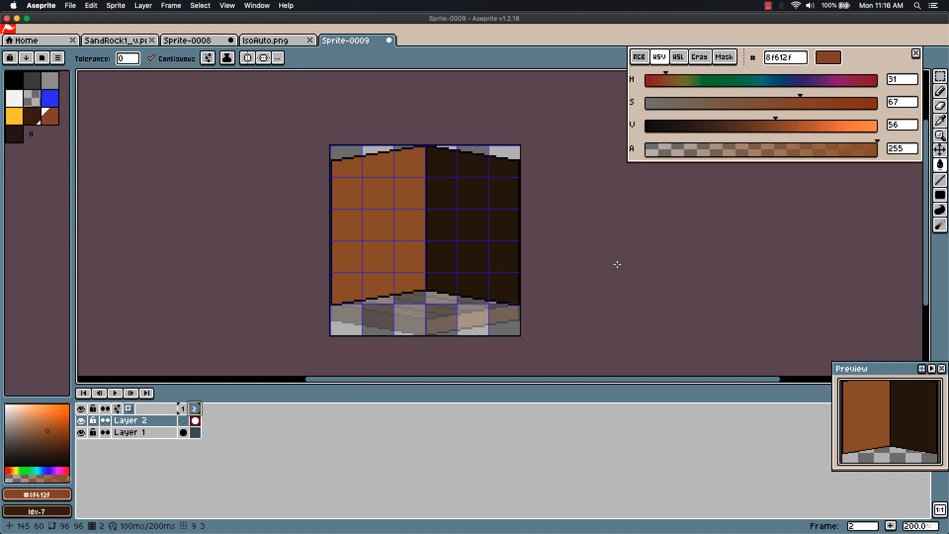
key(i)
key(alt+n)
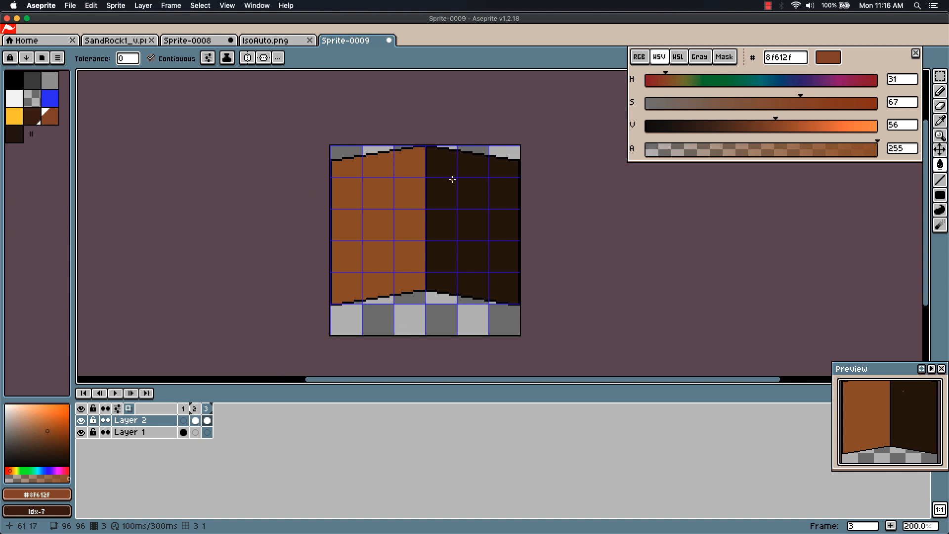
Delete the right wall from Layer 2 in frame 3 using a 47 × 96 px marquee that leaves the centre line in place
key(m)
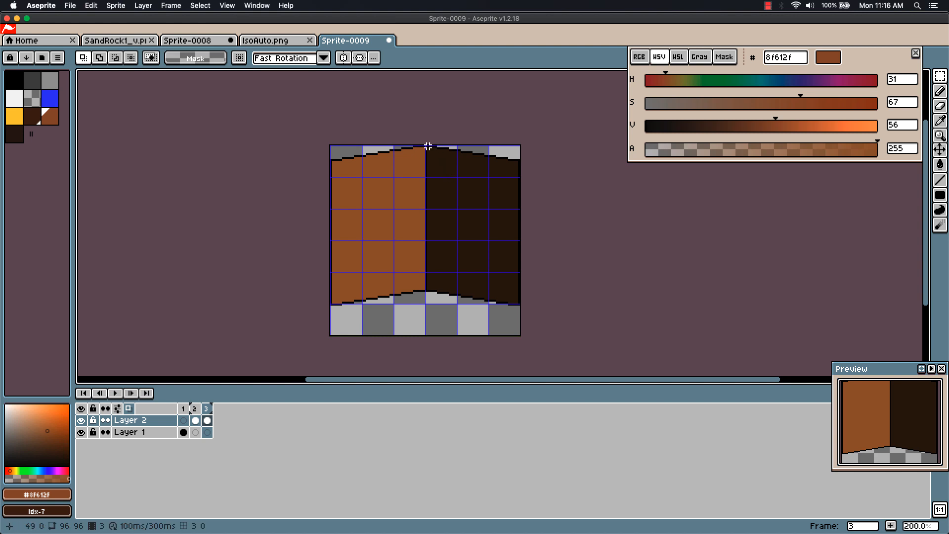
drag(427, 144, 602, 335)
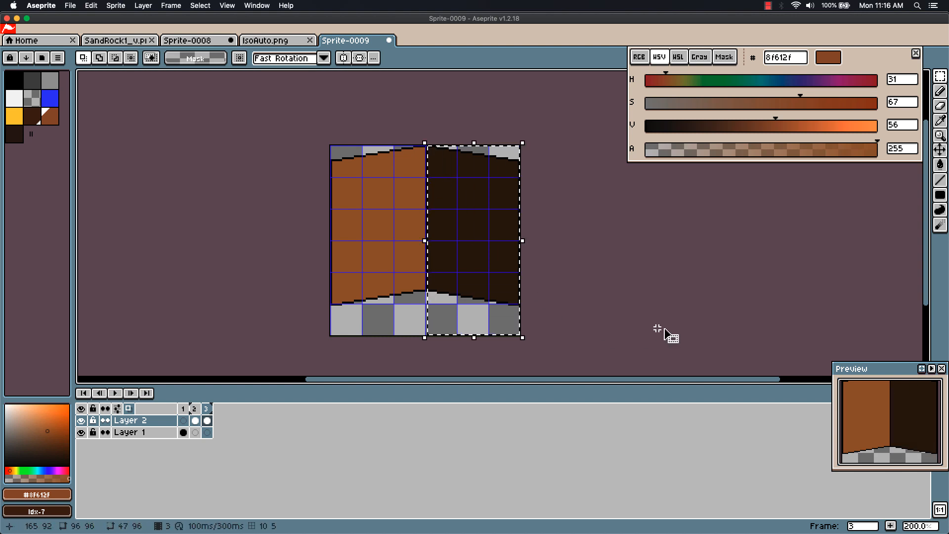
scroll(332, 207, up, 3)
scroll(610, 163, up, 3)
scroll(611, 164, right, 1)
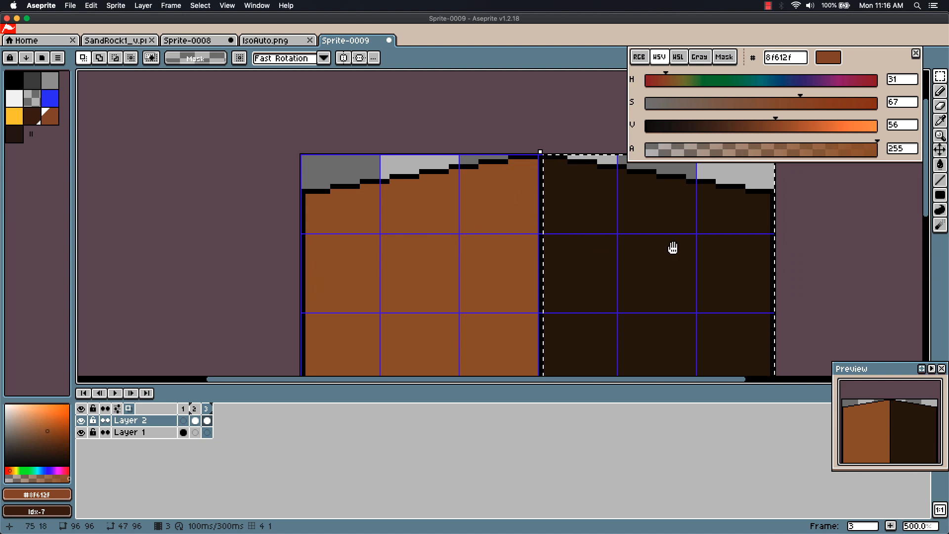
scroll(558, 224, down, 1)
scroll(558, 224, down, 1)
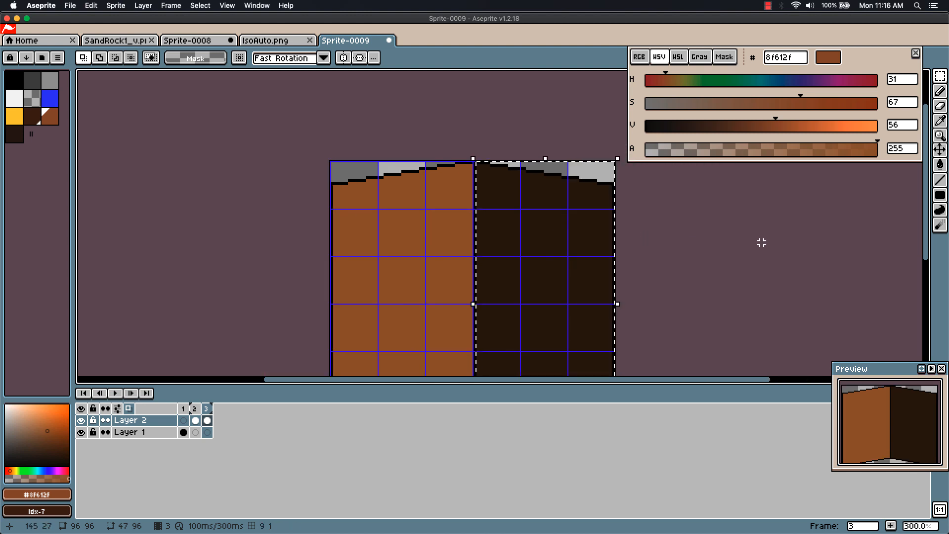
key(Delete)
scroll(733, 216, down, 2)
scroll(733, 216, right, 1)
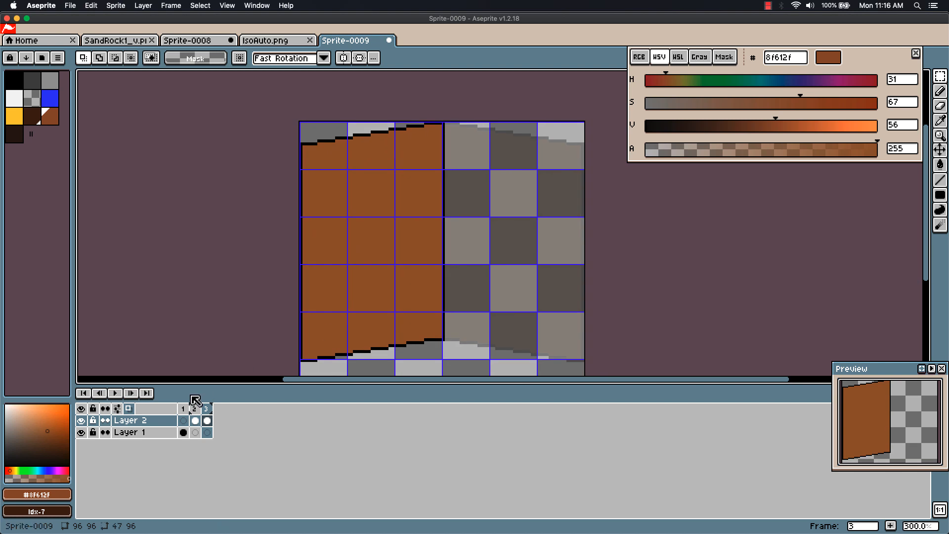
Duplicate frame 2 again and delete the left wall from the new frame 3 using a 48 × 81 px marquee
click(196, 409)
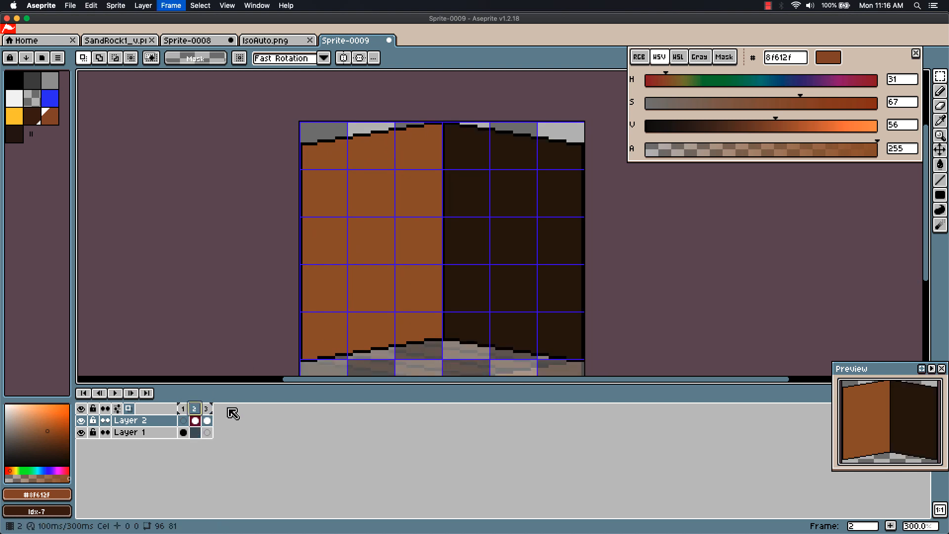
key(alt+n)
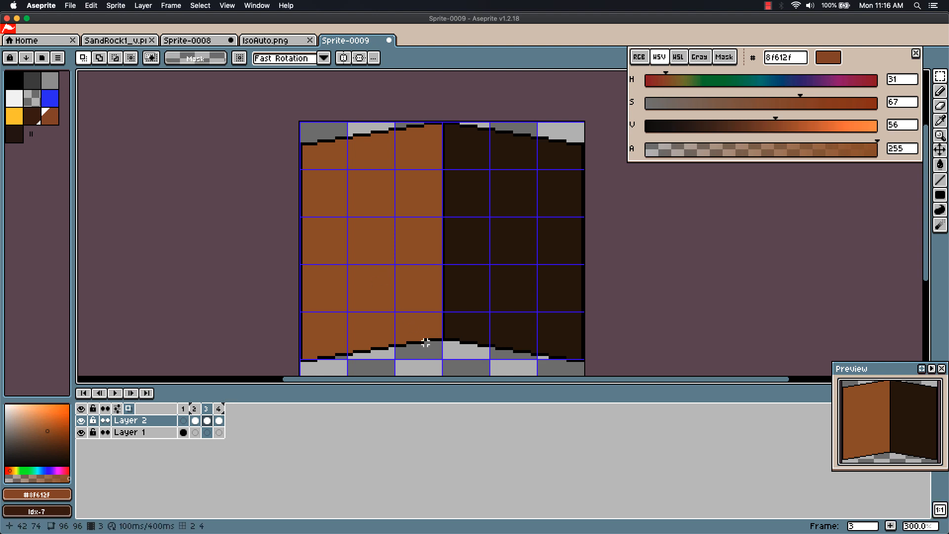
drag(441, 345, 222, 74)
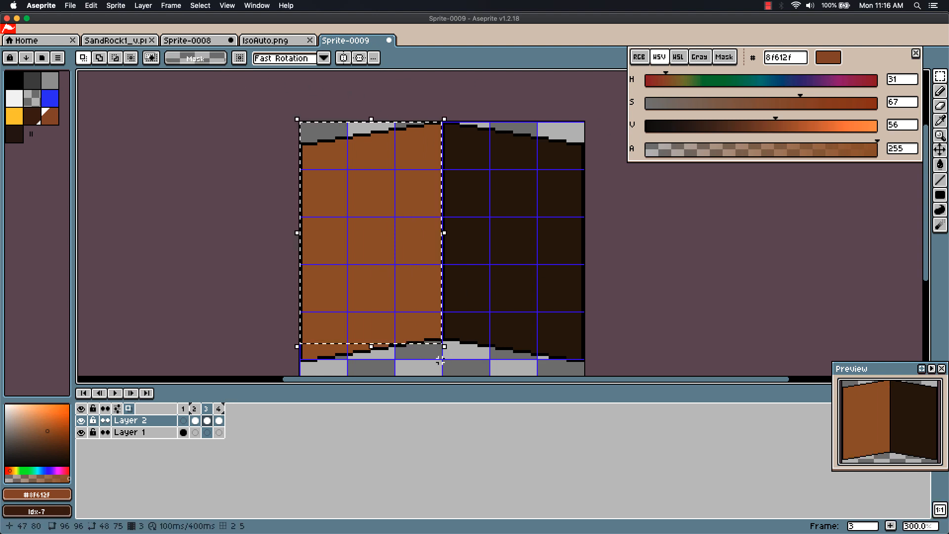
drag(442, 359, 214, 32)
drag(639, 326, 652, 191)
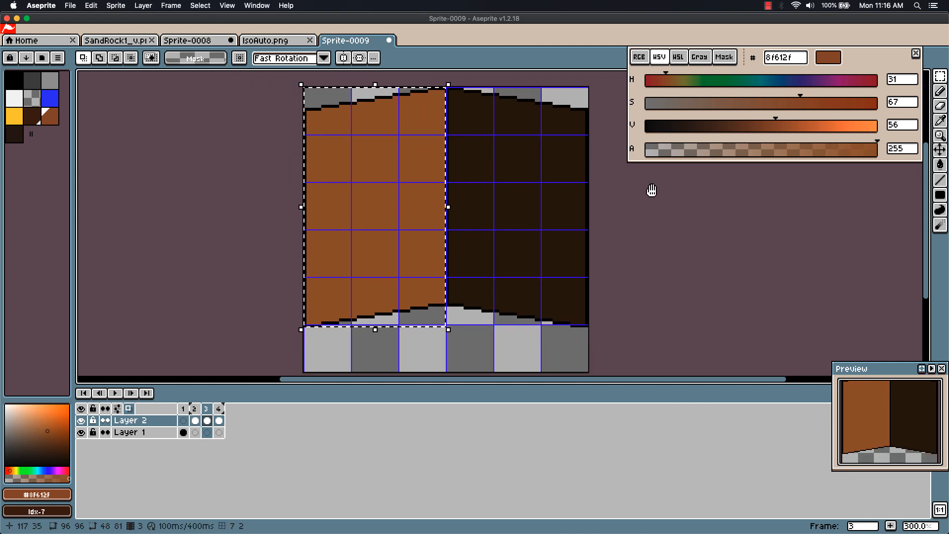
key(Delete)
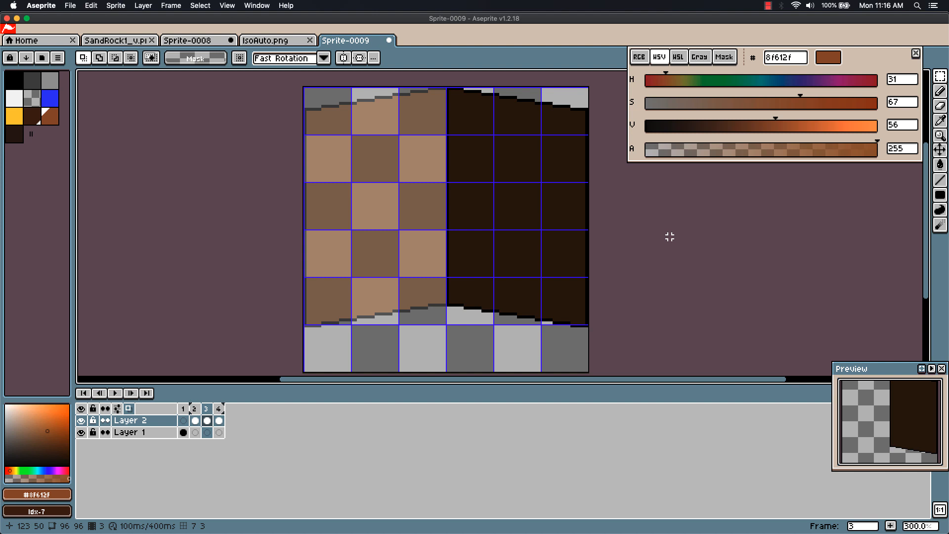
Examine frames 2, 3 and 4 in turn to compare the corner piece with the two single-wall variants
click(196, 420)
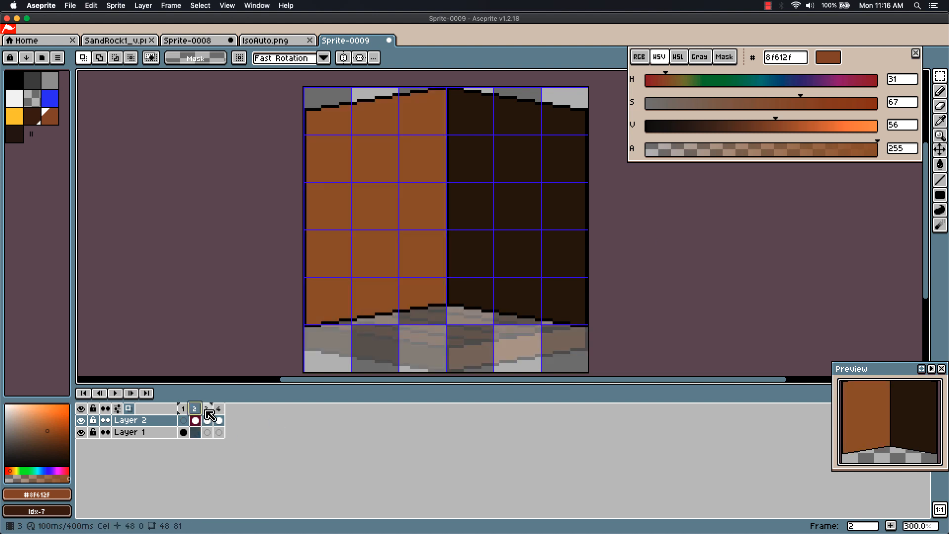
click(208, 416)
click(219, 416)
click(196, 416)
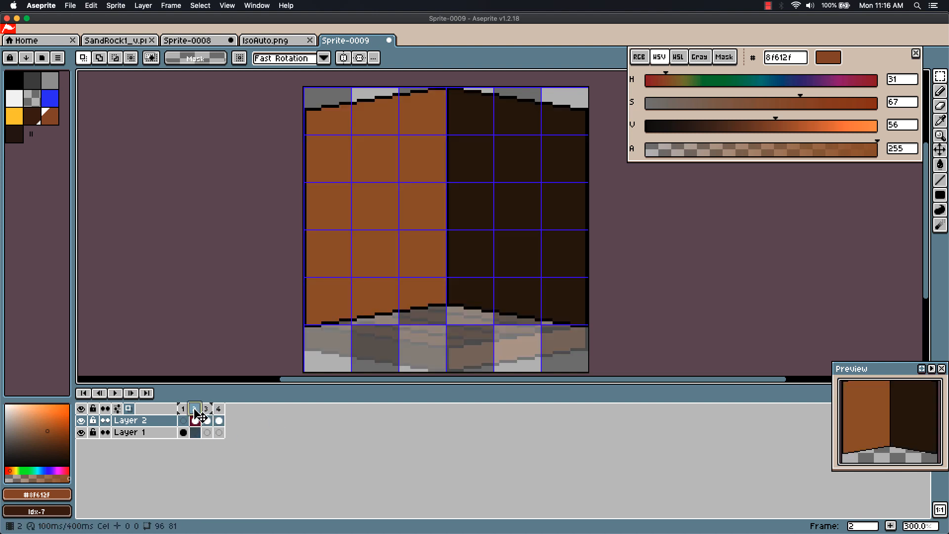
click(207, 420)
click(219, 411)
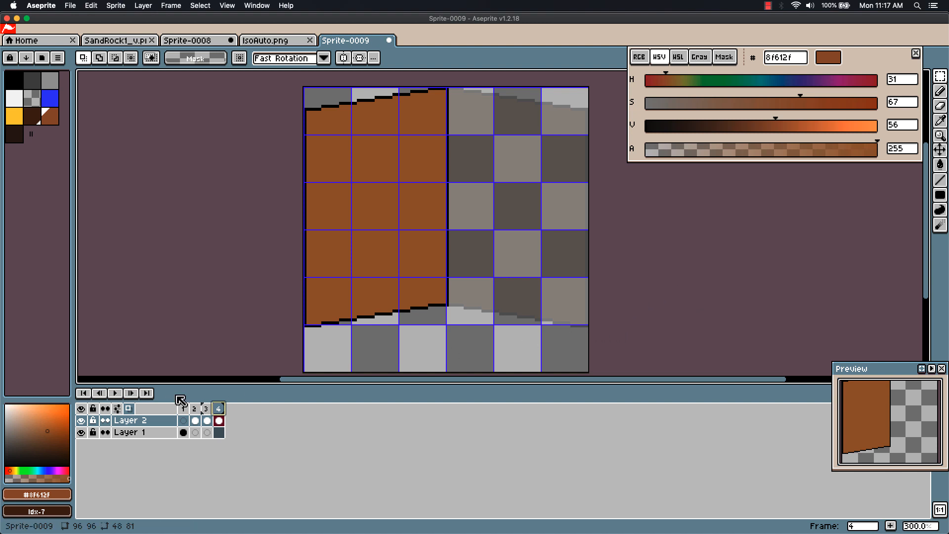
click(196, 409)
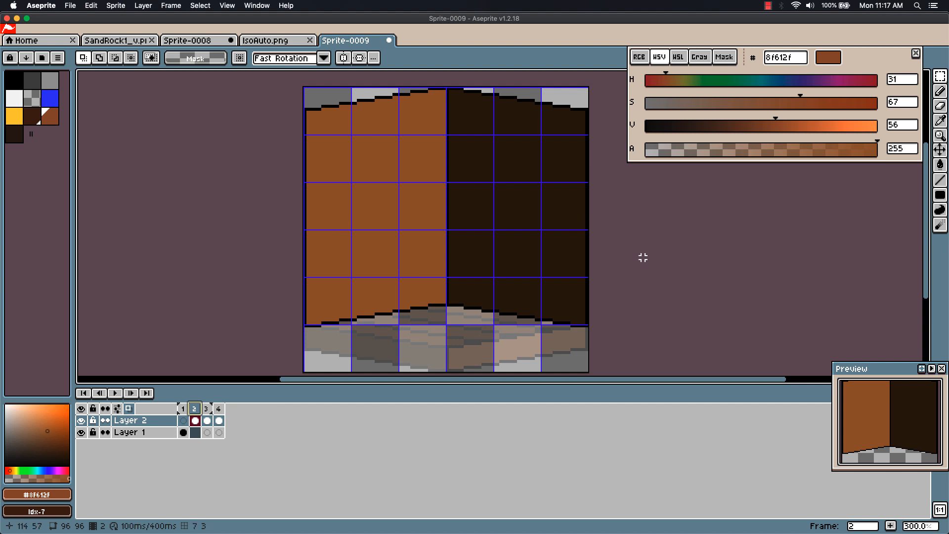
click(206, 408)
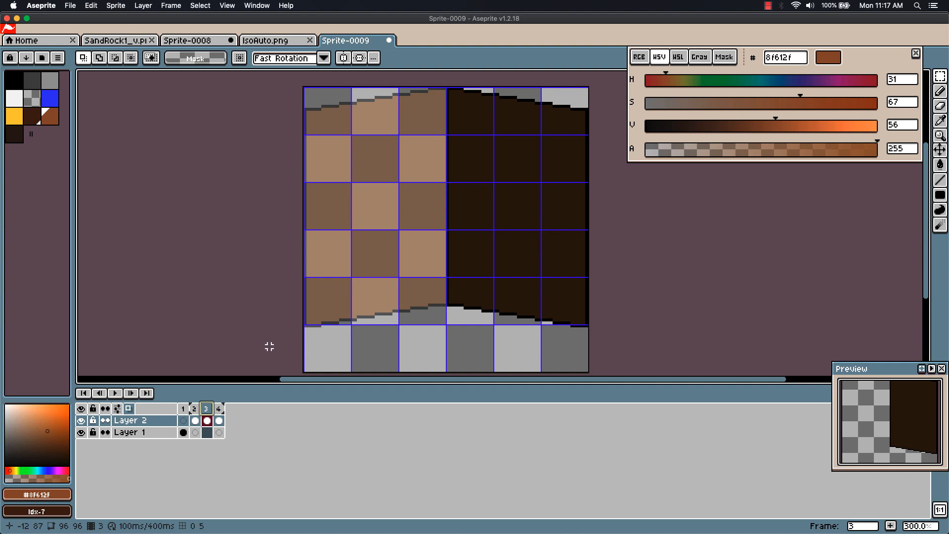
click(219, 409)
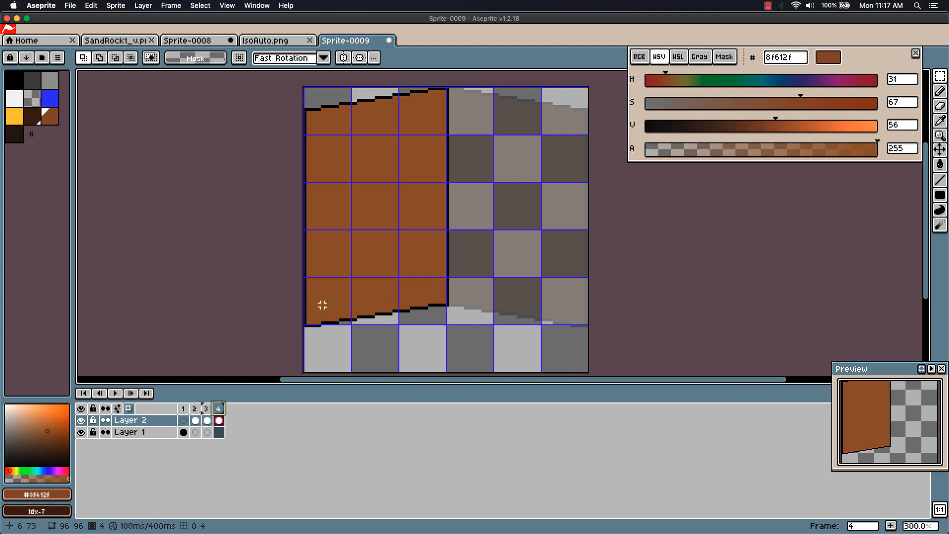
click(209, 418)
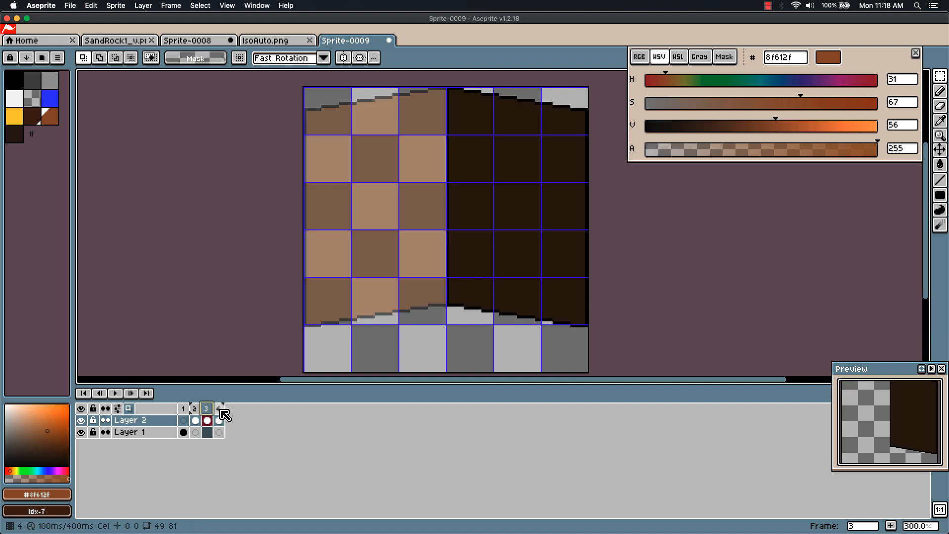
click(220, 411)
click(195, 410)
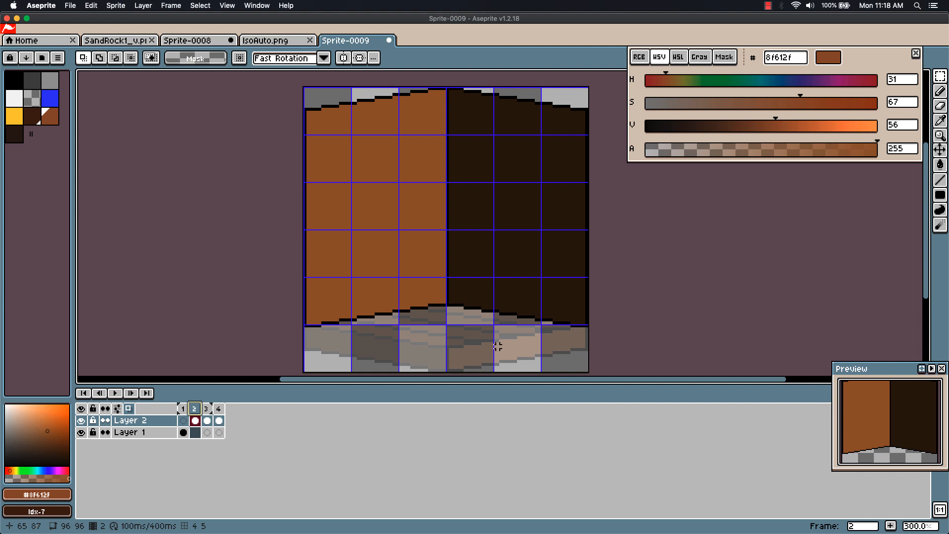
In frame 1's Layer 1, select the block's left outline and the stepped lower-left edge down to the bottom corner
drag(538, 335, 472, 297)
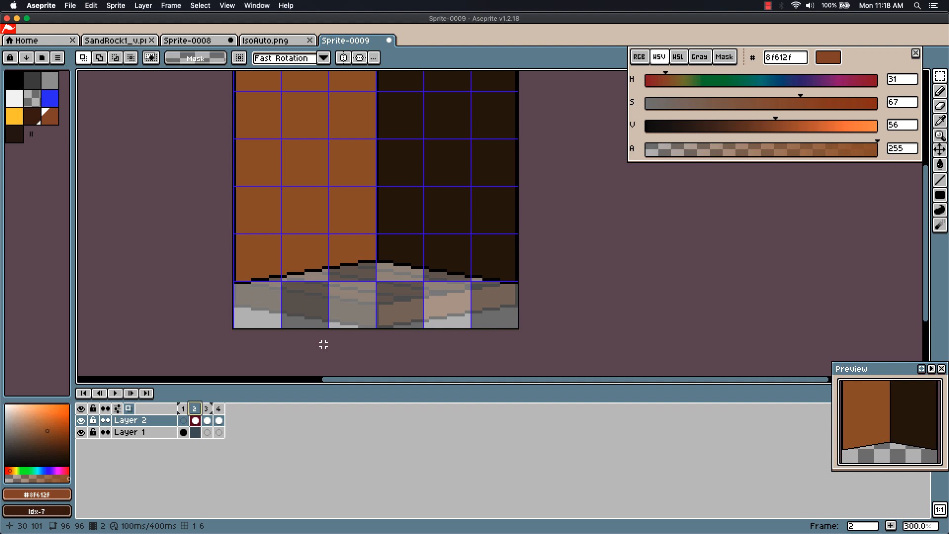
click(183, 432)
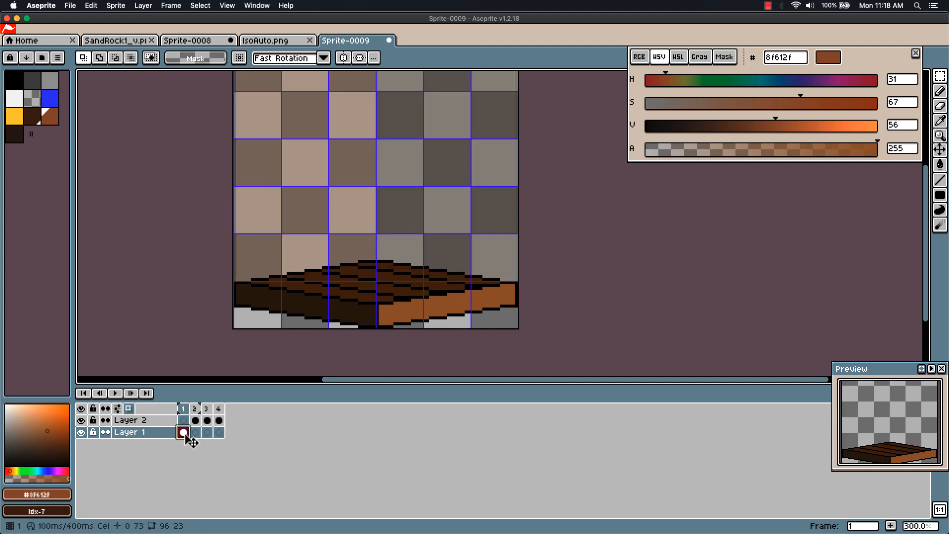
scroll(281, 335, up, 2)
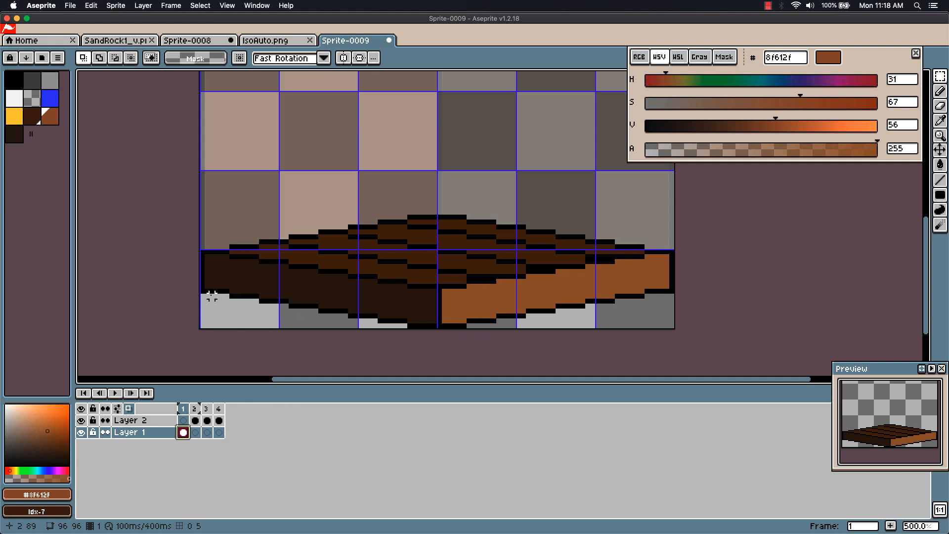
drag(202, 251, 229, 295)
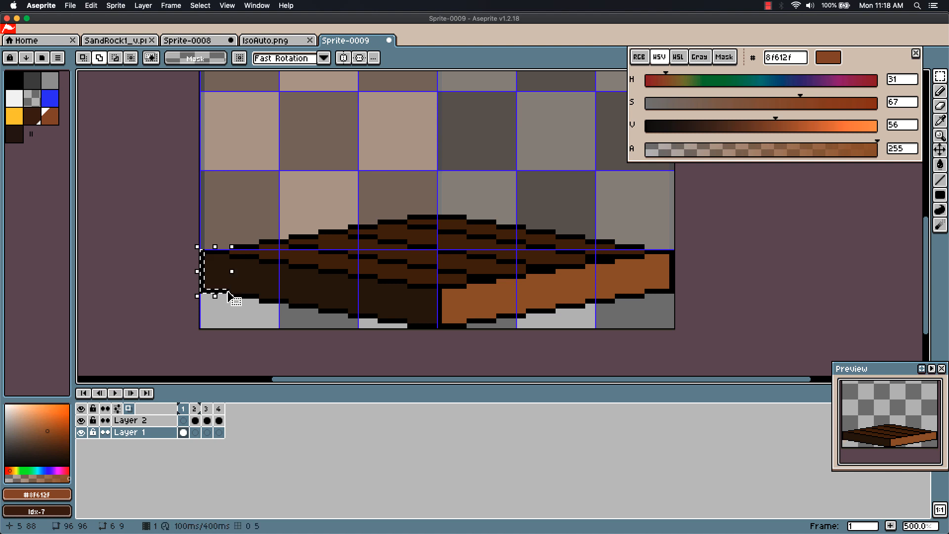
key(w)
click(243, 296)
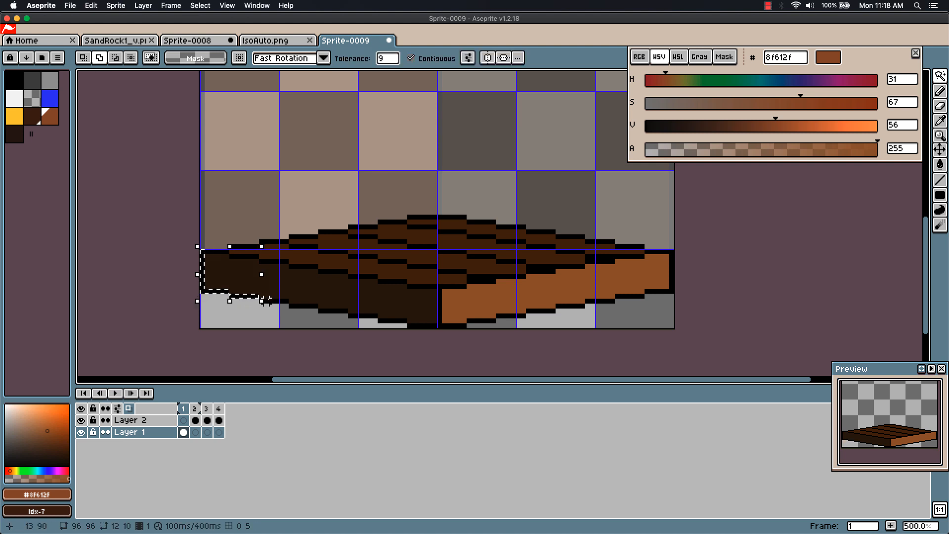
click(336, 314)
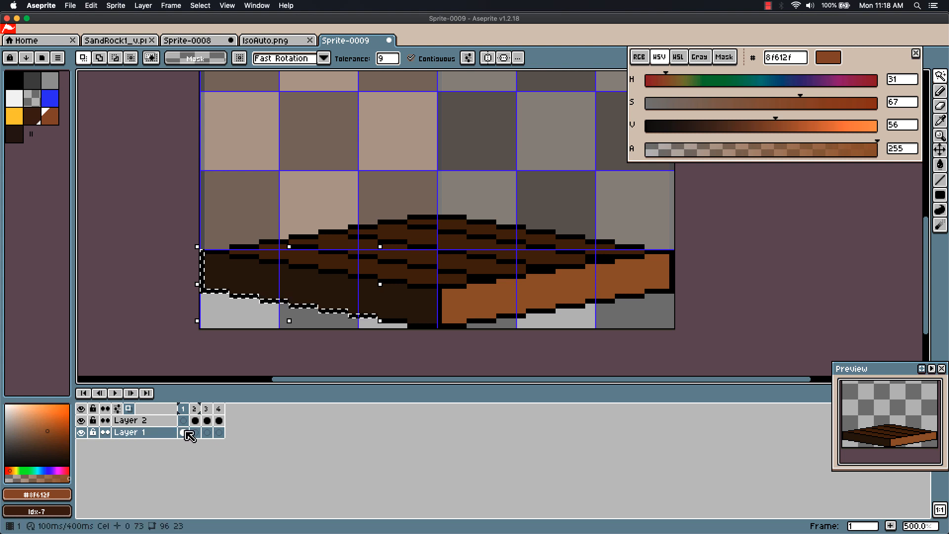
shift+click(410, 321)
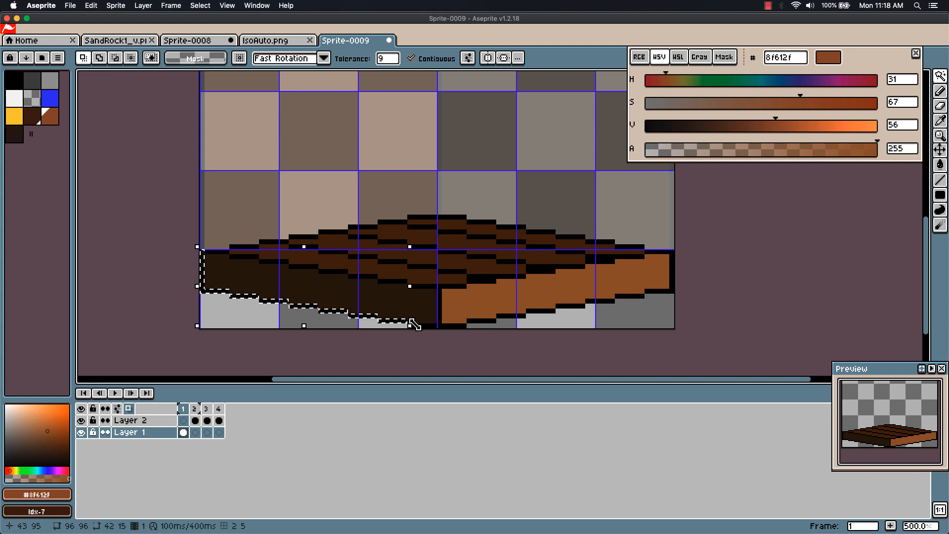
Add the stepped lower-right edge, the right side outline and the short upper corner pieces to the selection
shift+click(477, 321)
shift+click(510, 316)
shift+click(533, 310)
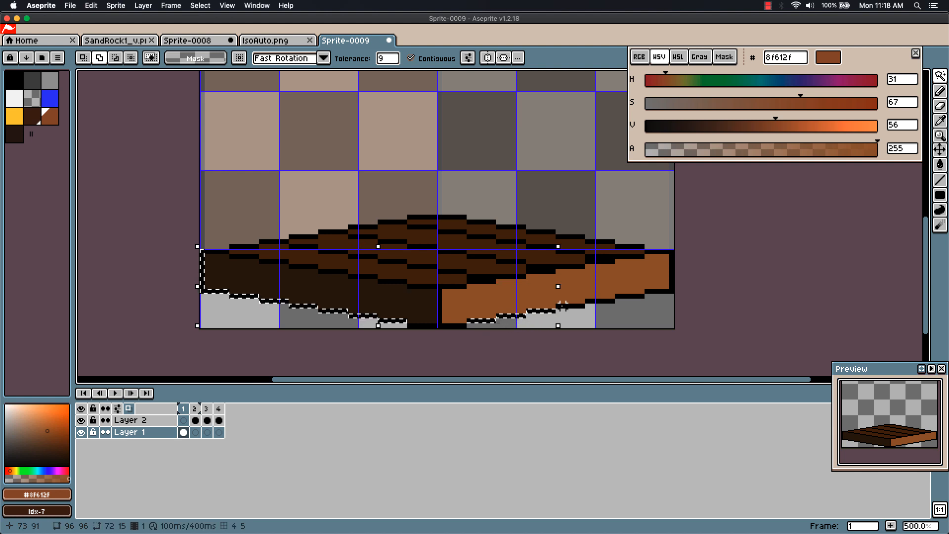
shift+click(638, 296)
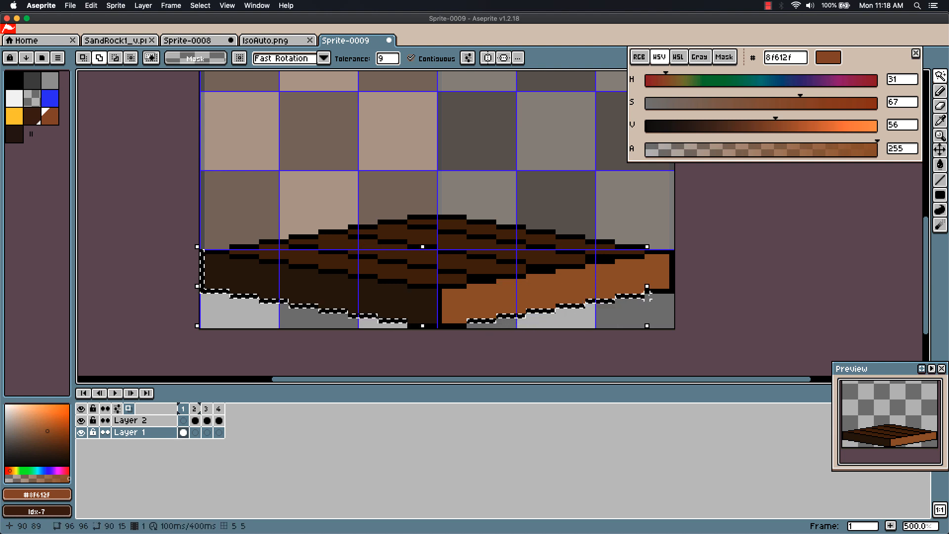
shift+click(224, 258)
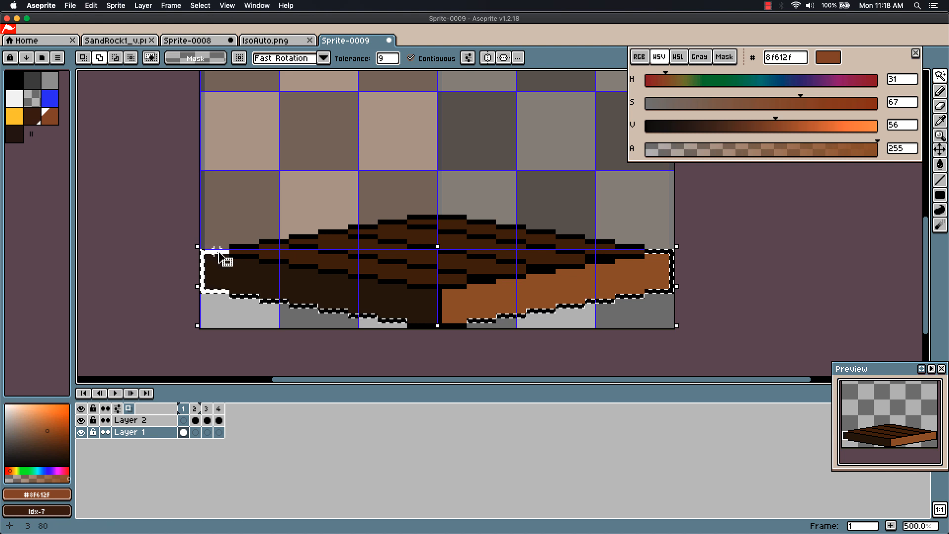
Add the 12 px bottom corner segment and the vertical line between the block's two side faces to the selection
key(m)
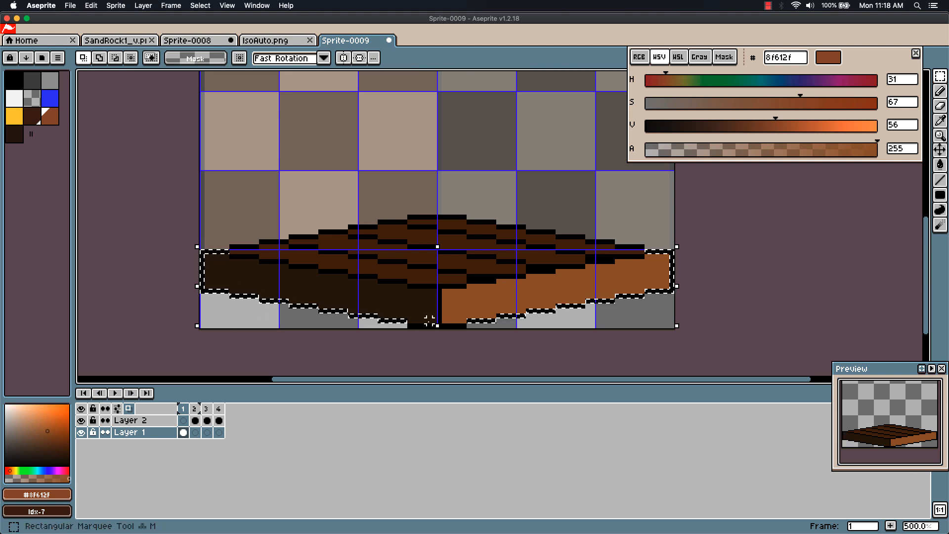
drag(409, 326, 466, 328)
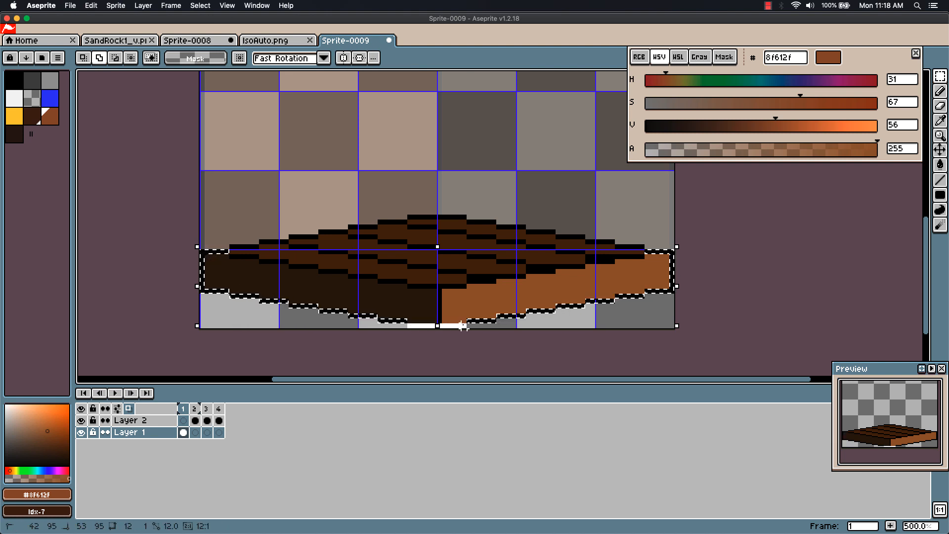
key(shift)
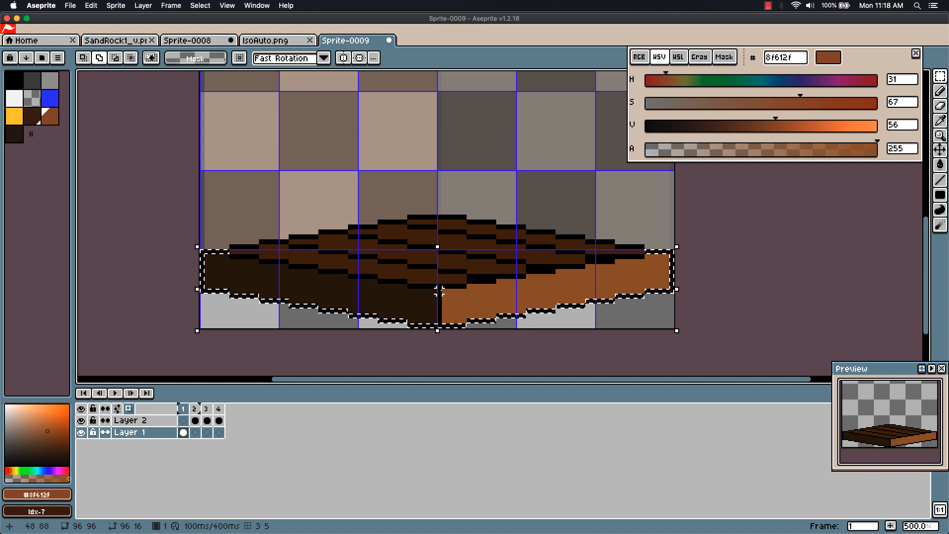
drag(439, 292, 439, 319)
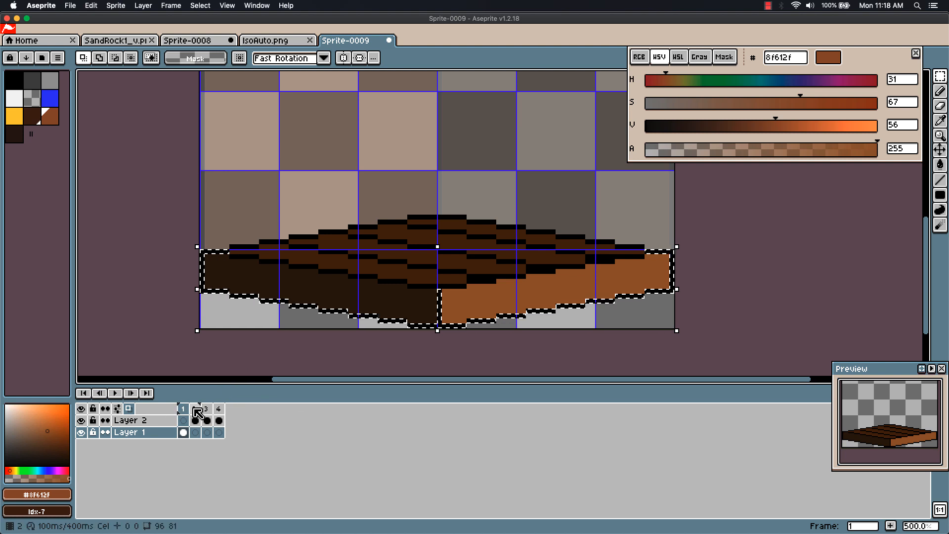
Duplicate frame 2 as a new frame 3 and paste the copied block outline into its Layer 1
click(196, 410)
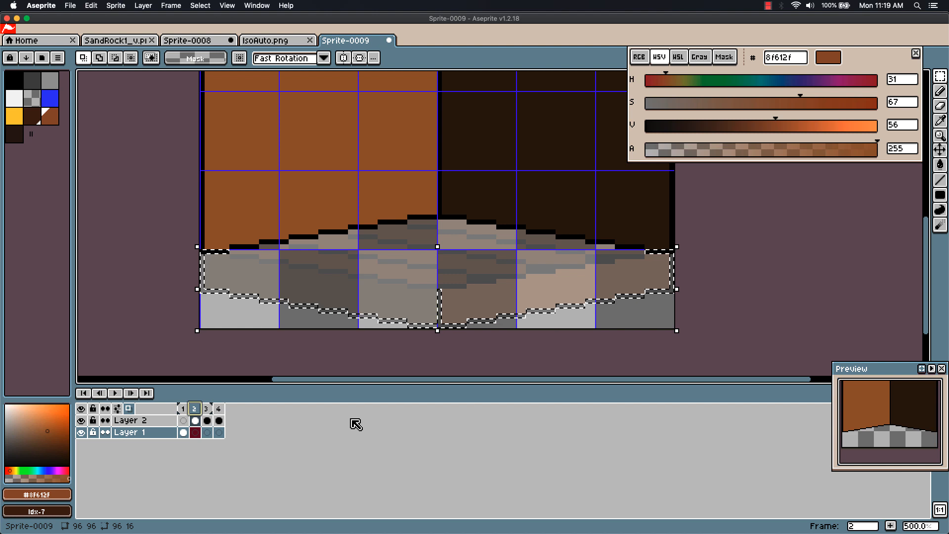
key(alt+n)
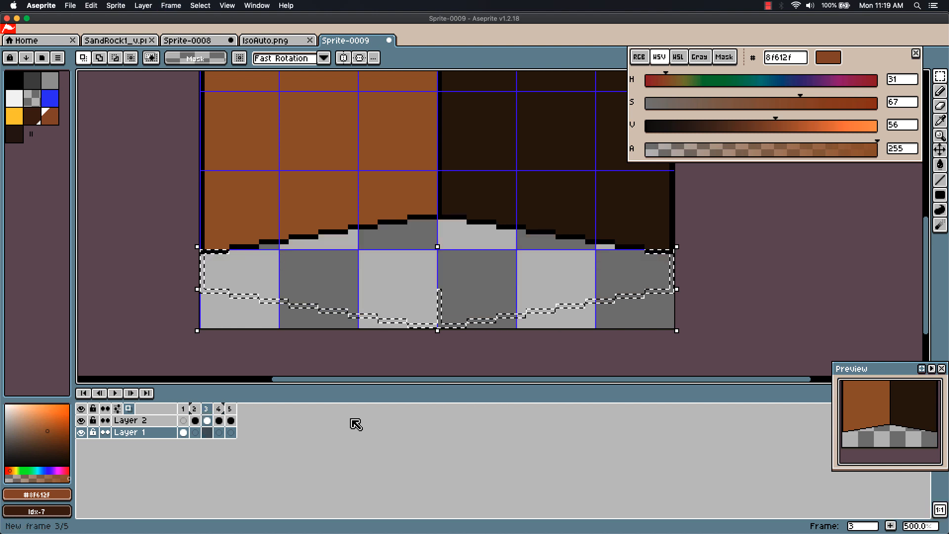
key(super+v)
key(Return)
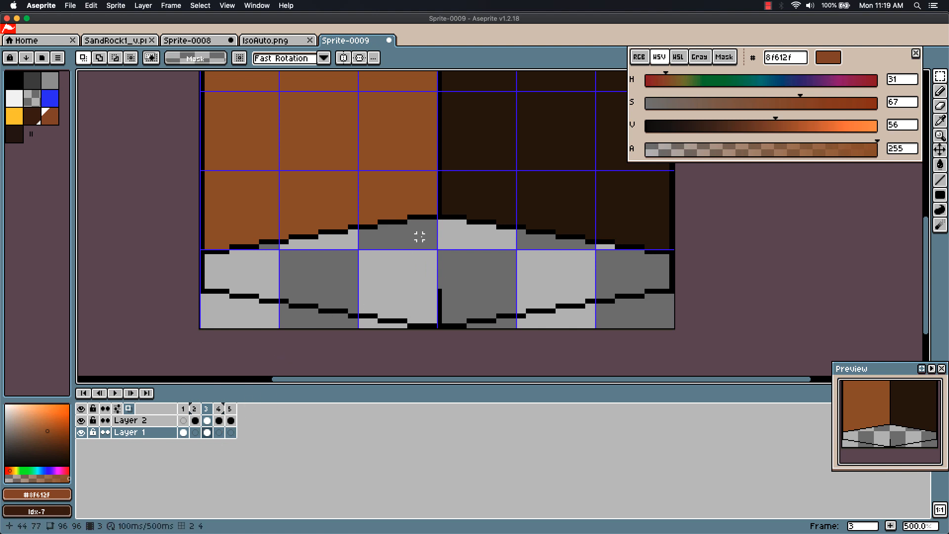
Erase the walls' stepped lower edge from Layer 2 in frame 3 and its leftover corner pixels from Layer 1
key(b)
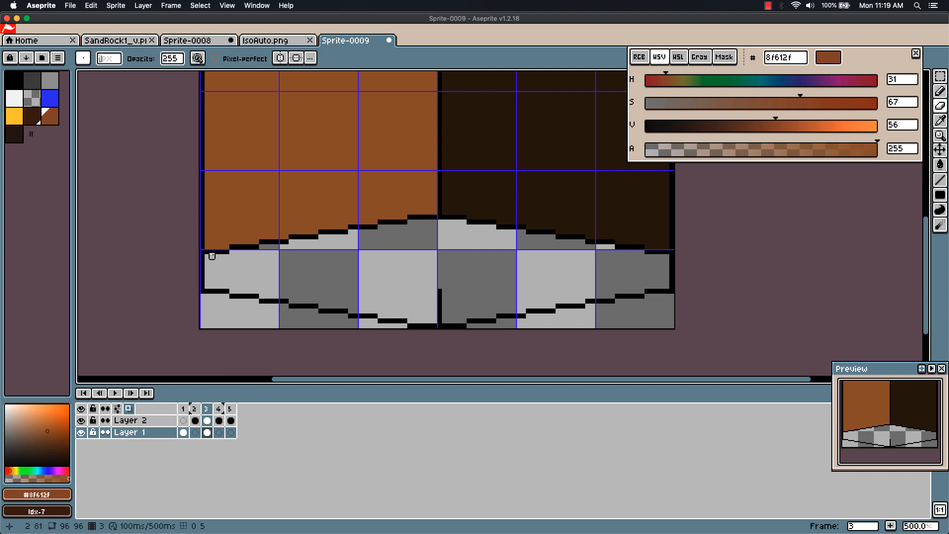
click(208, 421)
mouse_move(207, 252)
mouse_down()
mouse_move(464, 217)
mouse_move(499, 231)
mouse_move(523, 227)
mouse_move(667, 252)
mouse_up()
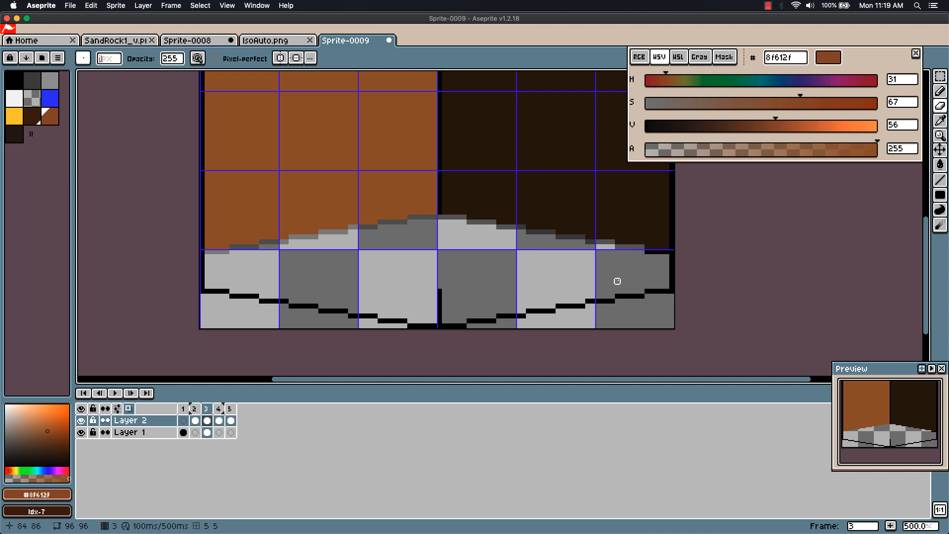
click(206, 432)
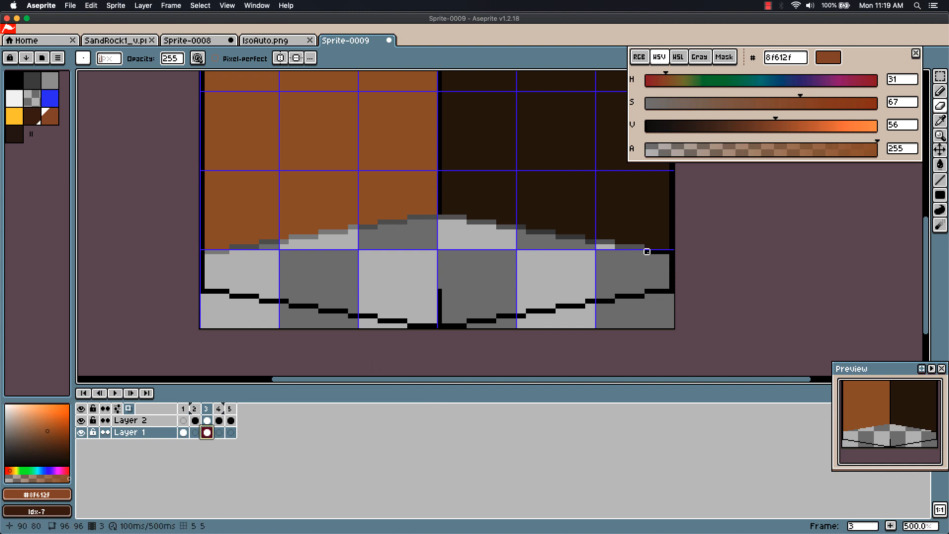
drag(663, 250, 667, 252)
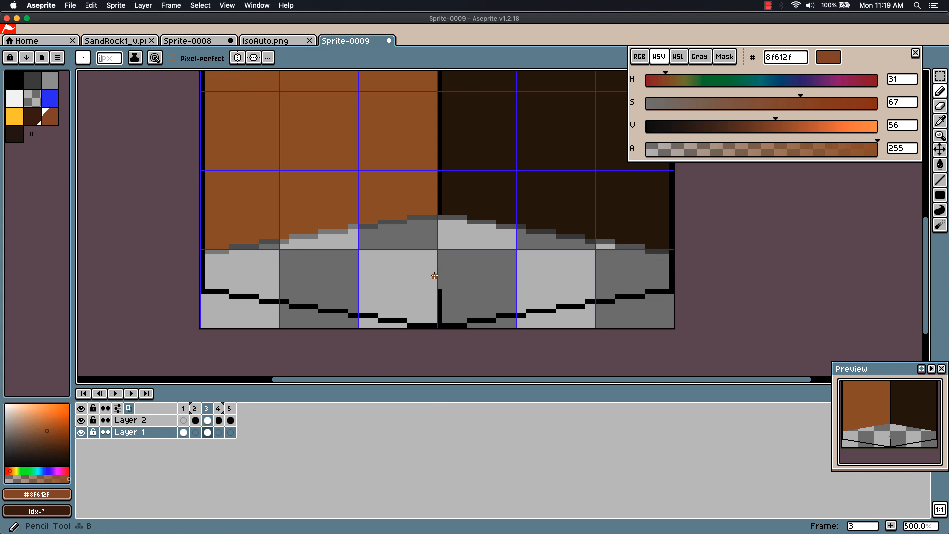
Sample the black outline colour and extend the centre line on Layer 1 up to the walls' centre line
key(i)
click(445, 208)
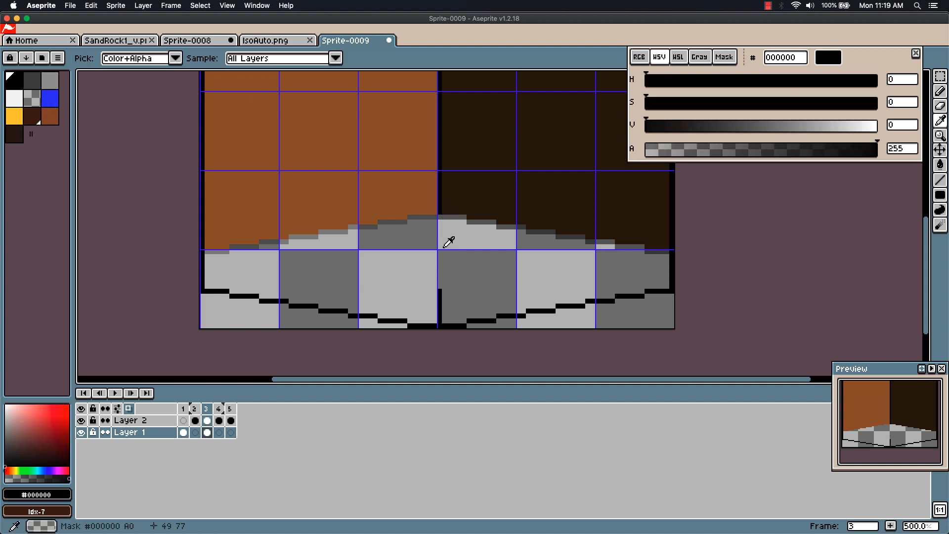
key(b)
drag(438, 275, 438, 213)
scroll(514, 307, down, 4)
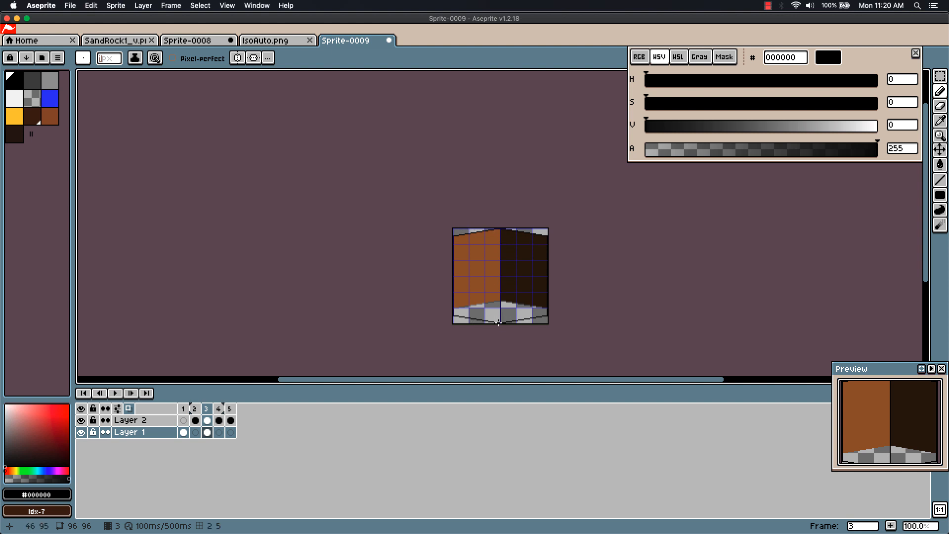
Select the V-shaped bottom outline in frame 3 with a 96 × 8 px marquee, excluding the centre line
scroll(475, 339, up, 3)
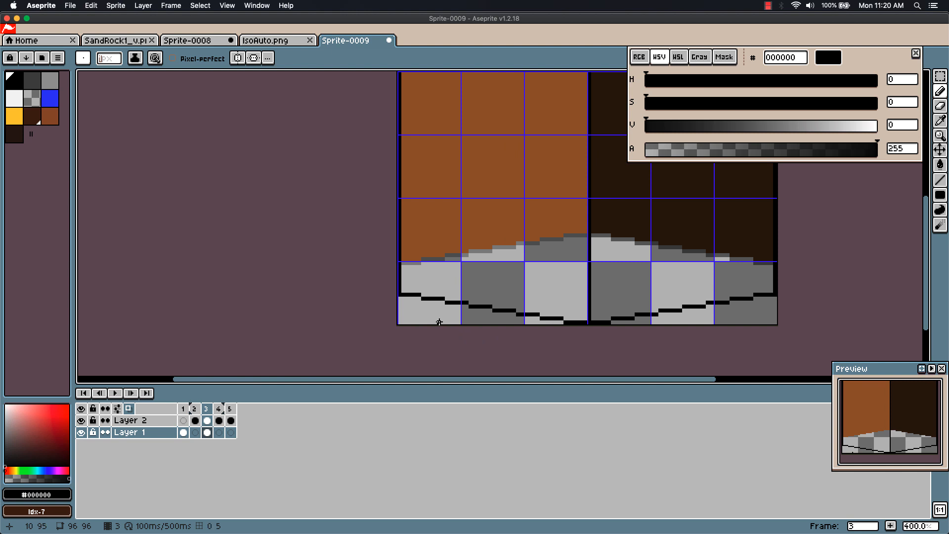
key(m)
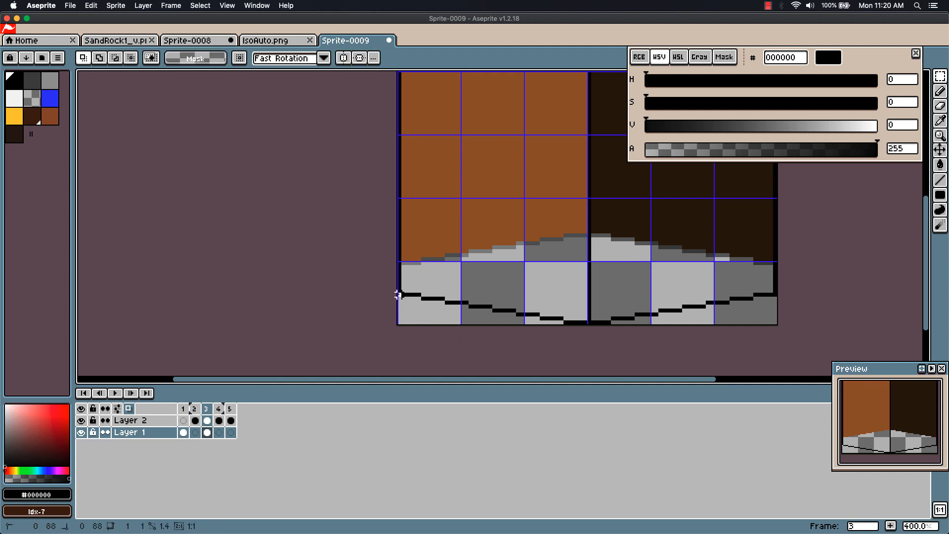
drag(399, 294, 780, 332)
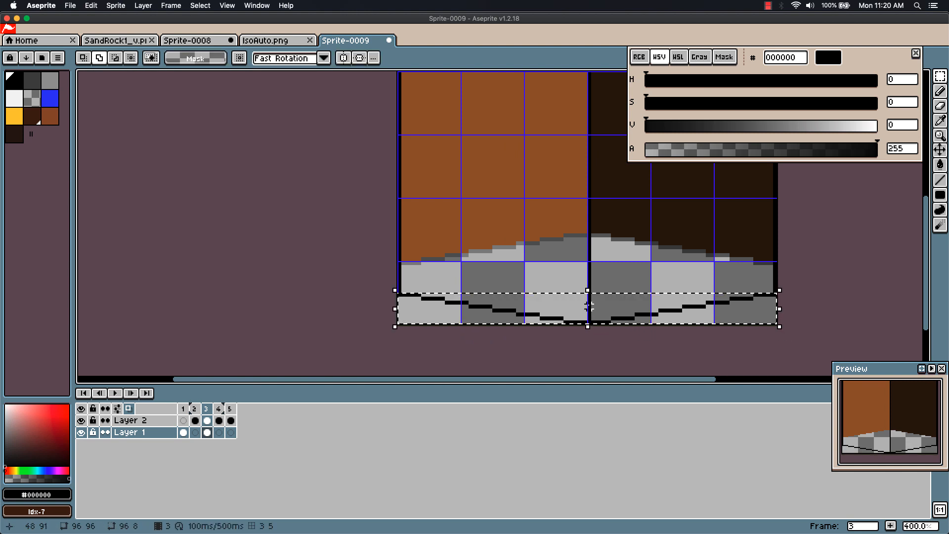
drag(589, 295, 589, 324)
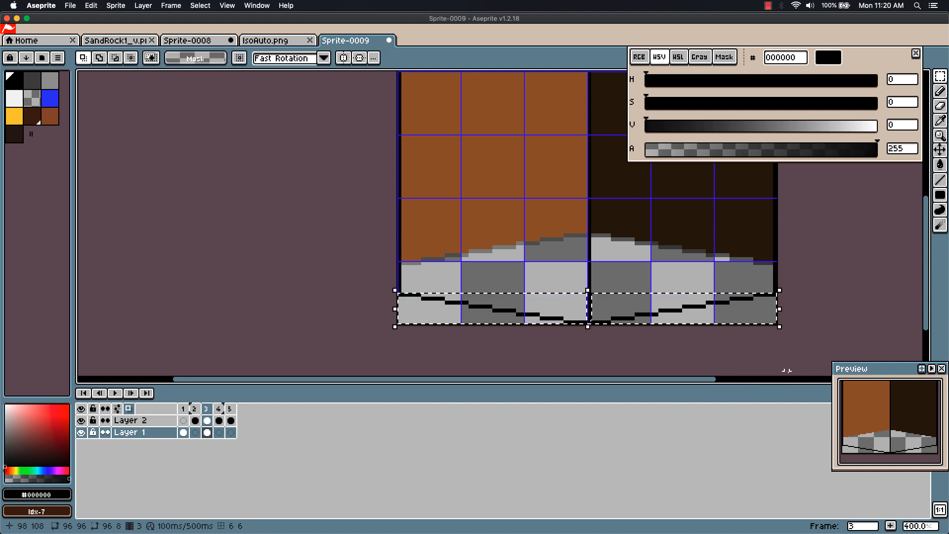
scroll(796, 377, up, 1)
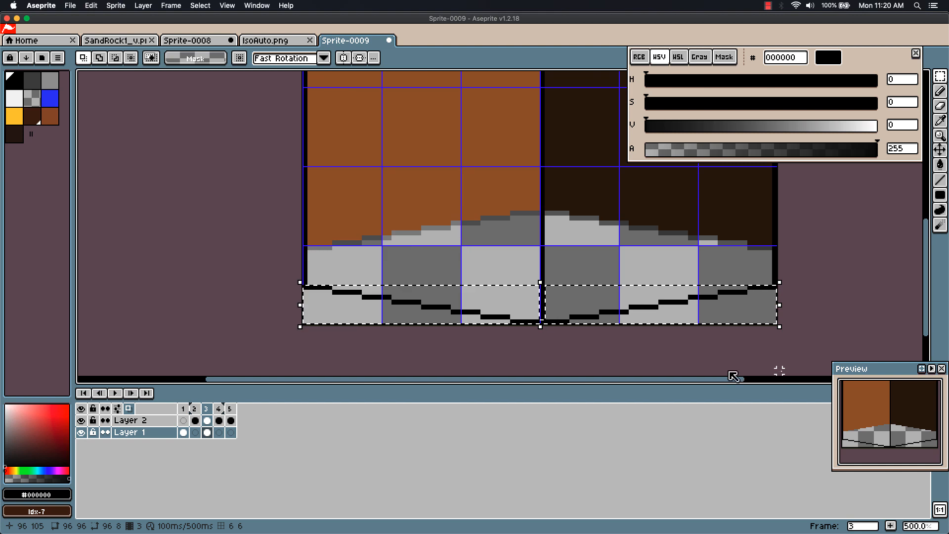
Paste the copied V-shaped outline into Layer 2 and place it below the walls' top edge as the top face's front edges
click(206, 420)
drag(748, 235, 727, 305)
scroll(720, 297, down, 2)
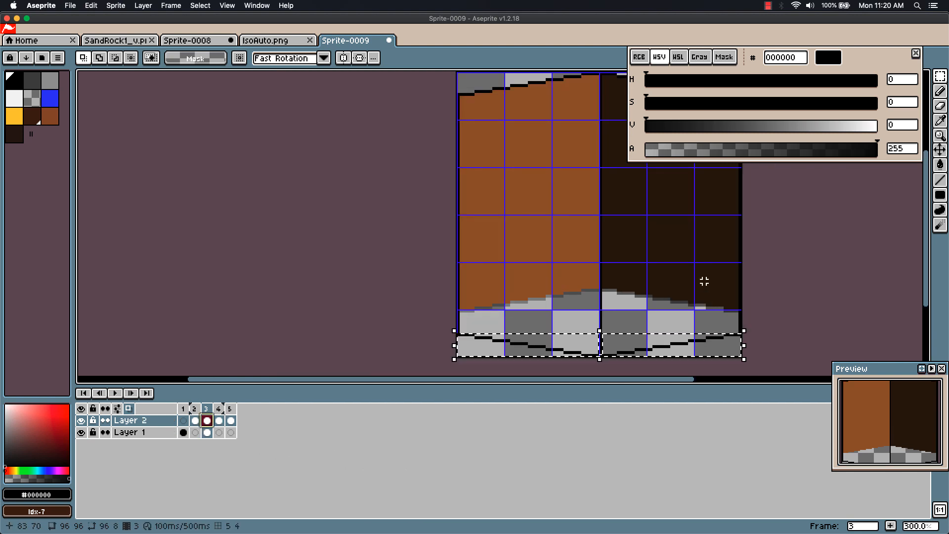
drag(705, 245, 702, 309)
key(ctrl+v)
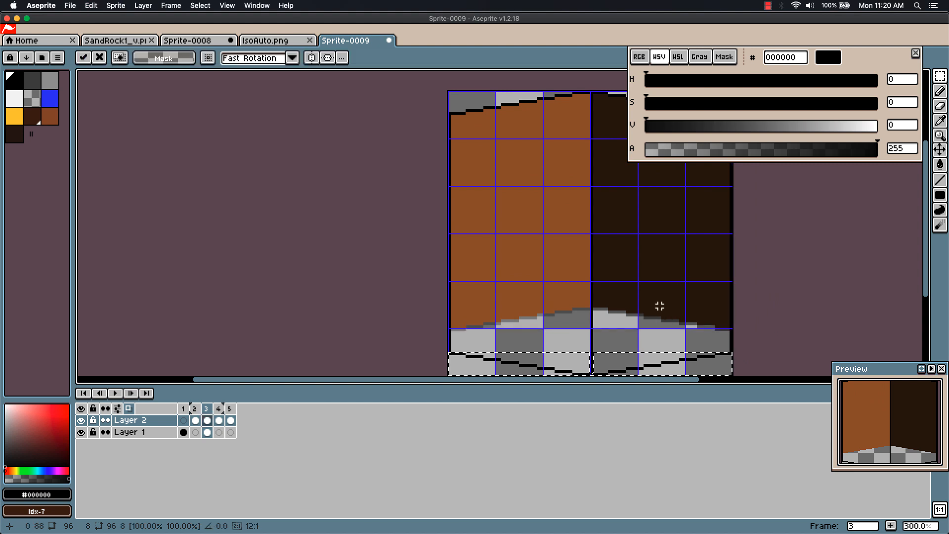
drag(637, 370, 737, 258)
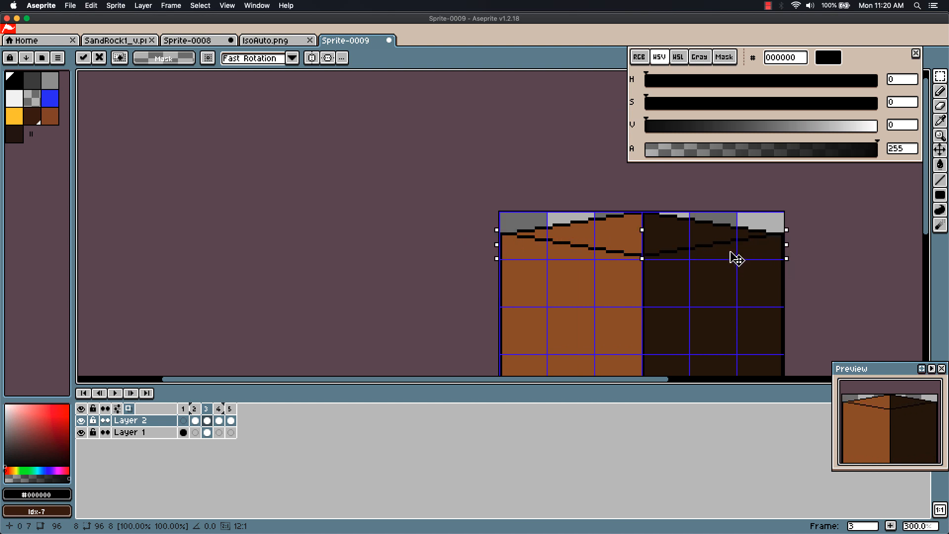
click(749, 347)
scroll(744, 341, down, 3)
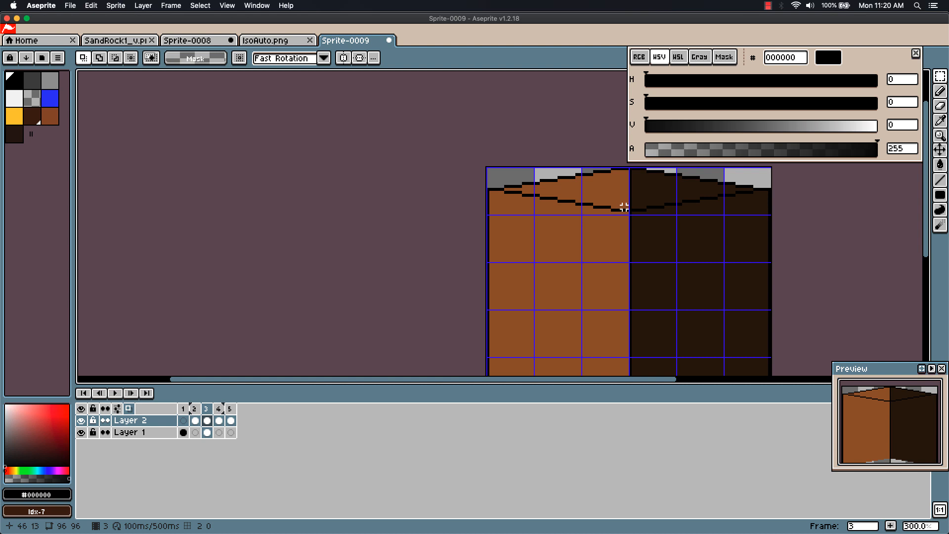
Paste the V-shaped outline into Layer 2 again, keeping it in place along the block's bottom edge
drag(654, 324, 467, 189)
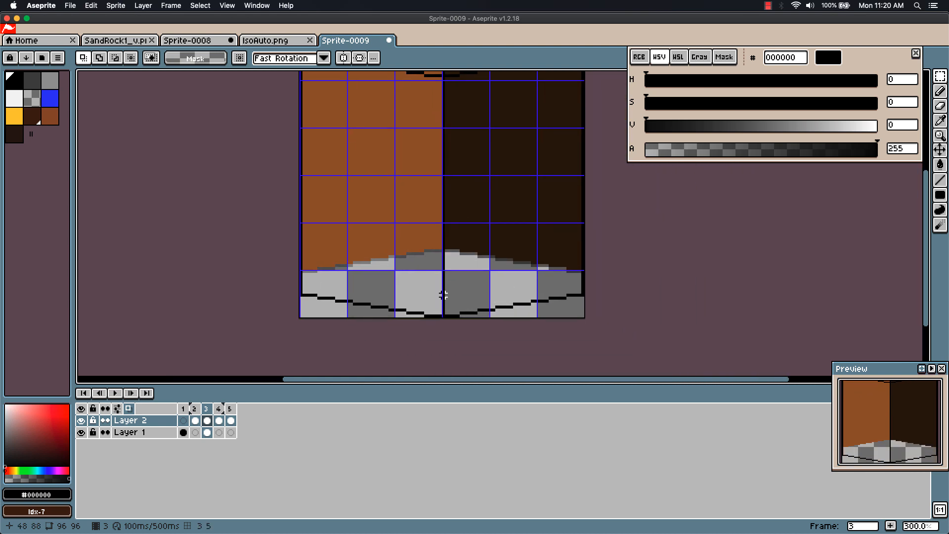
key(super+v)
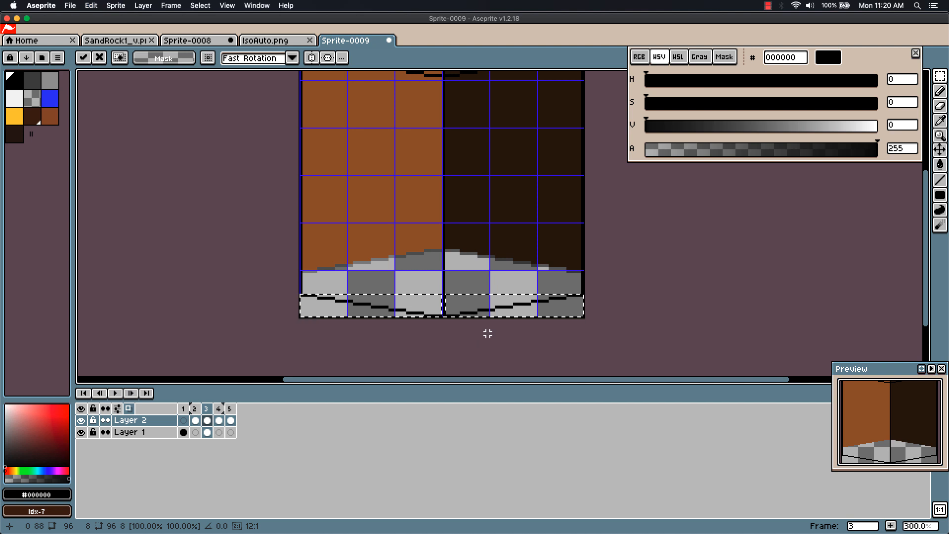
key(Return)
scroll(446, 319, up, 1)
key(b)
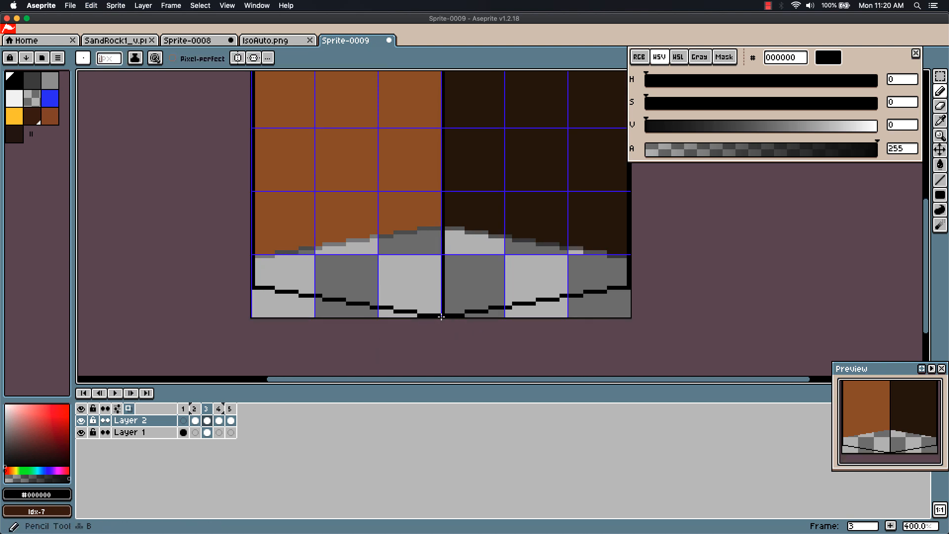
Extend the block's centre line and side edges in black on Layer 2 down to the V-shaped bottom outline, and hide Layer 1
click(443, 312)
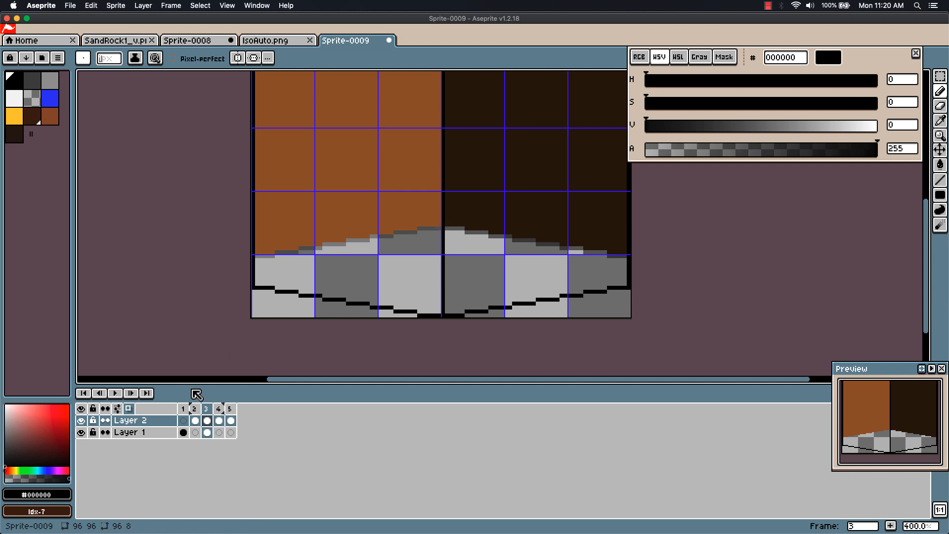
click(81, 433)
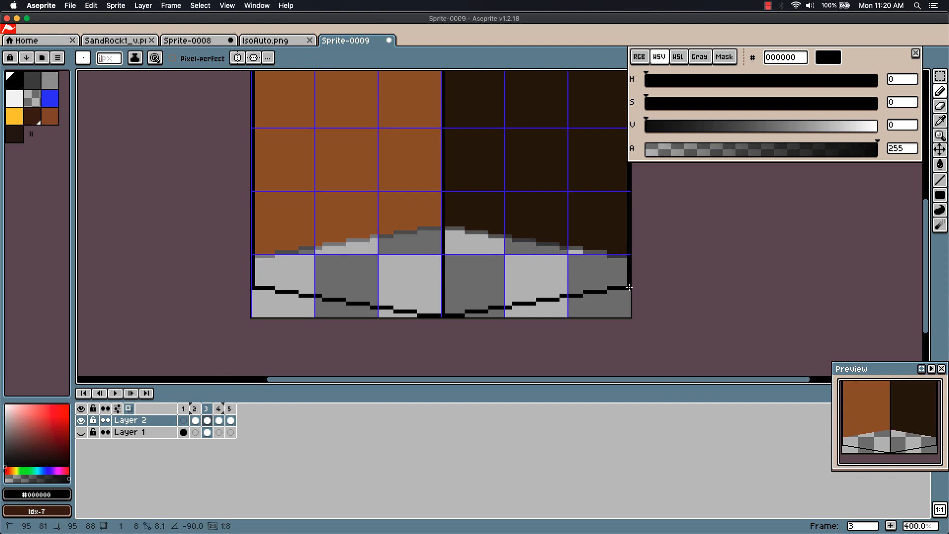
drag(474, 265, 500, 344)
Erase the left end of the top face's back outline on Layer 2 in frame 3
scroll(542, 290, up, 5)
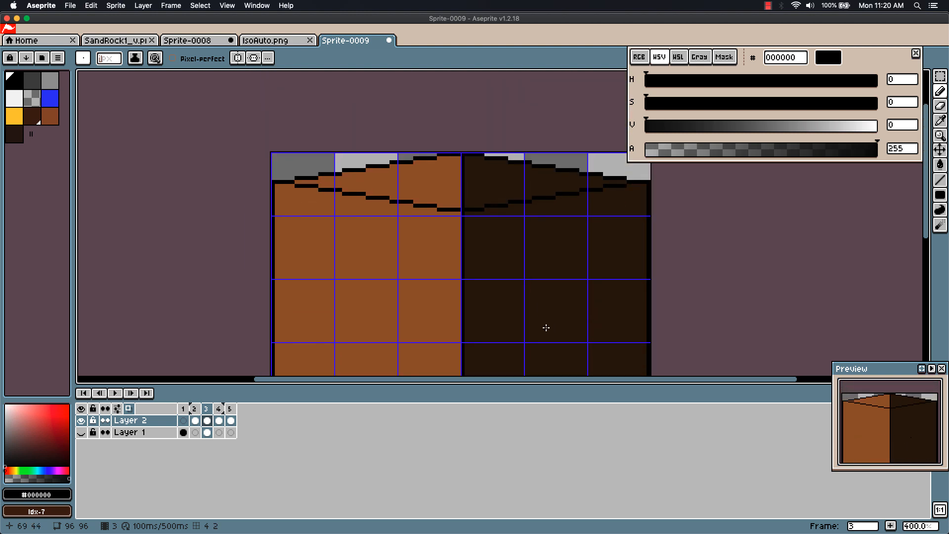
key(e)
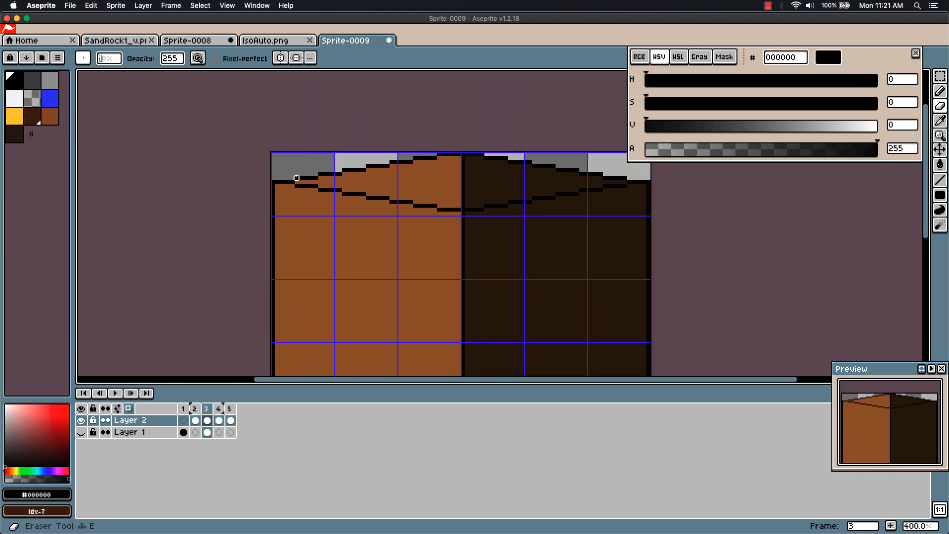
drag(296, 178, 394, 170)
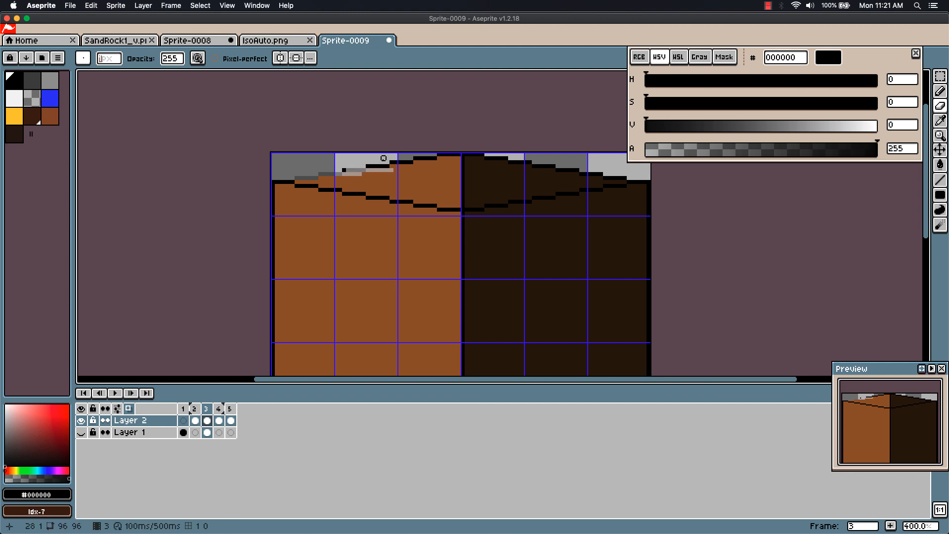
Set the background colour to the transparent swatch and clear both halves of the top face on Layer 2 with the Paint Bucket
key(w)
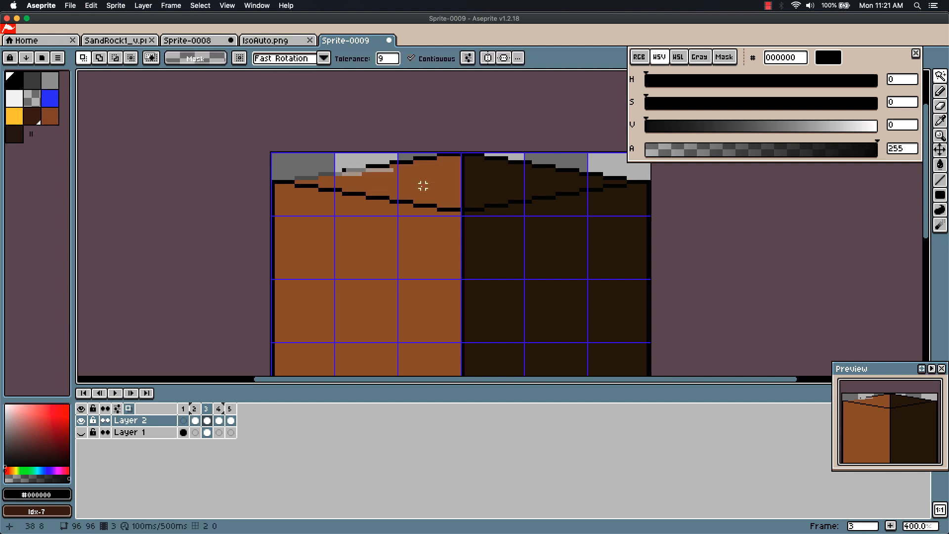
right_click(36, 101)
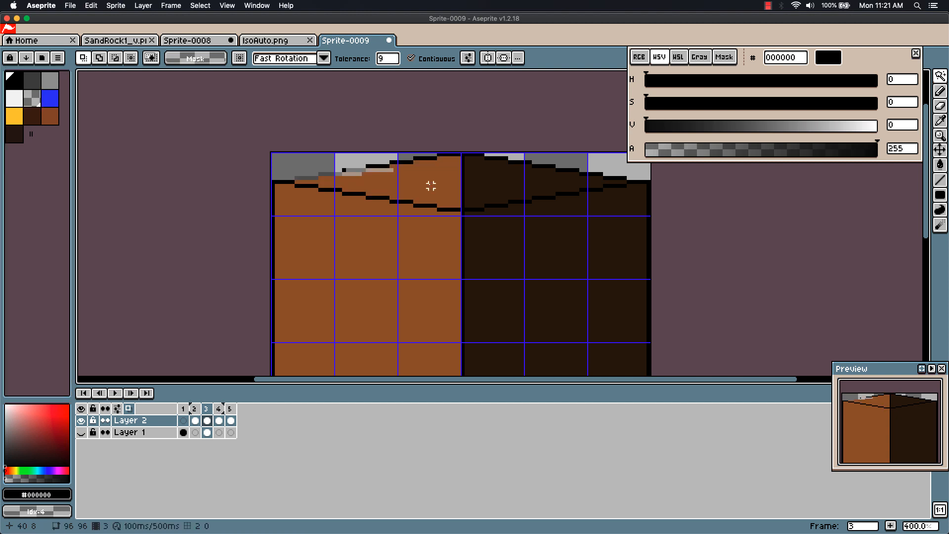
click(212, 434)
click(426, 180)
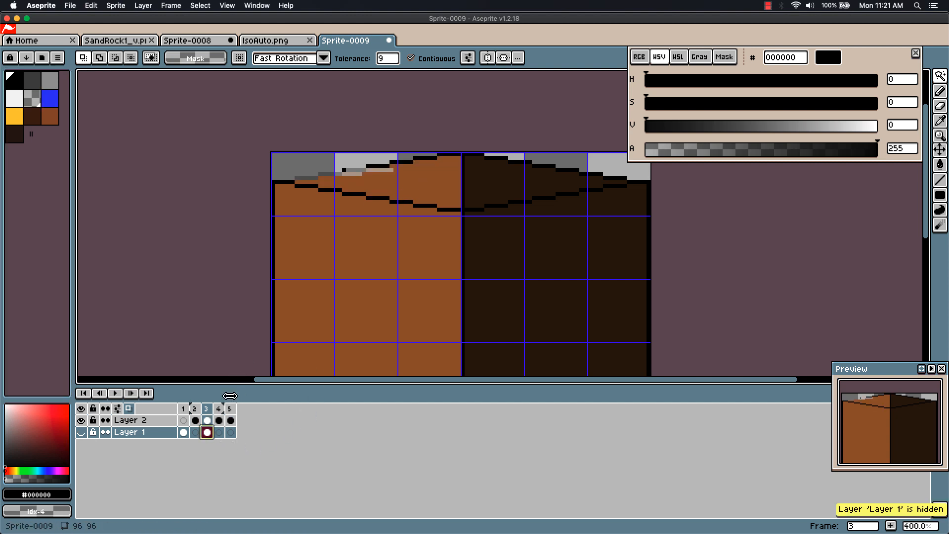
click(207, 421)
click(431, 186)
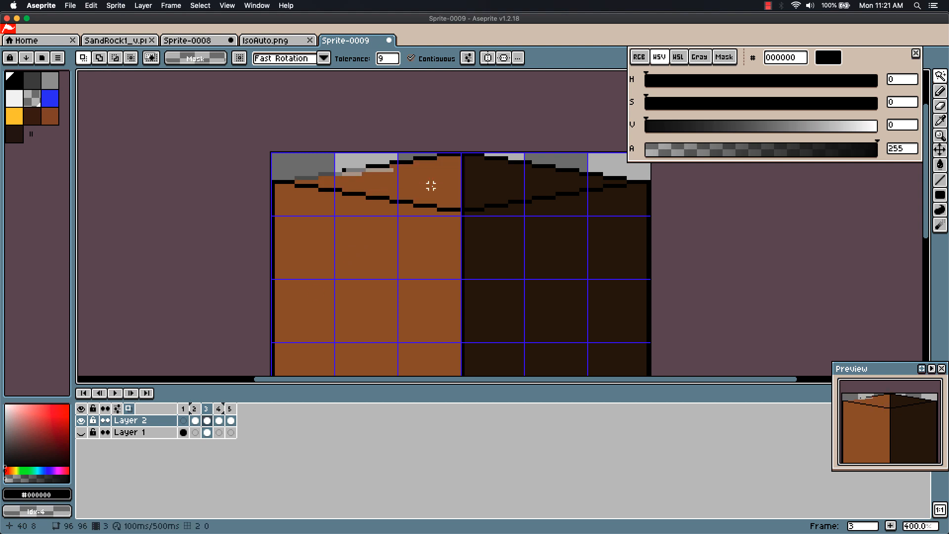
key(g)
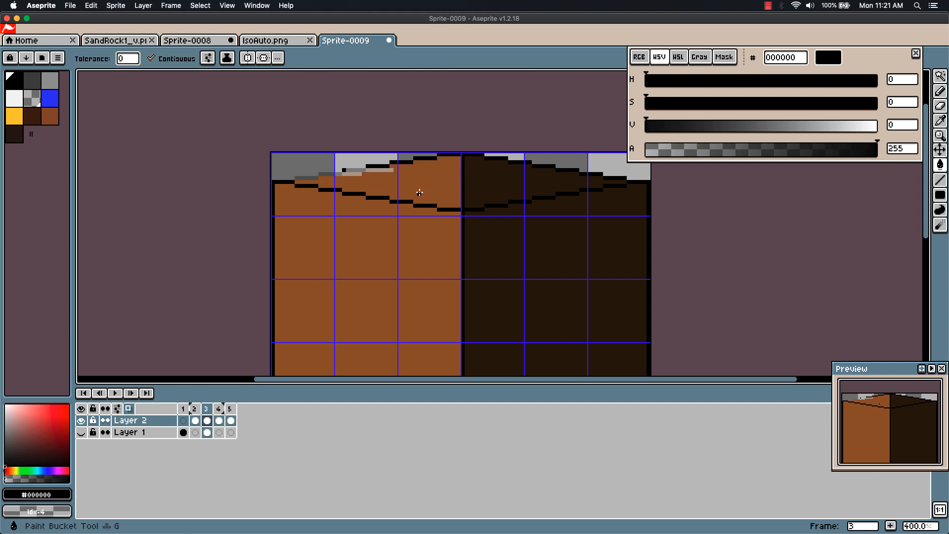
click(417, 193)
right_click(406, 162)
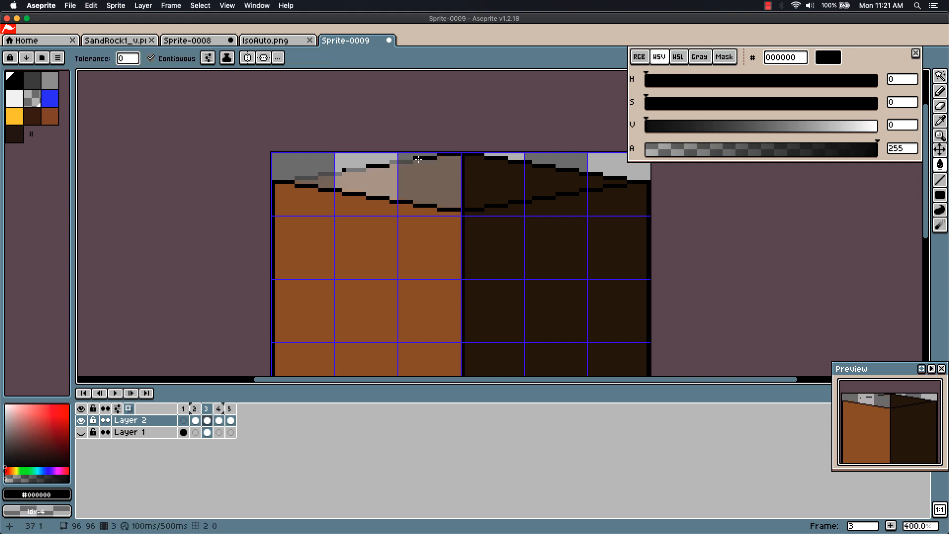
right_click(436, 157)
click(497, 181)
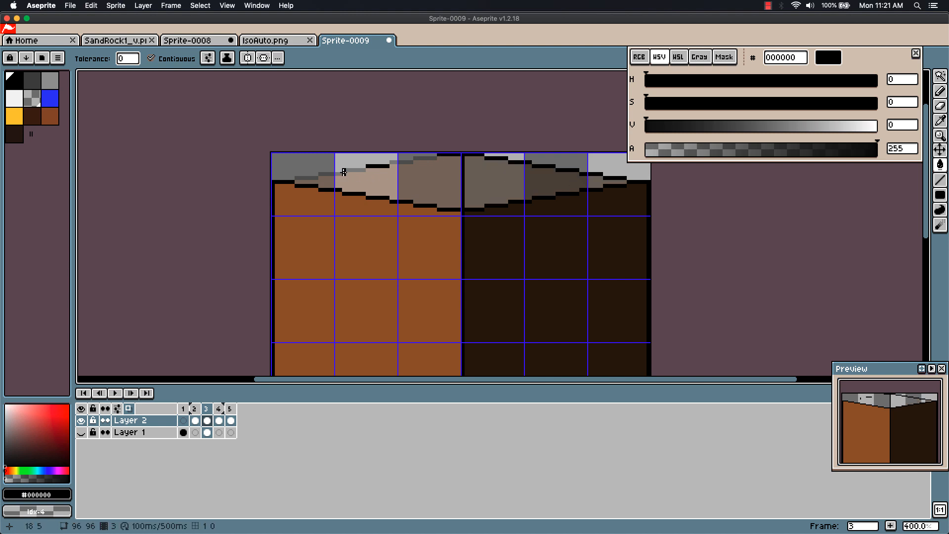
Select and delete the top face's remaining back outline and the leftover centre line above the front edges
key(m)
drag(332, 151, 637, 182)
key(Delete)
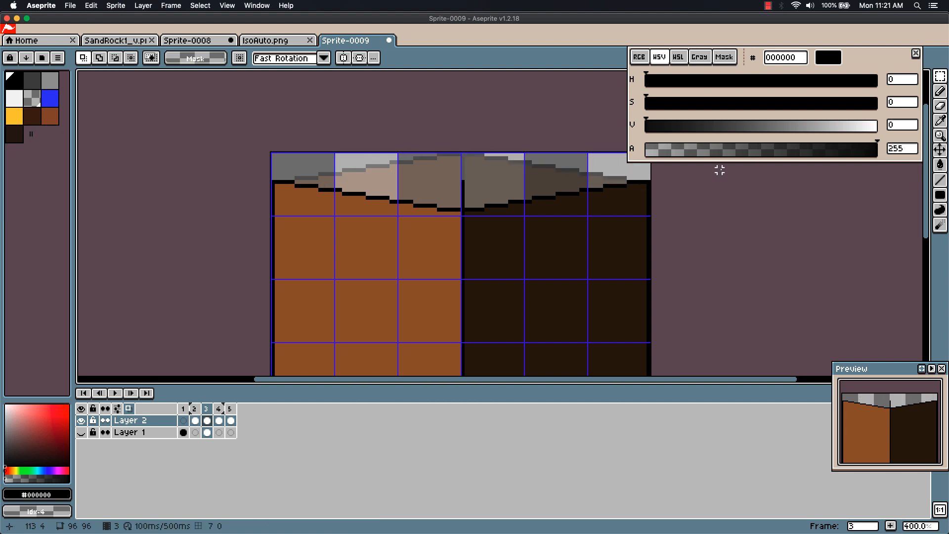
drag(477, 170, 453, 208)
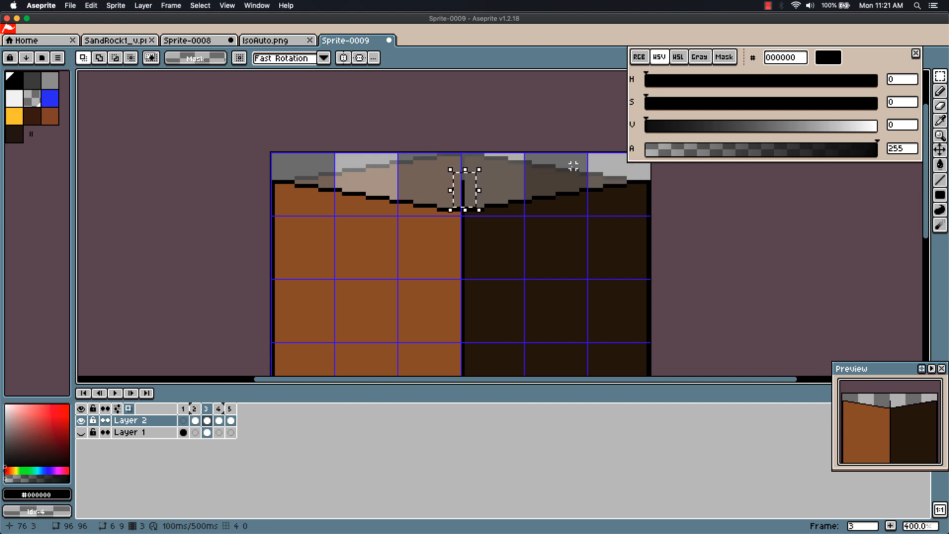
key(Delete)
Sample the left wall's brown 8f612f and fill the empty area beneath it down to the bottom outline
scroll(559, 209, down, 2)
scroll(532, 263, down, 3)
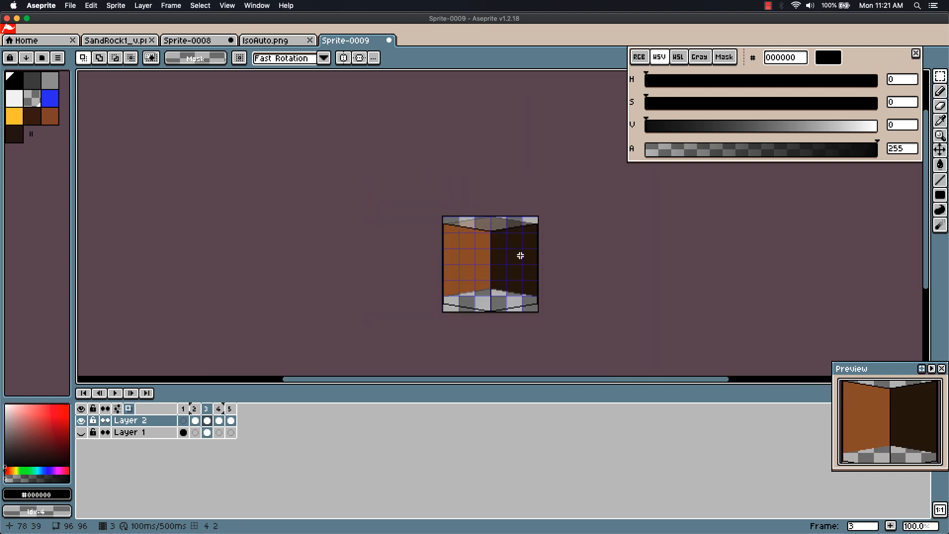
scroll(479, 297, up, 3)
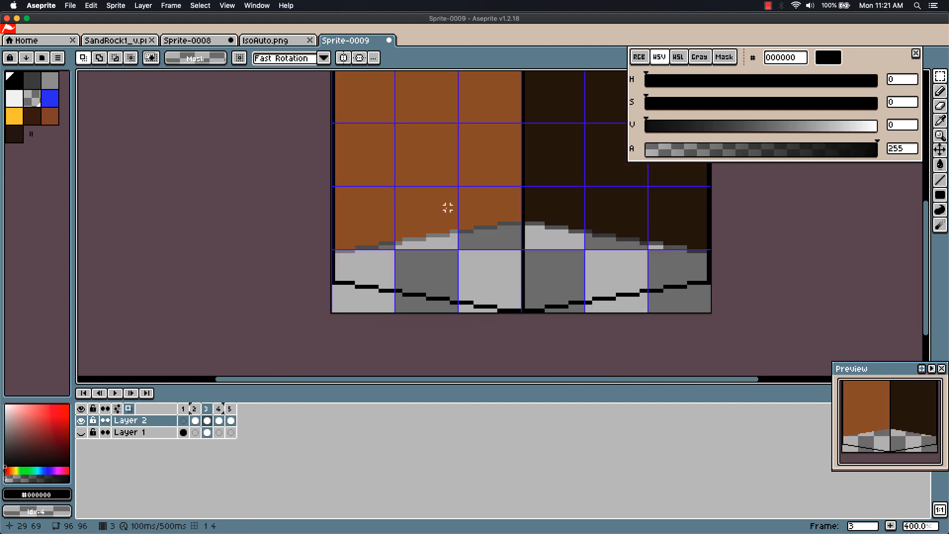
key(i)
click(449, 198)
key(g)
click(490, 262)
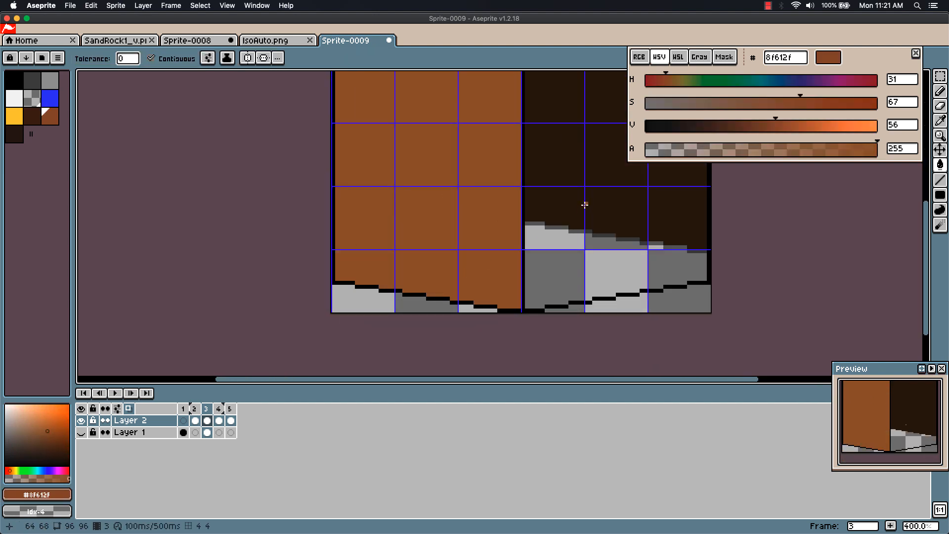
Sample the right wall's dark brown 261502 and fill the empty area beneath it down to the bottom outline
key(i)
click(582, 217)
key(g)
click(615, 267)
drag(791, 250, 716, 278)
scroll(763, 259, down, 2)
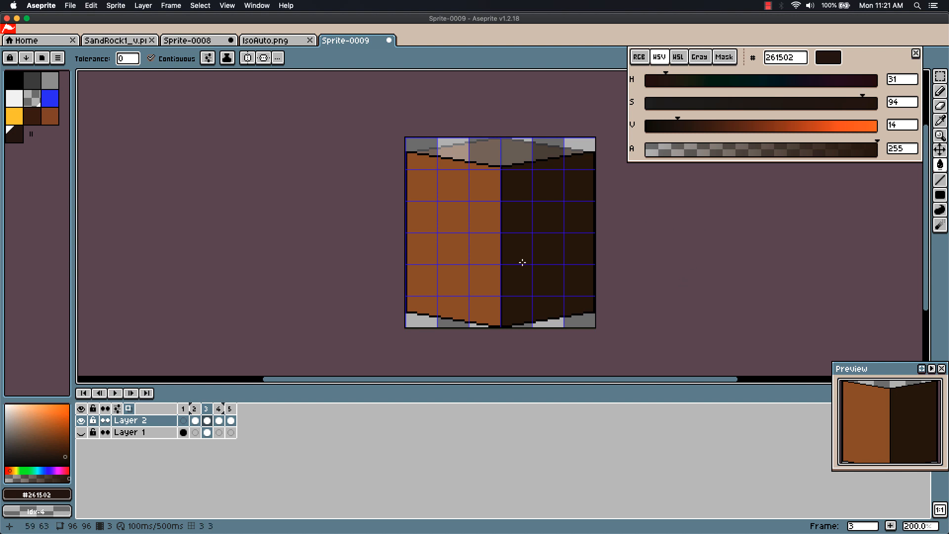
Show Layer 1 again and check the floor block's side shading in frame 1 against frame 3
click(183, 420)
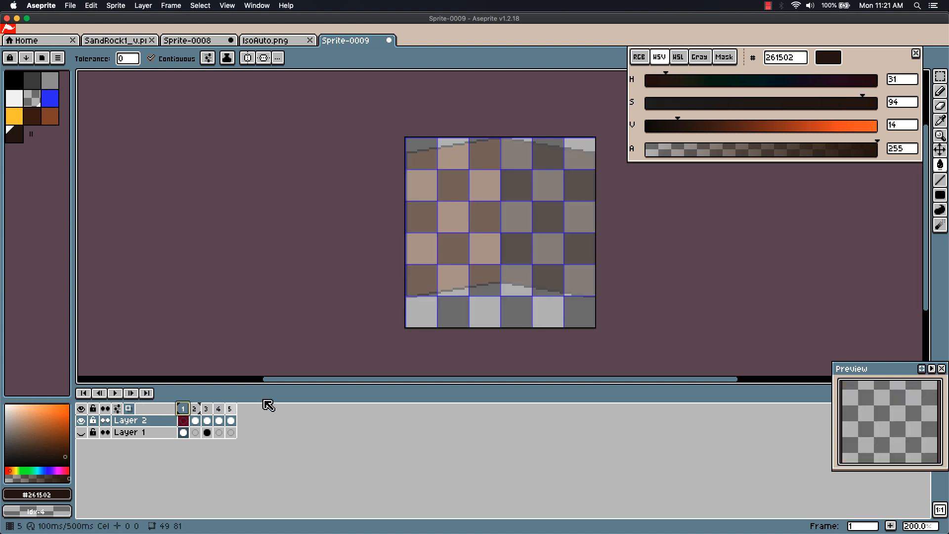
click(184, 433)
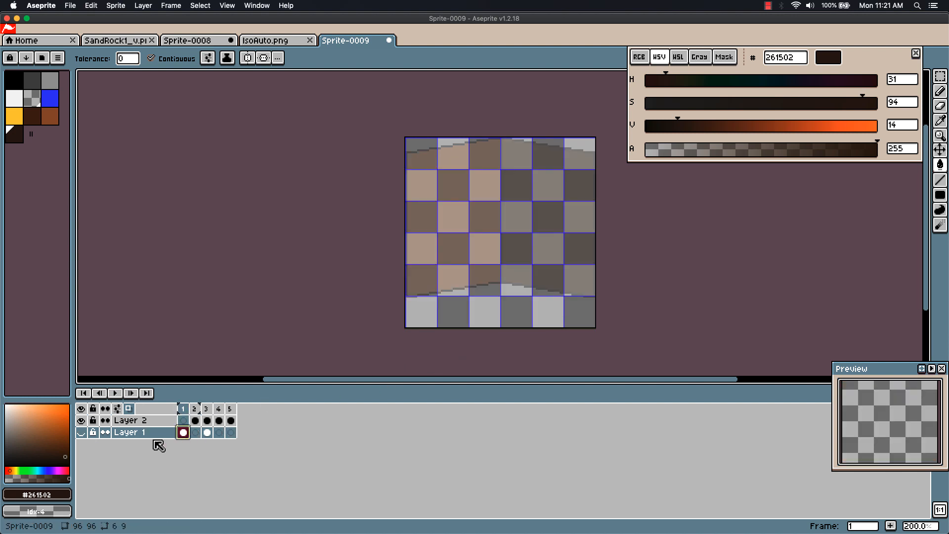
click(81, 432)
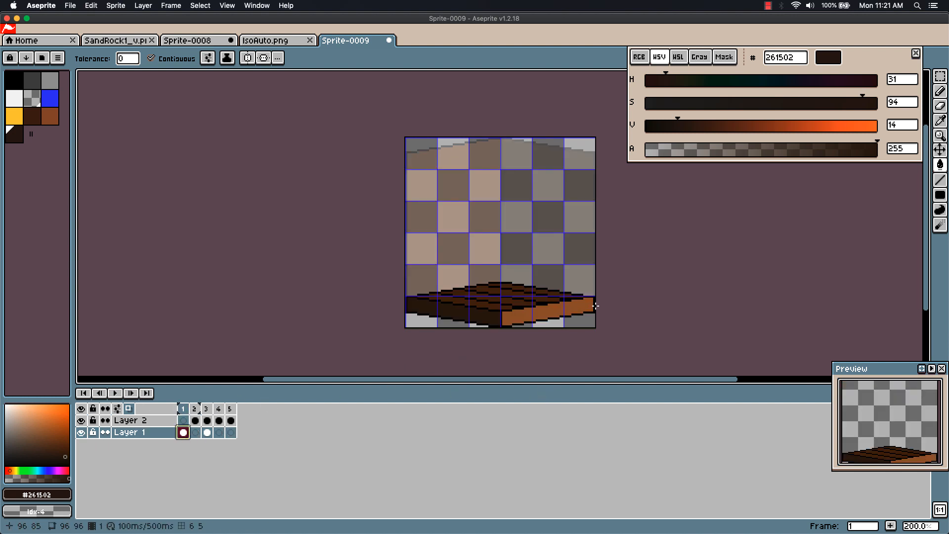
click(208, 409)
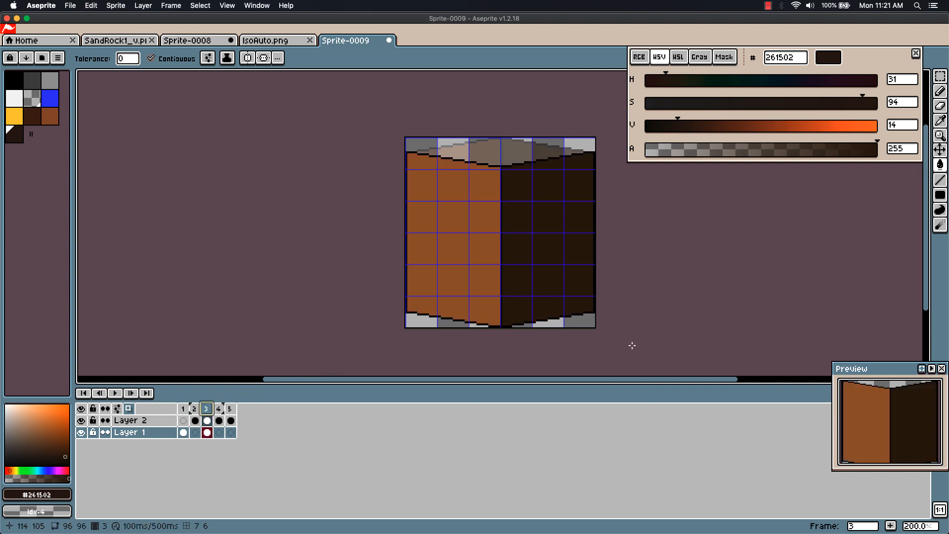
Swap the block's side colours on Layer 2, filling the right side with 8f612f and the left side with 261502
alt+click(475, 280)
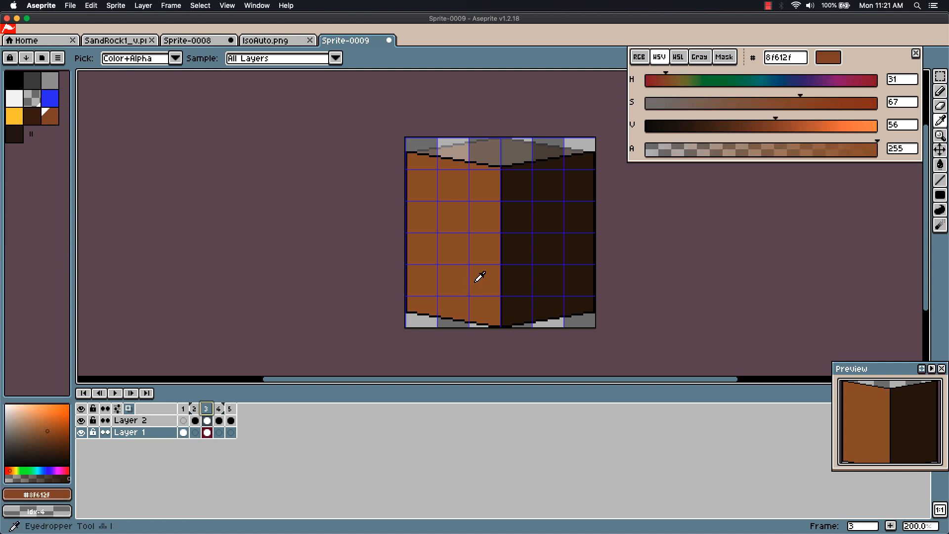
click(525, 277)
key(super+z)
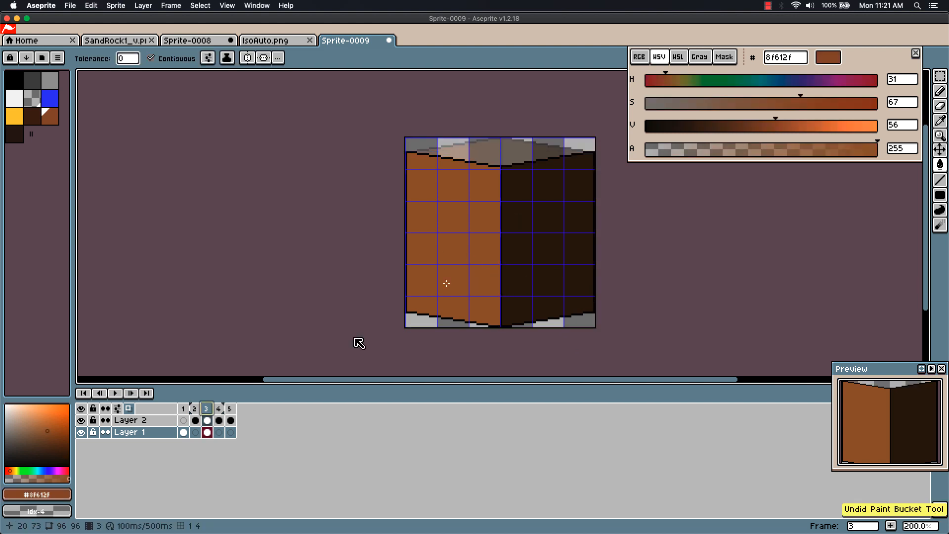
key(Up)
click(522, 283)
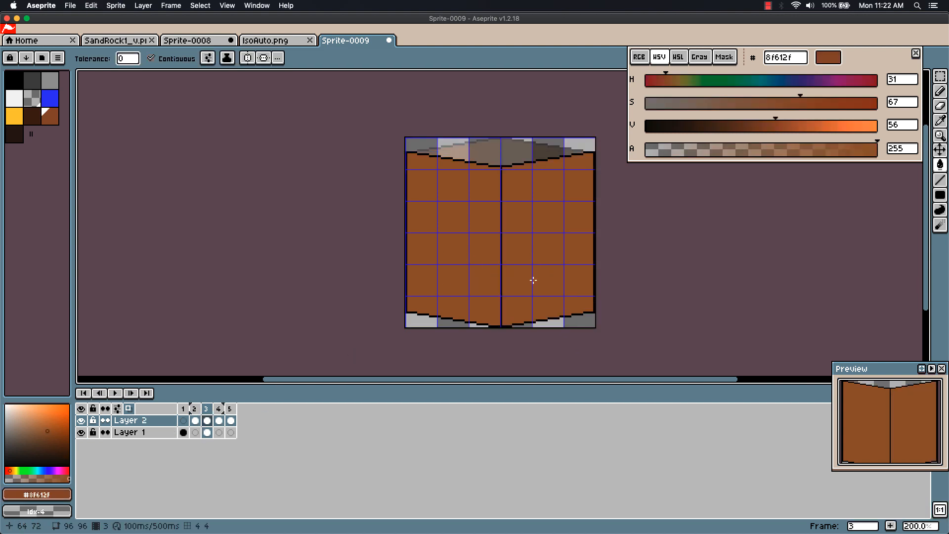
click(15, 132)
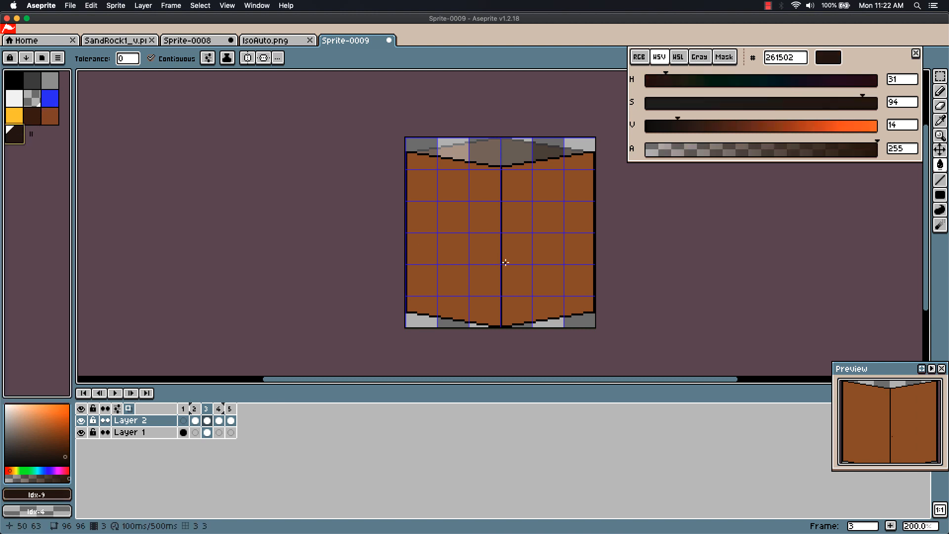
click(469, 276)
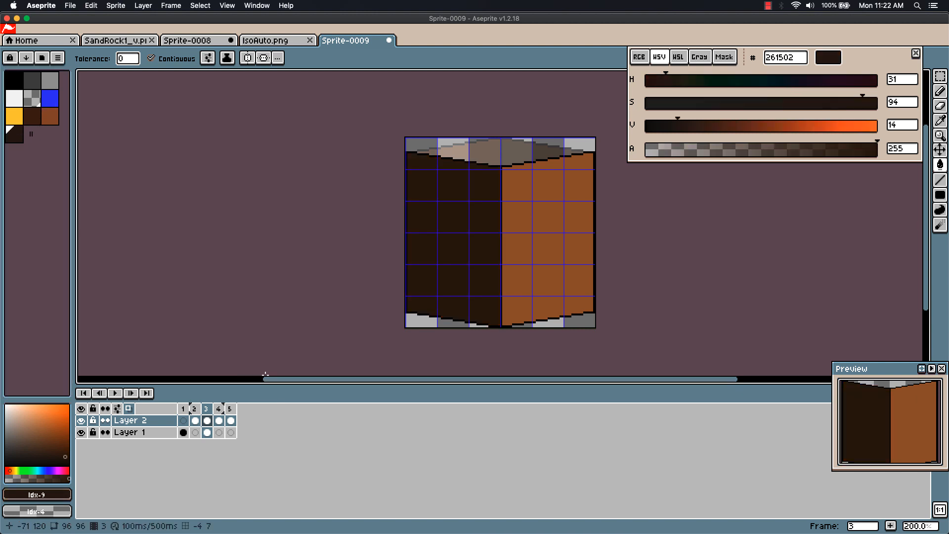
Compare the recoloured block in frame 3 with the plank-topped floor block in frame 1
click(186, 411)
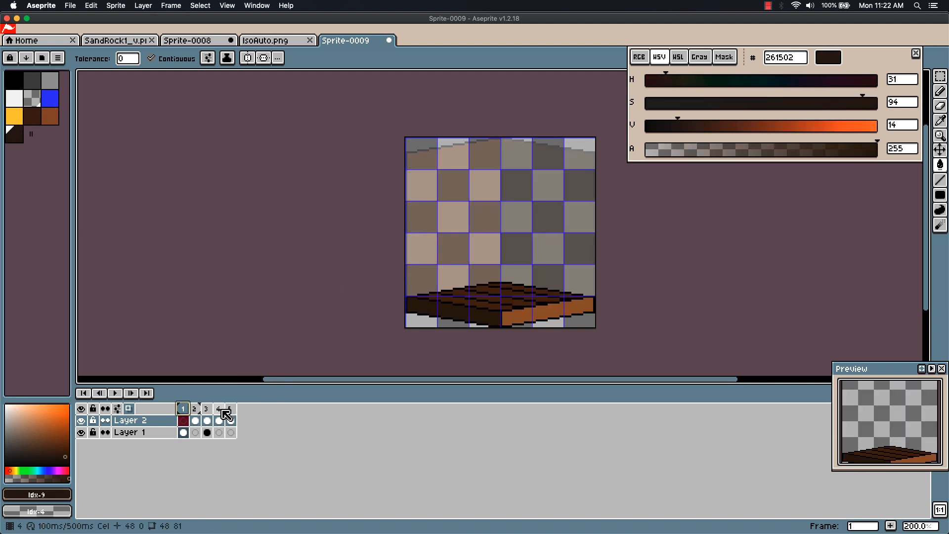
click(209, 411)
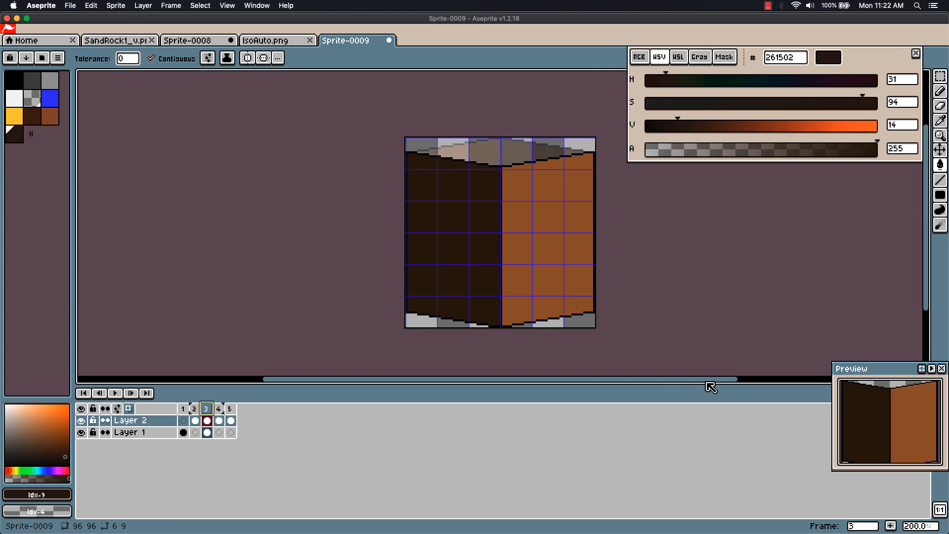
click(199, 413)
click(207, 418)
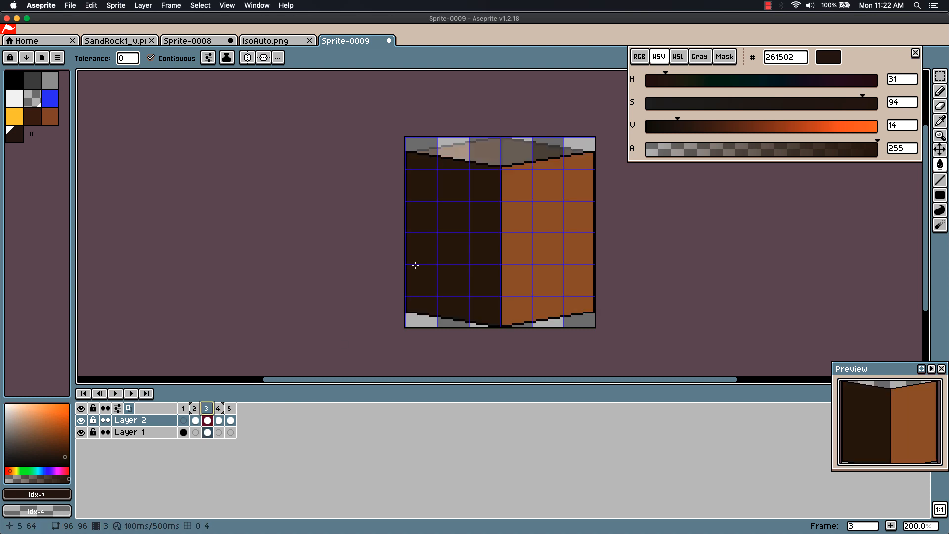
Duplicate frame 3 as a new frame 4 and delete the block's right side on Layer 2 with a 47 × 88 px marquee
key(i)
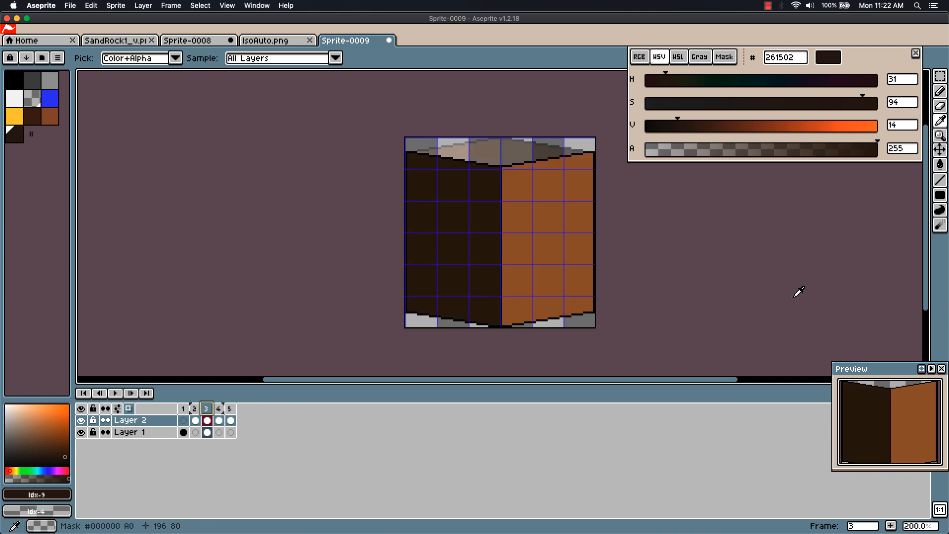
key(alt+n)
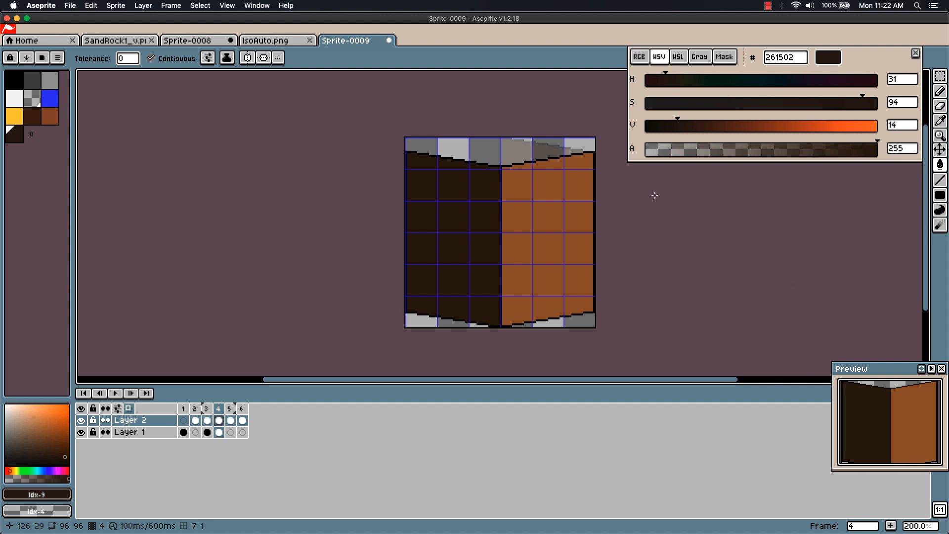
key(m)
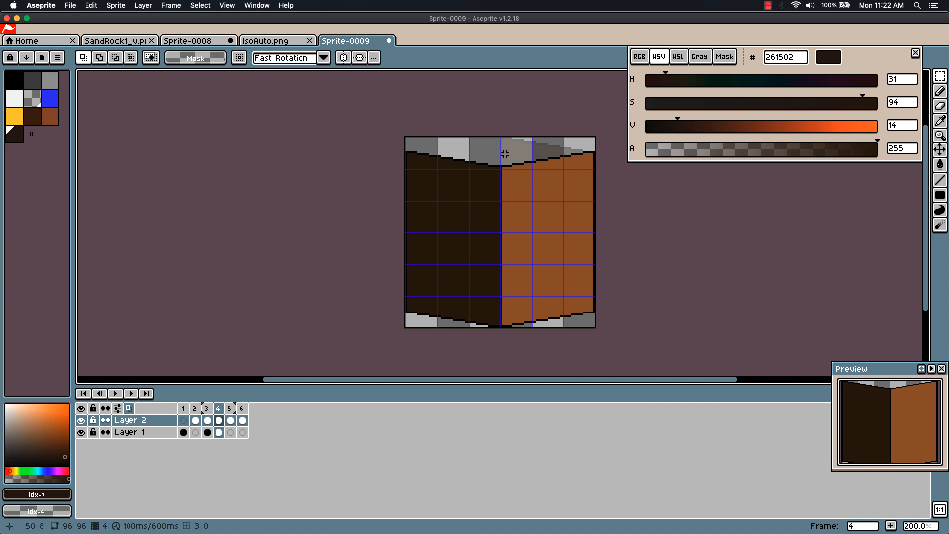
drag(501, 152, 710, 358)
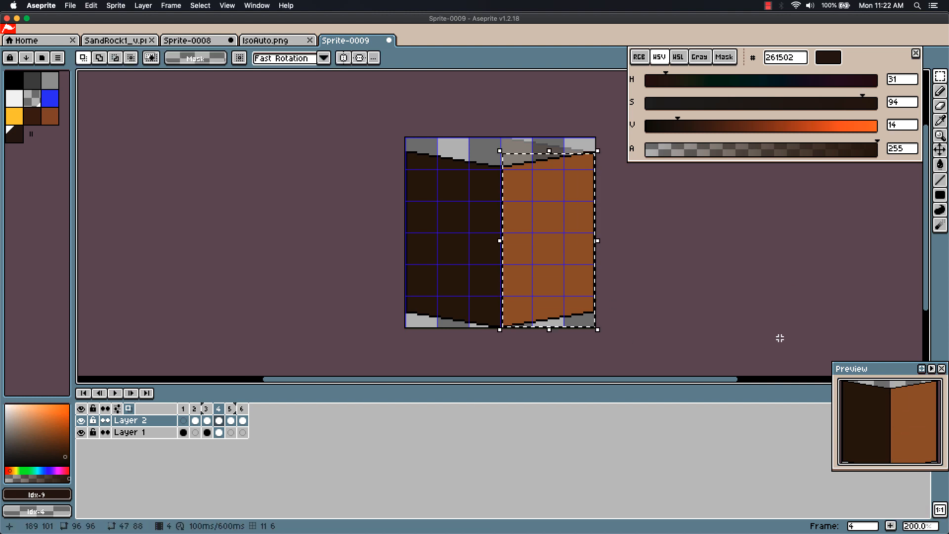
key(Delete)
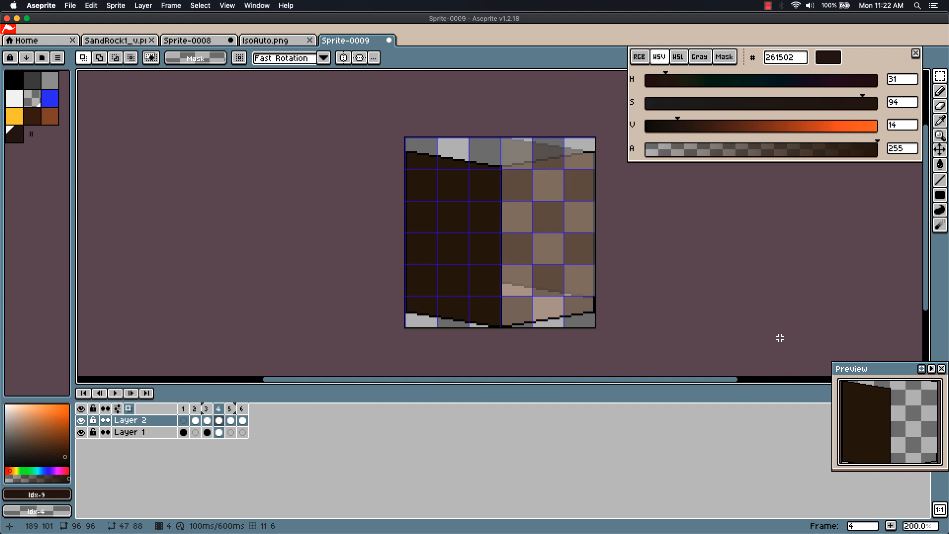
Clear the leftover block outline from Layer 1 in frames 4 and 3, keeping the artwork on Layer 2
click(219, 433)
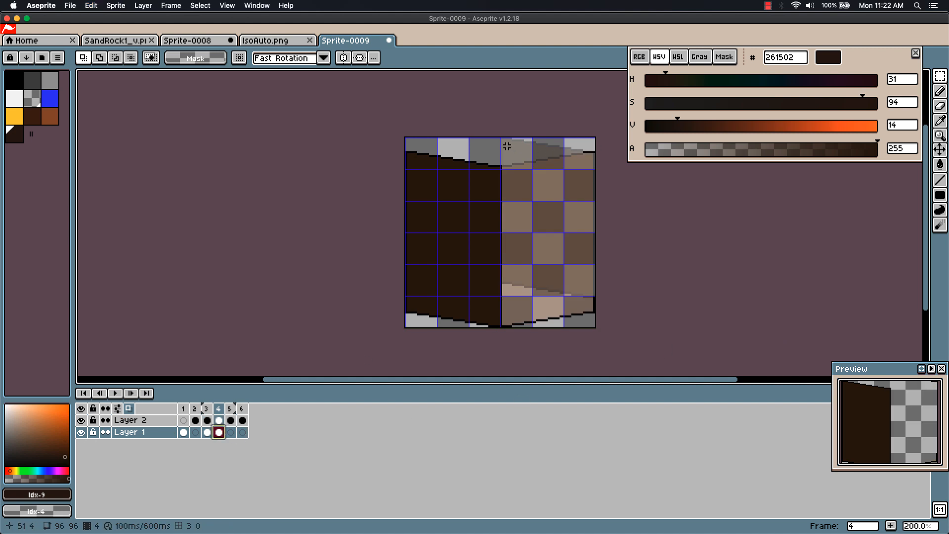
drag(505, 146, 717, 309)
drag(521, 217, 503, 234)
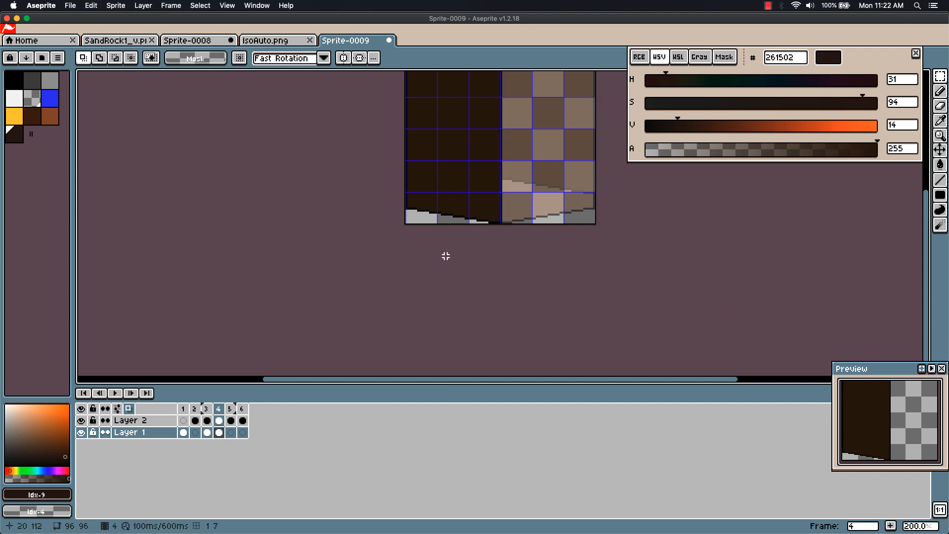
click(207, 432)
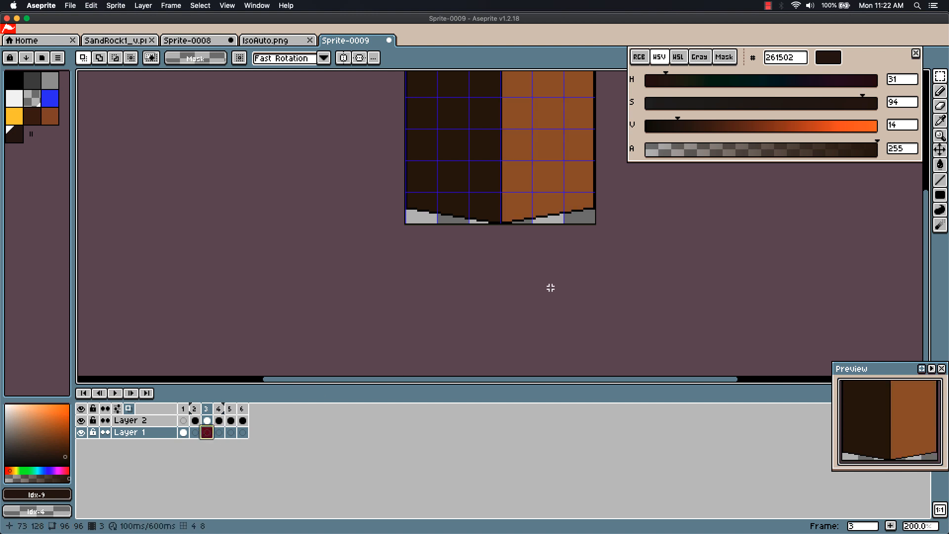
scroll(551, 288, up, 5)
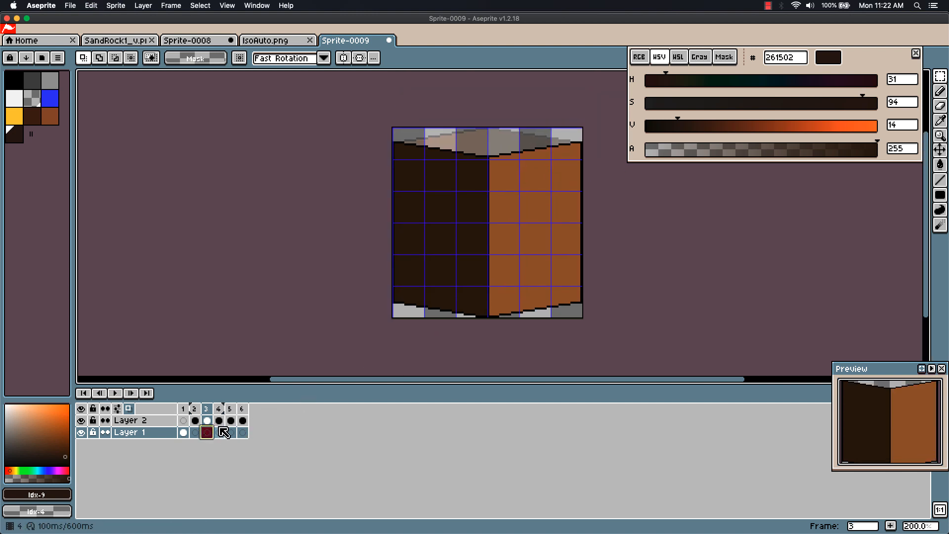
click(219, 421)
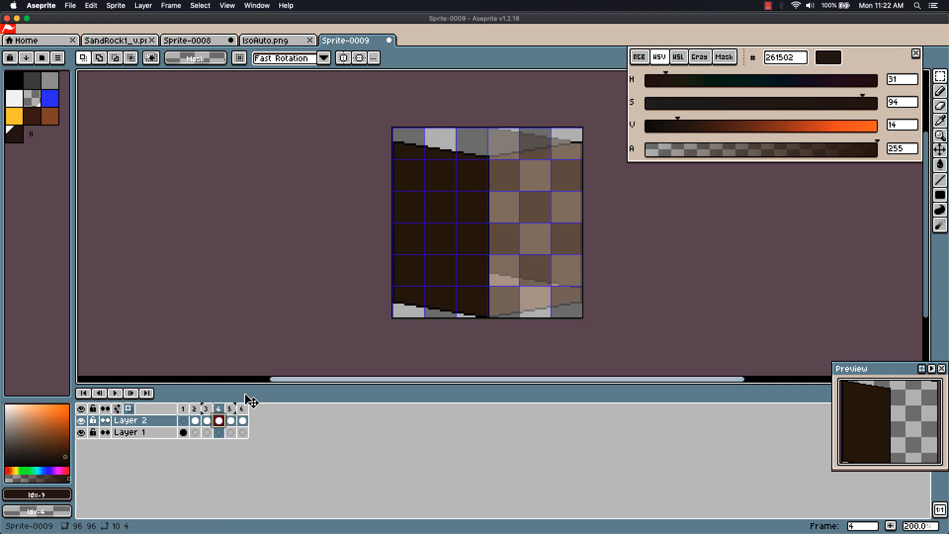
Duplicate frame 3 as a new frame 4 and delete the block's left side on Layer 2 with a marquee selection
click(207, 421)
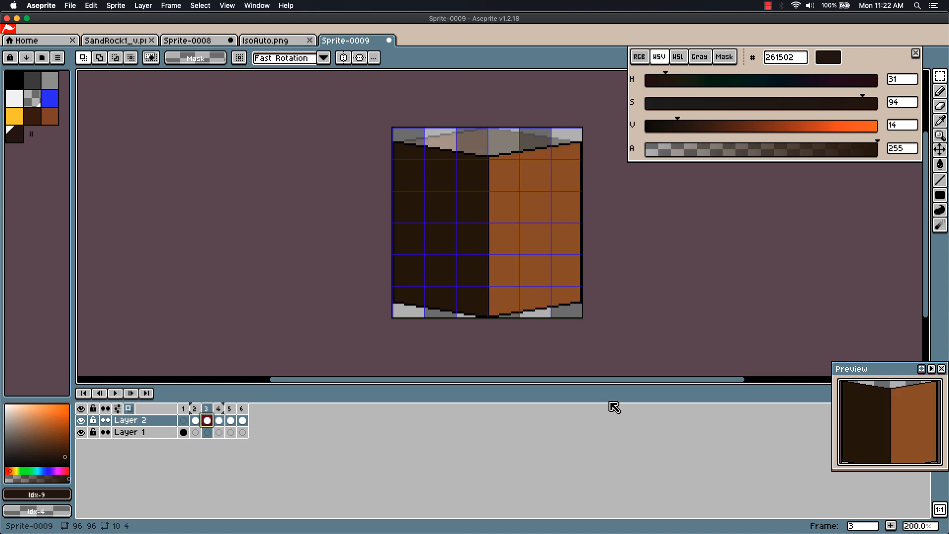
key(alt+n)
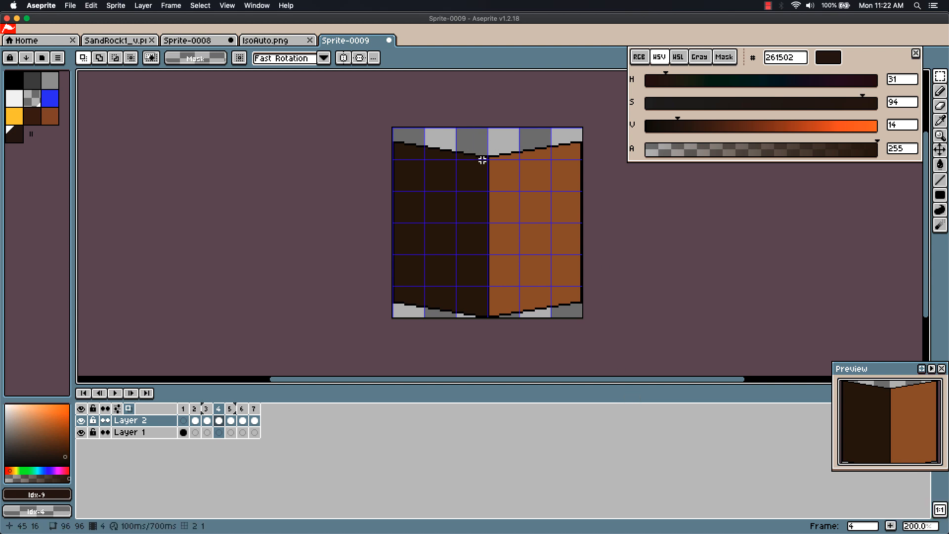
drag(488, 150, 322, 311)
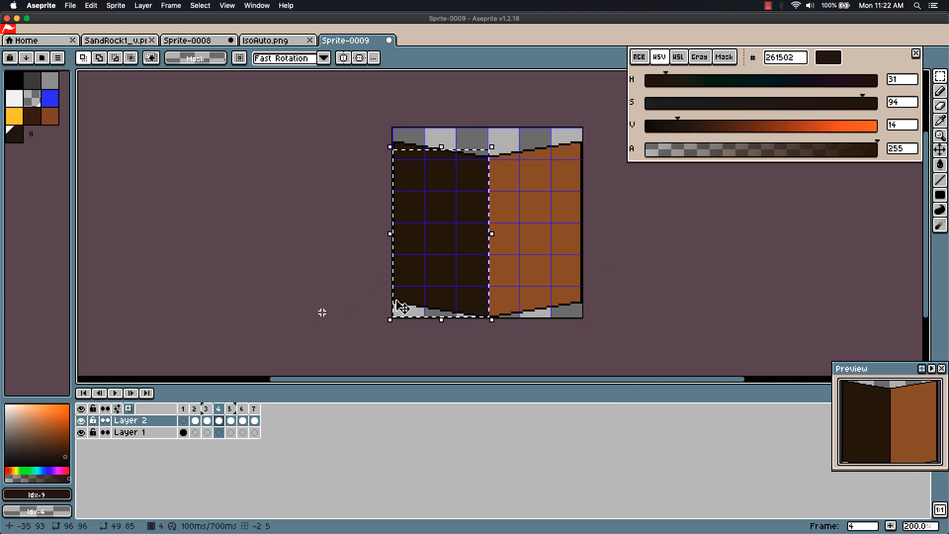
scroll(462, 299, up, 2)
key(super+d)
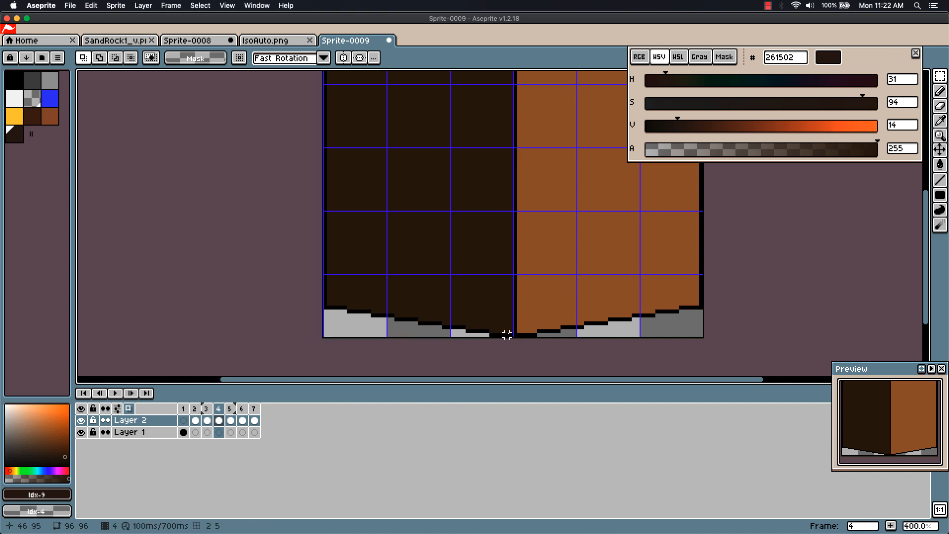
drag(512, 335, 376, 74)
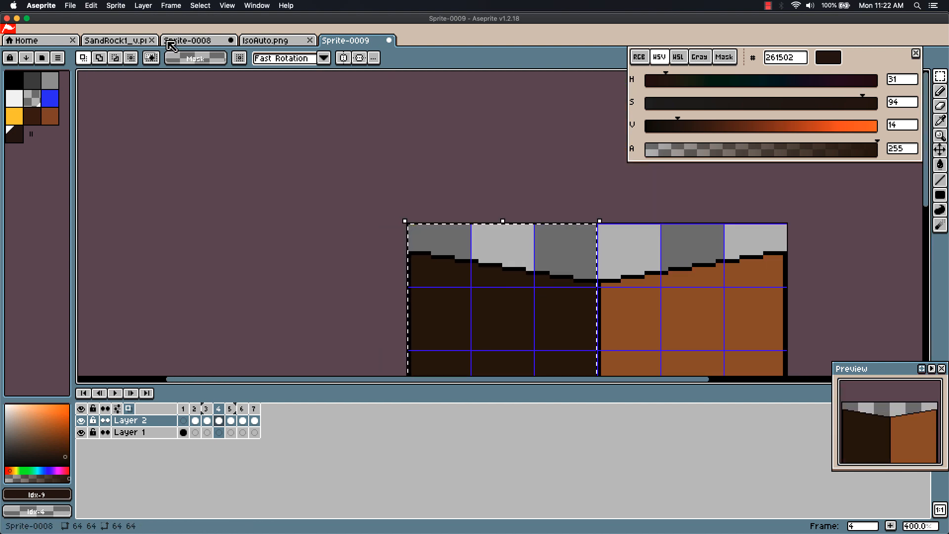
key(Delete)
scroll(603, 256, down, 2)
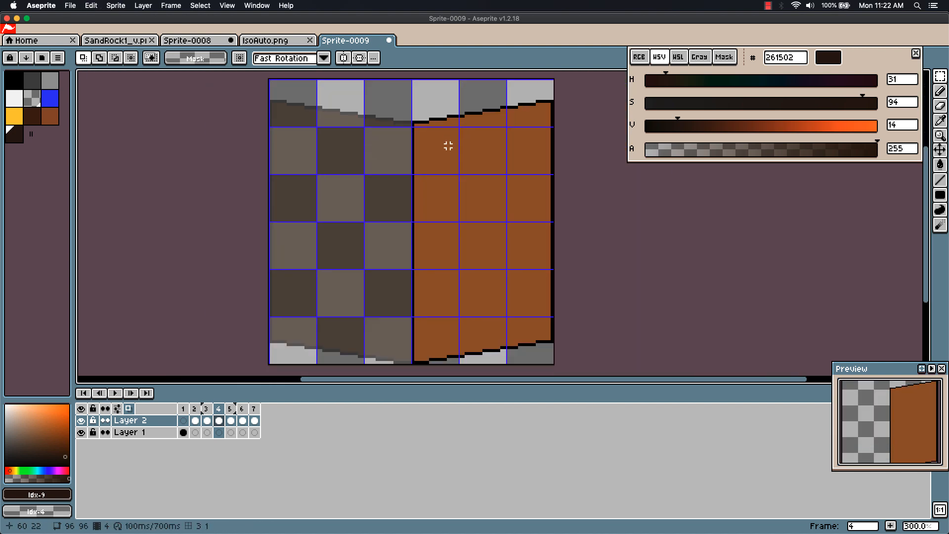
scroll(448, 146, down, 1)
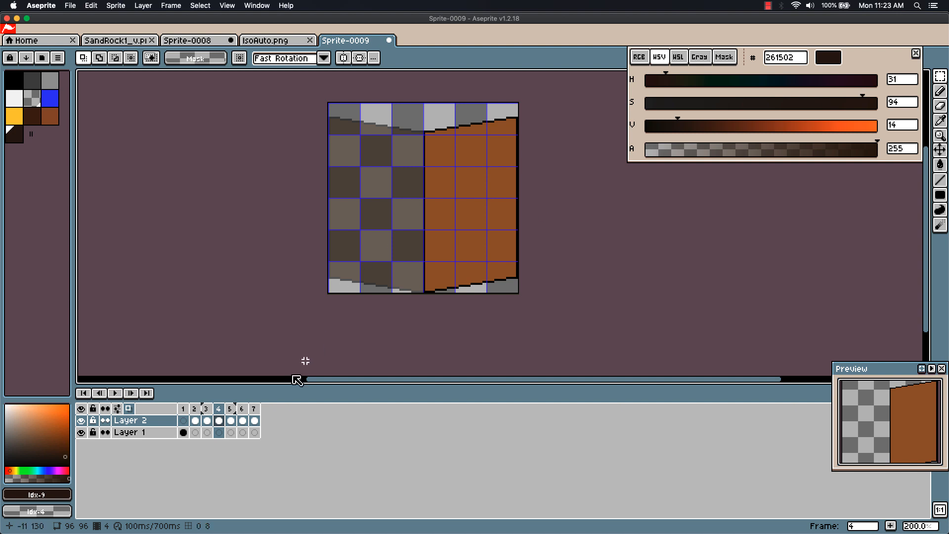
Select the whole canvas in frame 1 on Layer 1 and copy the plank-topped floor block
click(183, 432)
key(v)
key(super+a)
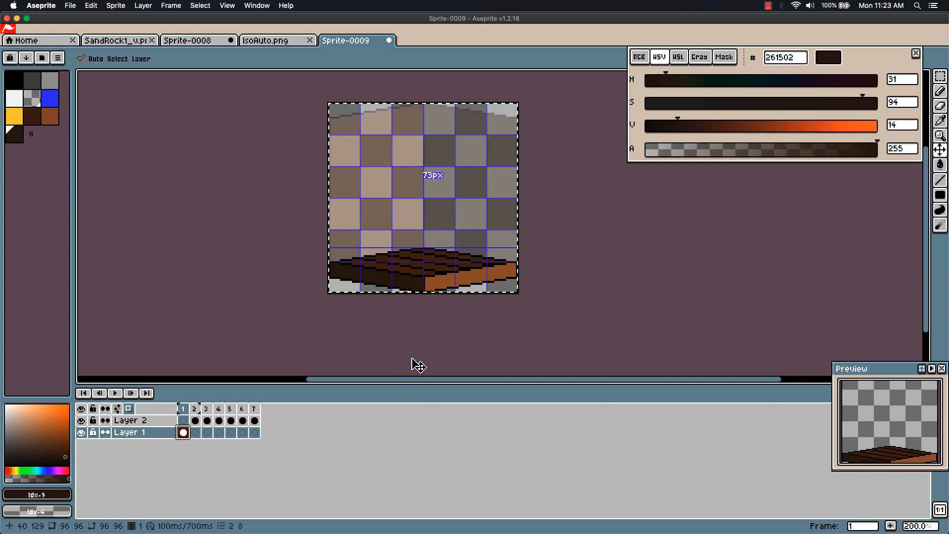
key(m)
click(405, 359)
key(super+a)
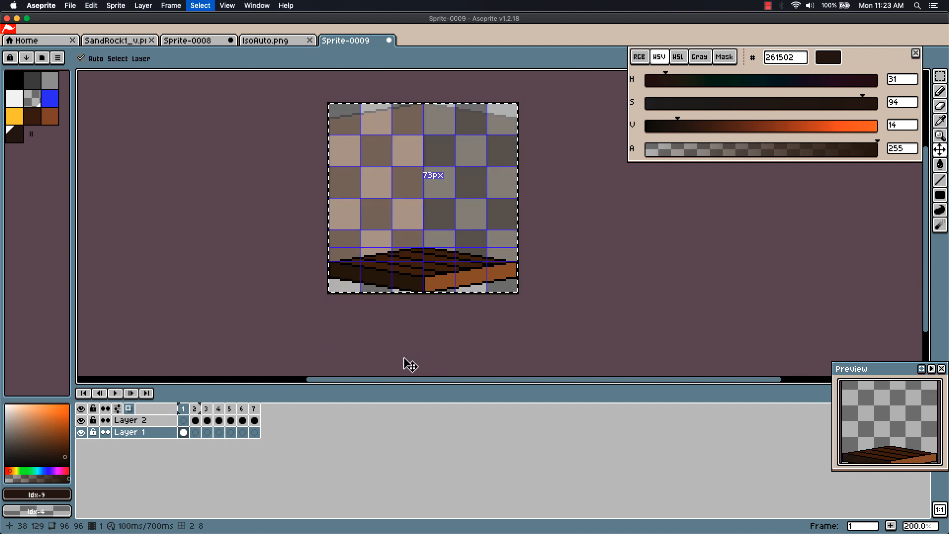
key(super+c)
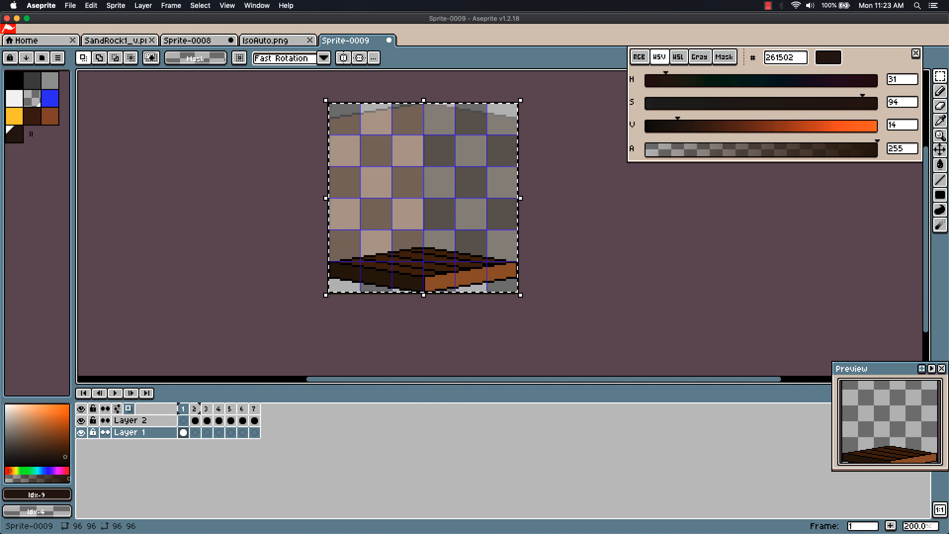
Switch to Tilesetter and paste the copied floor block into the tileset grid as a base tile
key(super+Tab)
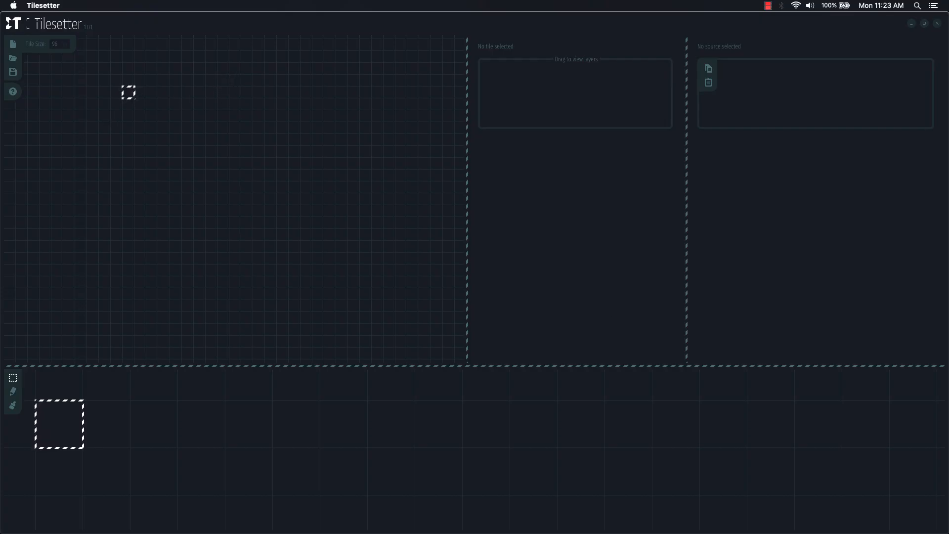
key(super+v)
scroll(104, 126, up, 5)
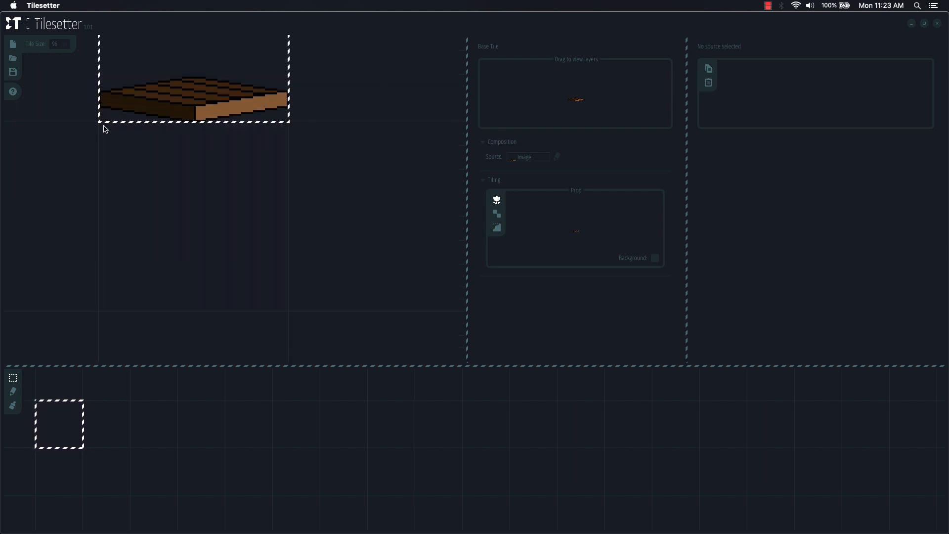
drag(185, 124, 329, 260)
scroll(285, 243, down, 1)
scroll(285, 245, down, 2)
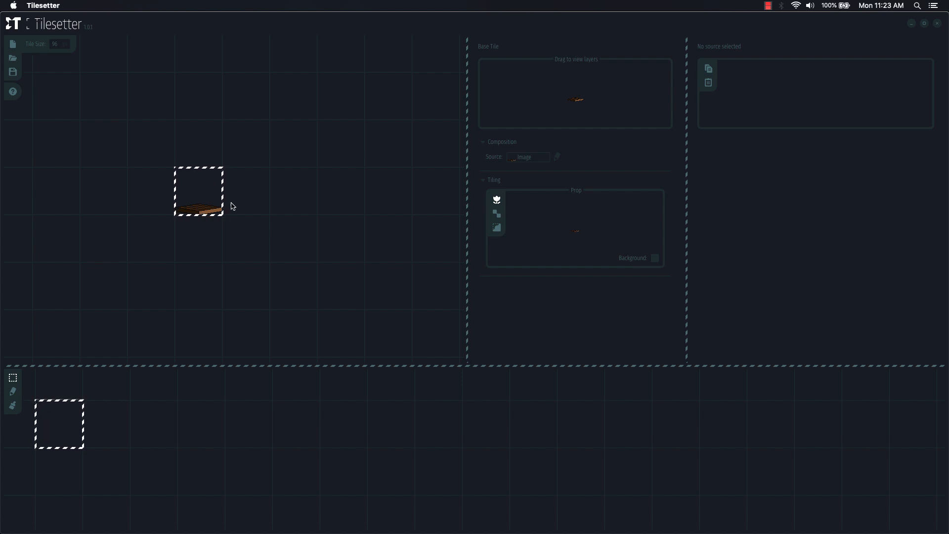
Build a blob border set from the floor block tile
right_click(209, 199)
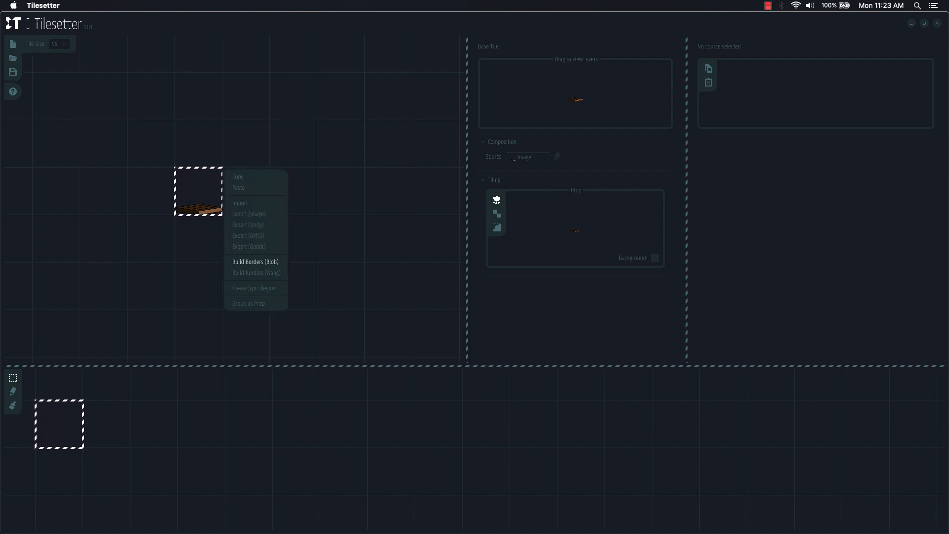
click(263, 264)
drag(410, 286, 365, 273)
Set the border tiles' cutoffs to 0 on every side, including the left and down cutoffs of the corner tiles
click(154, 152)
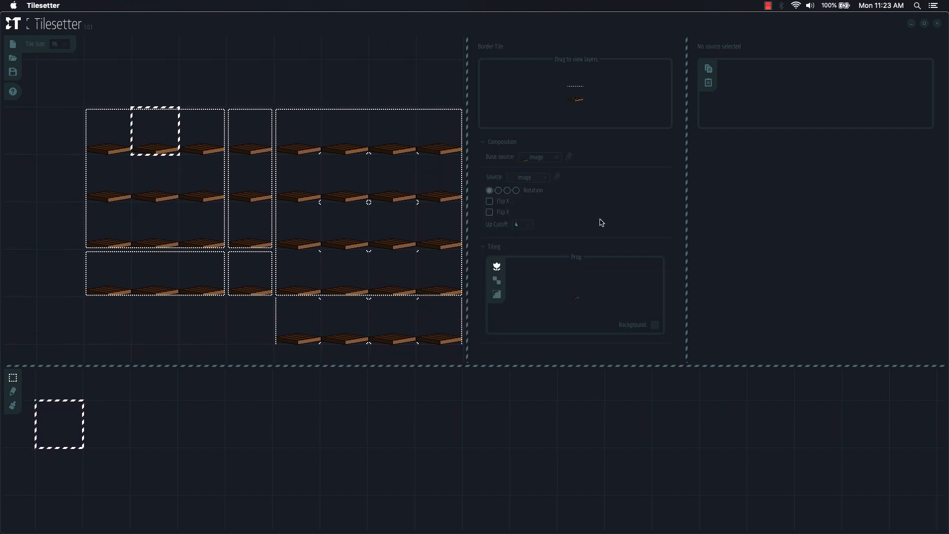
key(Left)
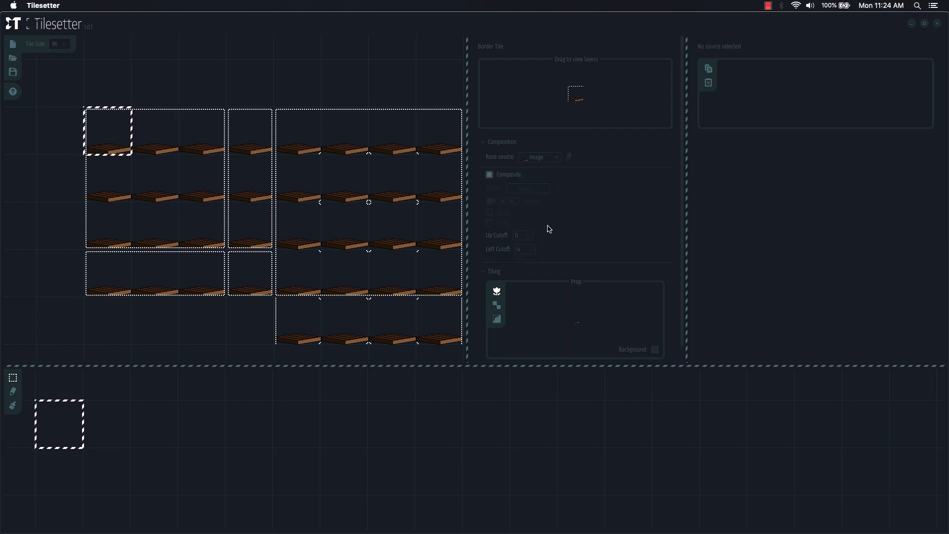
click(519, 249)
key(Right)
key(Right)
click(124, 254)
click(121, 233)
double_click(533, 248)
text(0)
key(Return)
Check the cutoff values of the bottom-edge, column, bottom-row and inner-corner border tiles in the blob set
click(168, 238)
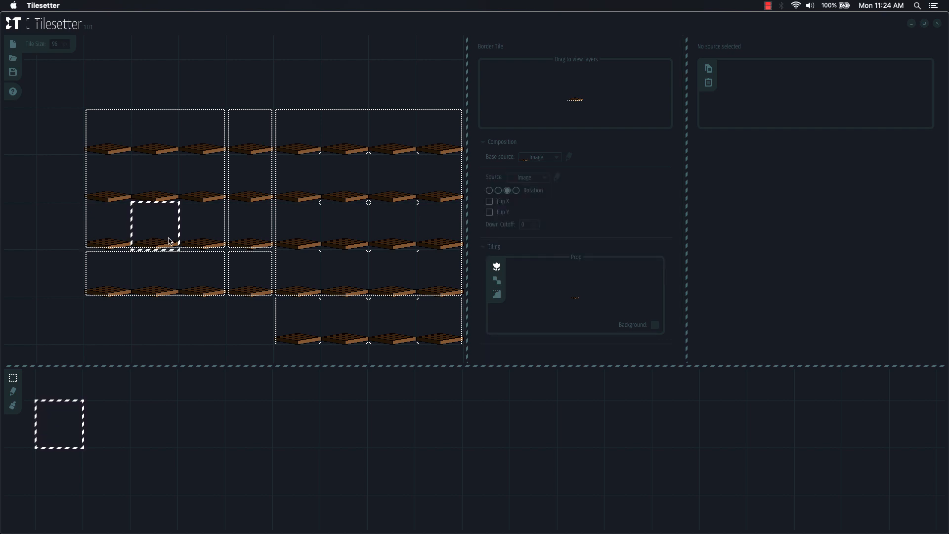
click(213, 245)
click(251, 191)
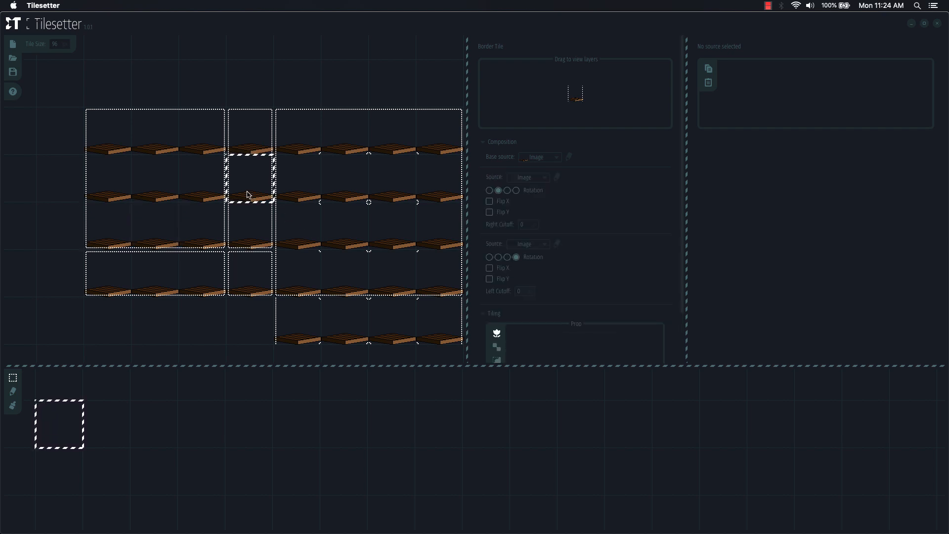
click(248, 238)
click(258, 142)
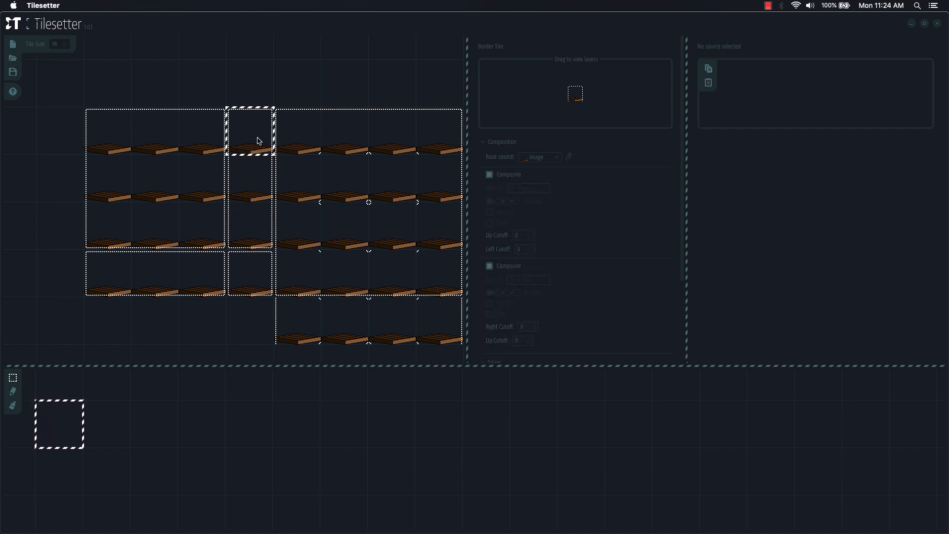
click(305, 148)
click(301, 170)
click(375, 192)
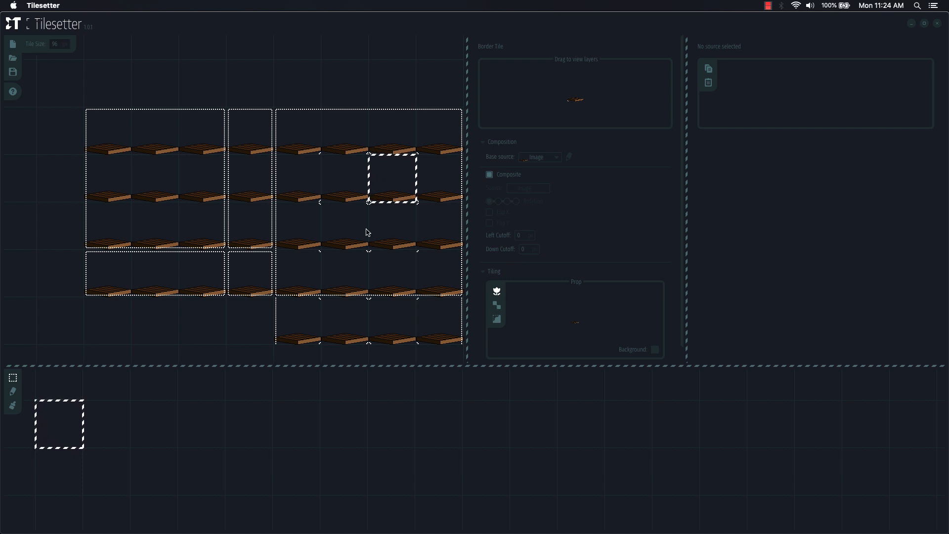
click(155, 274)
click(203, 273)
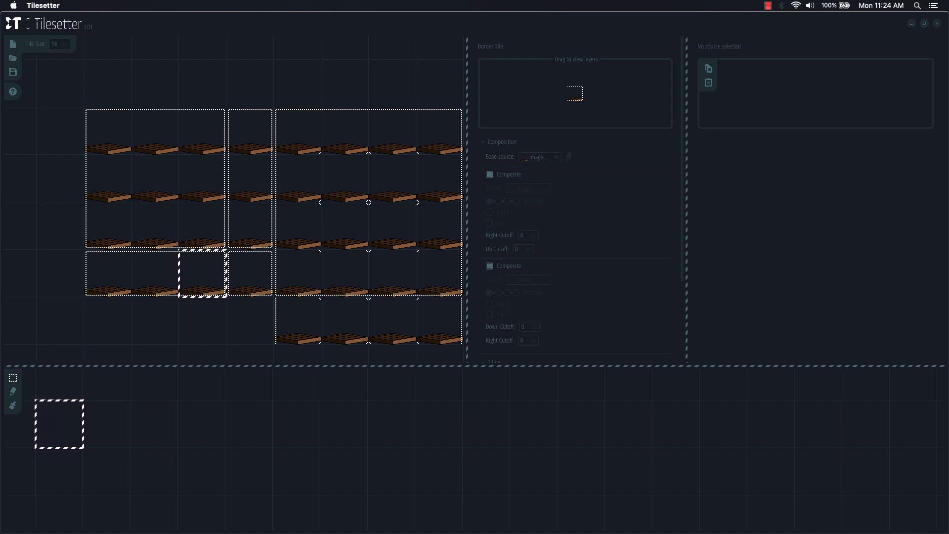
Switch to Aseprite and copy the whole canvas of frame 2 on Layer 2, showing the two back walls
key(super+Tab)
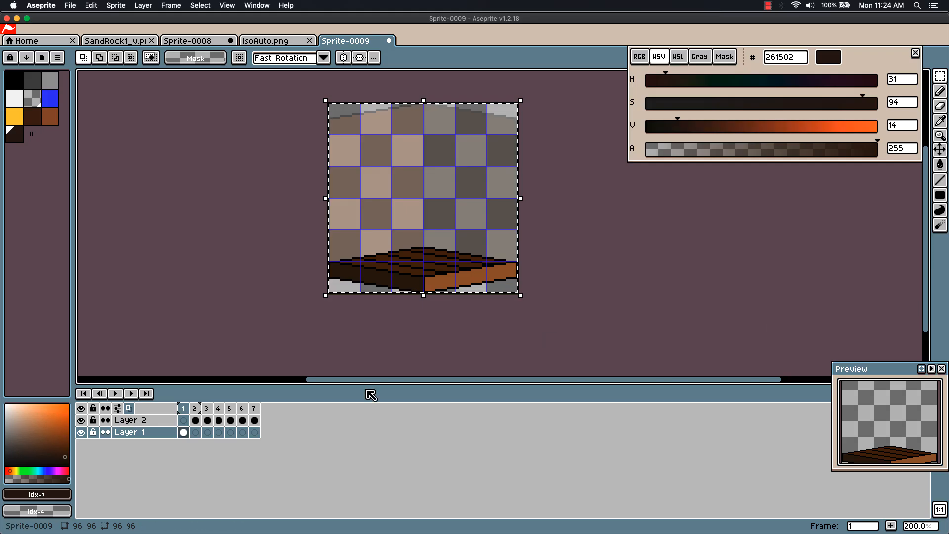
click(198, 420)
click(197, 420)
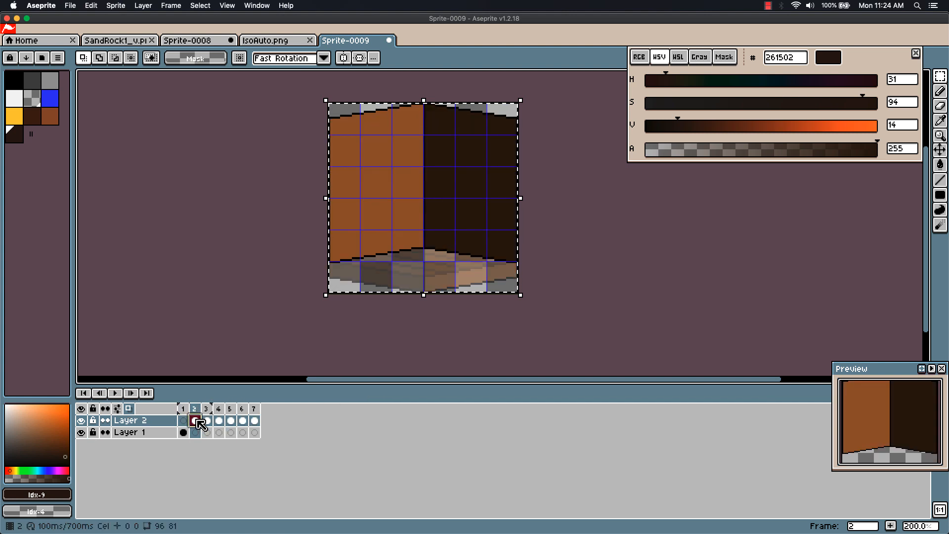
click(411, 371)
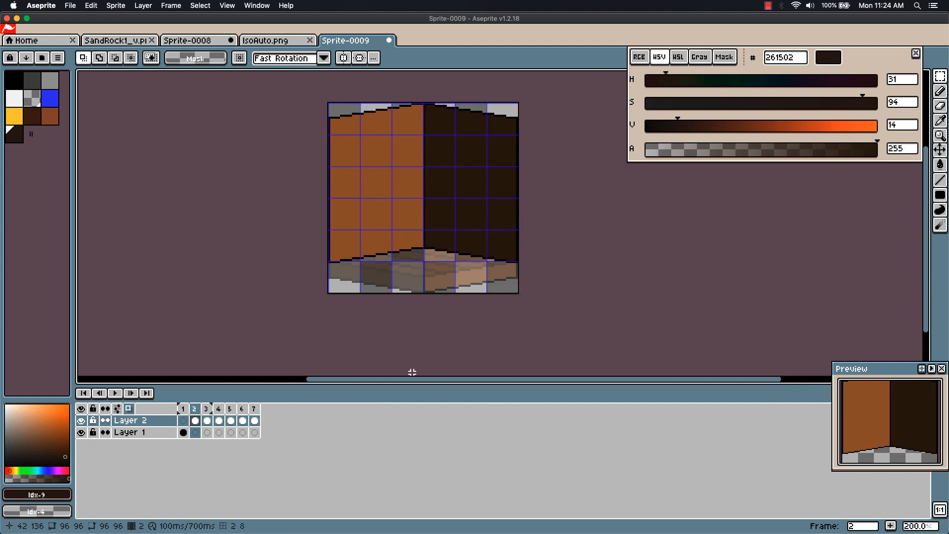
key(v)
key(super+a)
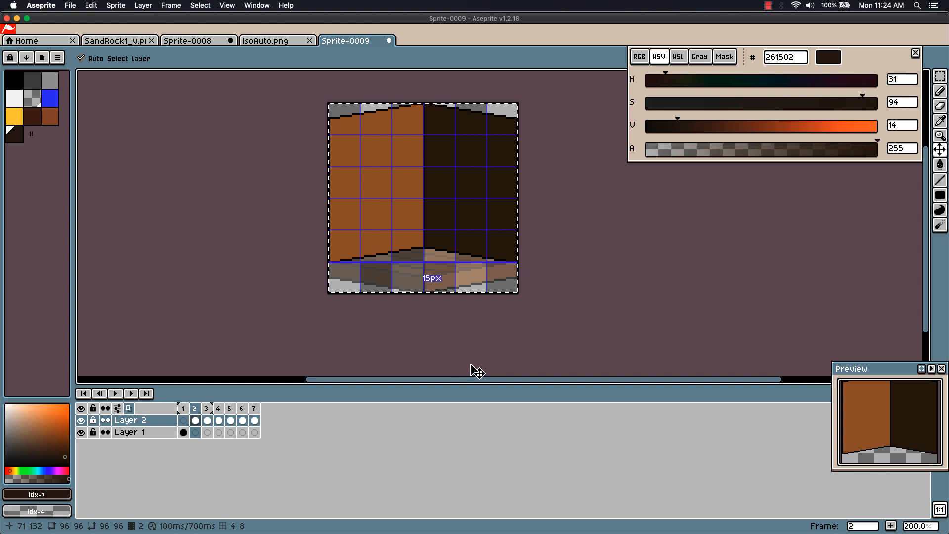
key(m)
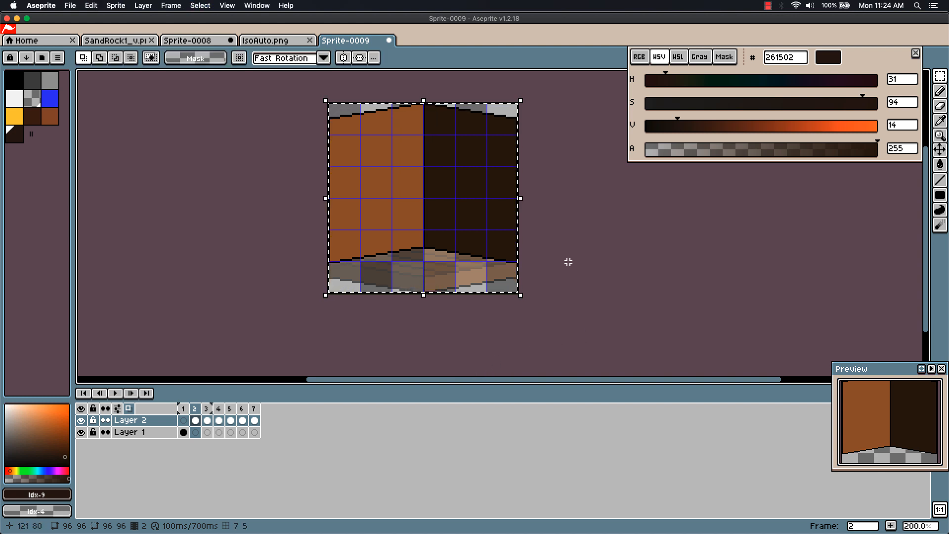
Switch to Tilesetter and turn off Composite for the top-left corner tile of the border set
key(super+Tab)
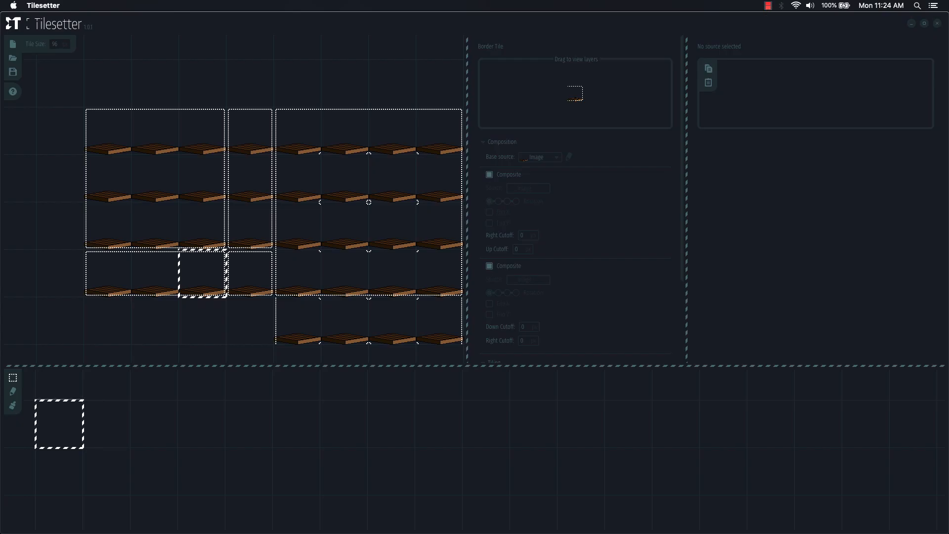
key(super+v)
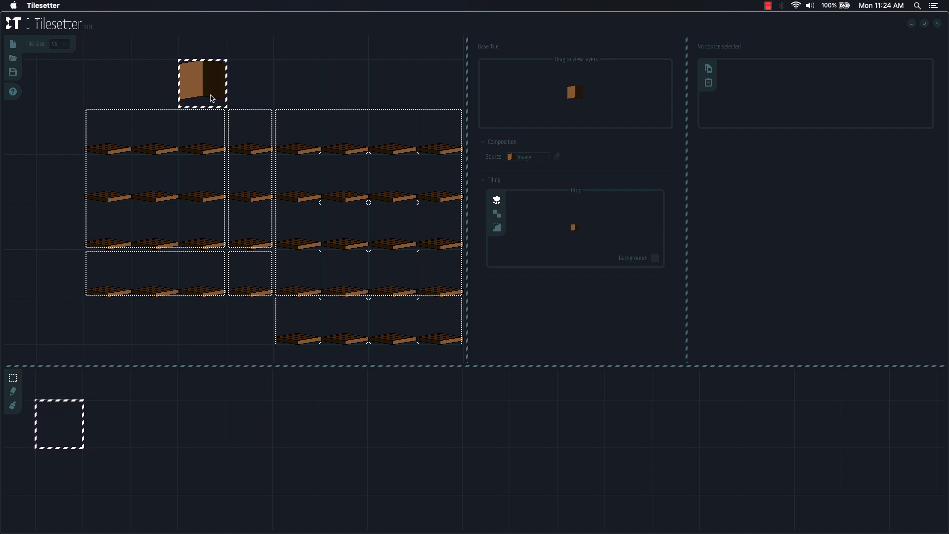
key(ctrl+z)
click(107, 136)
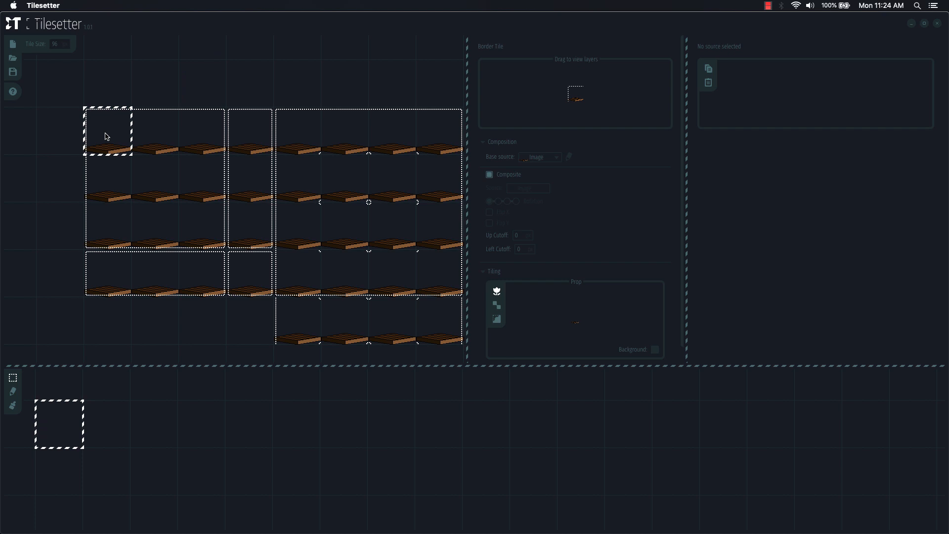
click(491, 178)
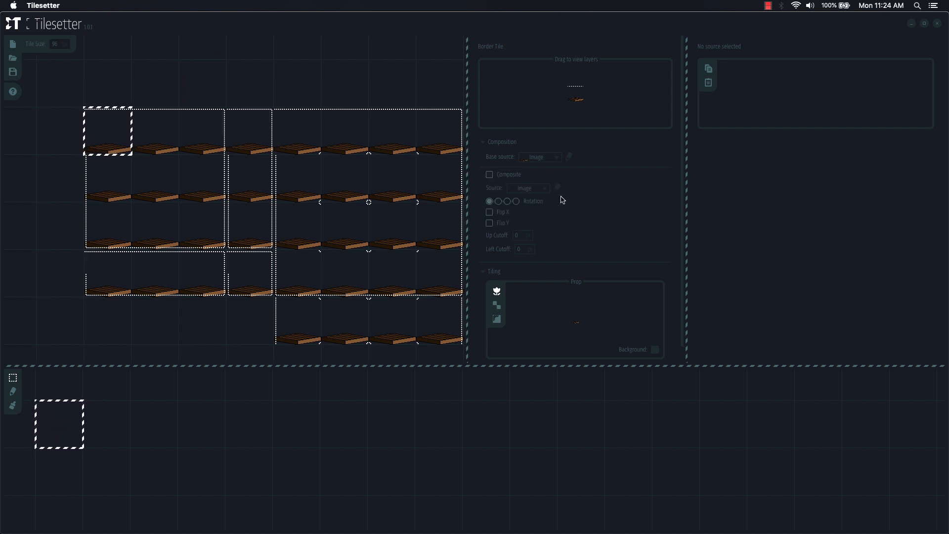
Set the top-left corner tile's source to the image of the two back walls and compare it with the neighbouring top-edge tile
click(547, 190)
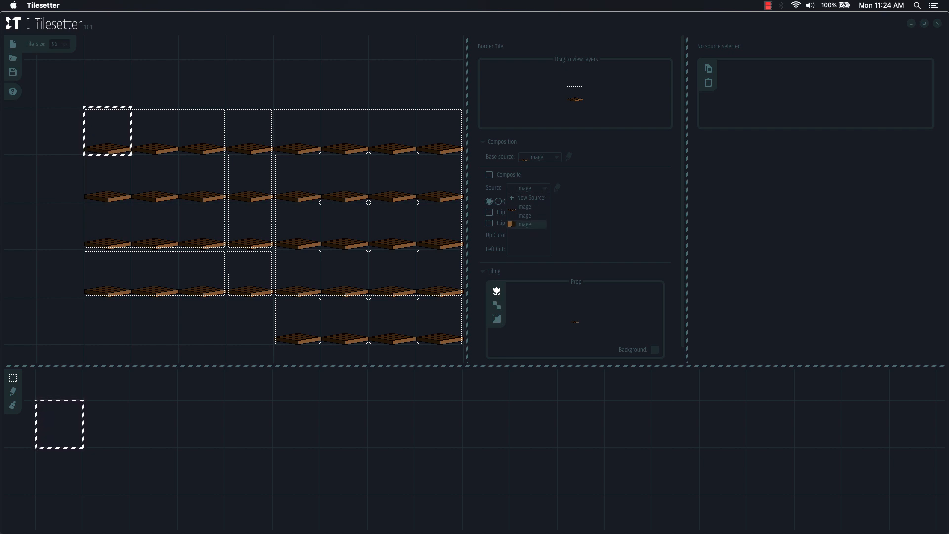
click(534, 226)
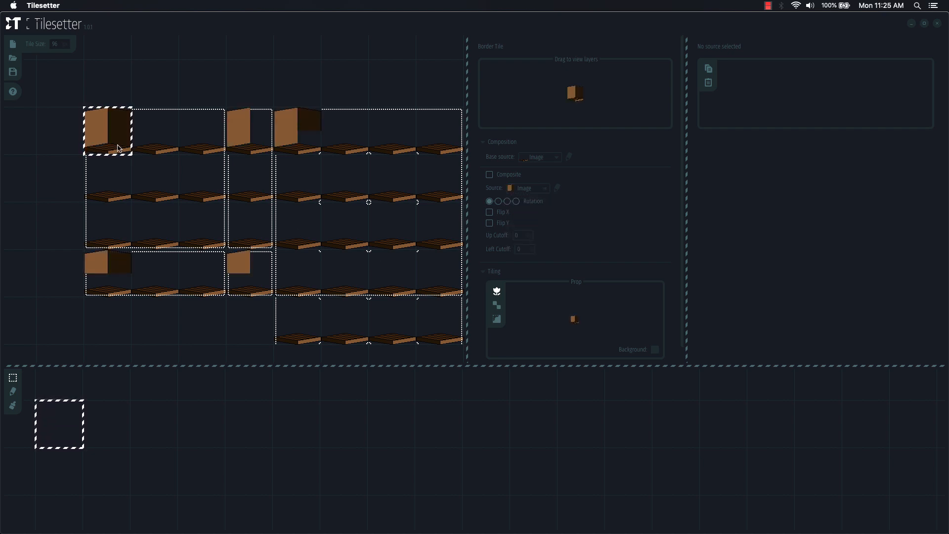
click(156, 127)
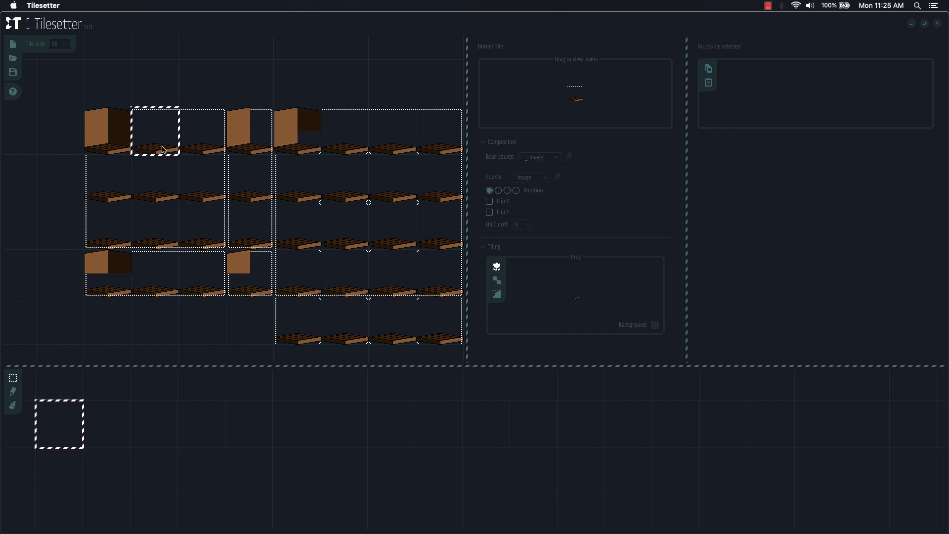
click(112, 141)
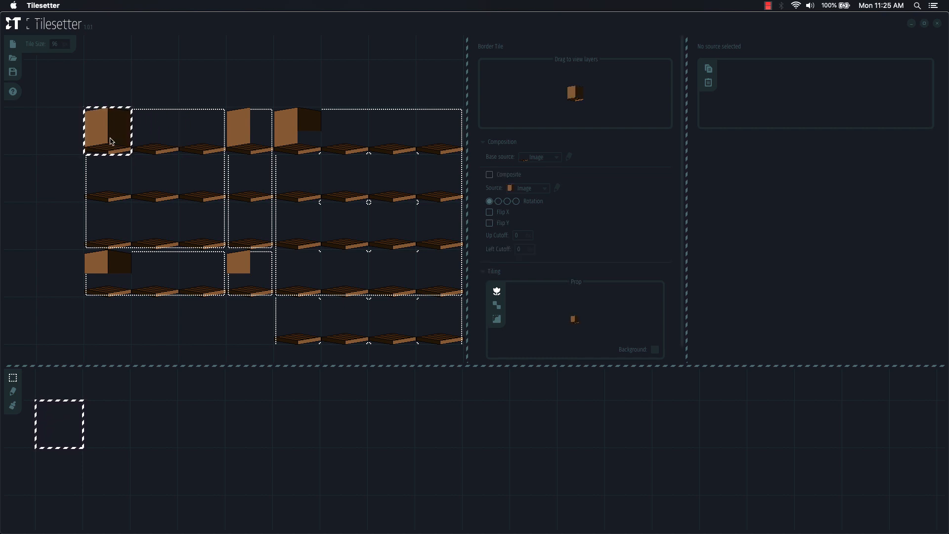
click(156, 141)
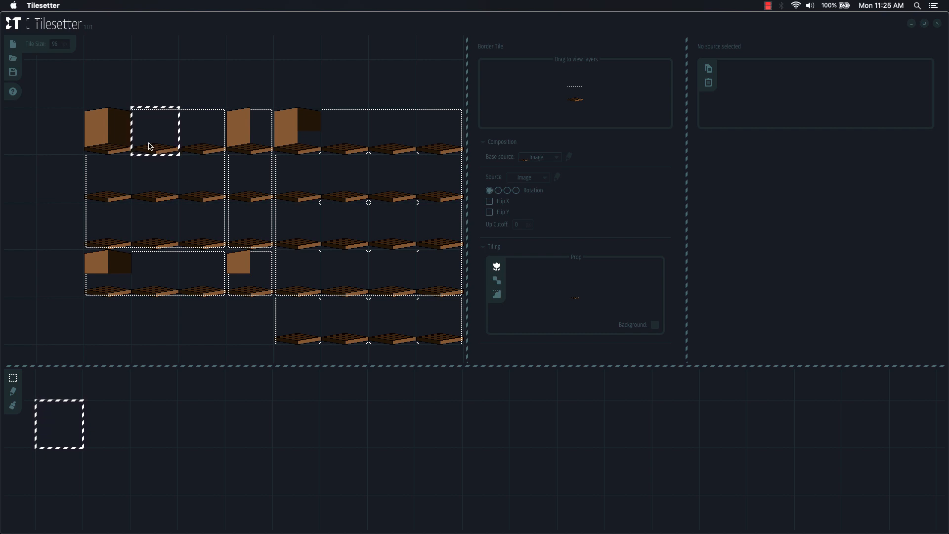
click(123, 131)
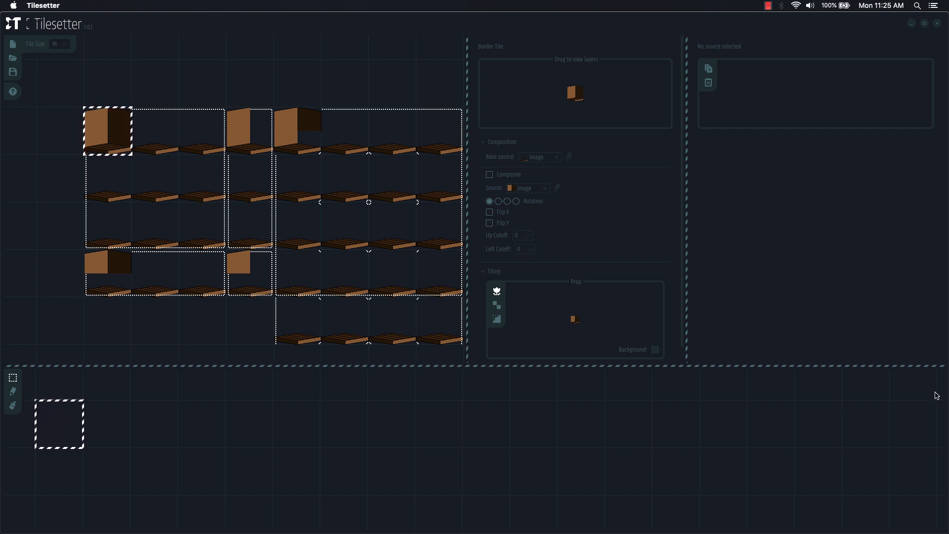
Switch to Aseprite and copy the whole canvas of frame 6 on Layer 2, showing the dark right back wall
key(super+Tab)
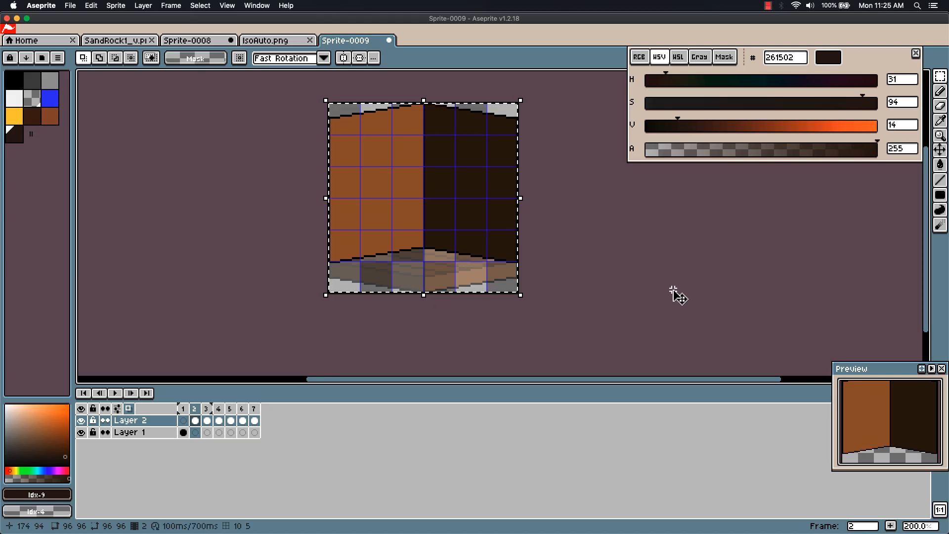
click(206, 409)
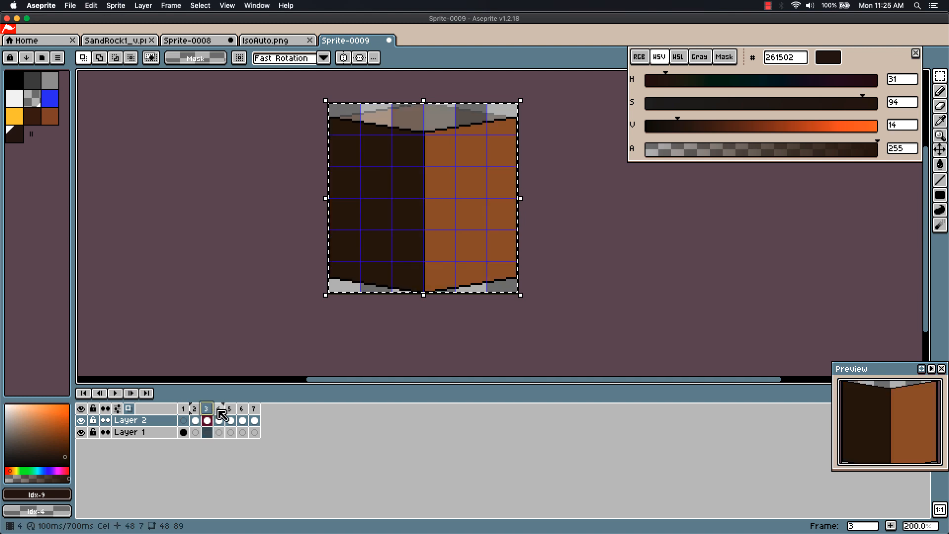
click(218, 409)
click(231, 414)
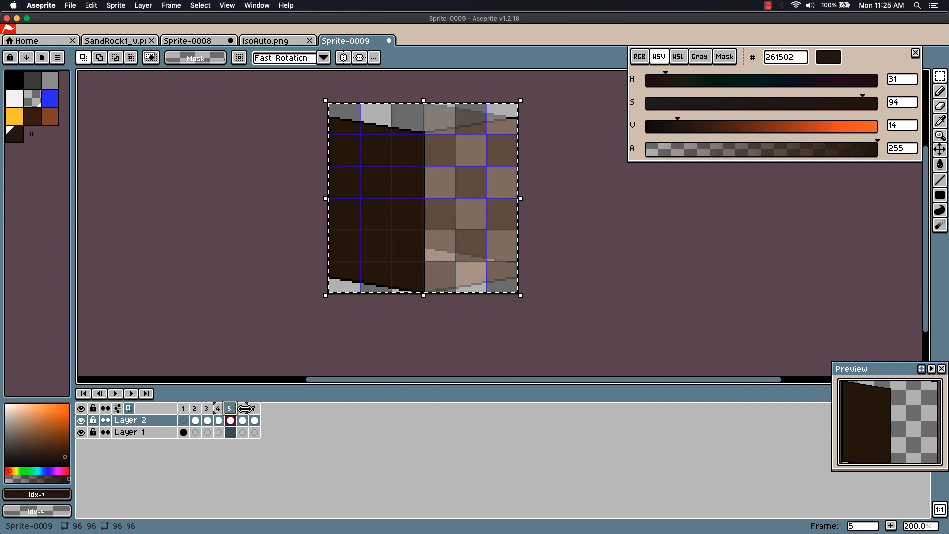
click(243, 416)
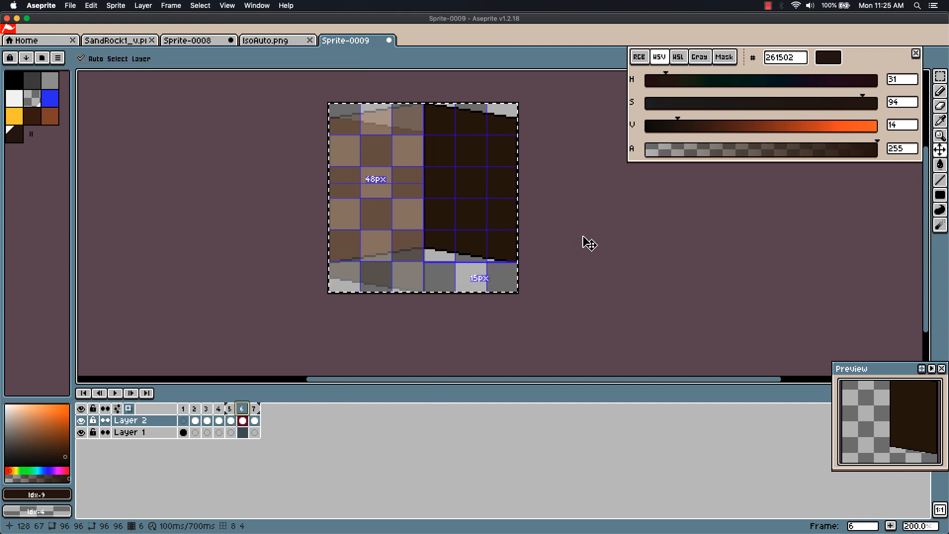
click(541, 350)
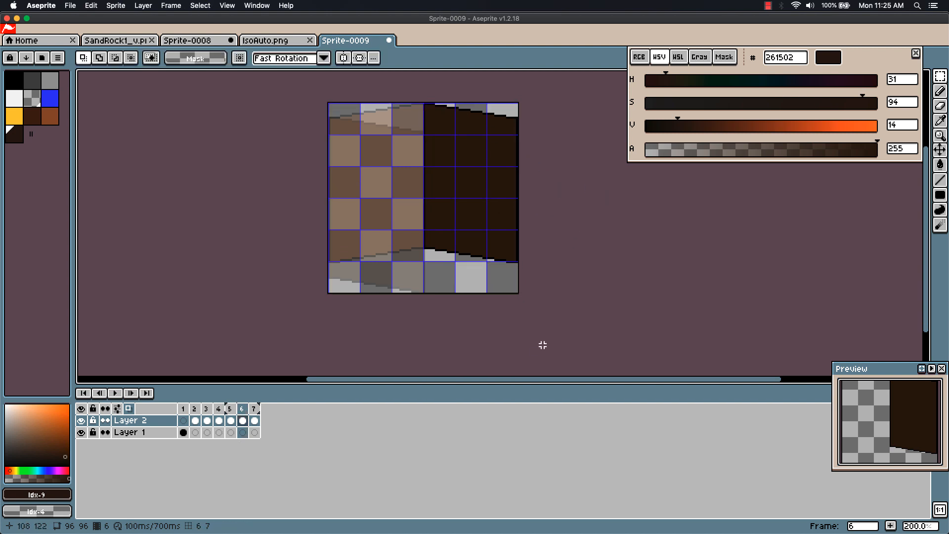
key(super+a)
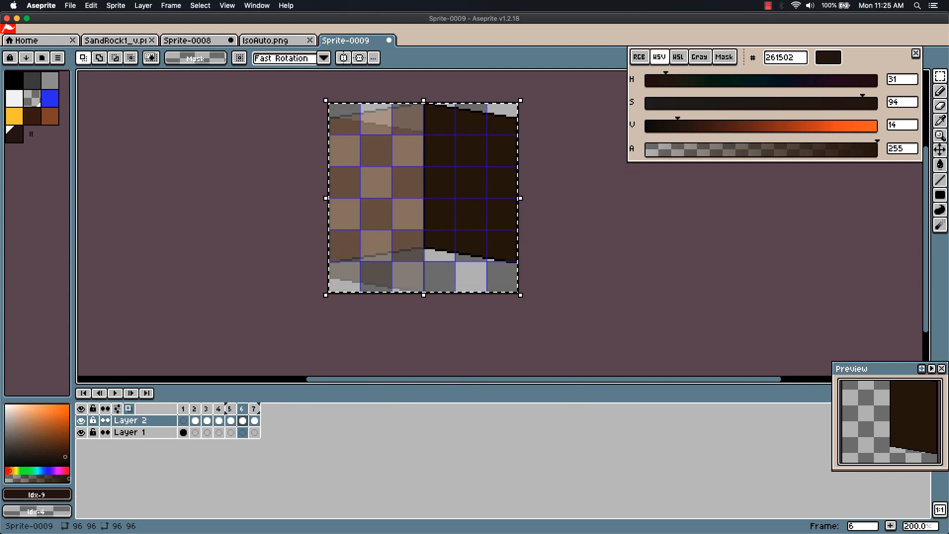
Switch to Tilesetter, paste the dark wall, delete its extra base tile, and use the image as the top-edge border tile's source
key(super+Tab)
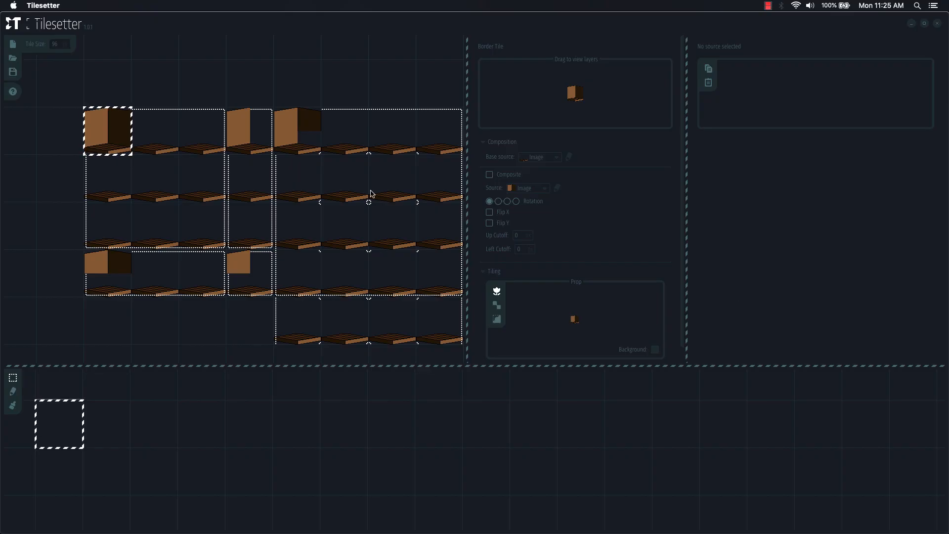
key(super+v)
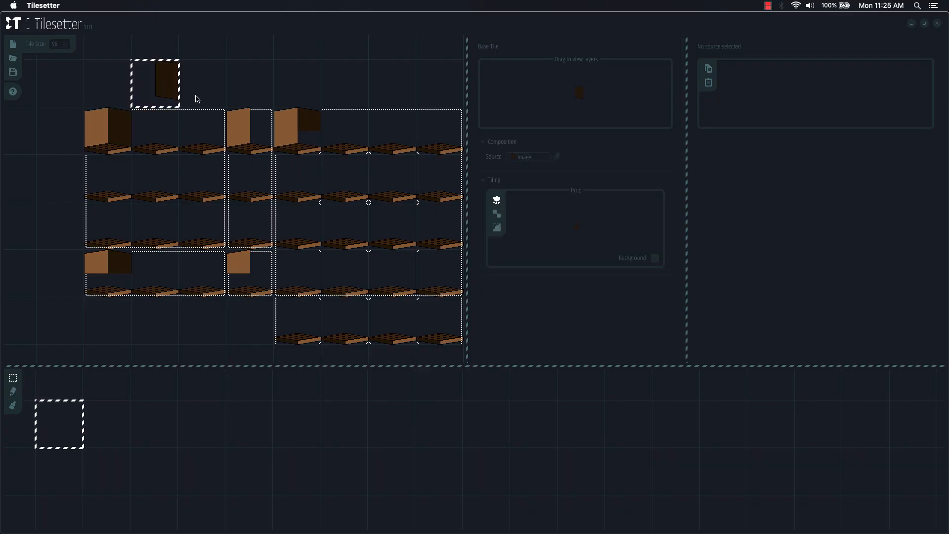
key(Delete)
click(177, 147)
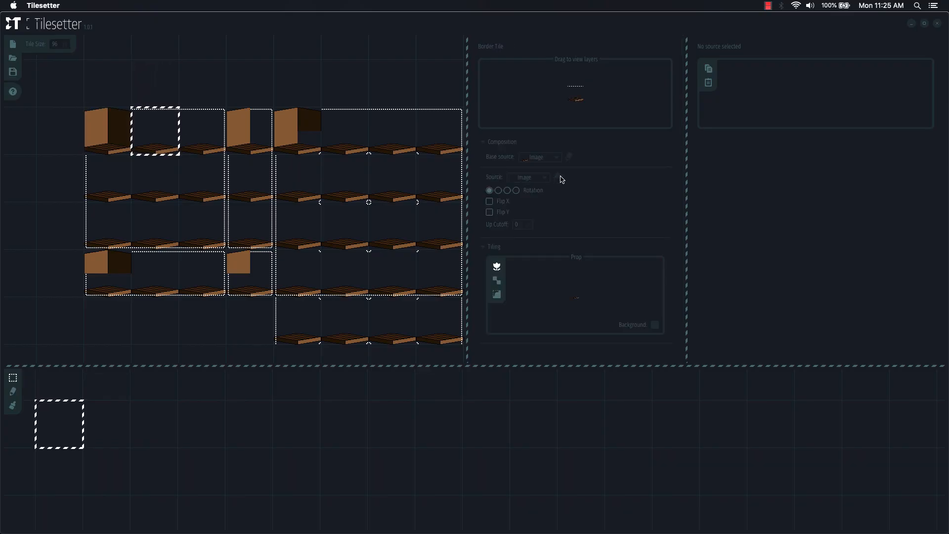
click(541, 179)
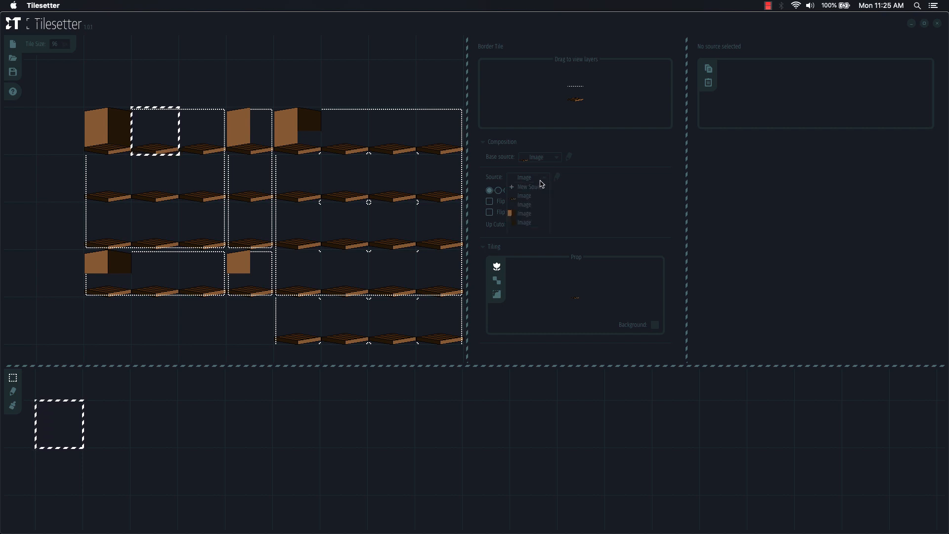
click(525, 223)
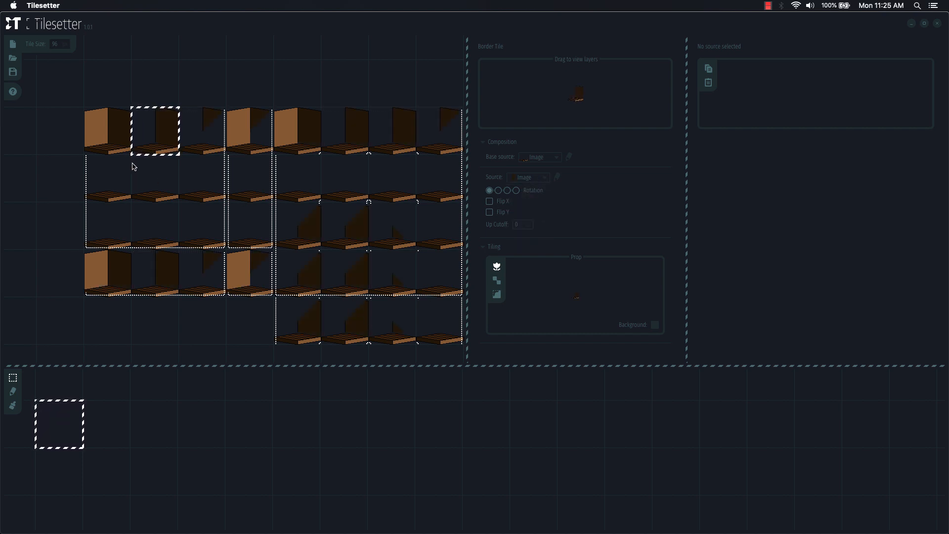
Turn off Composite for the top-right corner tile of the border set
click(214, 133)
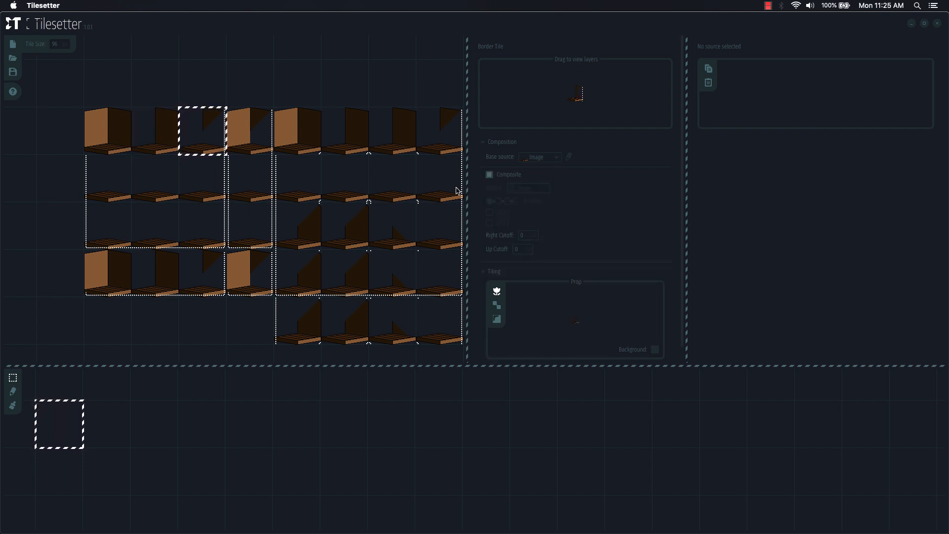
click(489, 174)
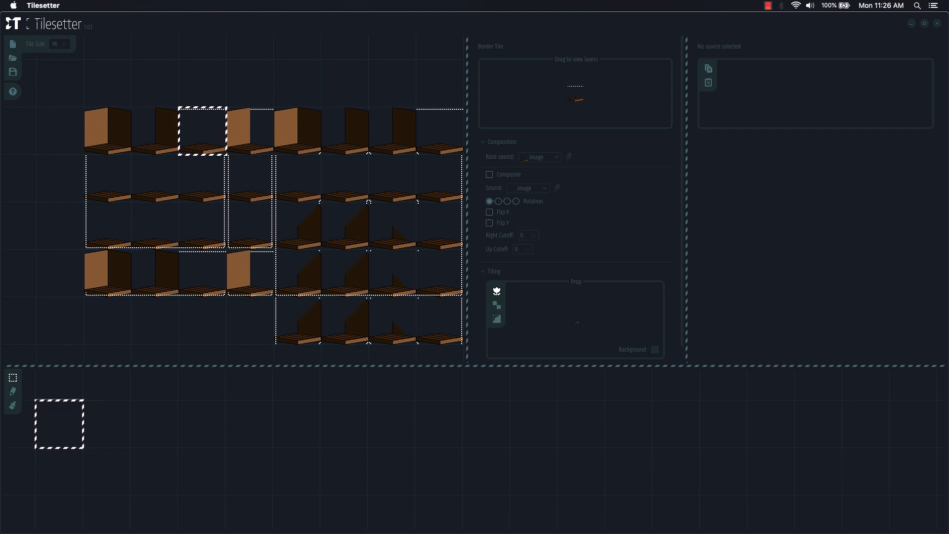
Switch to Aseprite and duplicate frame 6, which holds the dark right back wall on Layer 2
key(super+Tab)
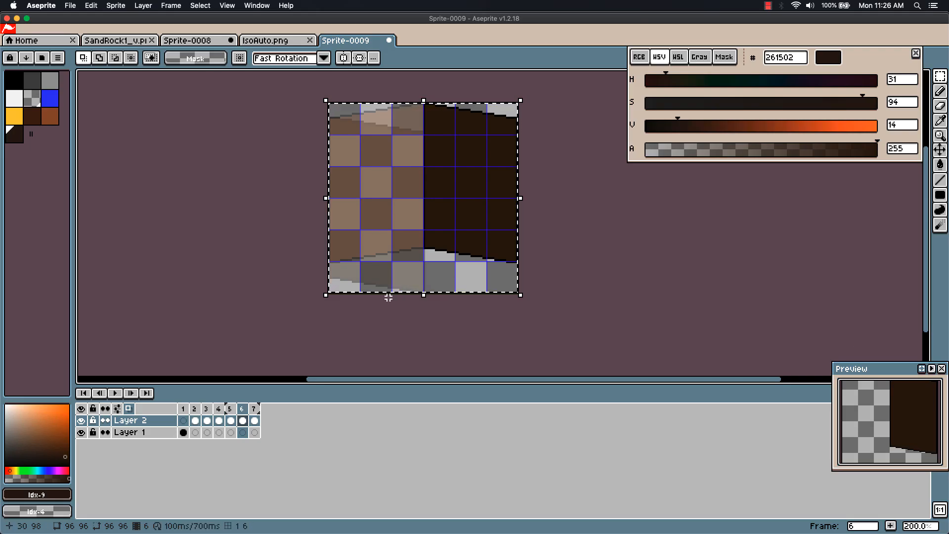
click(256, 411)
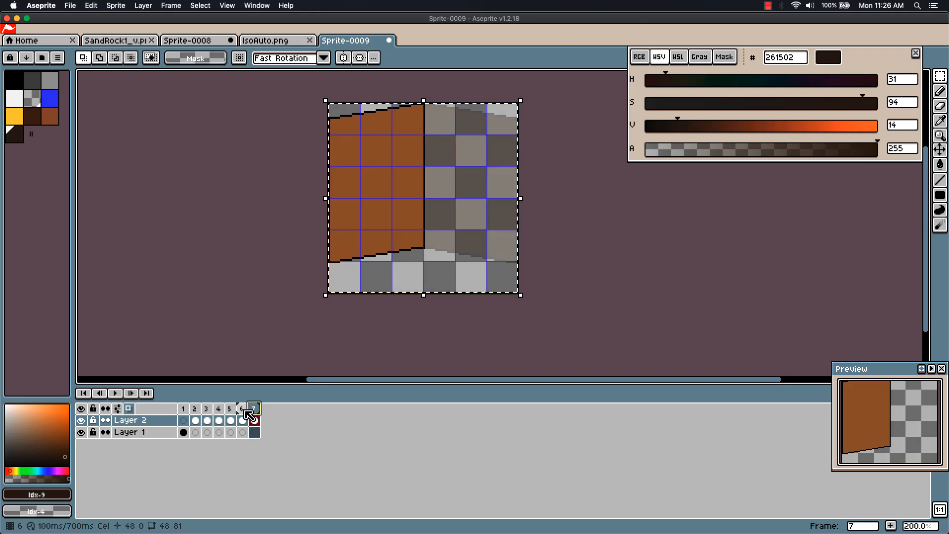
click(242, 420)
click(228, 418)
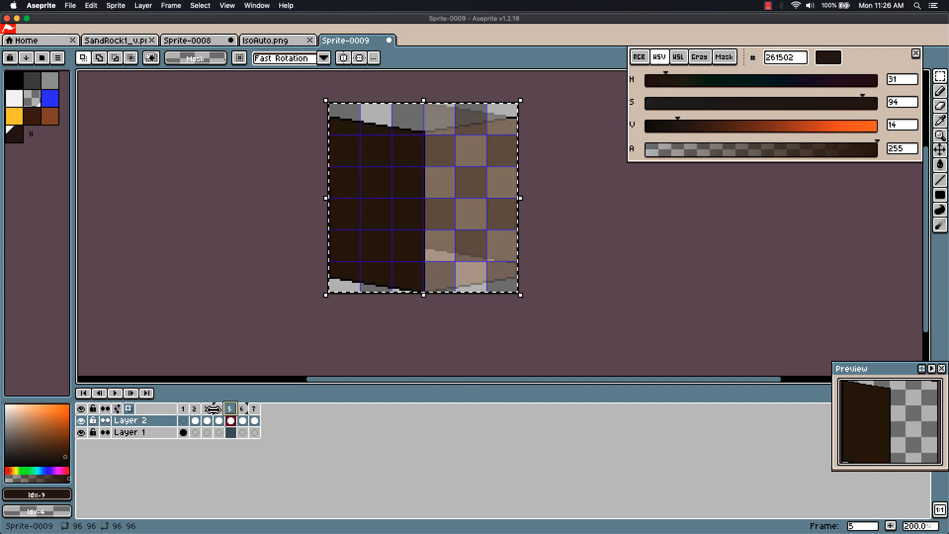
click(218, 419)
click(207, 420)
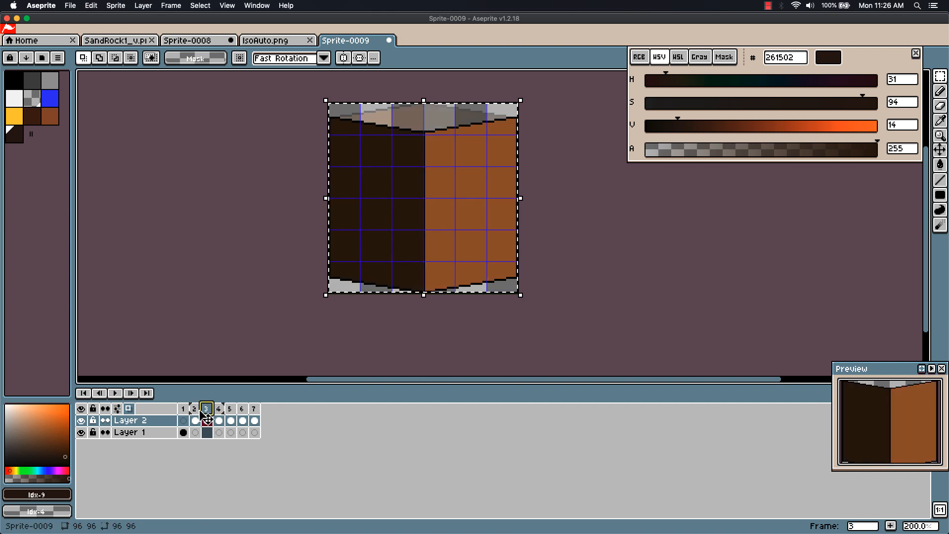
click(196, 418)
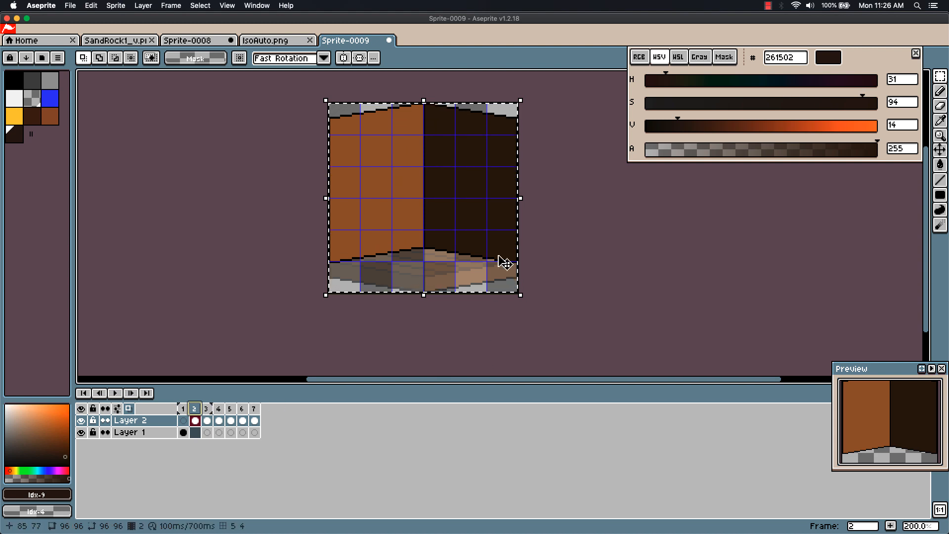
click(219, 420)
click(231, 420)
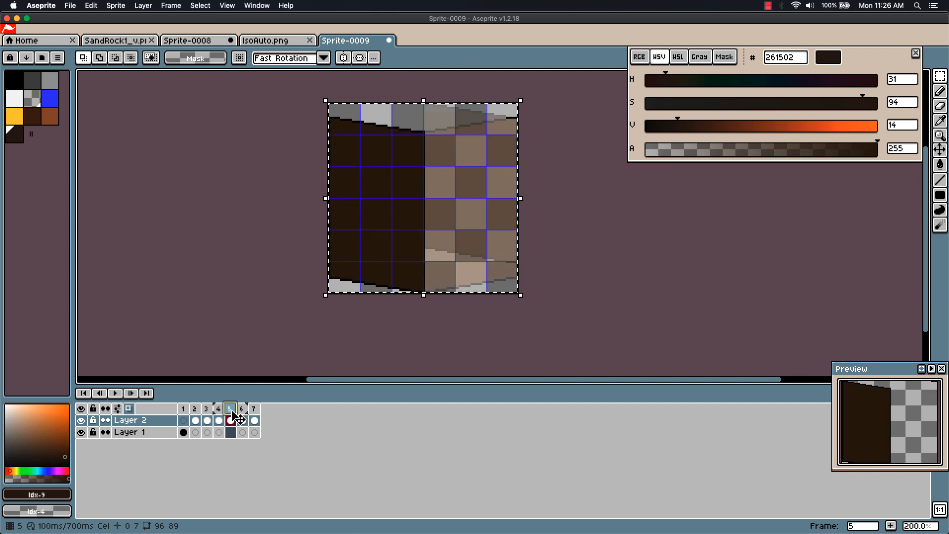
click(243, 420)
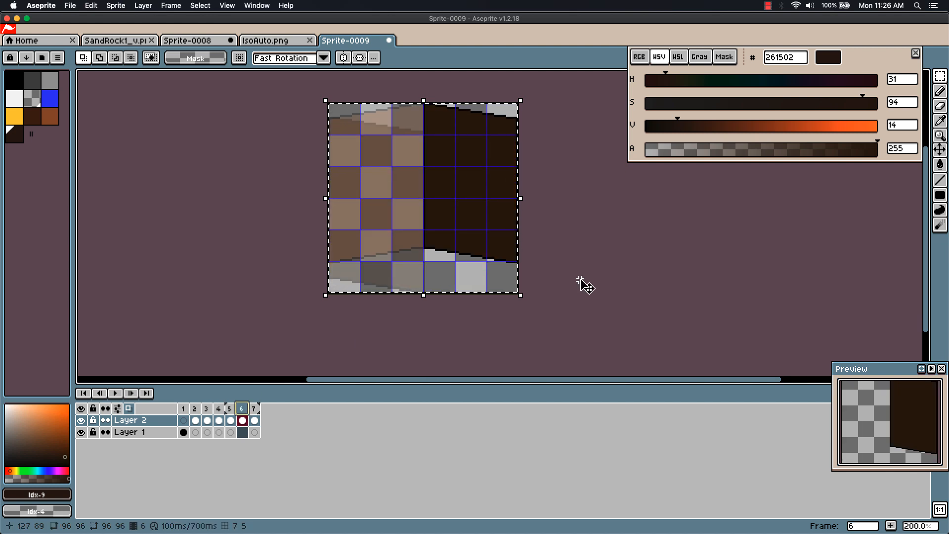
key(i)
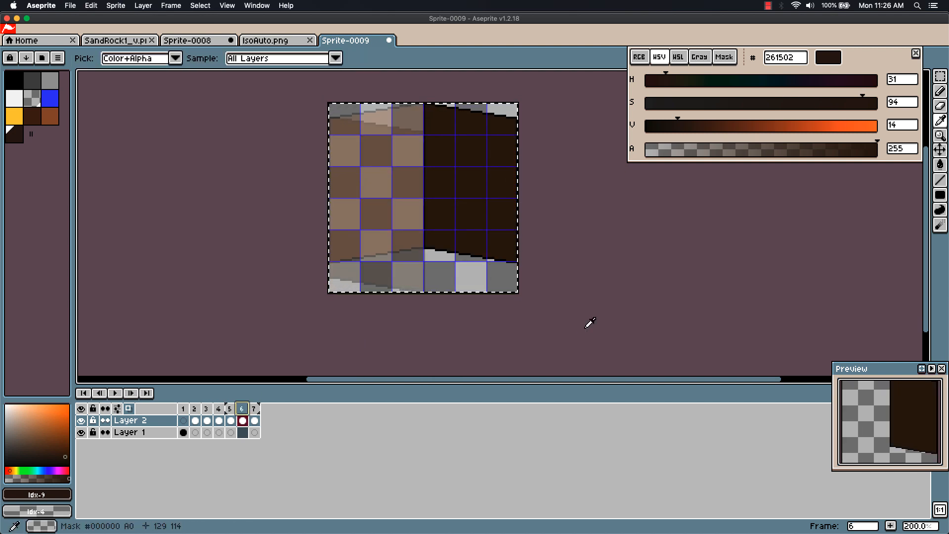
key(alt+n)
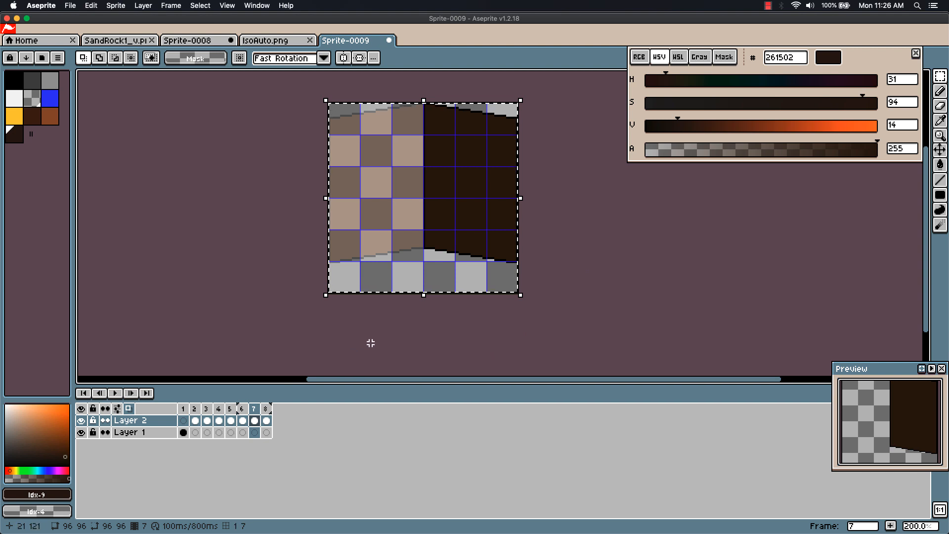
Copy frame 4's orange right front wall, paste it over the dark back wall in frame 6, and switch to Tilesetter
click(229, 409)
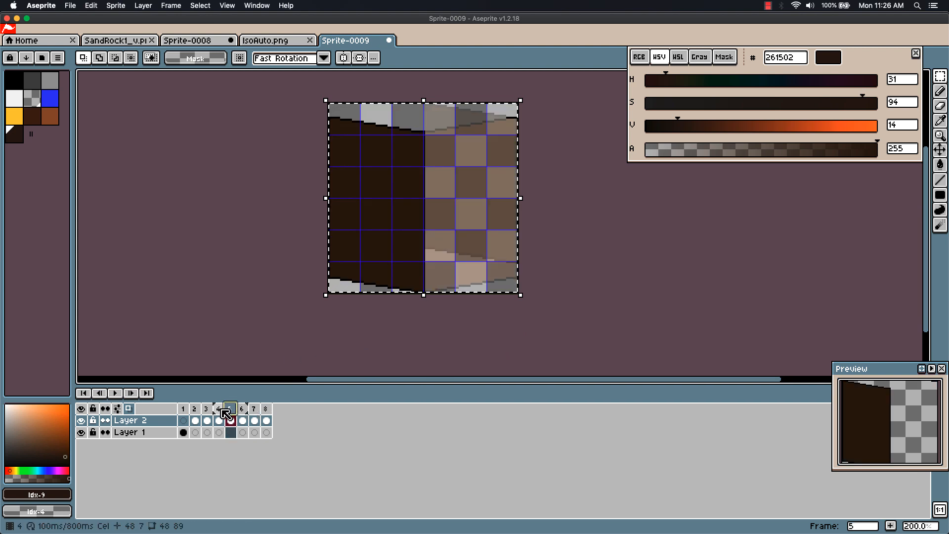
click(218, 408)
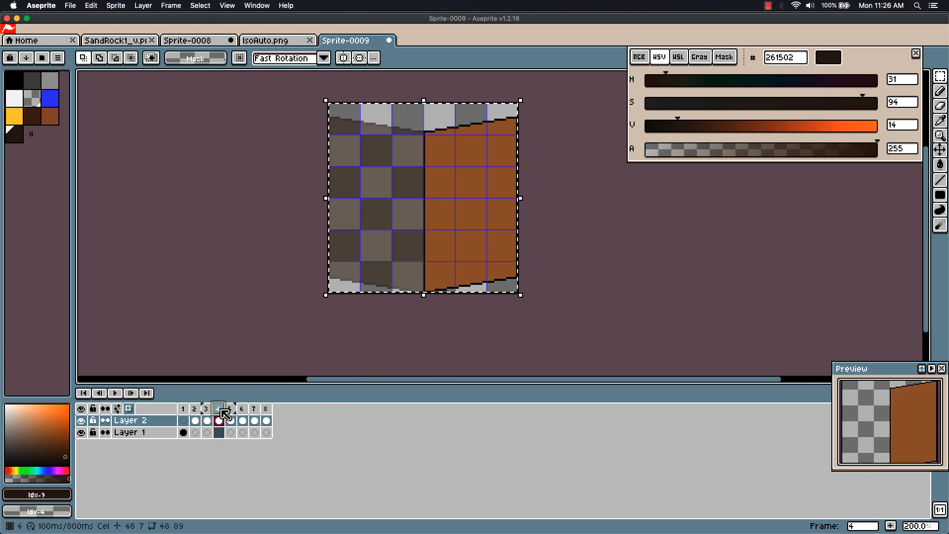
click(539, 339)
key(super+a)
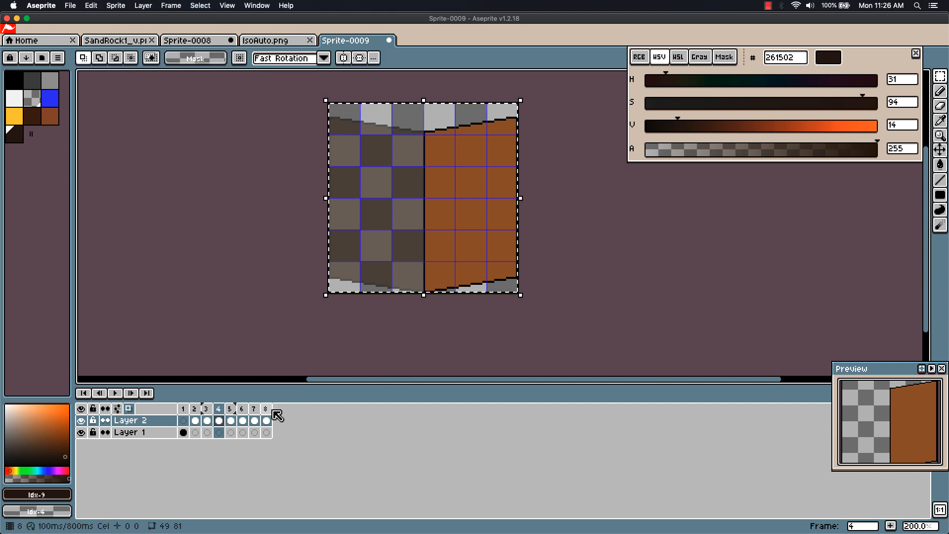
click(242, 420)
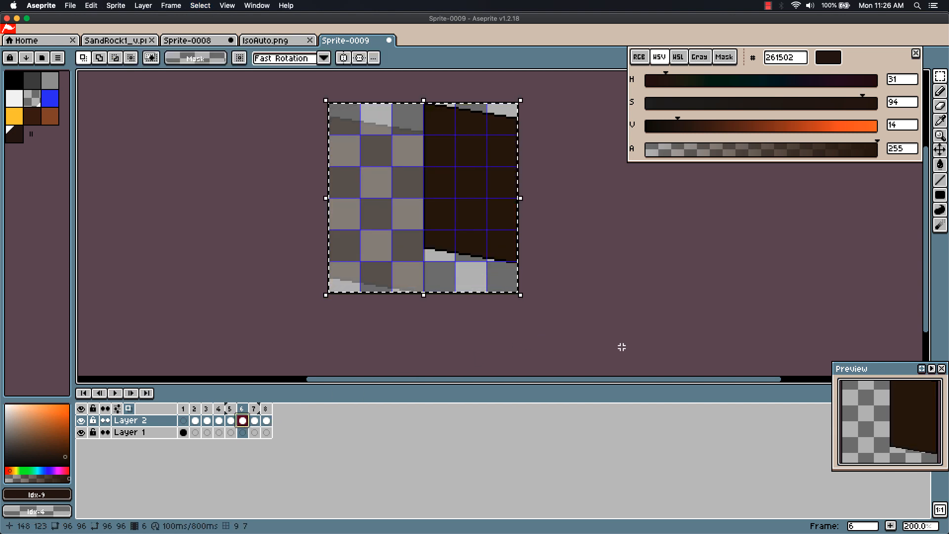
key(super+v)
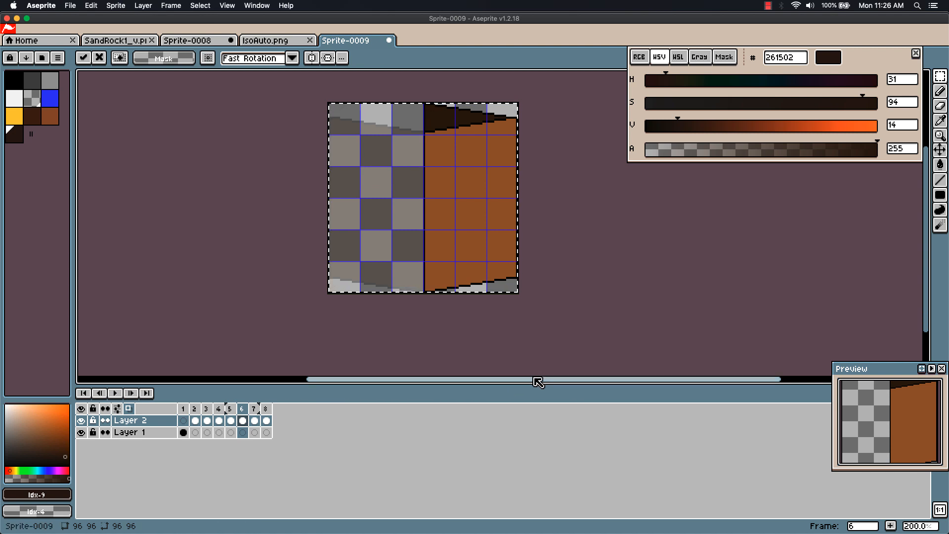
key(Return)
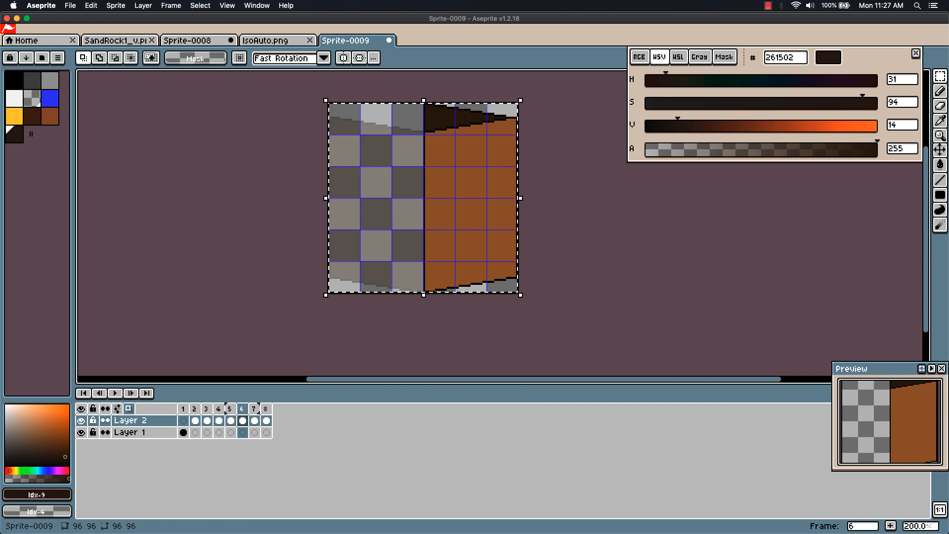
key(super+Tab)
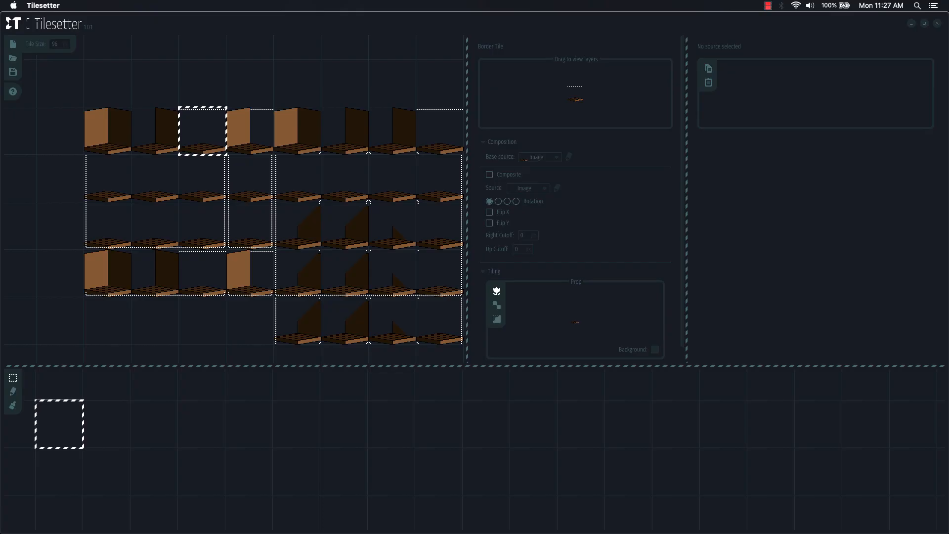
Paste the orange right wall image, undo its extra base tile, use the image as the top-right corner border tile's source, and switch to Aseprite
key(super+v)
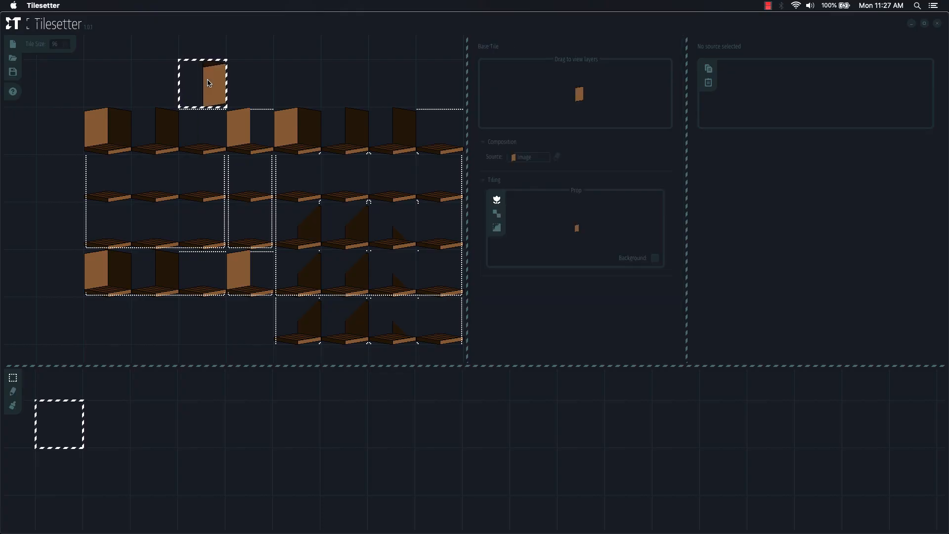
key(super+z)
click(210, 138)
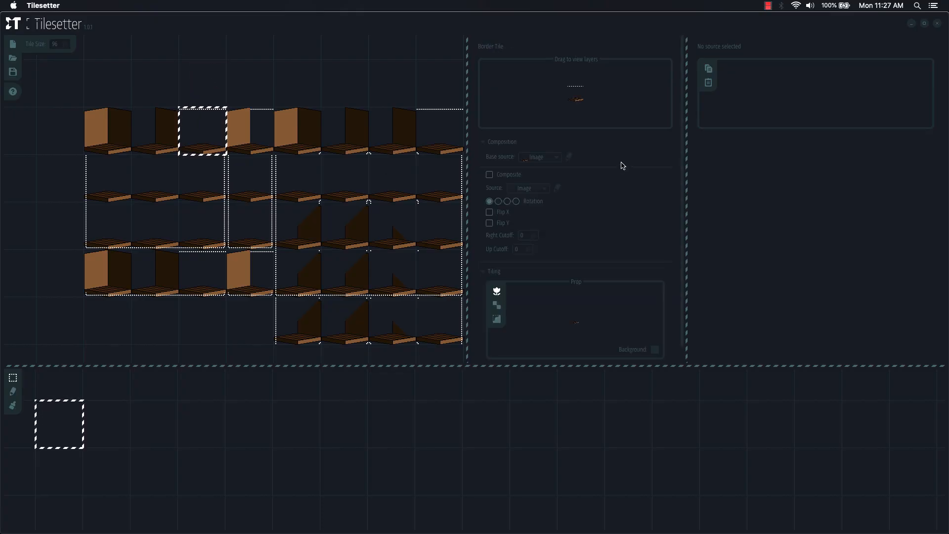
click(547, 188)
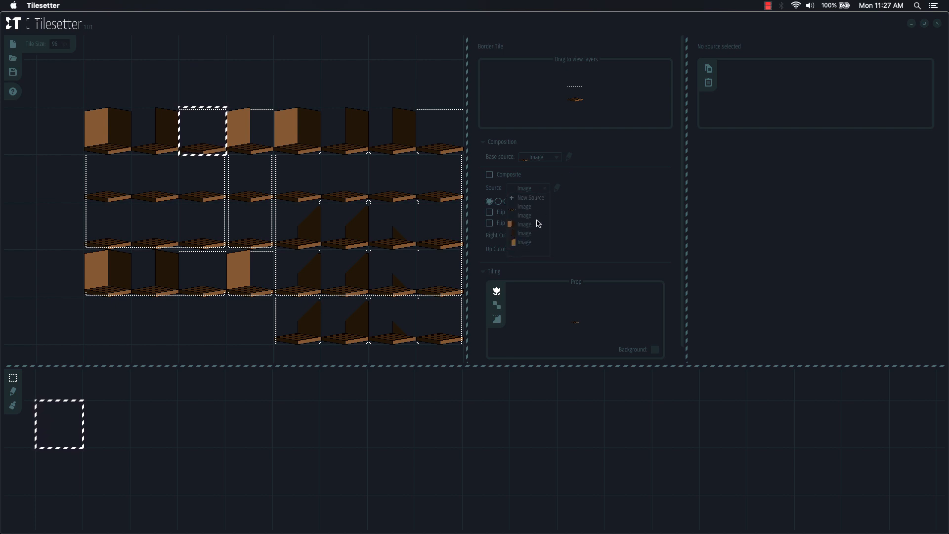
click(522, 243)
scroll(212, 133, up, 2)
scroll(267, 164, up, 2)
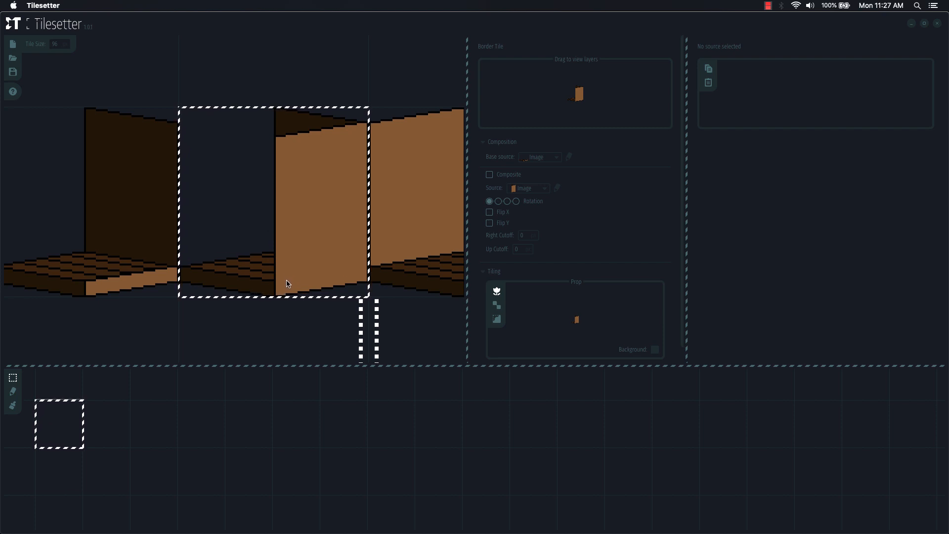
scroll(285, 282, down, 1)
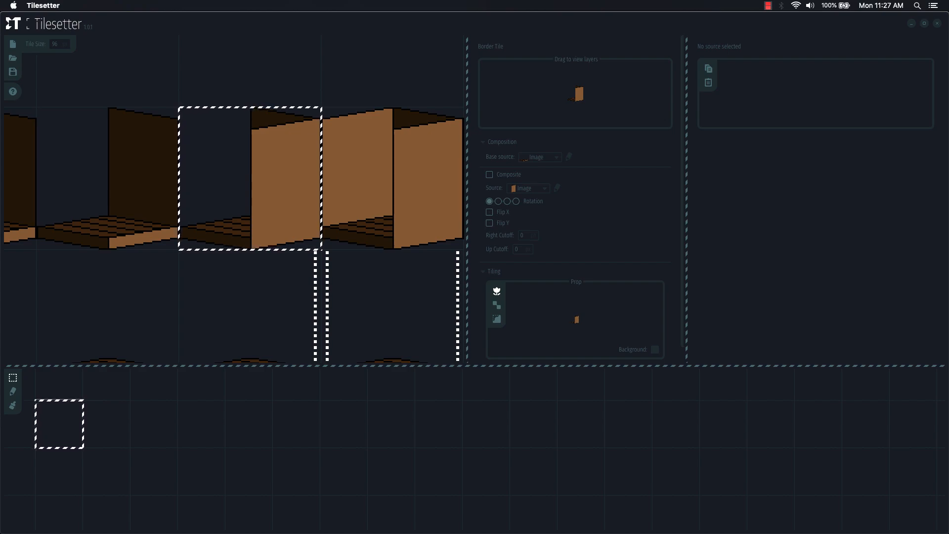
key(super+Tab)
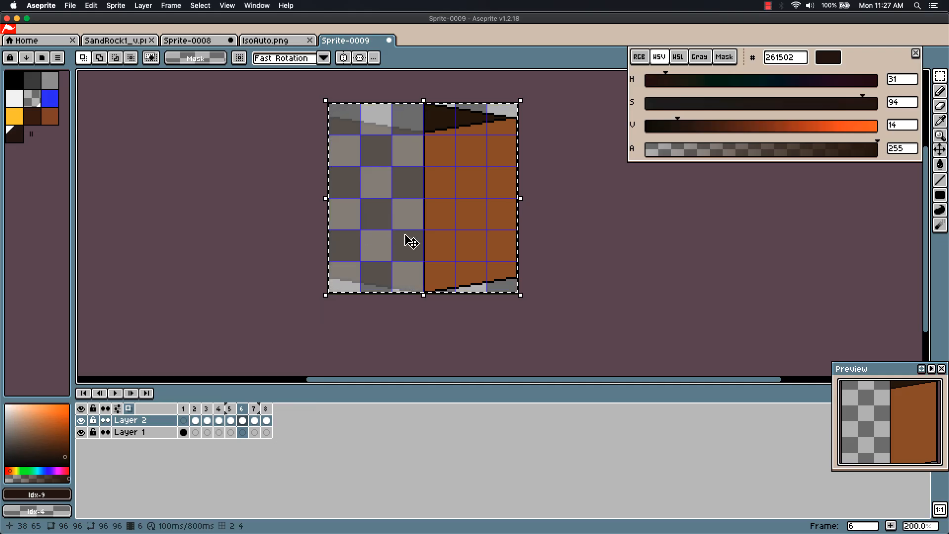
Copy the full right-wall image from frame 4 and paste it into Tilesetter as a new source image
click(218, 409)
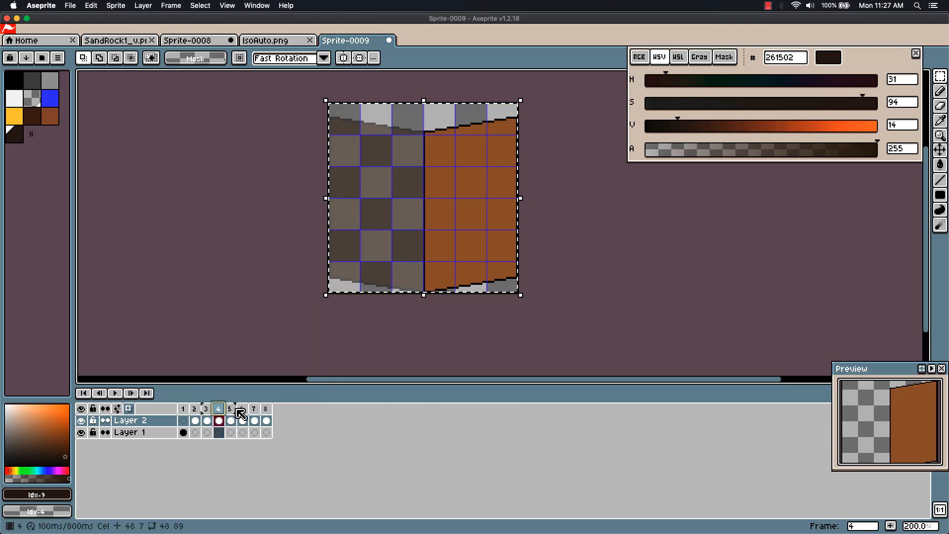
key(super+d)
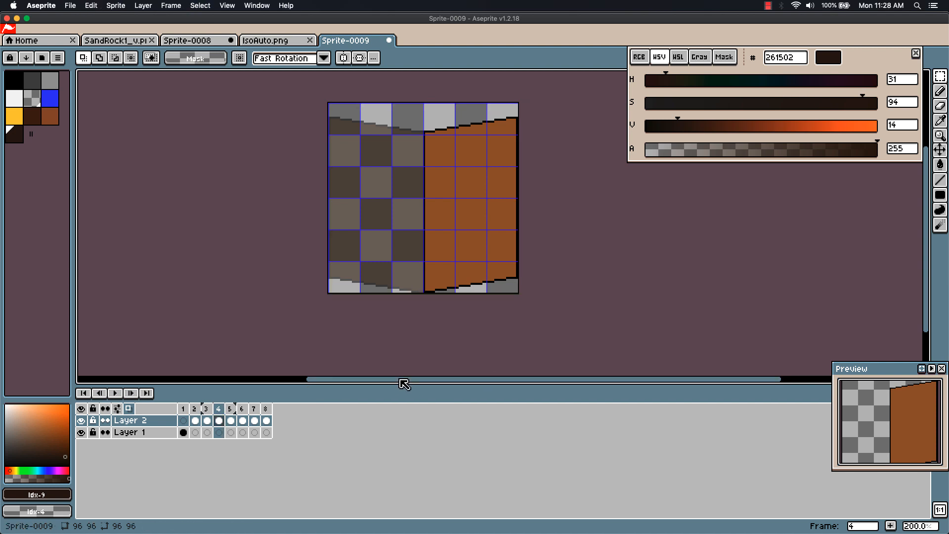
key(super+a)
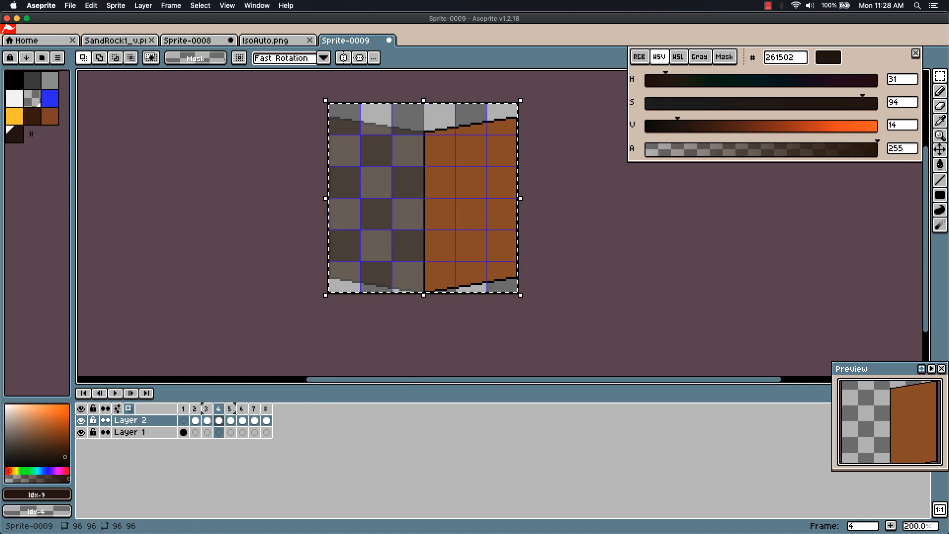
key(super+Tab)
click(248, 74)
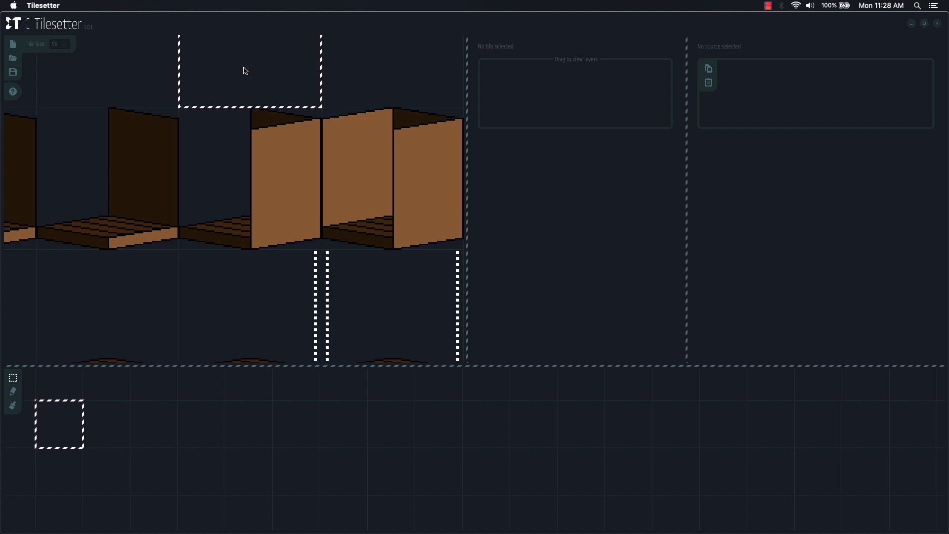
Assign the pasted right-wall image as source of the right-edge border tile and set its rotation to the first option
click(279, 302)
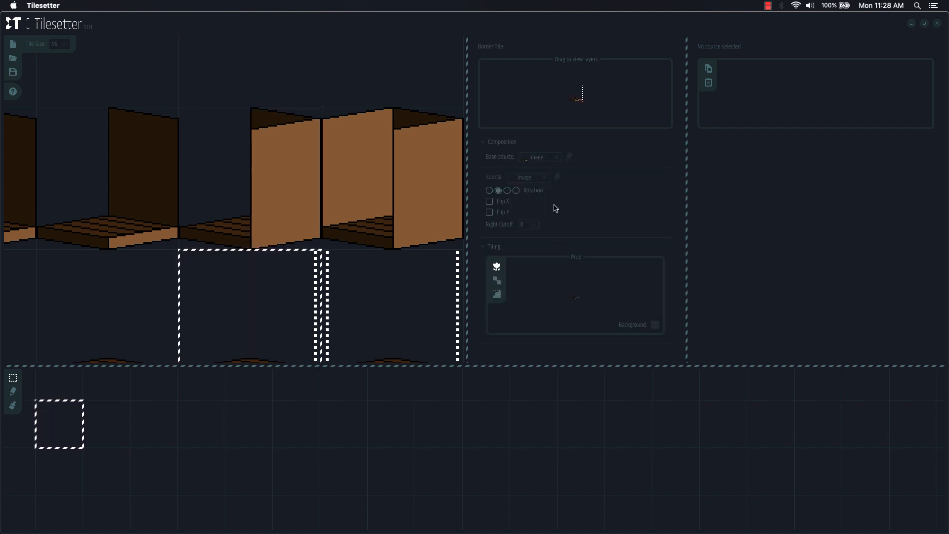
click(542, 183)
click(528, 244)
scroll(409, 290, down, 2)
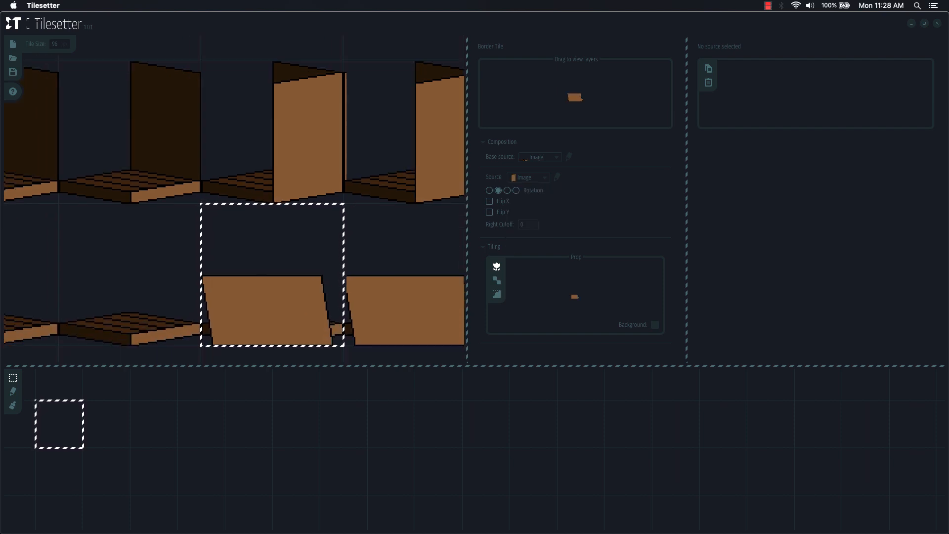
click(508, 192)
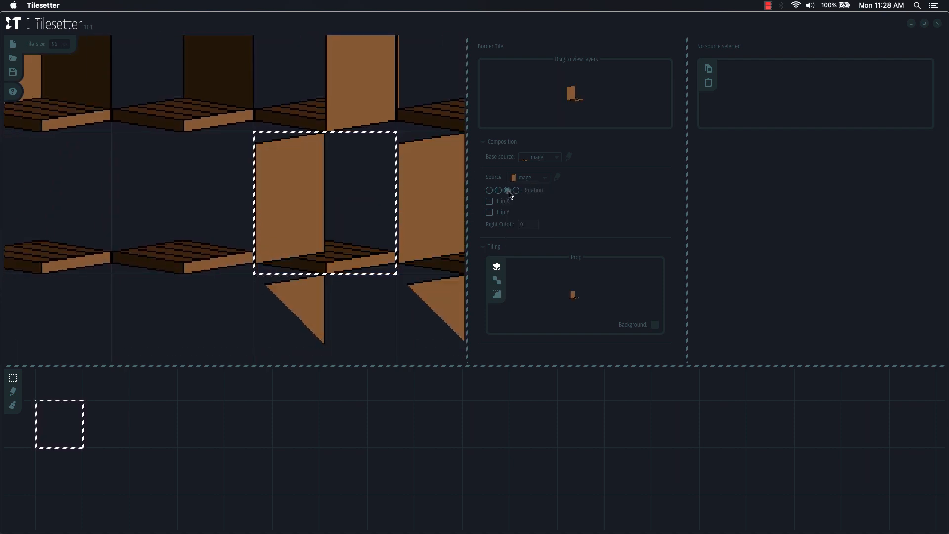
click(516, 191)
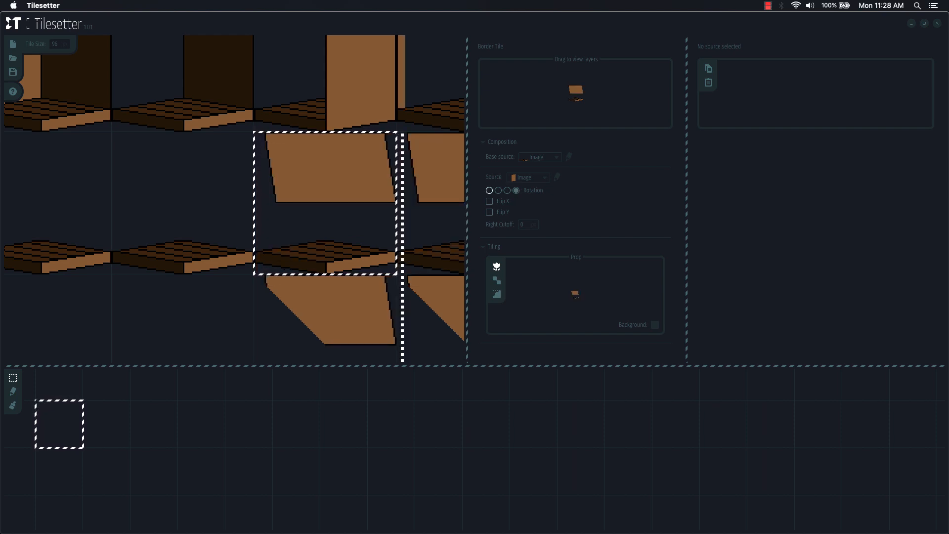
click(489, 191)
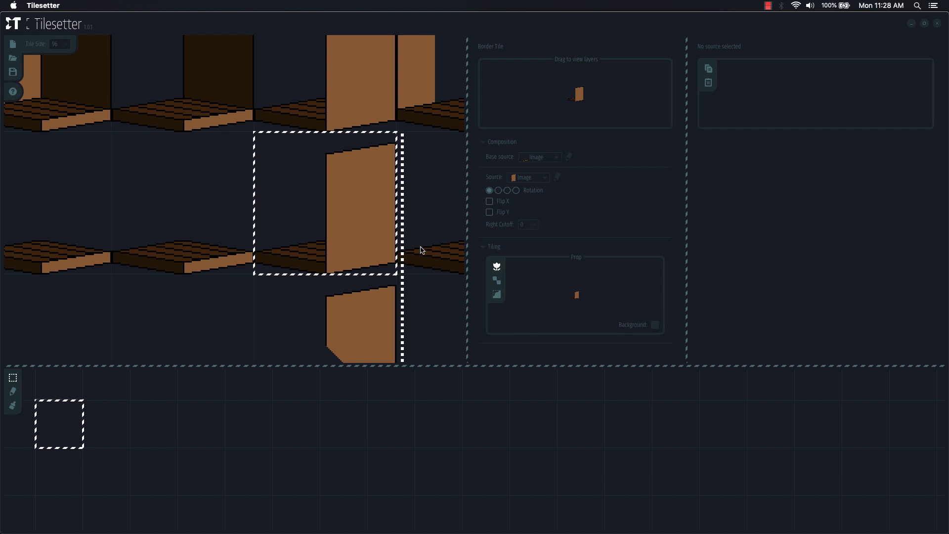
Turn off Composite for the bottom-right corner border tile
scroll(366, 222, down, 1)
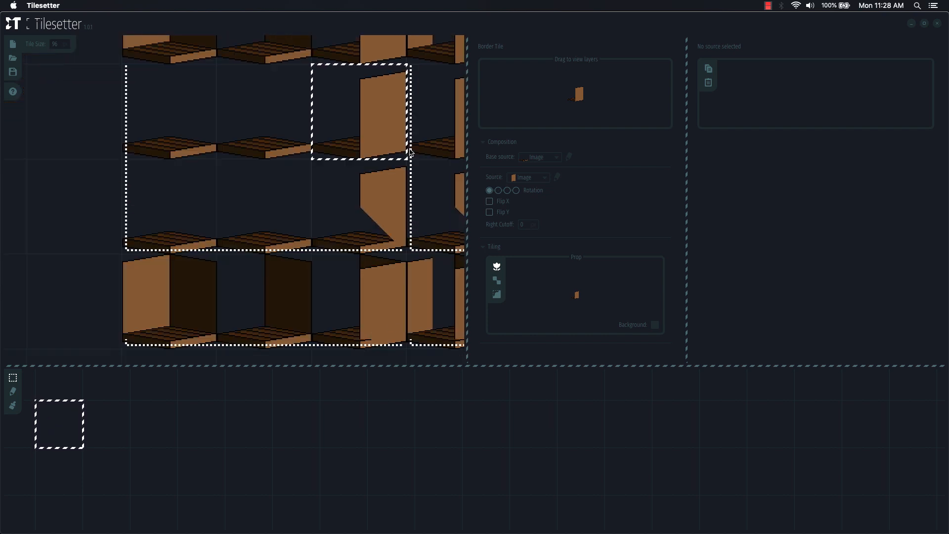
click(376, 227)
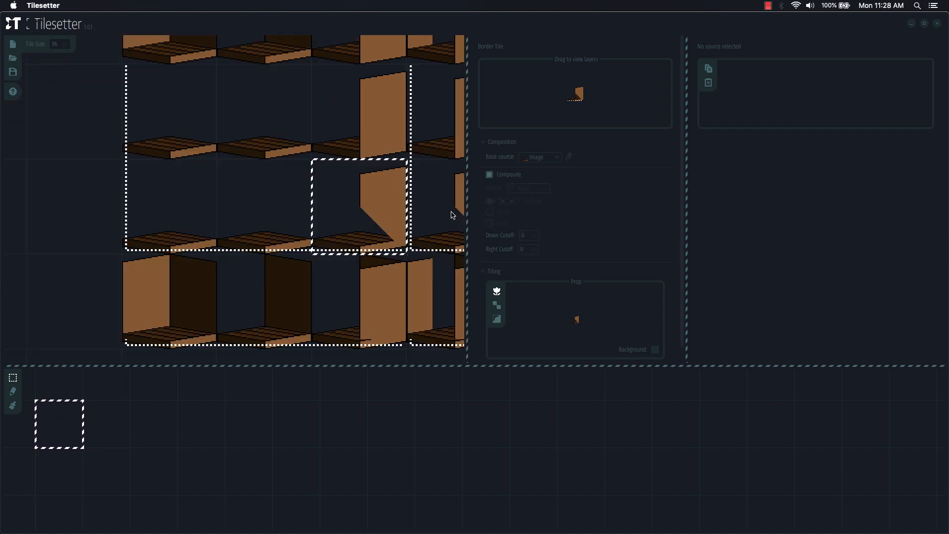
click(489, 175)
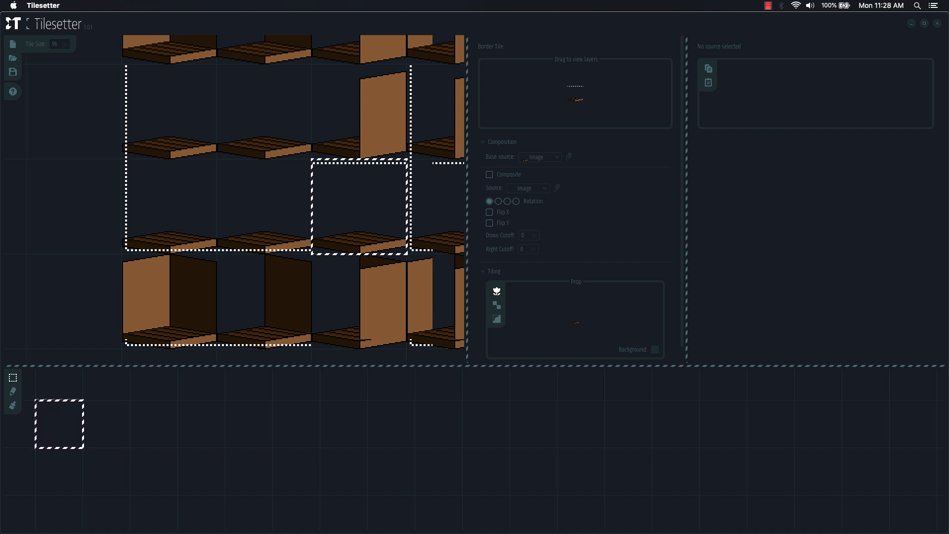
Copy the full two-sided wall image from frame 3 in Aseprite and paste it into an empty Tilesetter cell
key(super+Tab)
click(230, 409)
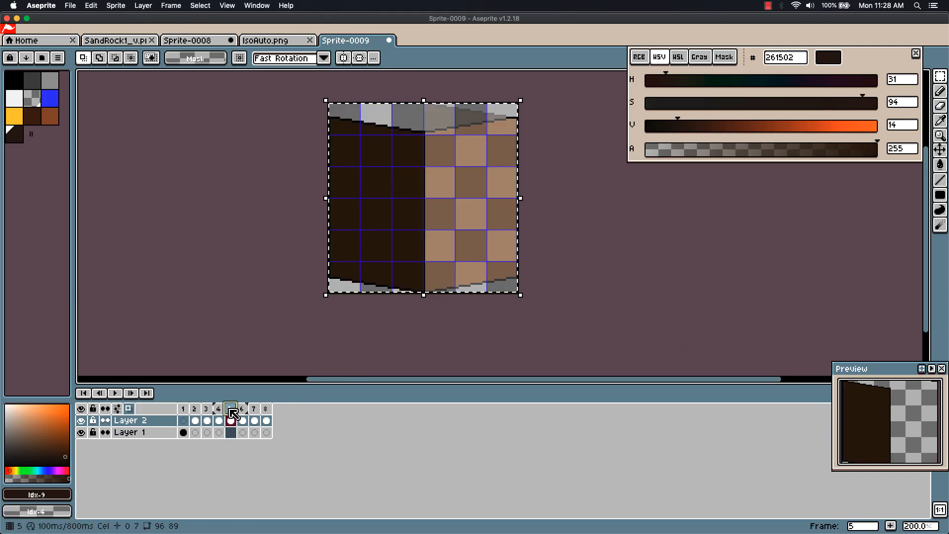
click(218, 409)
click(210, 409)
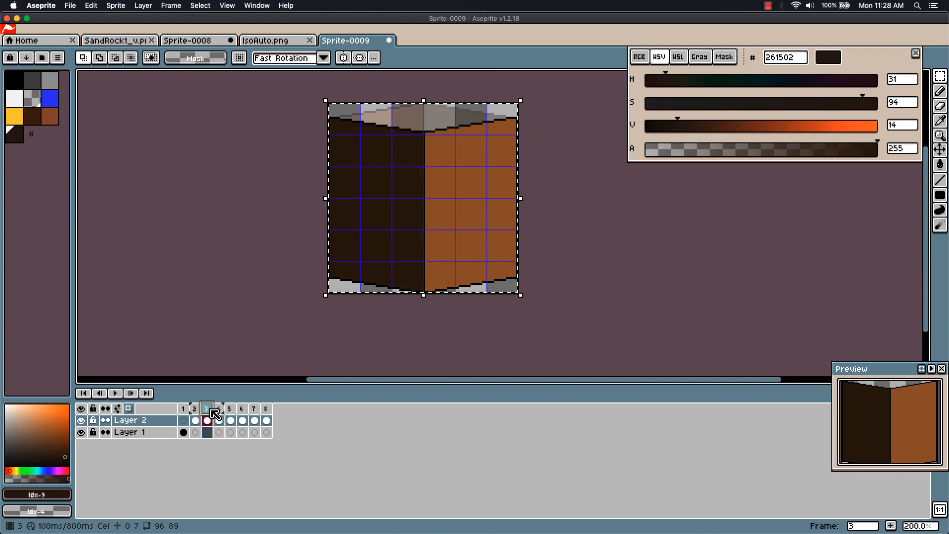
click(582, 336)
key(super+a)
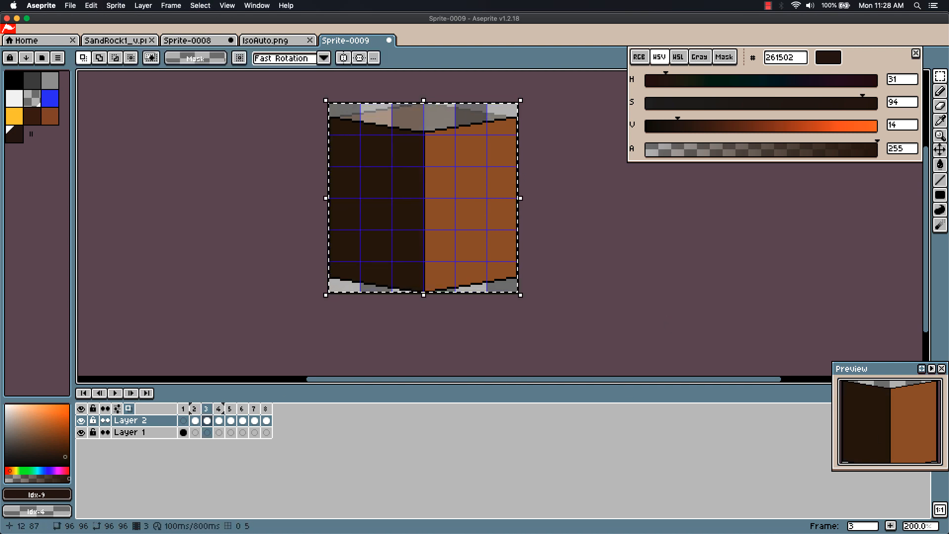
key(super+Tab)
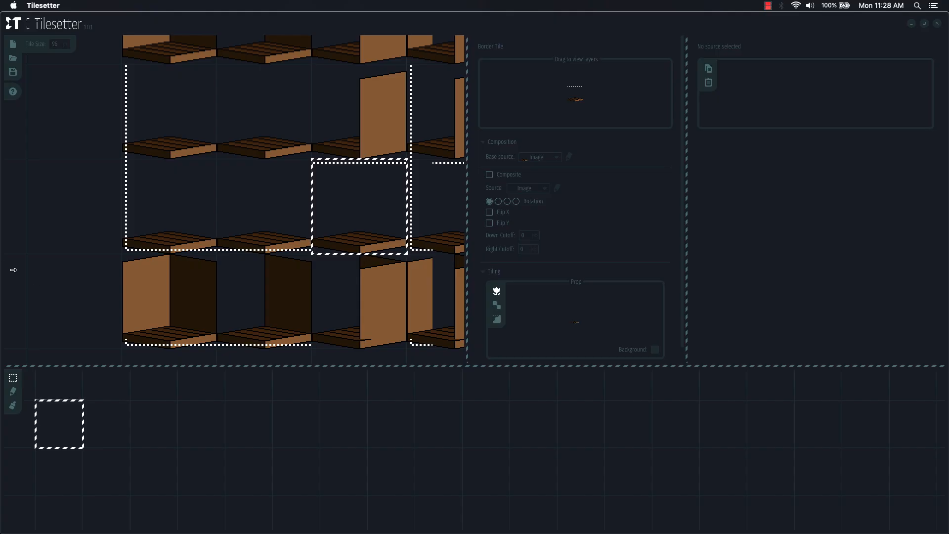
click(81, 223)
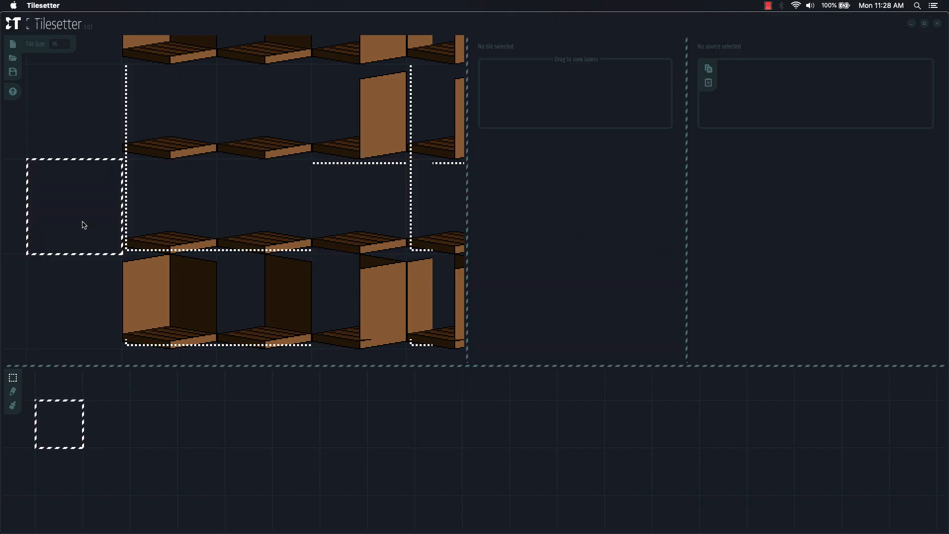
Assign the two-sided wall image as the source of the bottom-right corner border tile
click(354, 212)
scroll(420, 232, right, 2)
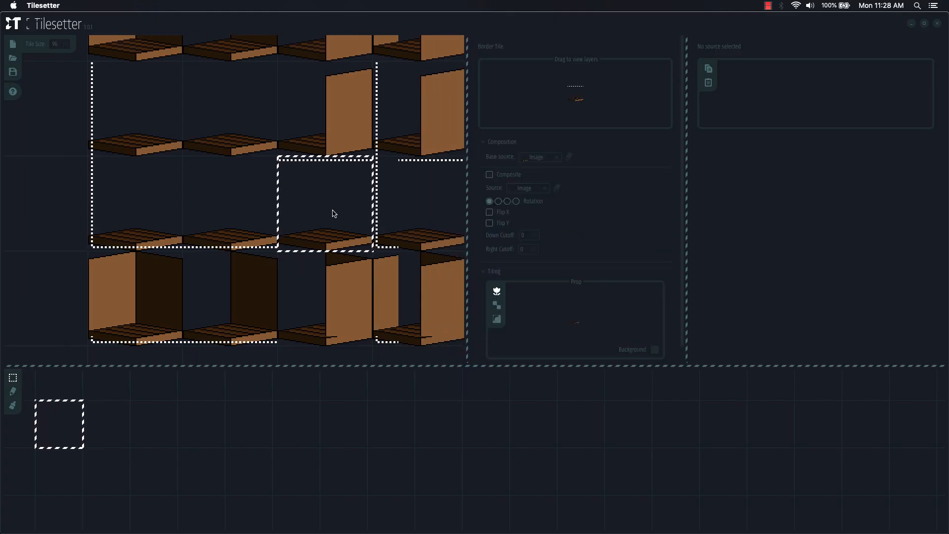
click(537, 189)
click(528, 248)
scroll(534, 218, down, 1)
click(528, 171)
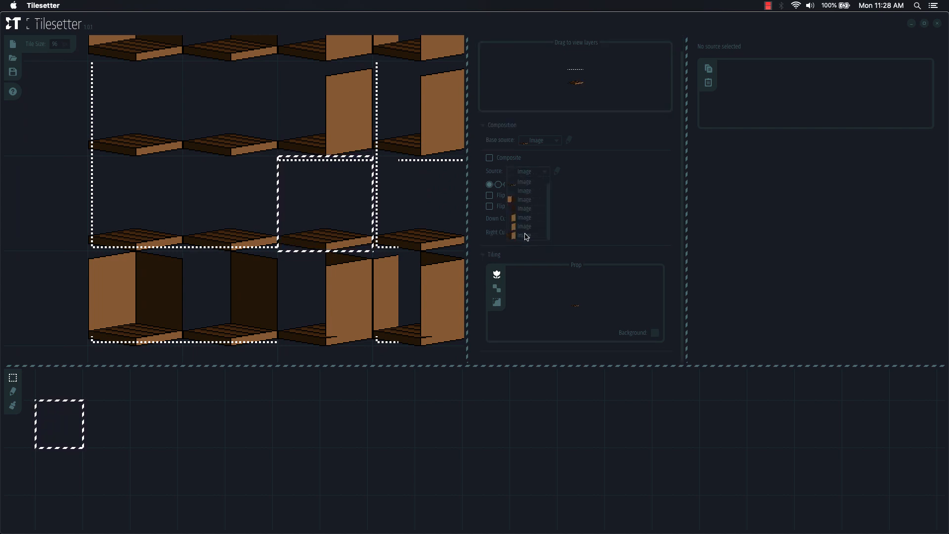
click(527, 237)
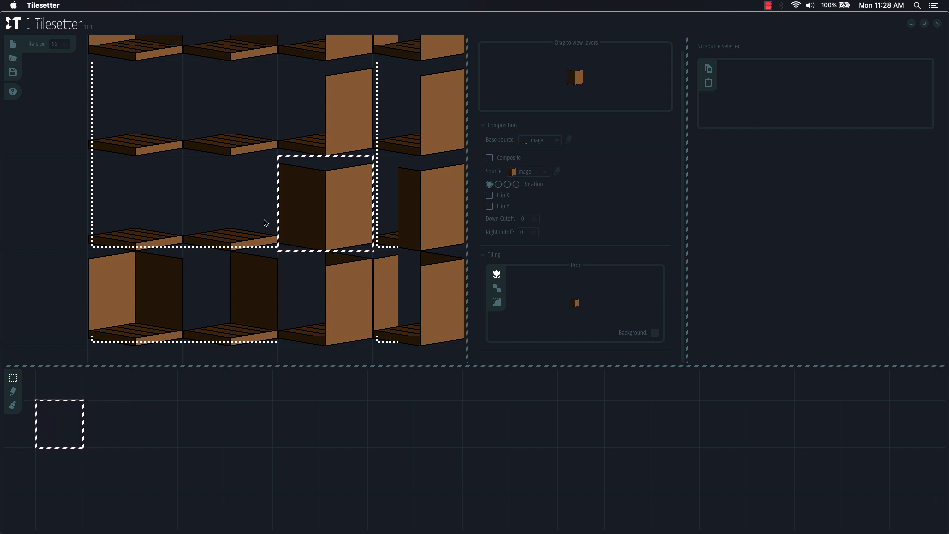
Copy the full dark left-wall image from frame 5 in Aseprite and paste it into Tilesetter as a new source image
click(253, 226)
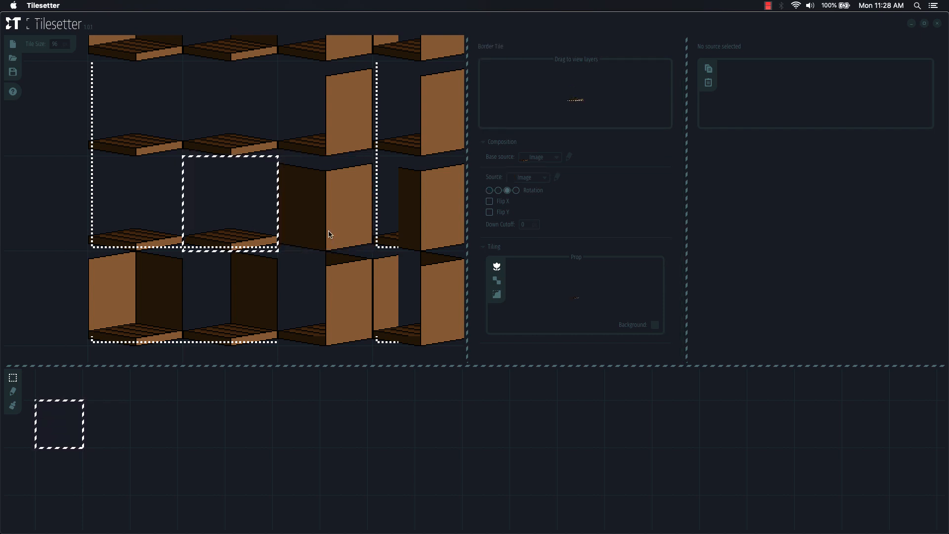
scroll(331, 234, up, 3)
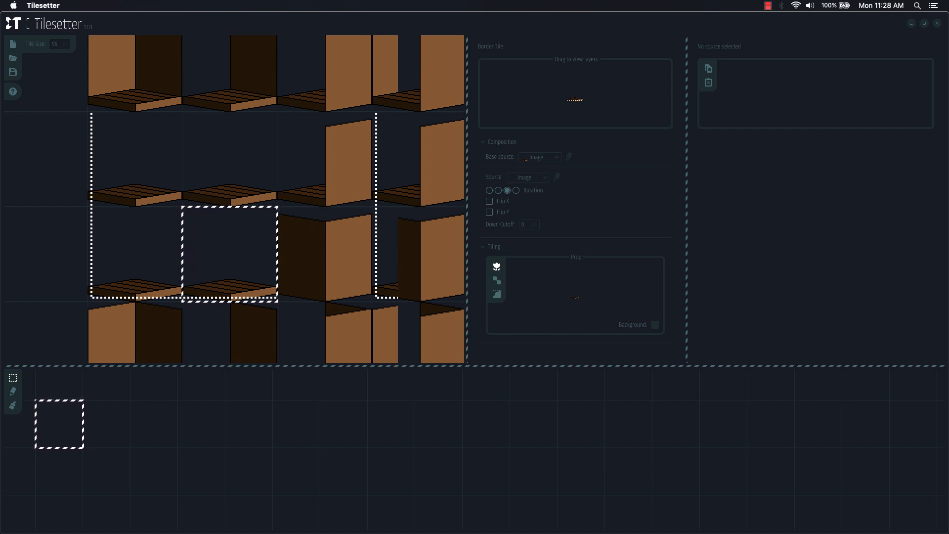
key(super+Tab)
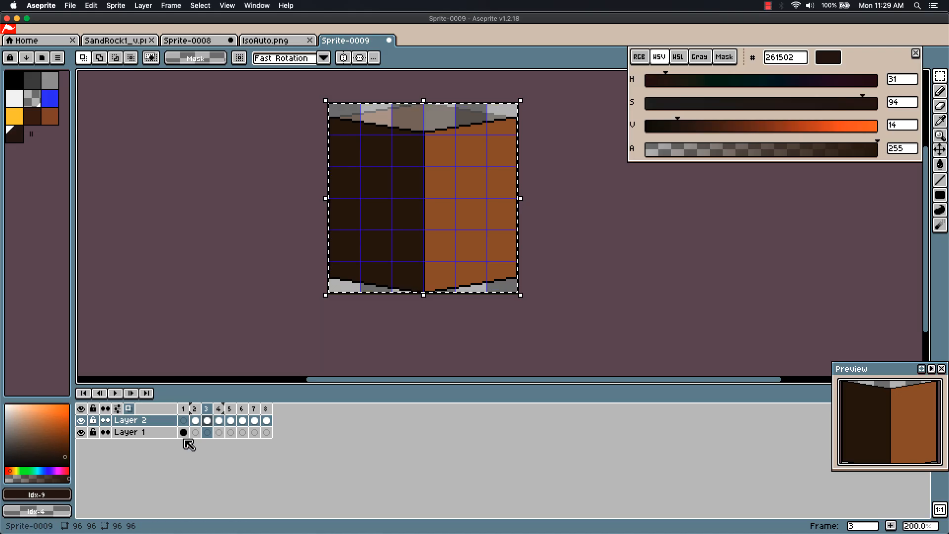
click(218, 409)
click(231, 409)
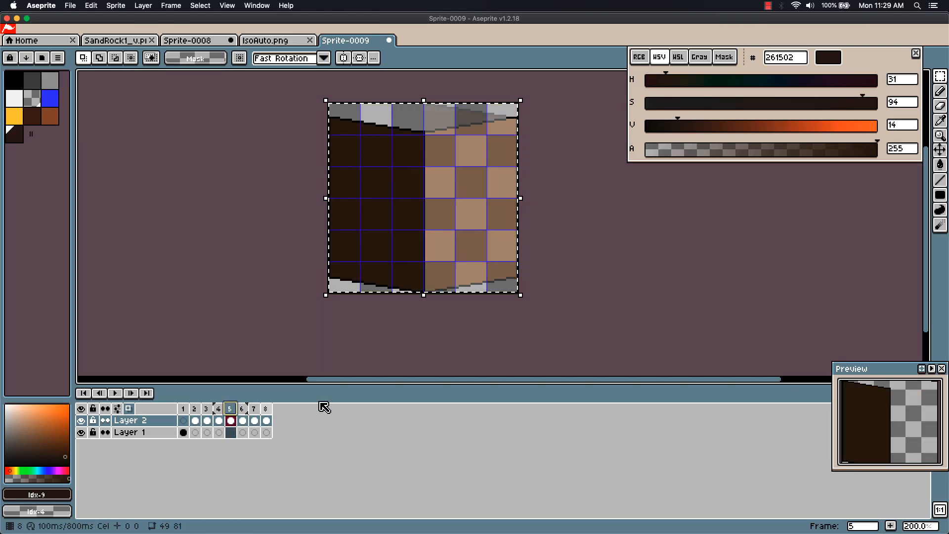
click(626, 358)
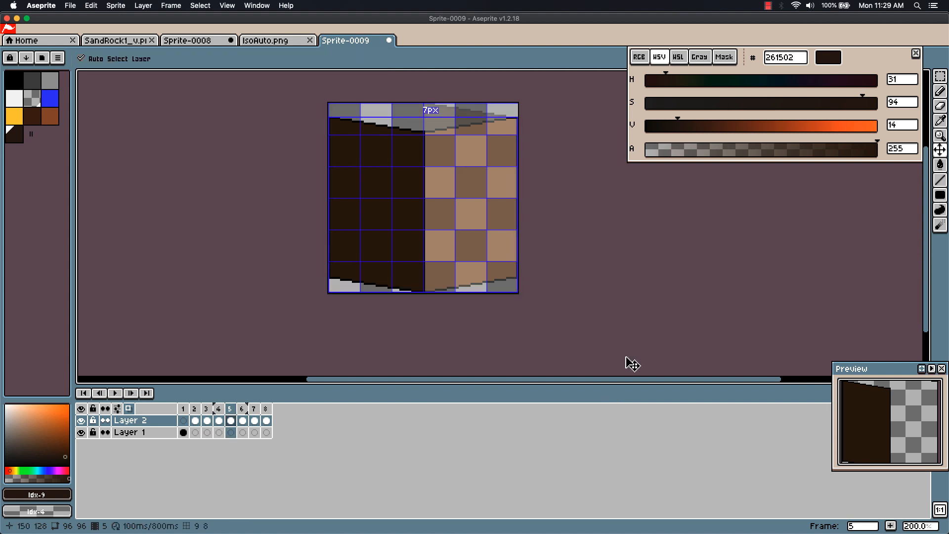
key(super+a)
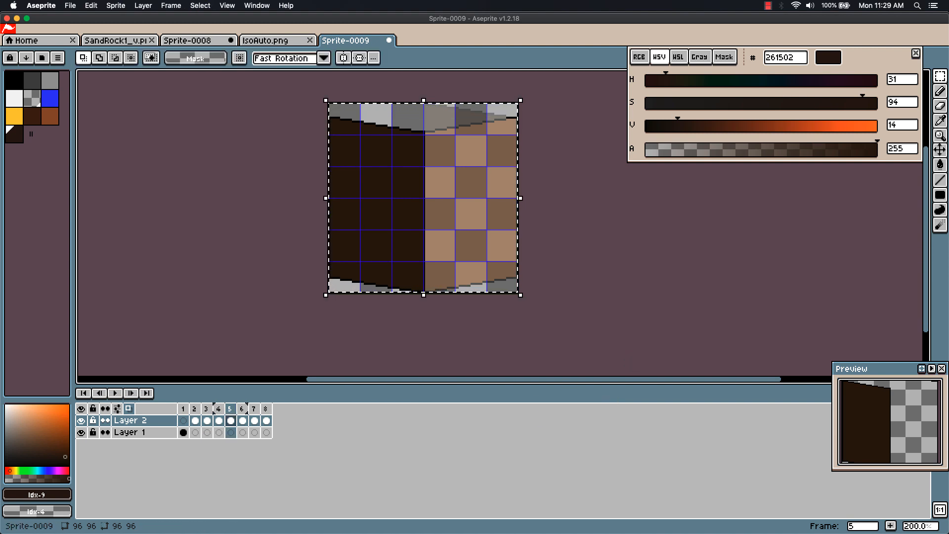
key(super+Tab)
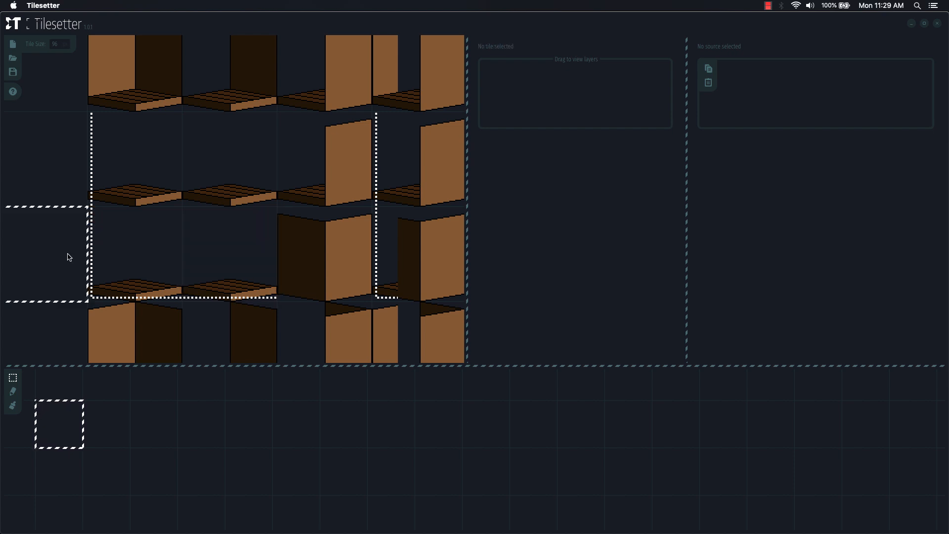
key(super+v)
key(super+z)
Assign the dark wall image as source of the bottom-edge border tile and set its rotation to the first option
click(234, 267)
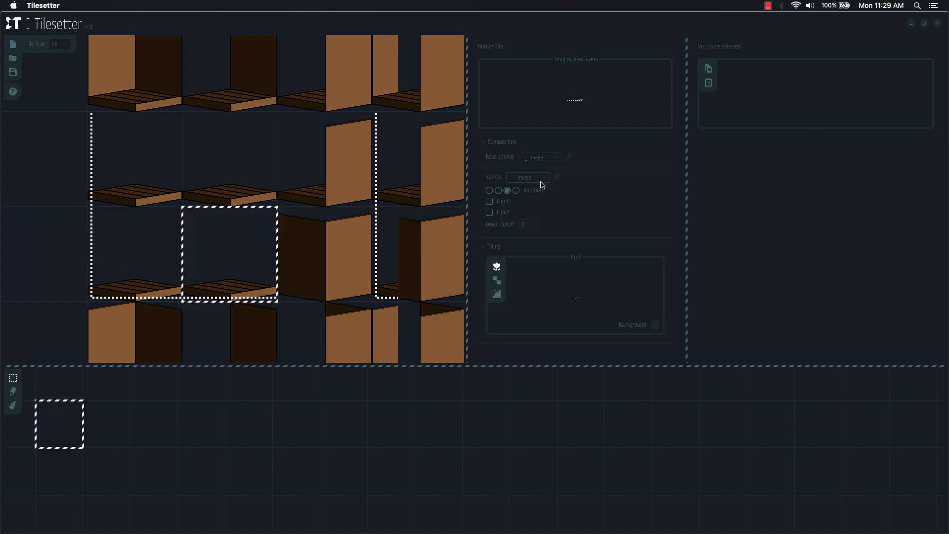
click(542, 181)
click(531, 242)
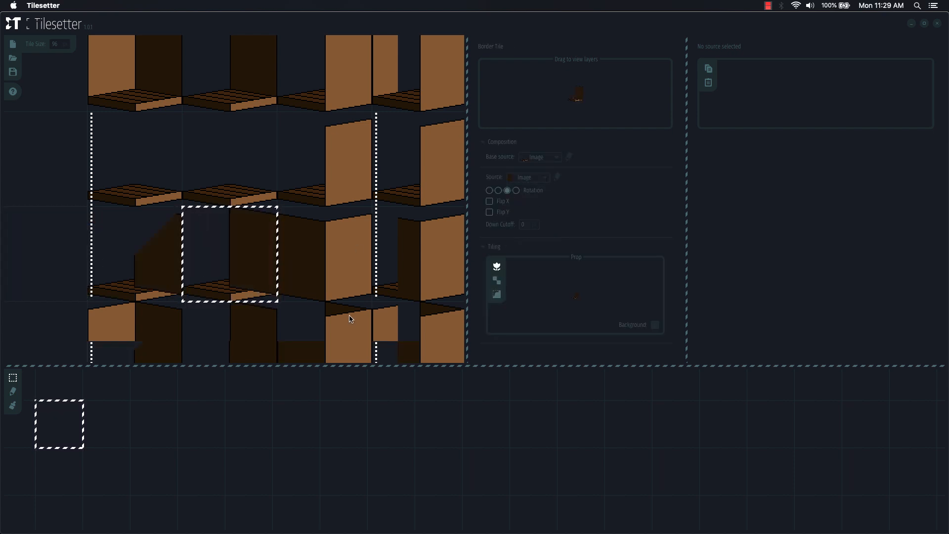
click(489, 191)
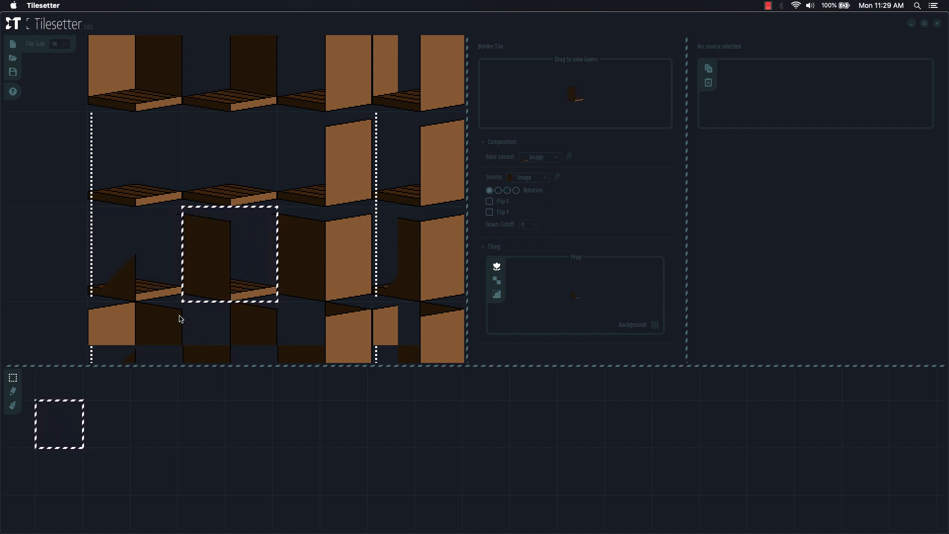
Turn off Composite for the bottom-left corner border tile
click(329, 272)
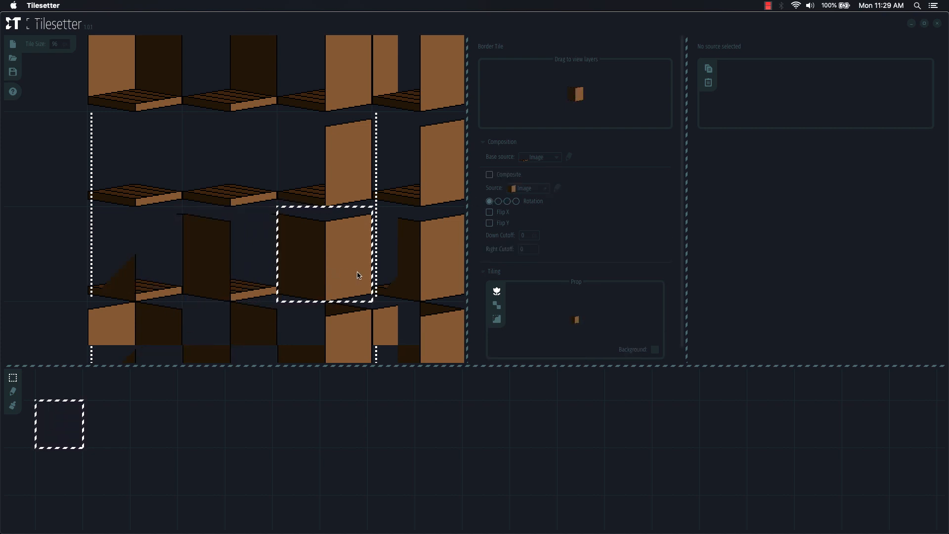
click(128, 284)
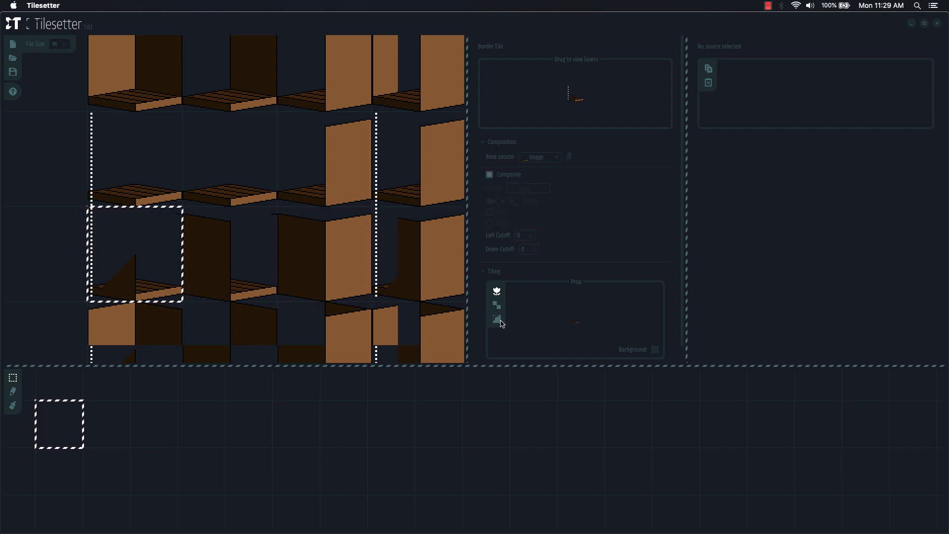
click(489, 176)
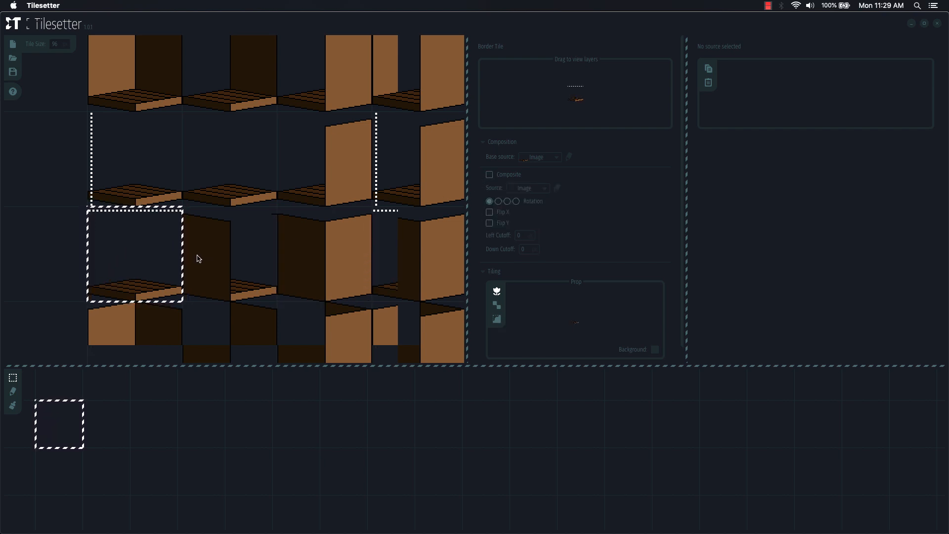
Switch to Aseprite and duplicate frame 8, the brown back-left wall, as a new frame 9
drag(261, 252, 281, 288)
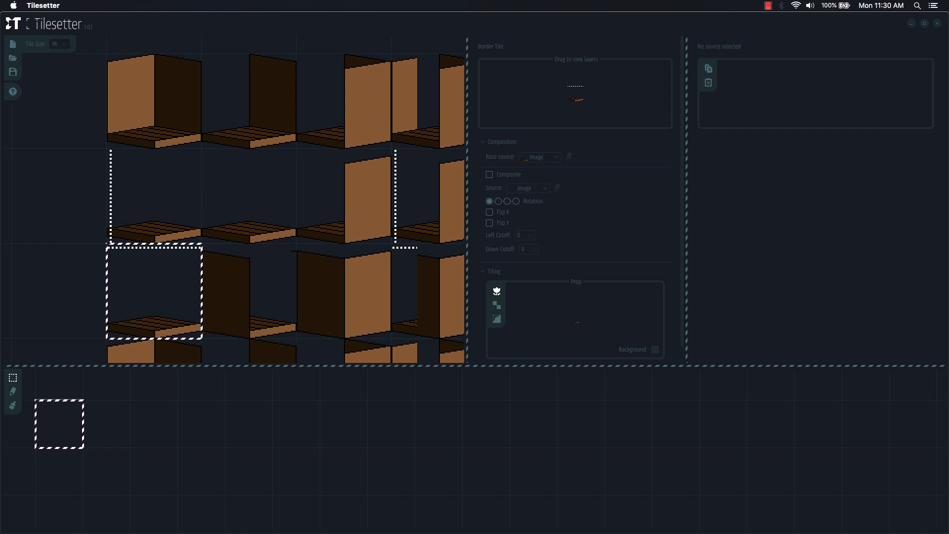
key(super+Tab)
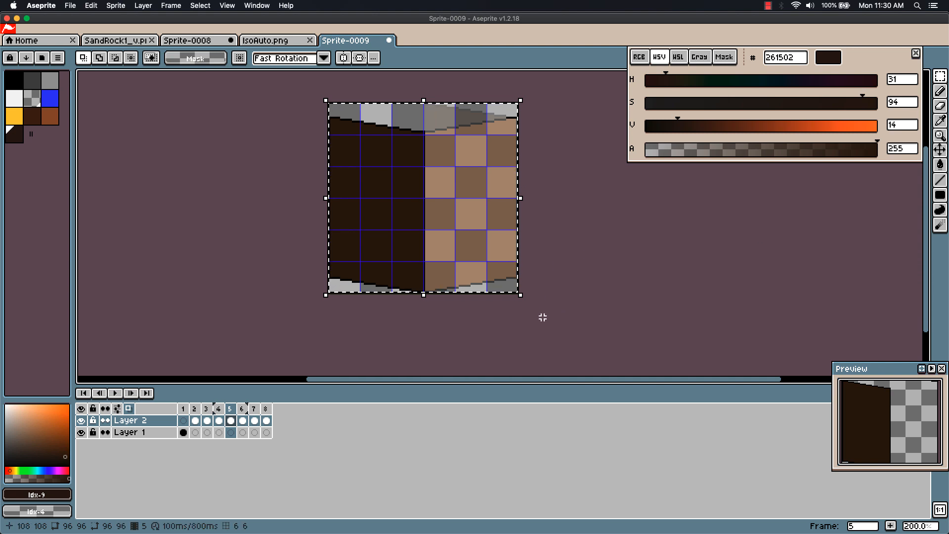
click(219, 409)
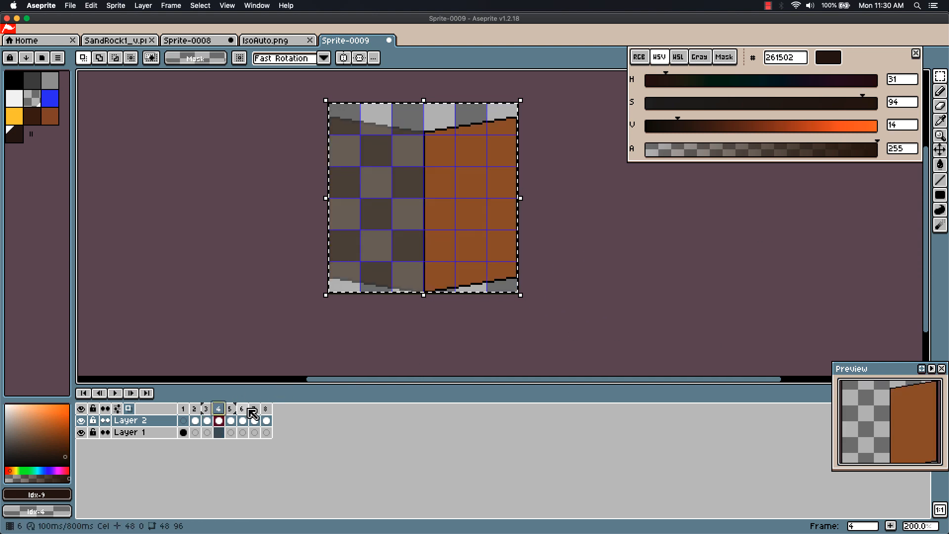
click(246, 410)
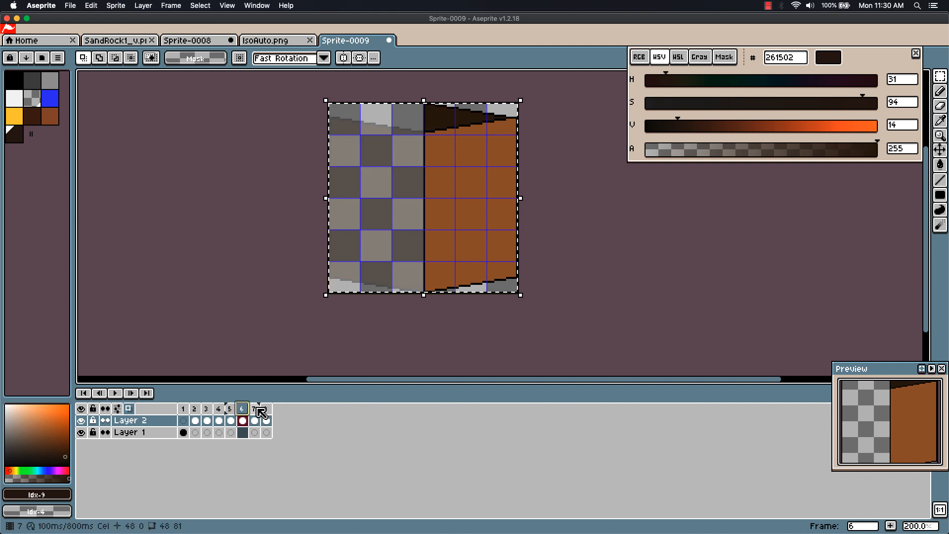
click(257, 409)
click(265, 409)
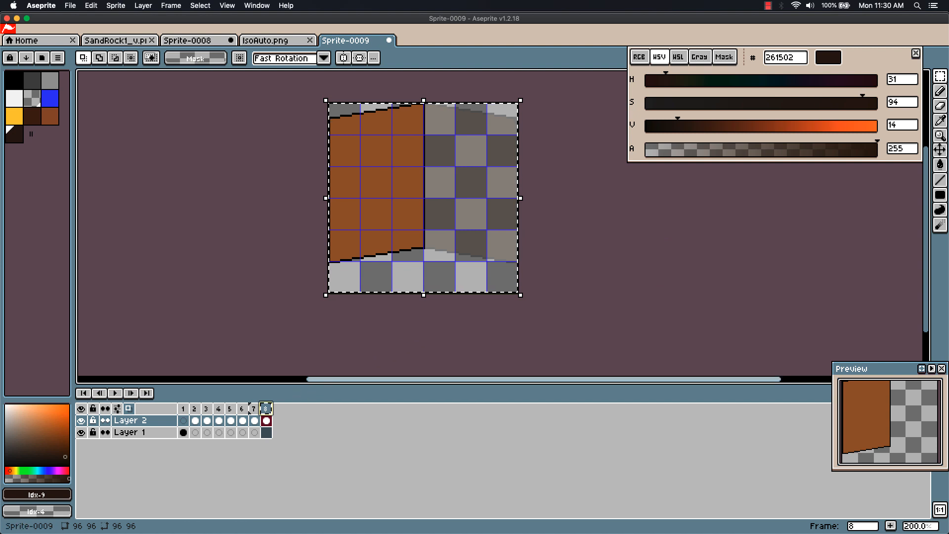
key(Escape)
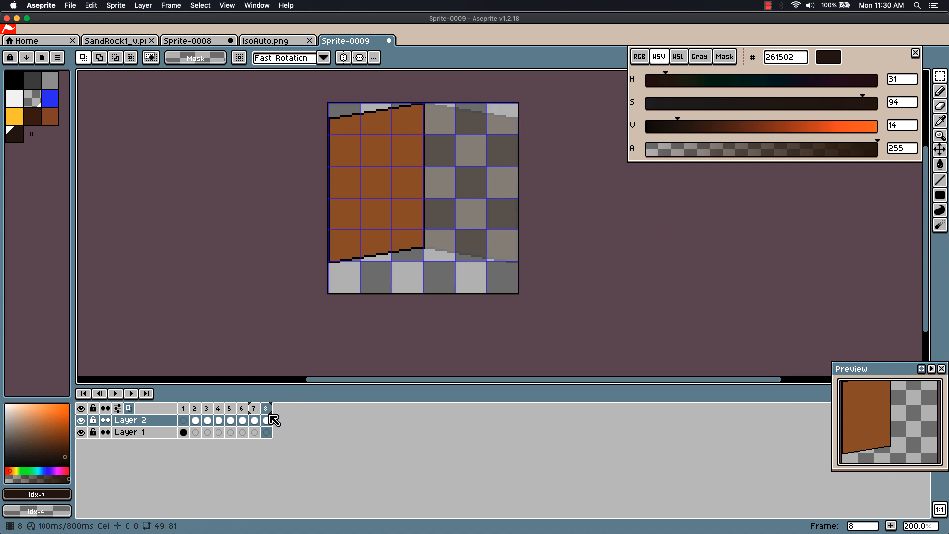
key(alt+n)
Copy the dark left wall from frame 5 and paste it over the brown wall in frame 9
click(233, 419)
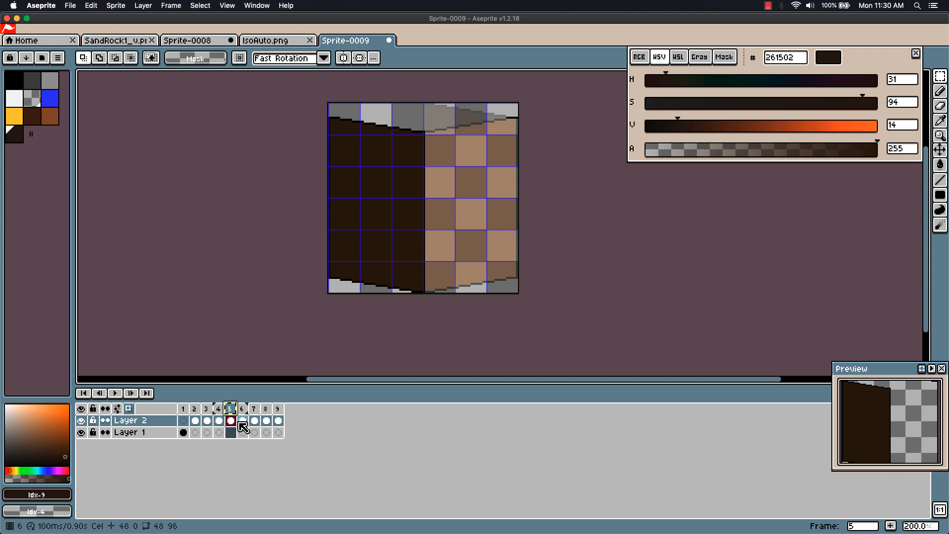
key(ctrl+a)
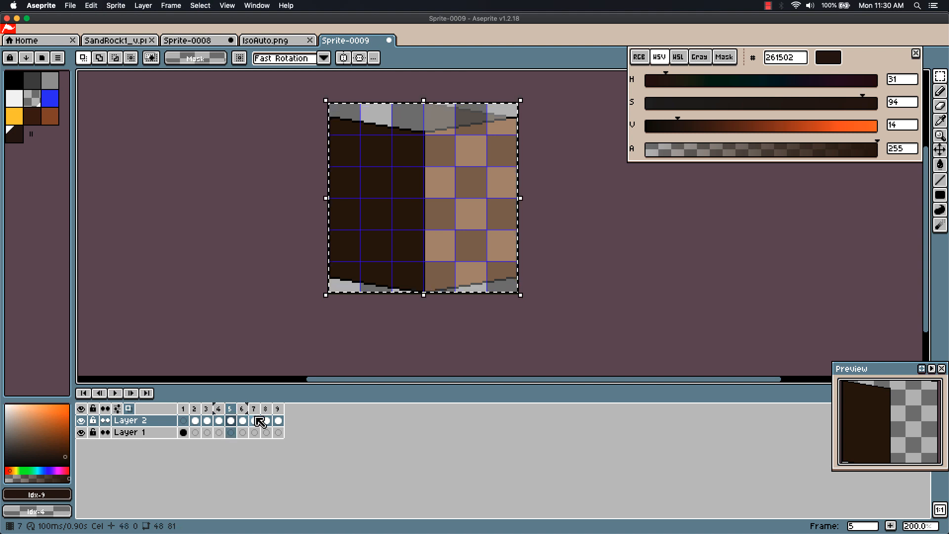
click(278, 420)
key(super+v)
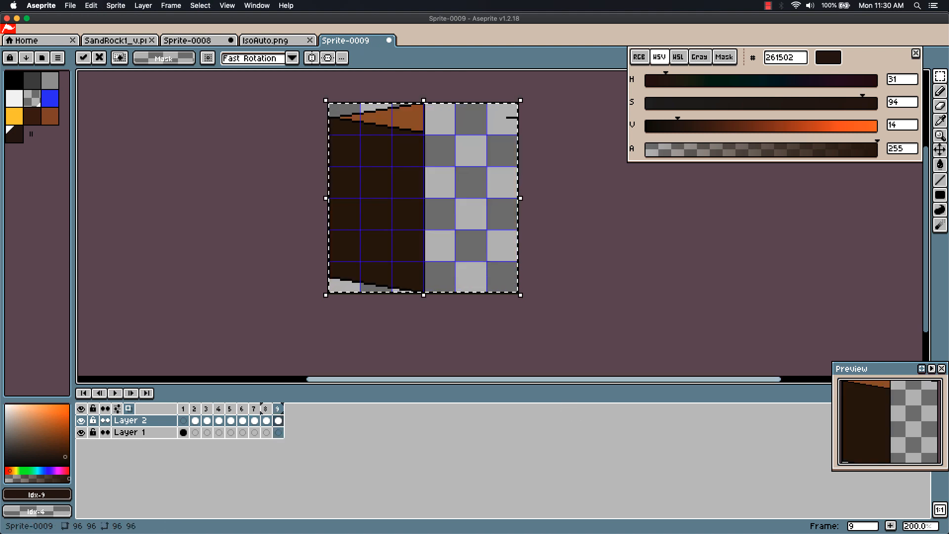
key(super+d)
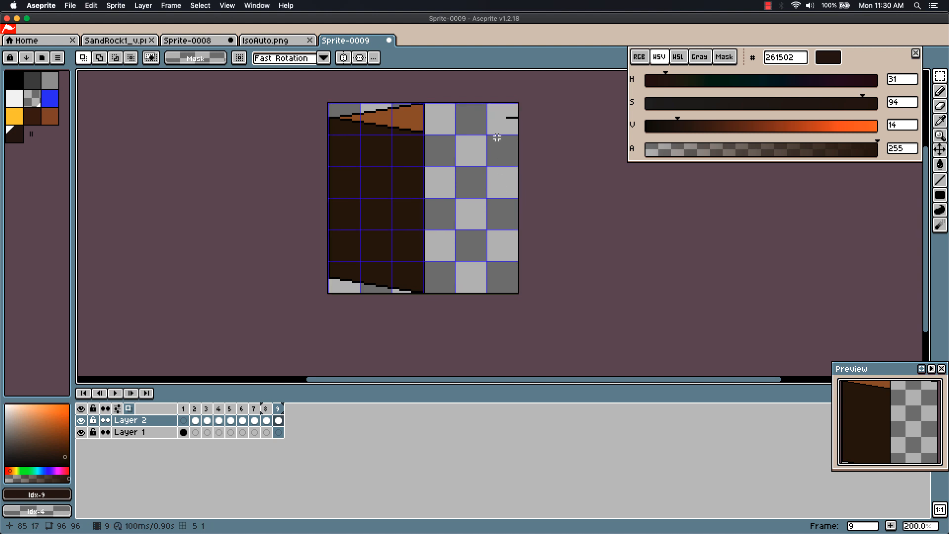
Delete the stray black pixels near the upper-right corner of the frame 9 image
key(m)
drag(501, 102, 566, 151)
key(Delete)
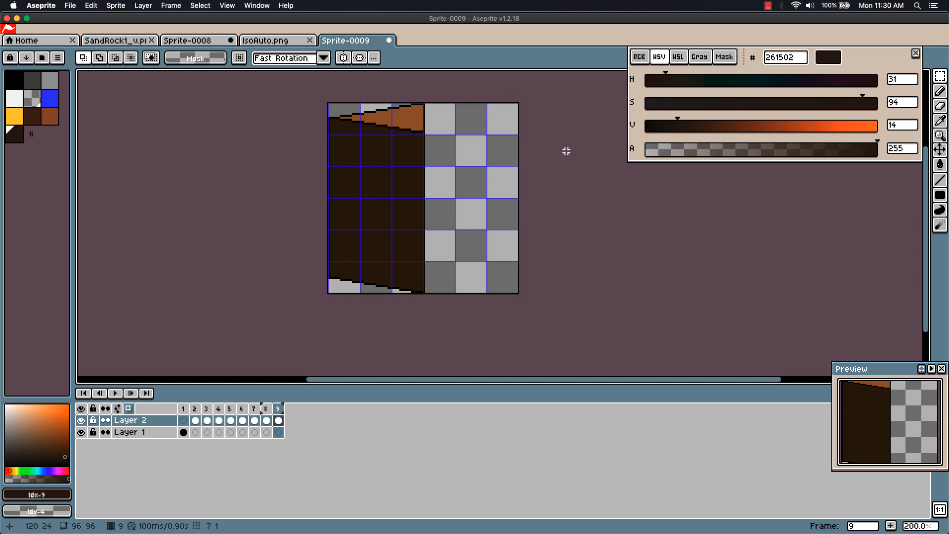
Copy the entire combined wall image from frame 9 and paste it into Tilesetter as a new source image
click(255, 420)
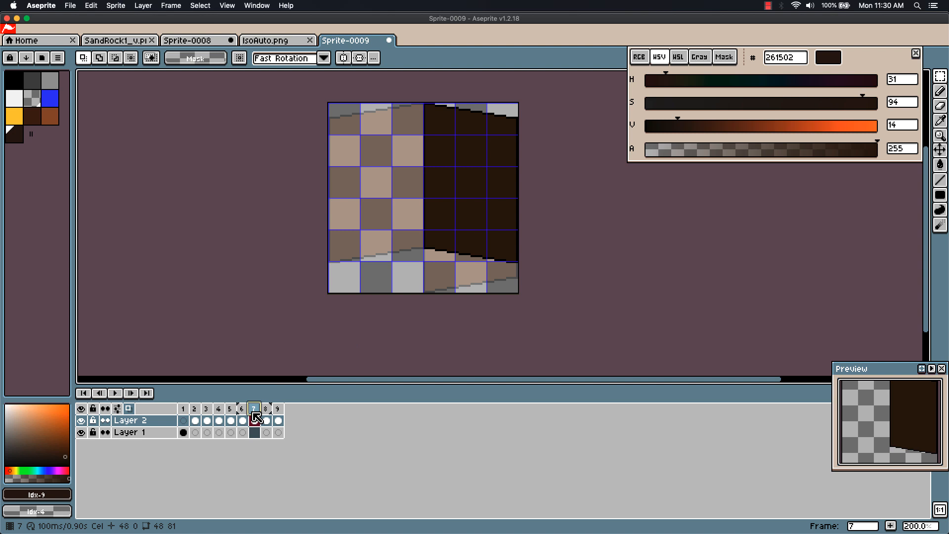
click(282, 412)
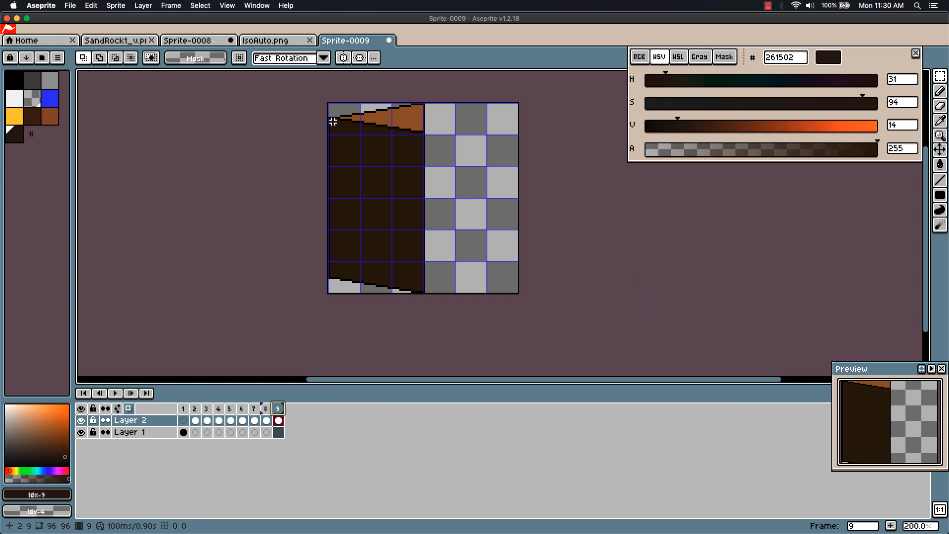
key(v)
key(super+a)
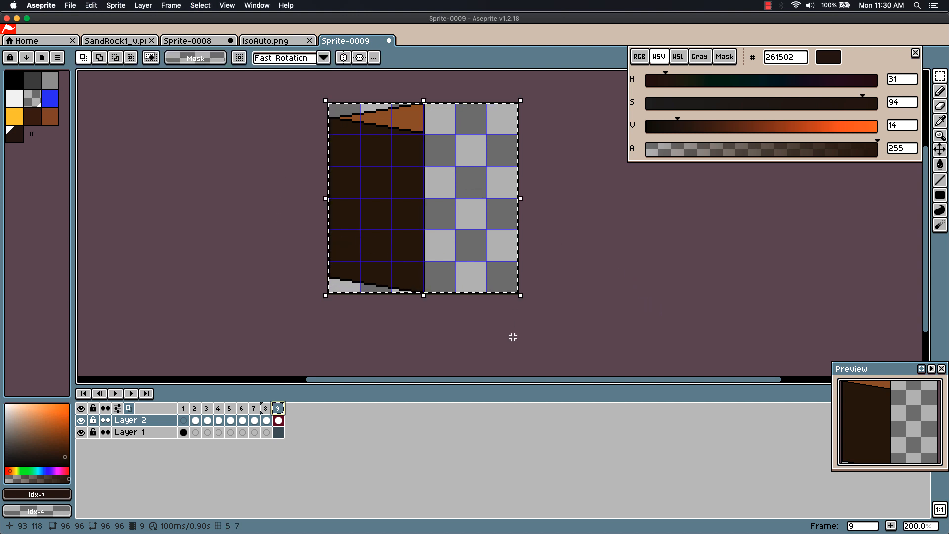
key(Return)
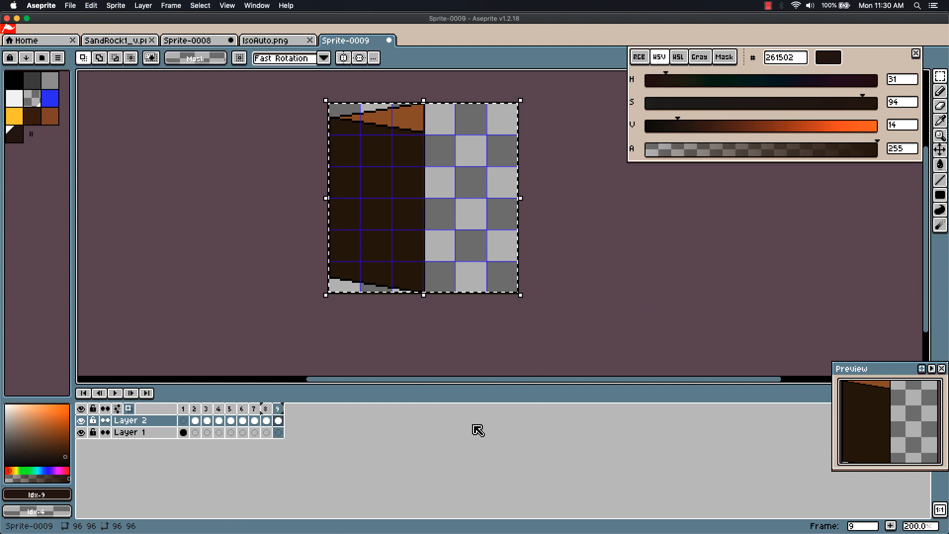
key(super+Tab)
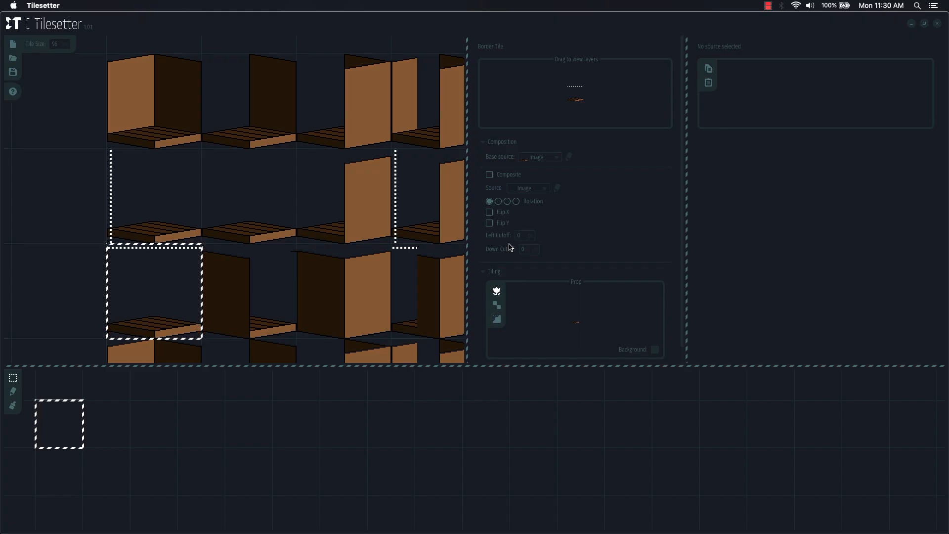
click(59, 278)
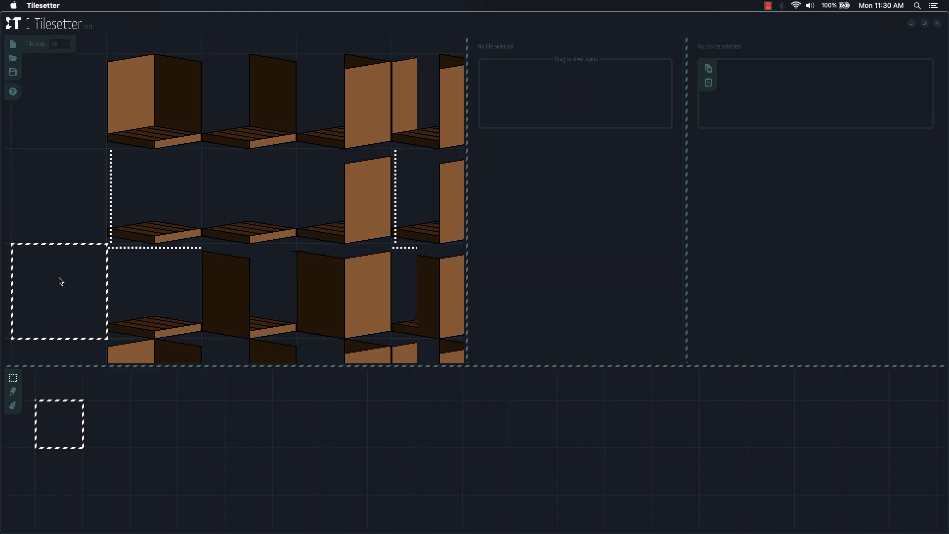
Assign the combined dark-and-brown wall image as the source of the bottom-left corner border tile
click(159, 313)
click(545, 189)
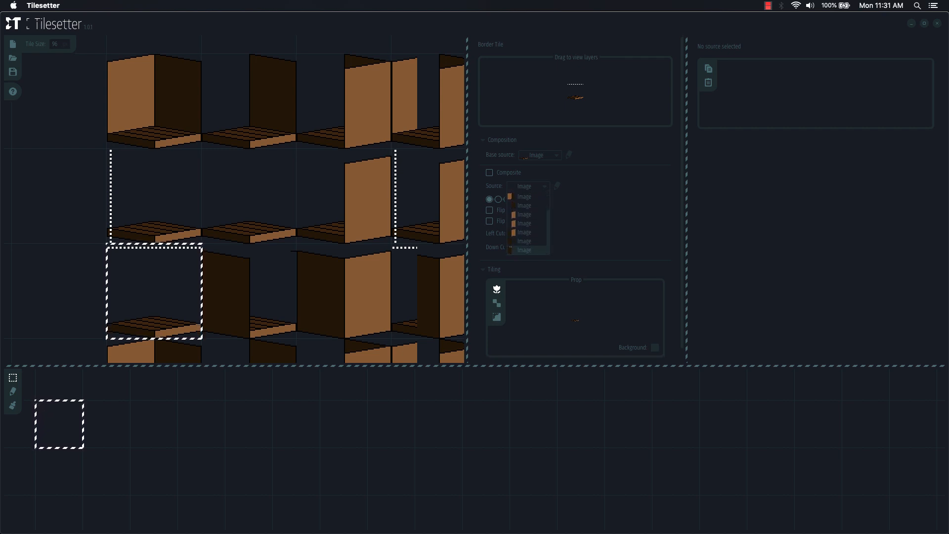
click(527, 250)
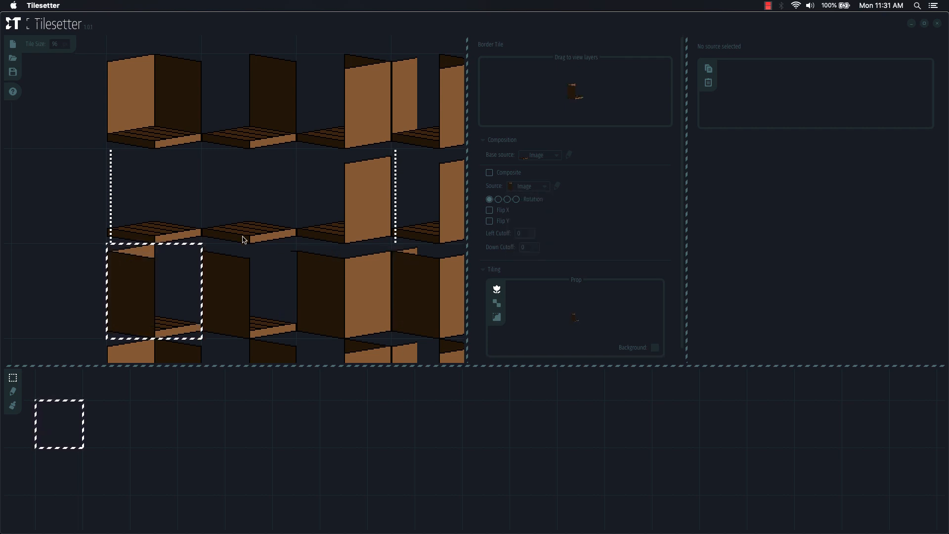
Copy the full brown back-left wall image from frame 8 in Aseprite and paste it into Tilesetter as a new source image
click(170, 221)
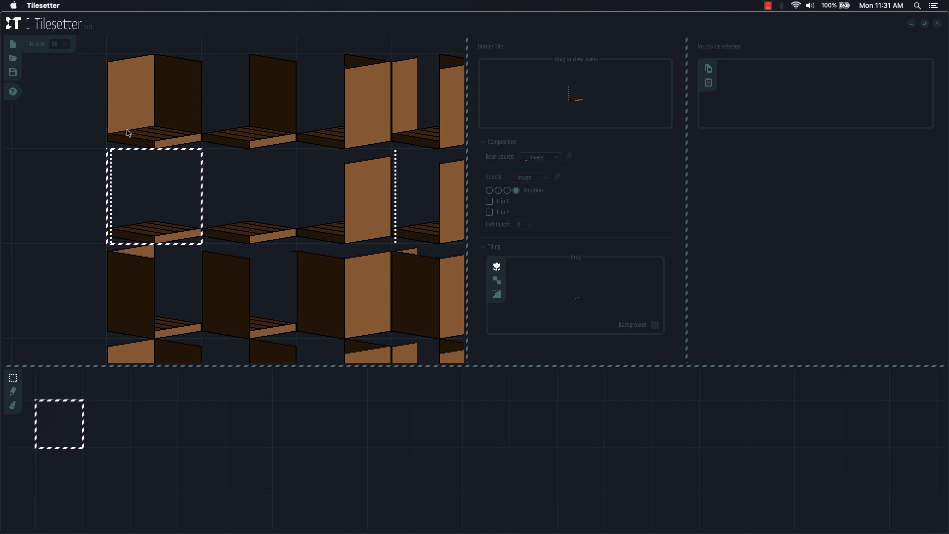
key(super+Tab)
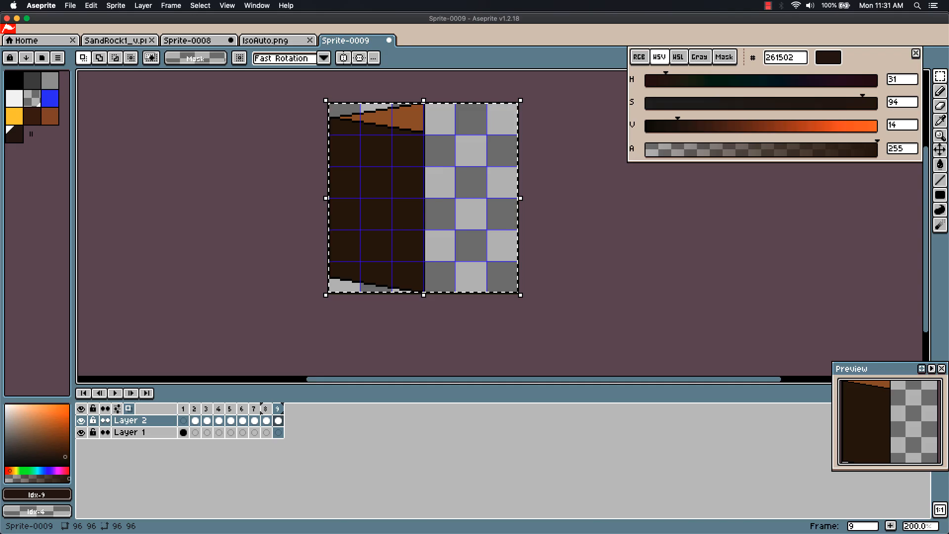
click(267, 418)
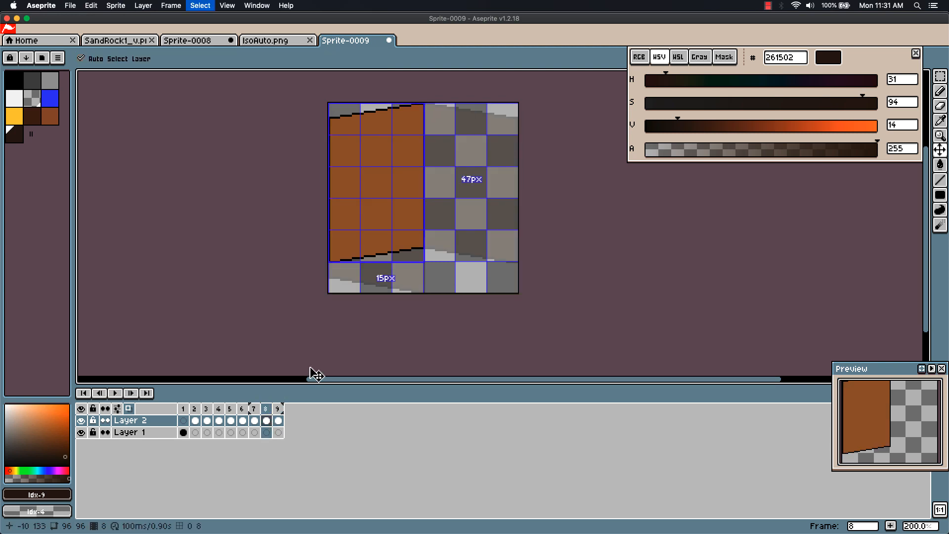
key(super+a)
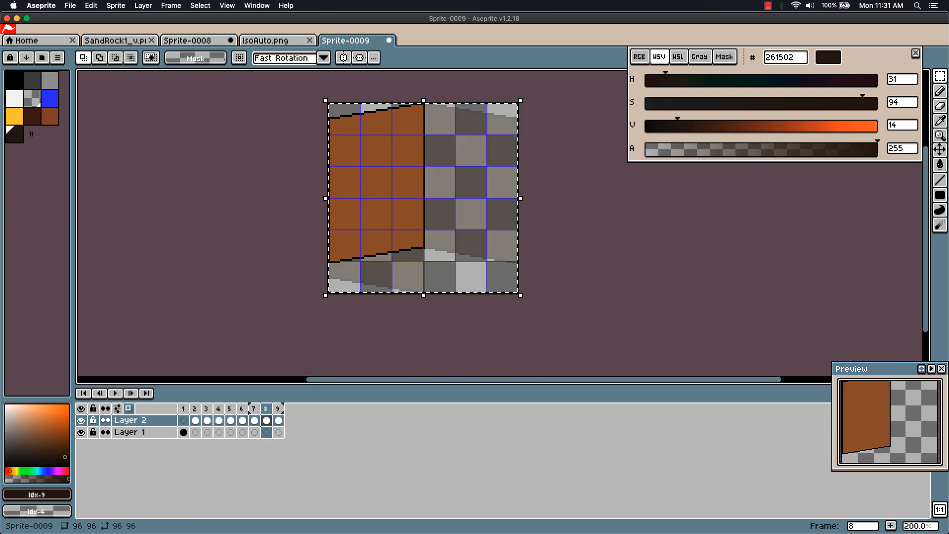
key(super+Tab)
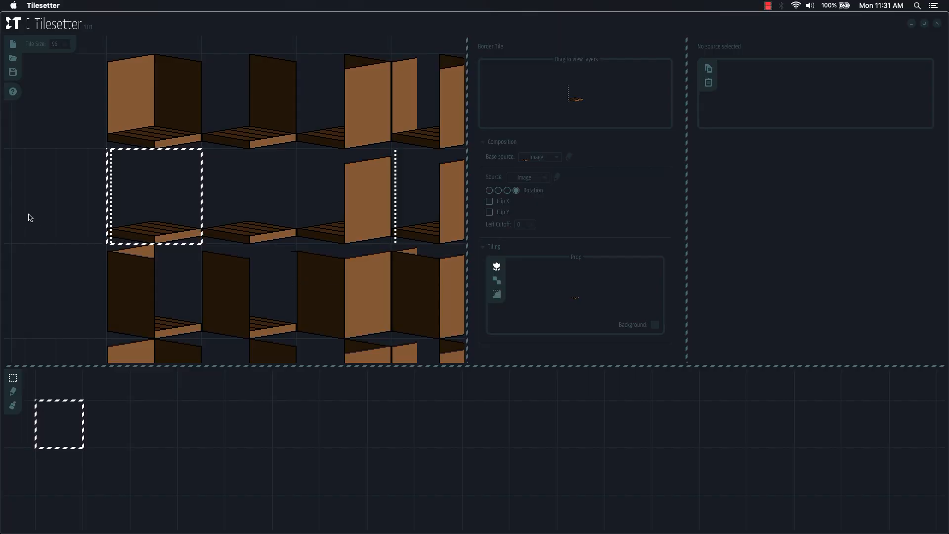
Assign the brown left-wall image as source of the left-edge border tile and set its rotation to the first option
click(546, 179)
click(525, 243)
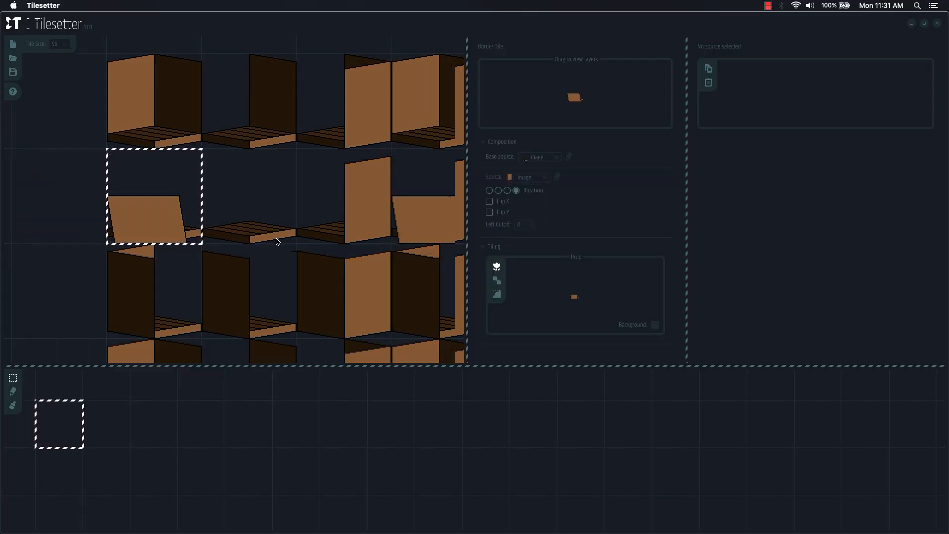
click(490, 190)
Examine the wall combinations across the complete generated border tile set
scroll(321, 228, down, 3)
scroll(356, 227, up, 2)
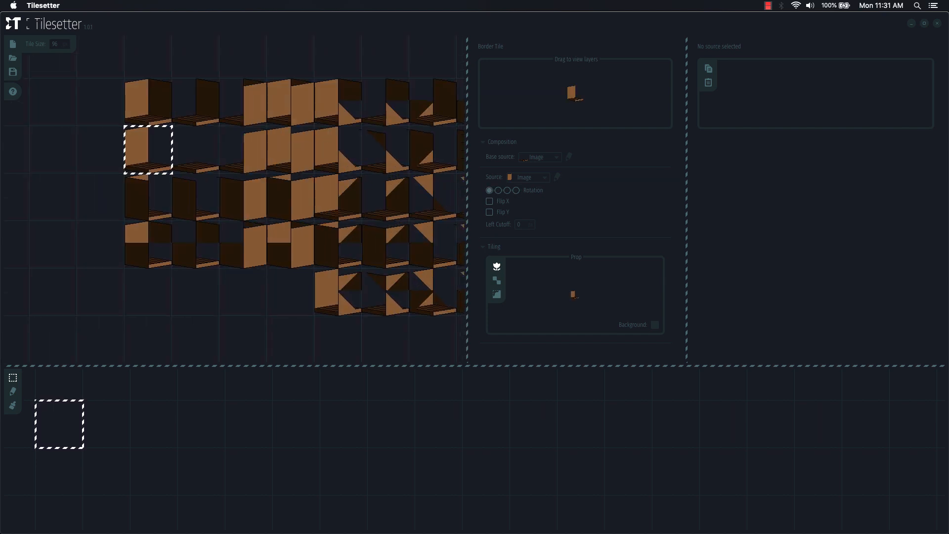
scroll(335, 228, up, 3)
scroll(266, 211, down, 3)
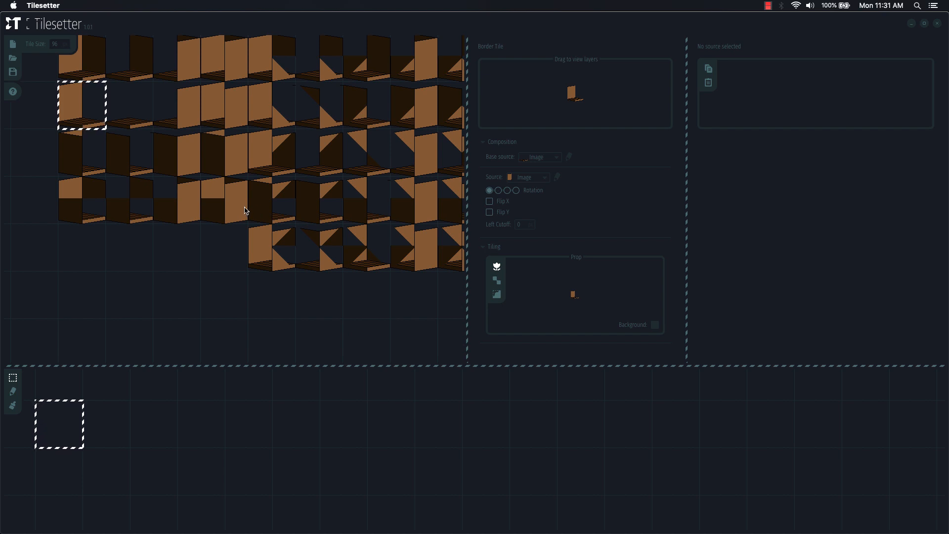
scroll(272, 202, left, 3)
scroll(272, 203, up, 1)
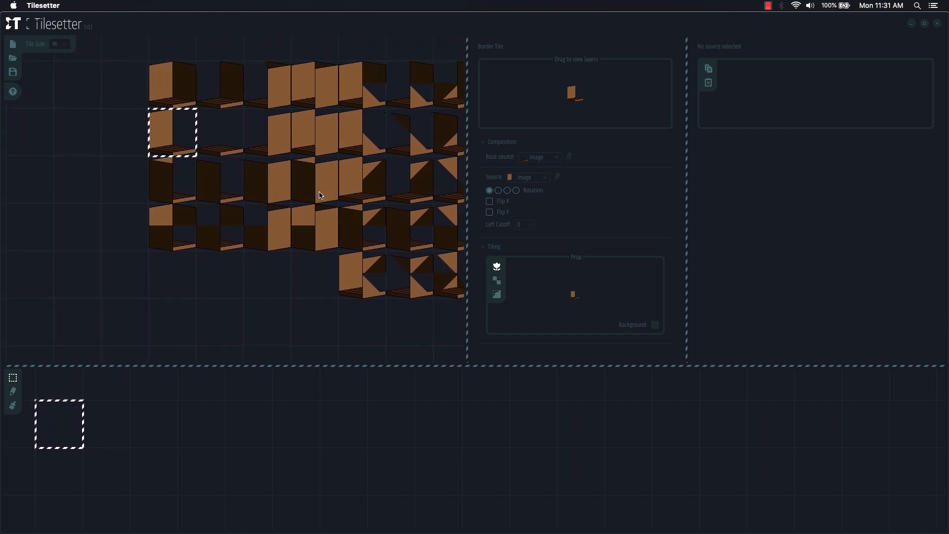
scroll(302, 197, right, 2)
scroll(302, 198, up, 1)
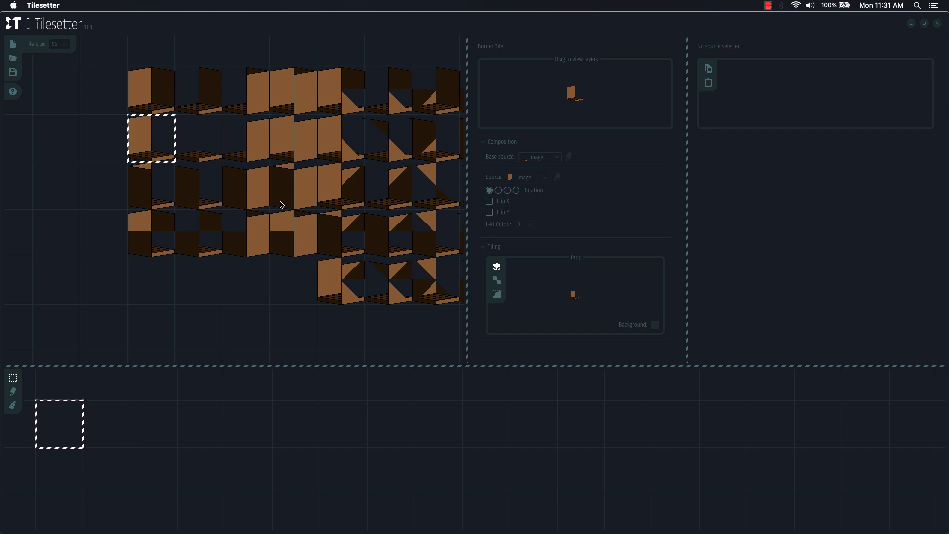
scroll(249, 204, right, 2)
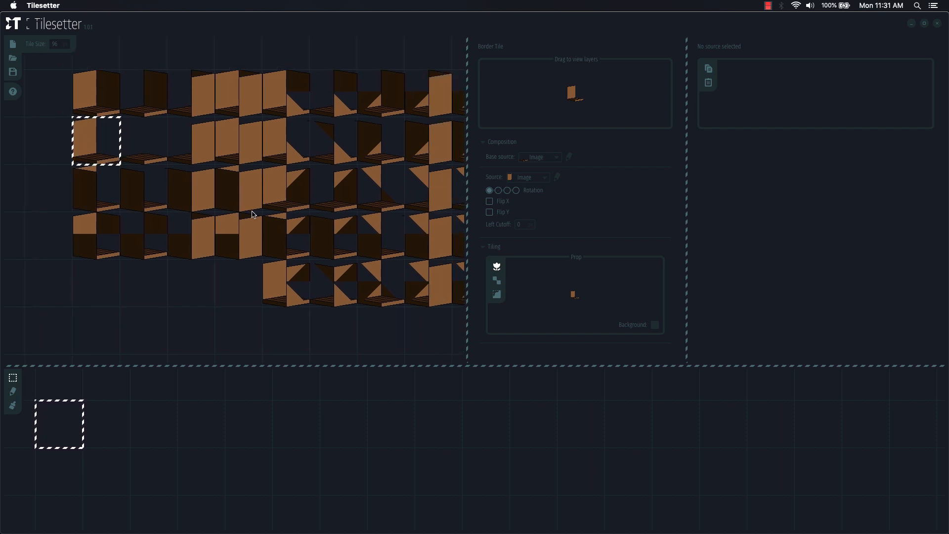
scroll(249, 203, down, 2)
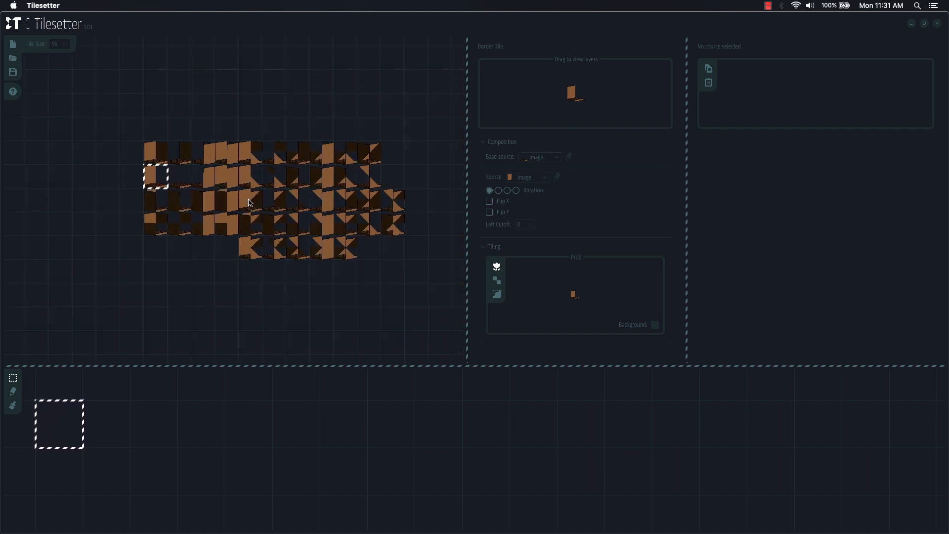
Start exporting the entire border tile set as an image and choose GodotProjects/Addons/DungeonGenerator as the destination folder
drag(147, 145, 401, 256)
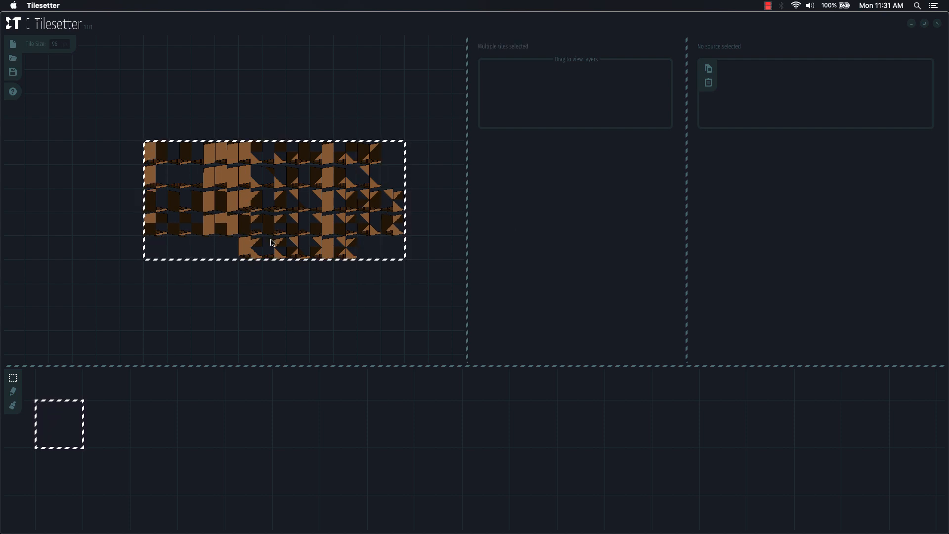
right_click(205, 207)
click(431, 282)
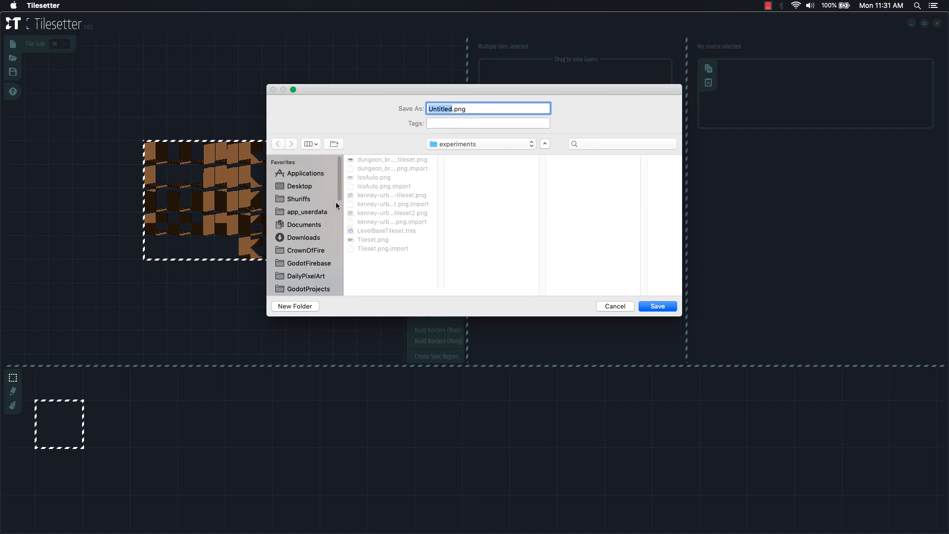
scroll(304, 244, down, 4)
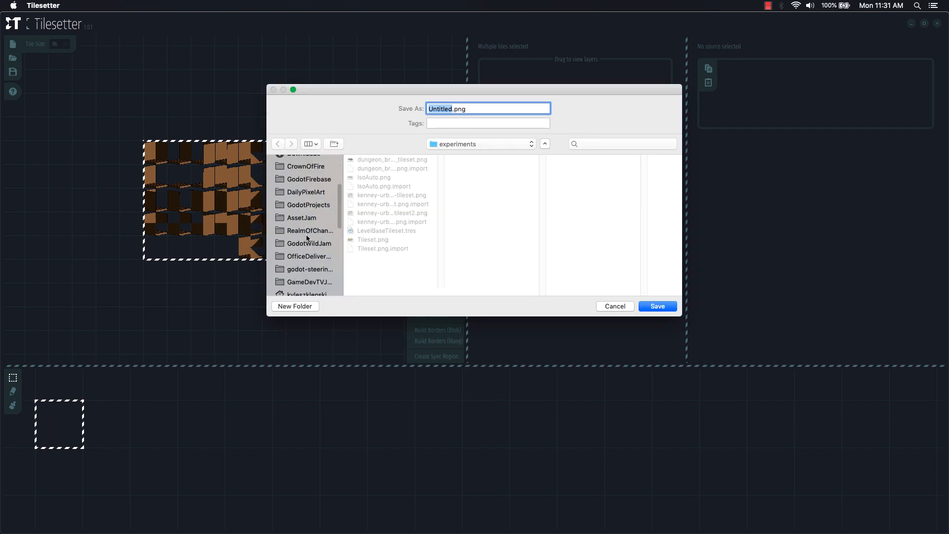
scroll(307, 238, up, 1)
scroll(308, 234, up, 1)
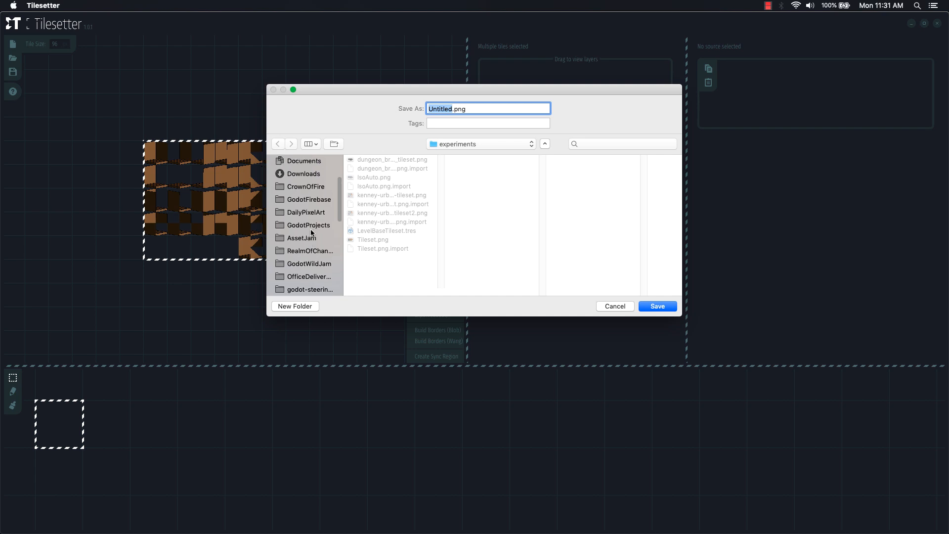
click(312, 226)
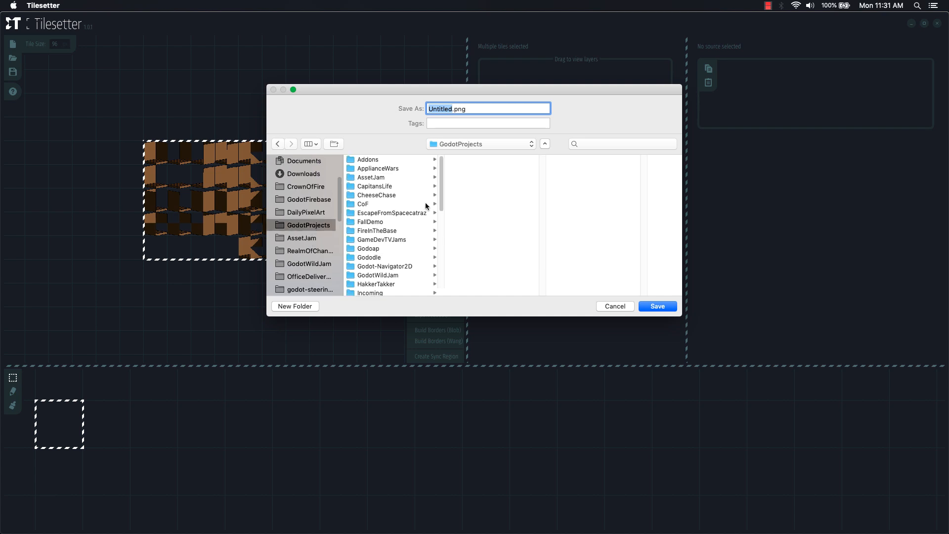
click(403, 160)
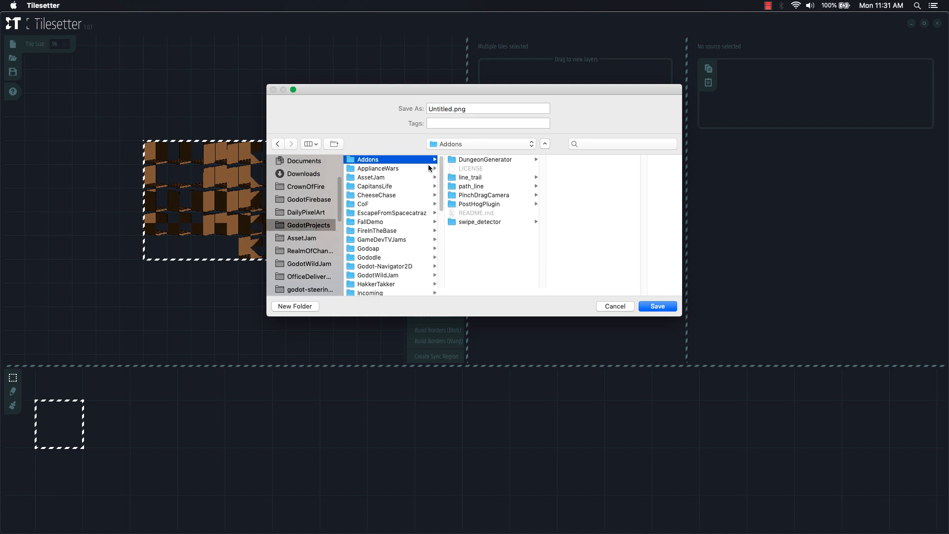
click(501, 161)
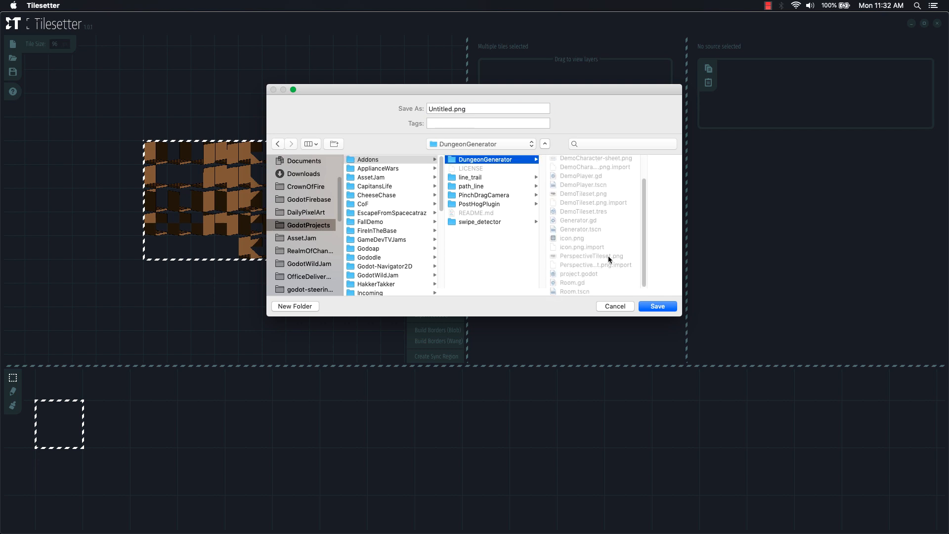
Name the exported tile set IsometricAutotile and save it as a PNG
double_click(451, 109)
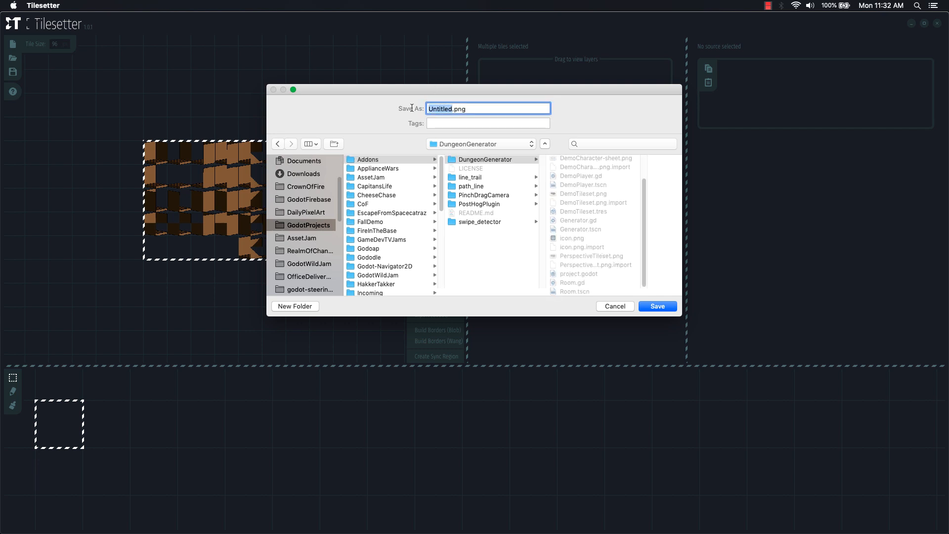
text(IsoAuto)
text(tile)
text(metric)
key(Return)
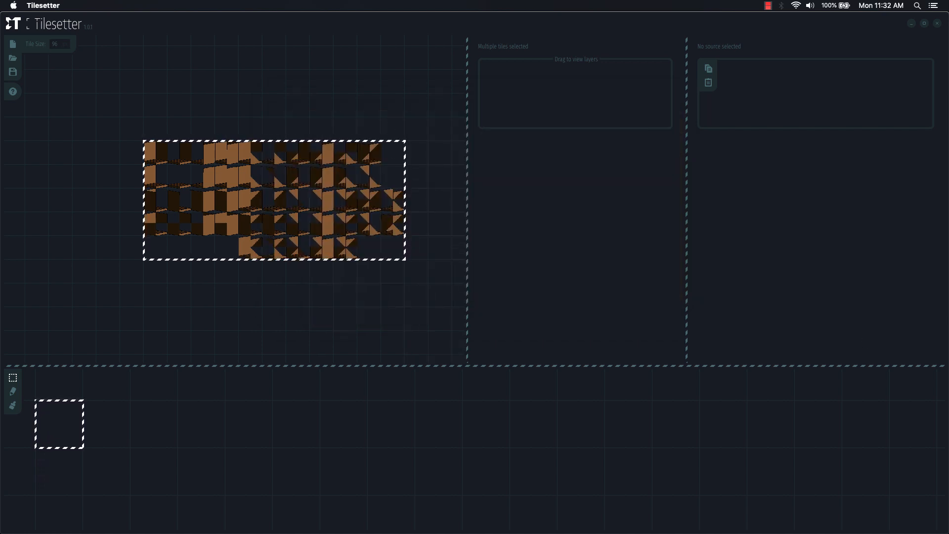
Switch to Godot and review the Generator node's TileMap properties and Tile Set options in the Demo scene
key(super+Tab)
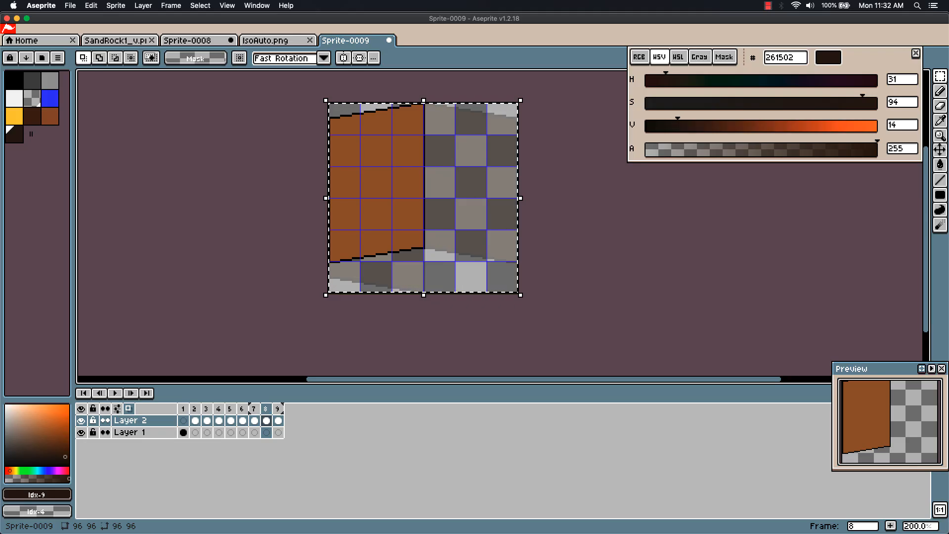
key(super+Tab)
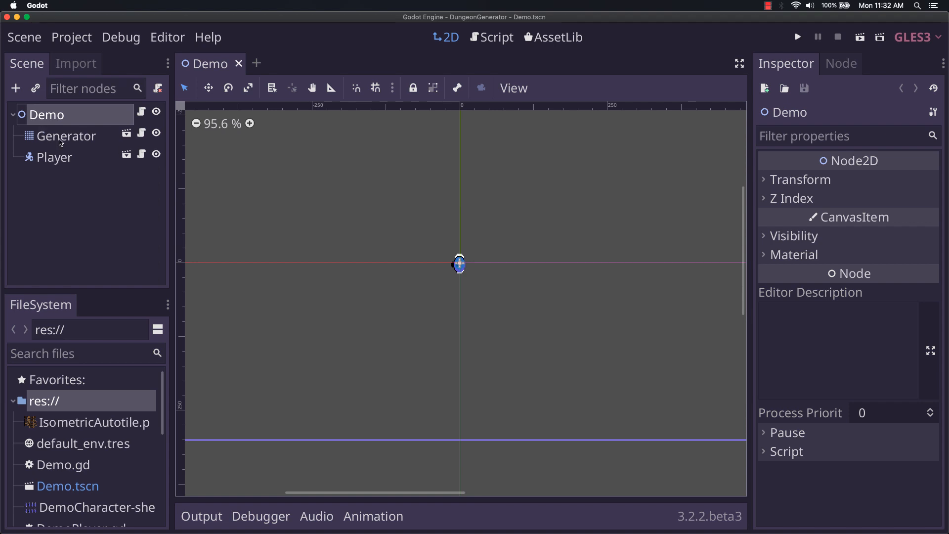
click(63, 140)
scroll(855, 449, down, 5)
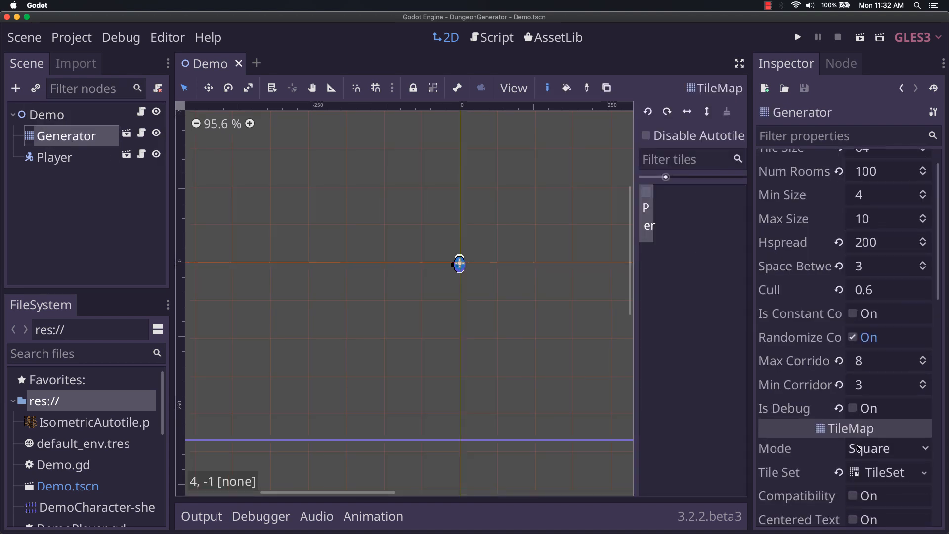
click(924, 319)
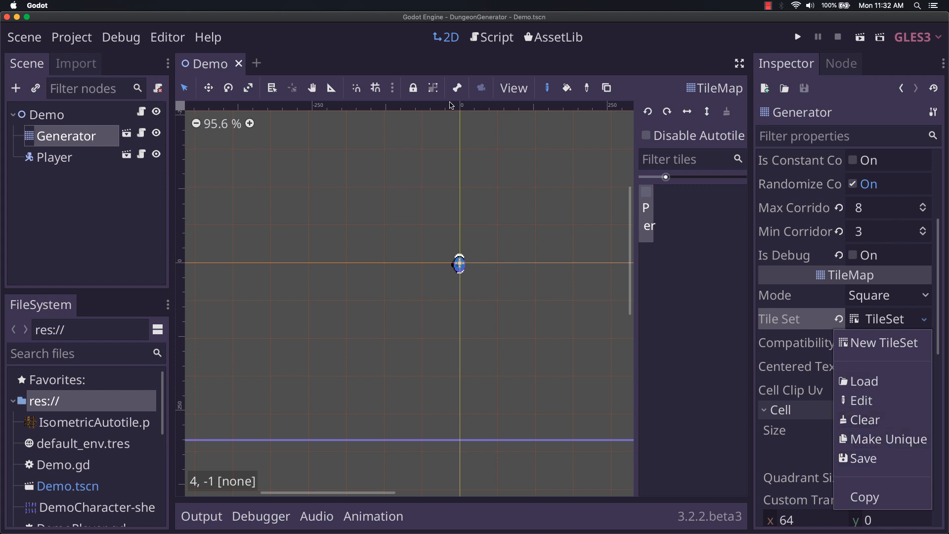
click(274, 62)
Create a new scene with a 2D root node and instance Generator.tscn as its child
click(256, 63)
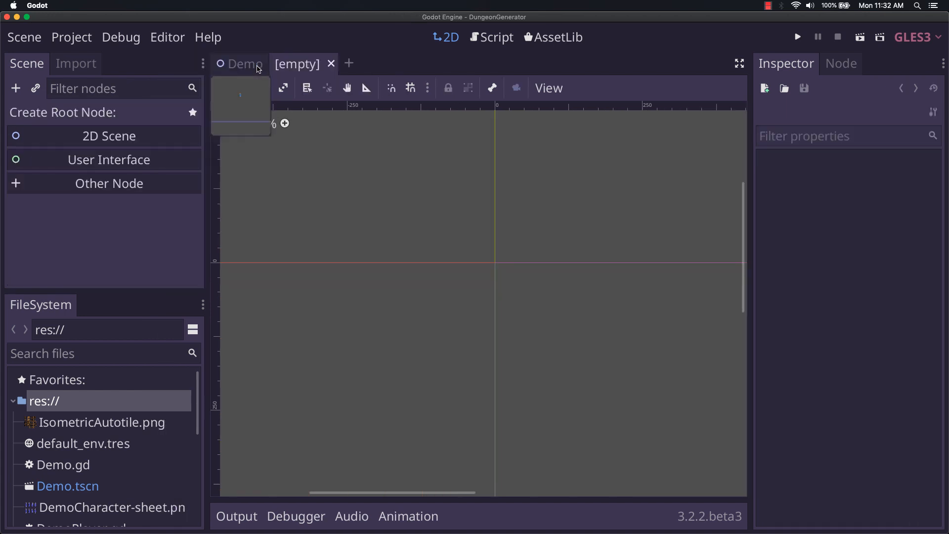
click(106, 136)
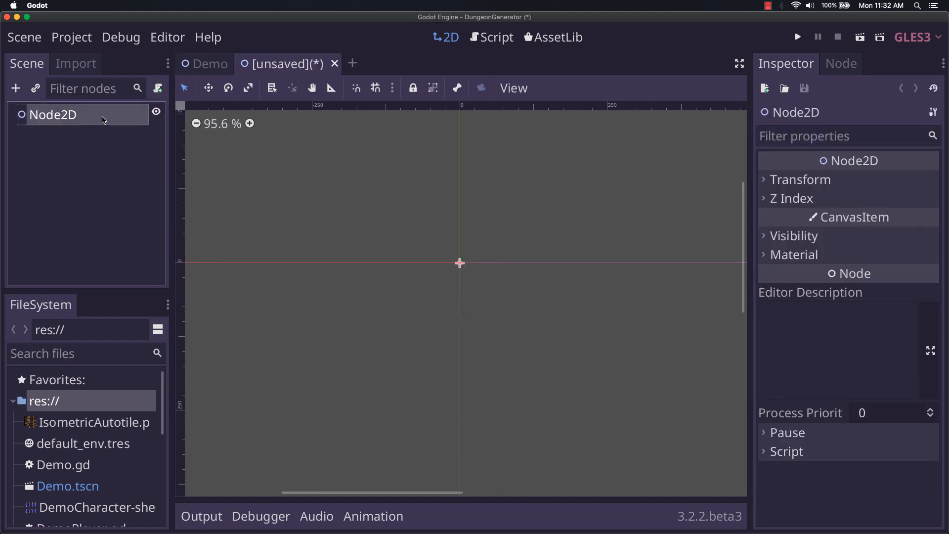
right_click(104, 121)
click(174, 142)
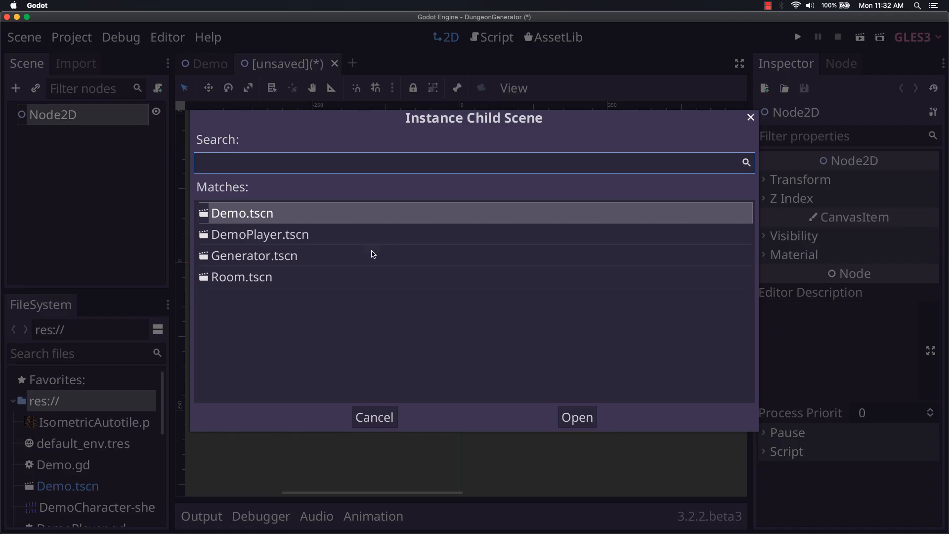
click(271, 260)
click(577, 417)
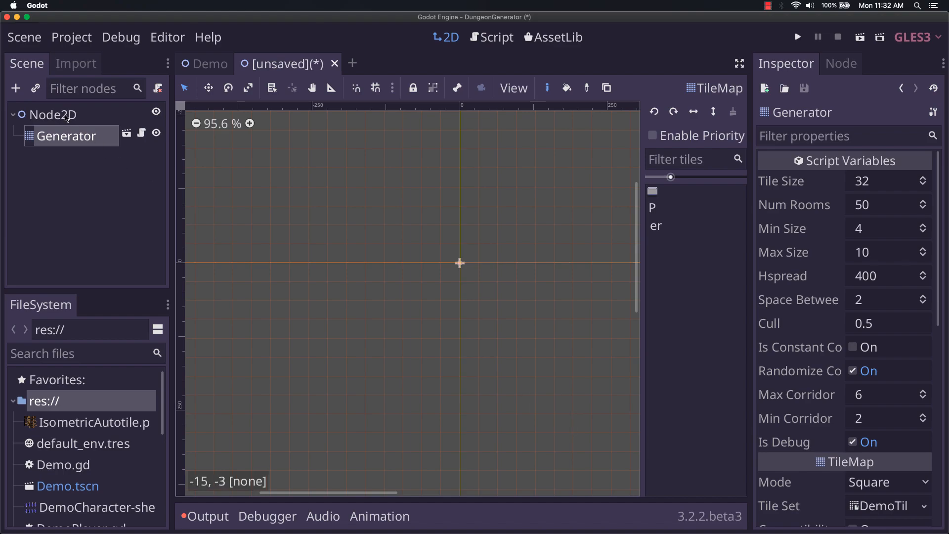
right_click(67, 117)
click(124, 145)
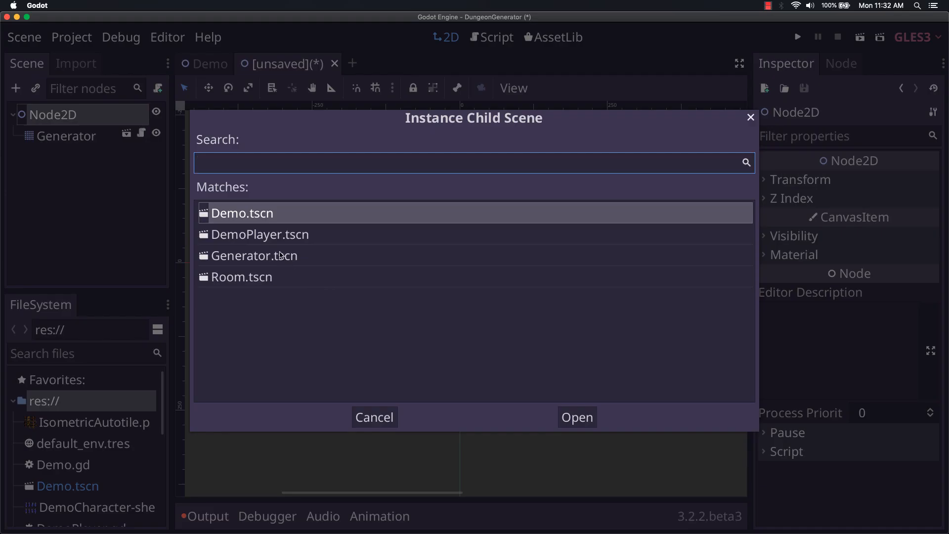
click(377, 418)
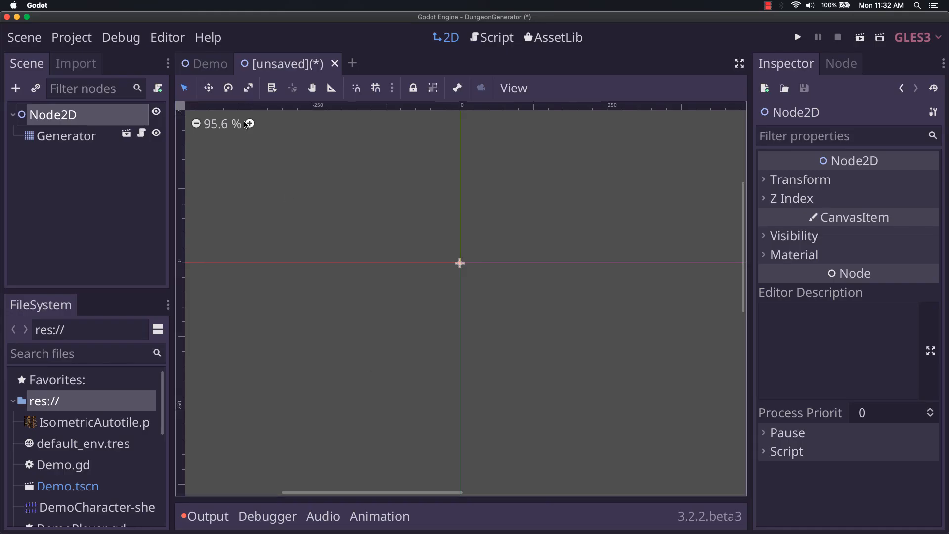
Open the source scene of the Demo scene's Player, and instance DemoPlayer.tscn under the new scene's root node
click(206, 70)
click(87, 156)
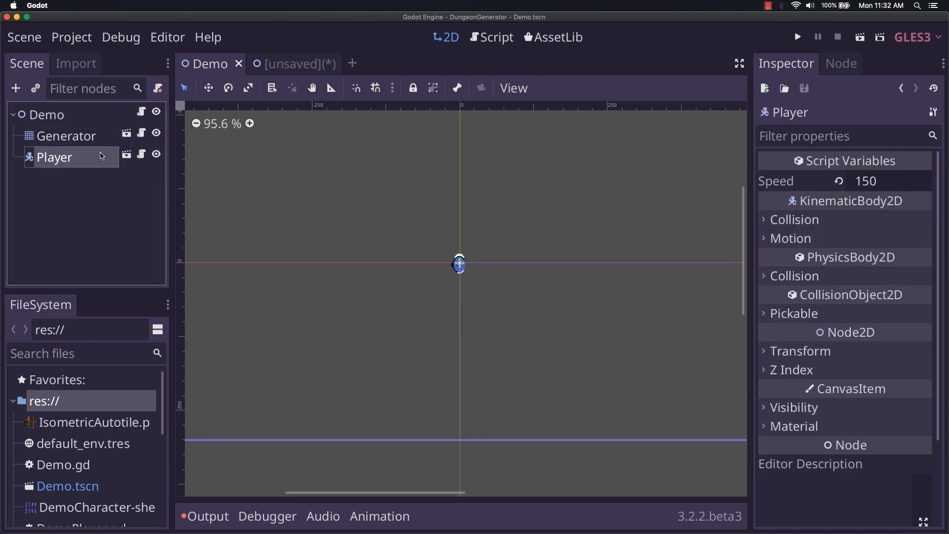
click(128, 157)
click(254, 70)
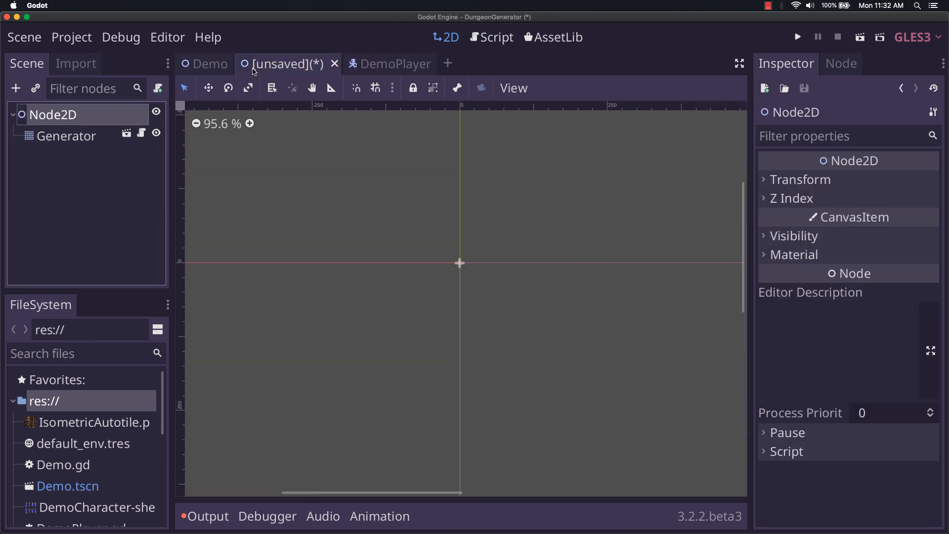
right_click(94, 117)
click(173, 146)
click(317, 234)
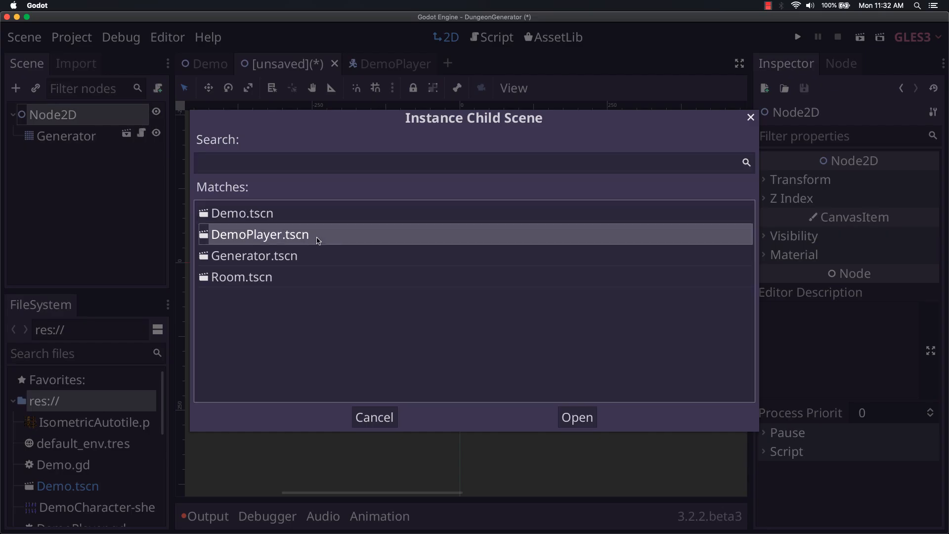
click(564, 417)
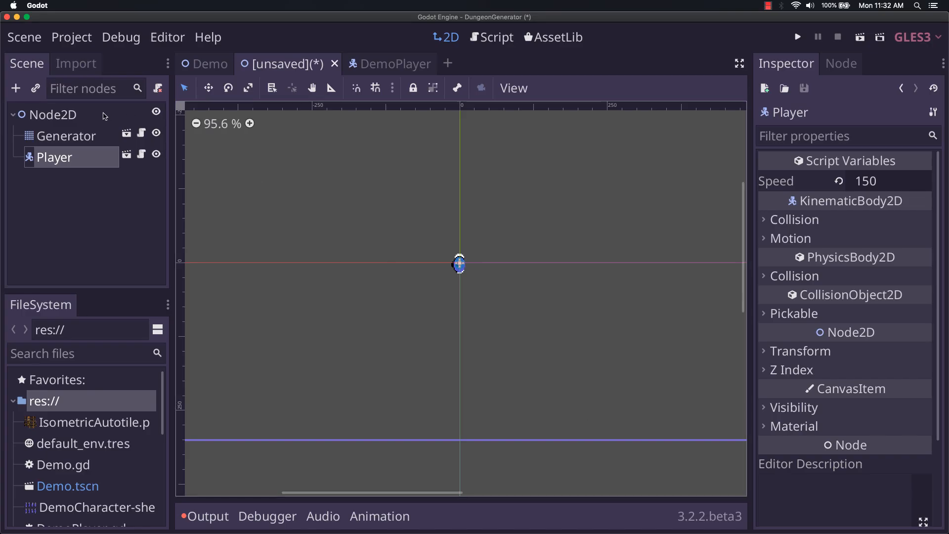
Set the Generator node's tile size to 96 in the new scene
click(84, 139)
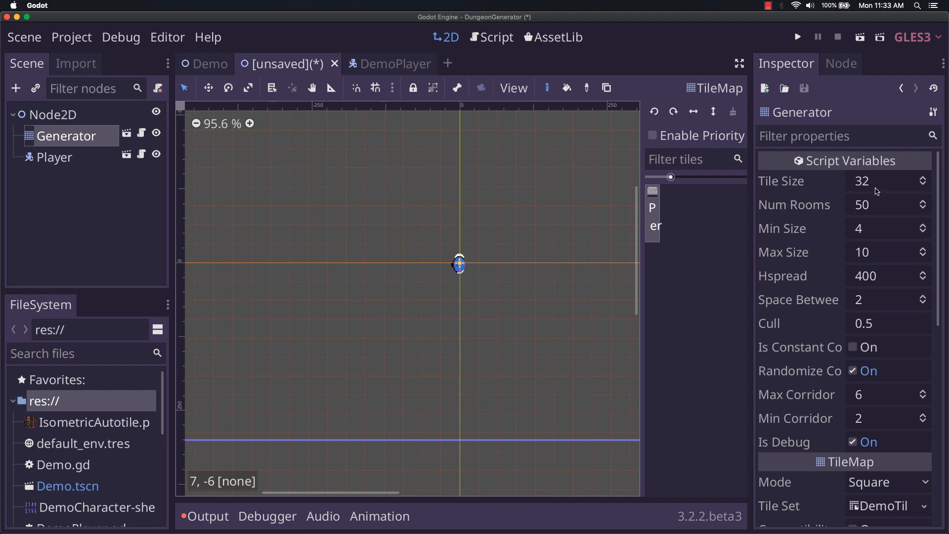
click(877, 190)
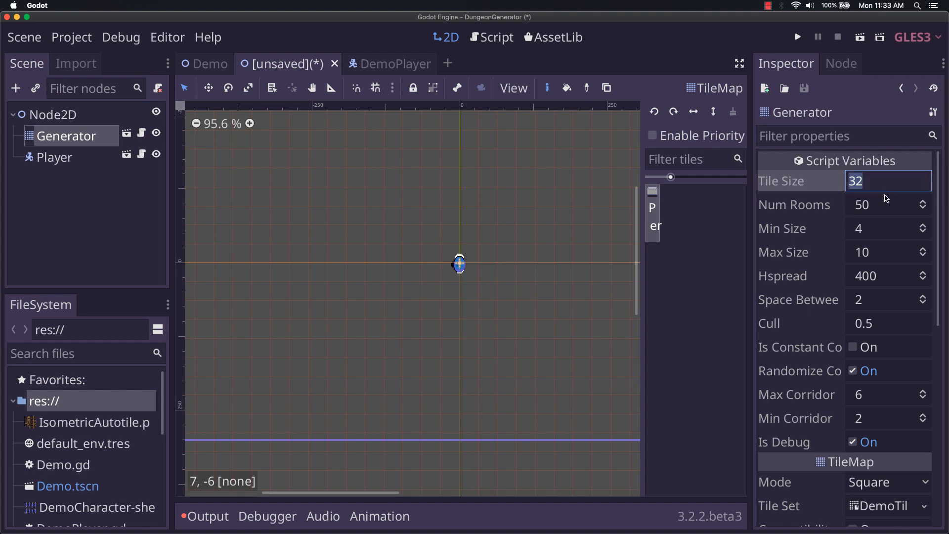
text(96)
key(Return)
Set the Generator's minimum corridor to 4 and maximum corridor to 8, and turn off Is Debug
scroll(870, 277, down, 1)
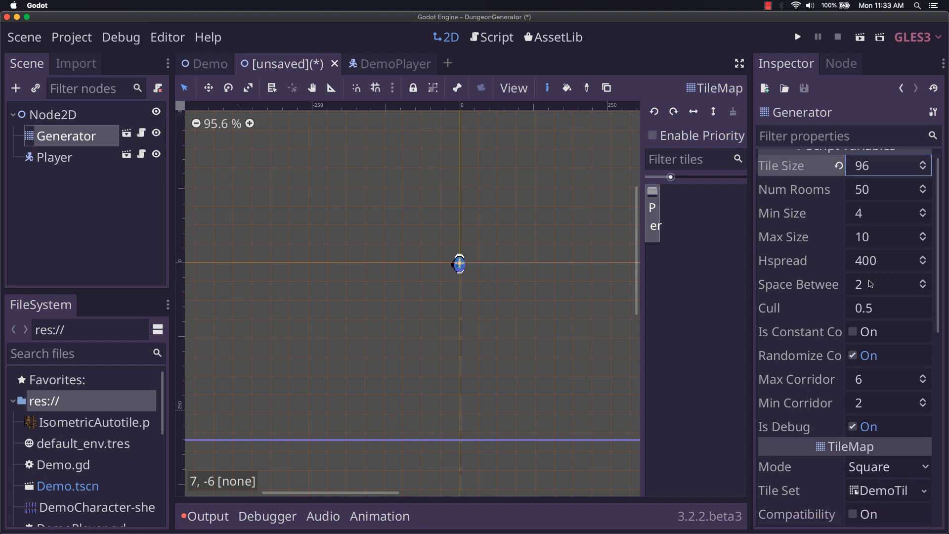
scroll(863, 327, down, 2)
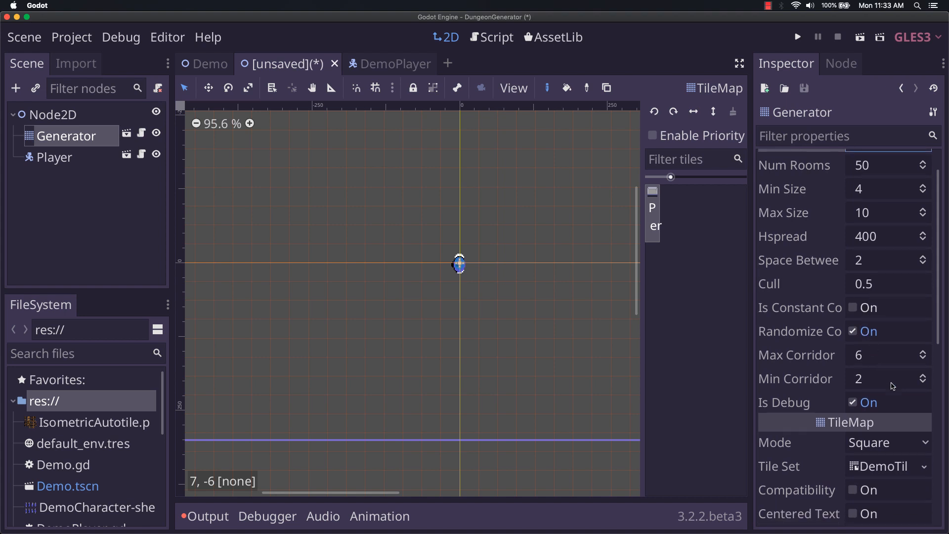
click(923, 377)
click(923, 377)
click(923, 352)
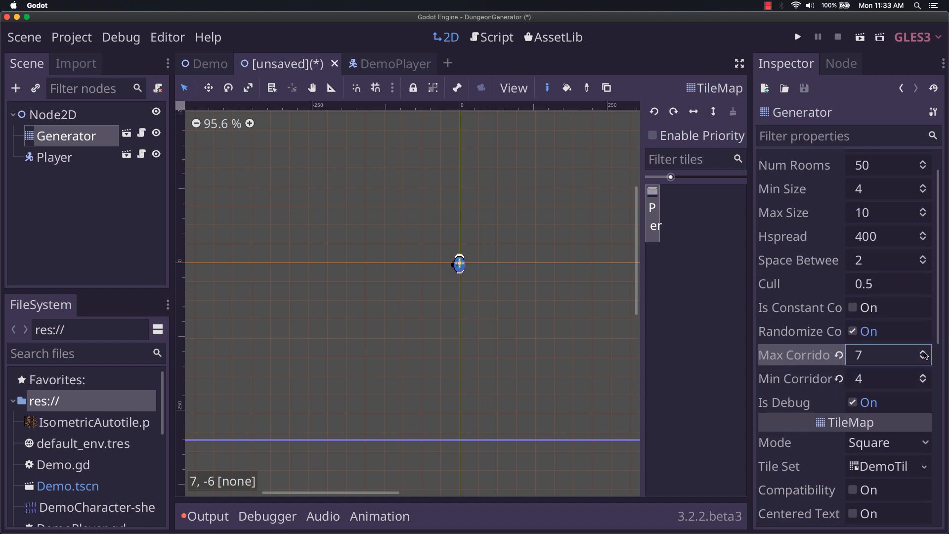
click(923, 352)
scroll(881, 401, down, 5)
click(855, 283)
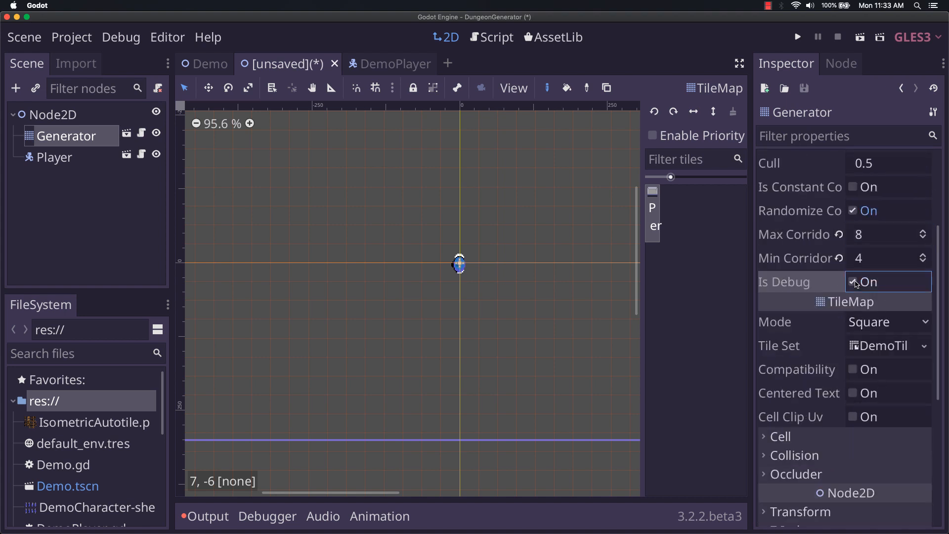
Set the Generator's TileMap mode to Isometric and replace its assigned tile set with a new empty TileSet
click(925, 324)
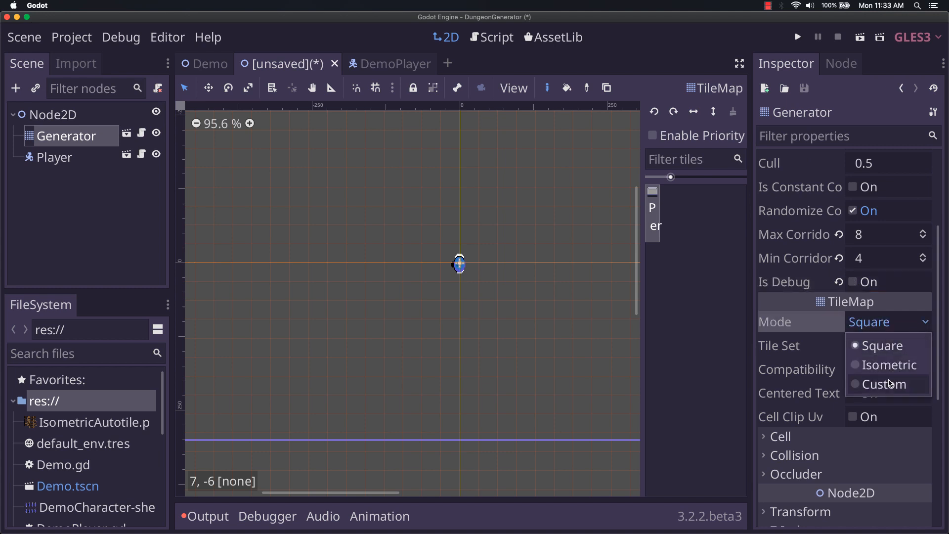
click(923, 367)
click(923, 347)
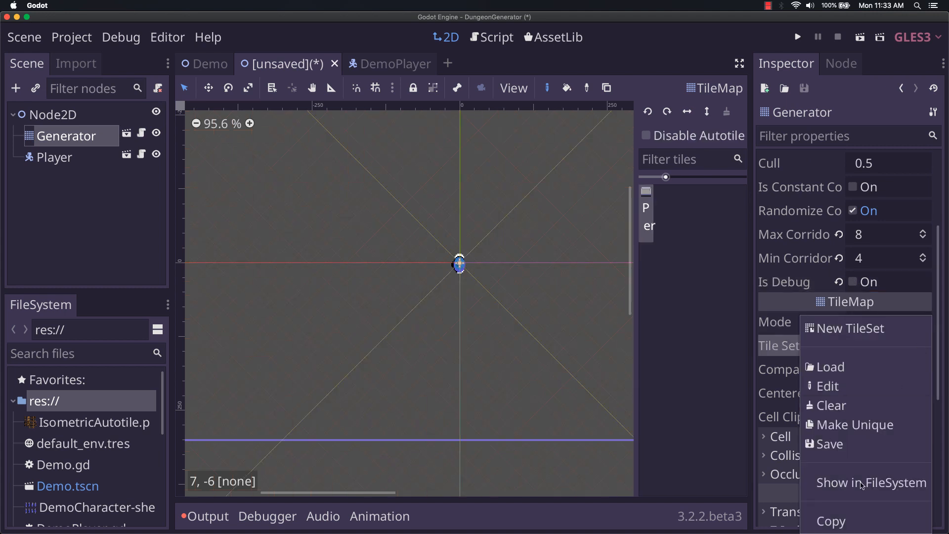
click(840, 404)
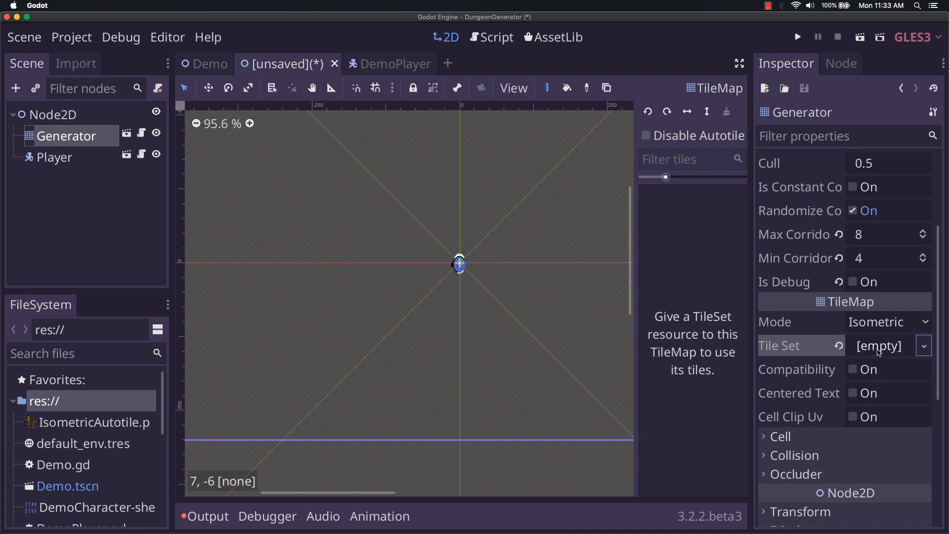
click(913, 348)
click(892, 367)
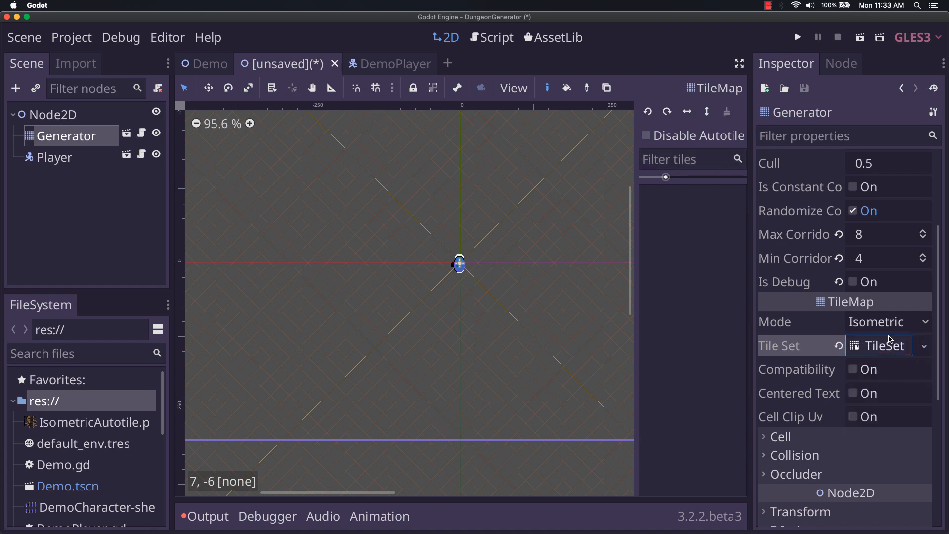
click(889, 347)
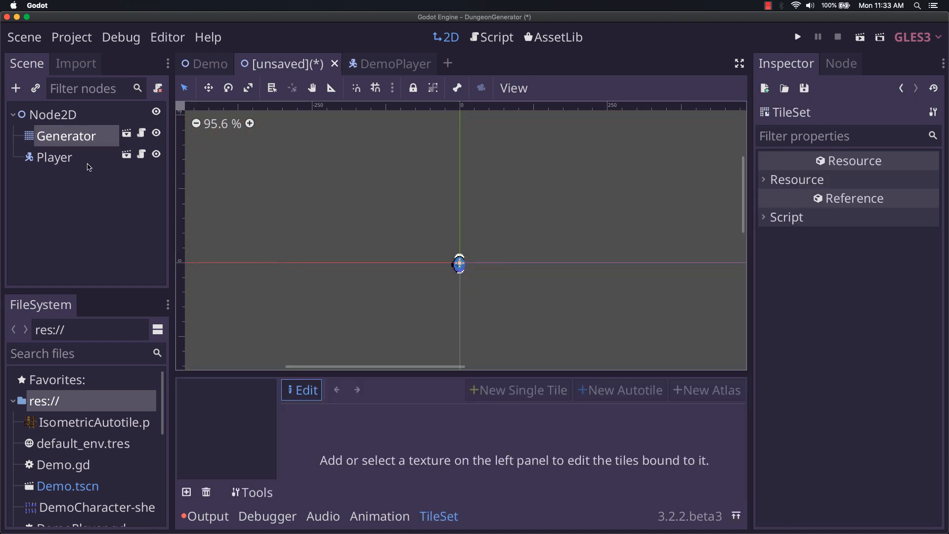
click(96, 143)
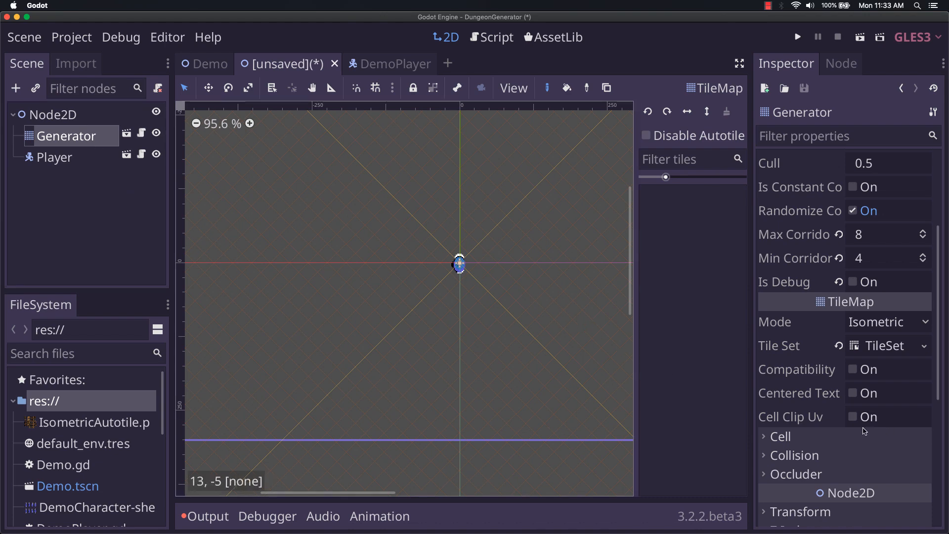
Expand the Generator's cell settings, switch to Aseprite, and measure the floor tile's top face in frame 1 of Layer 1 with a rectangular selection
click(782, 437)
scroll(852, 465, down, 2)
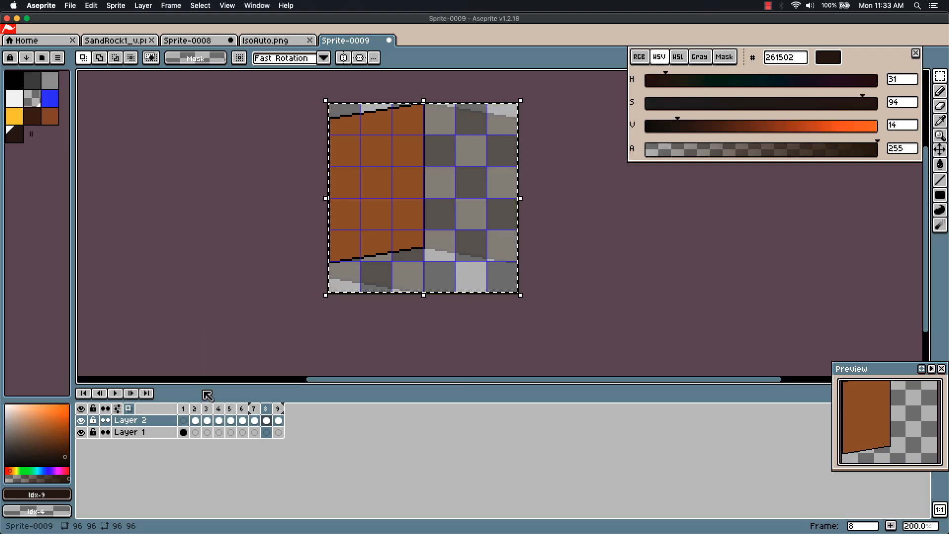
click(183, 432)
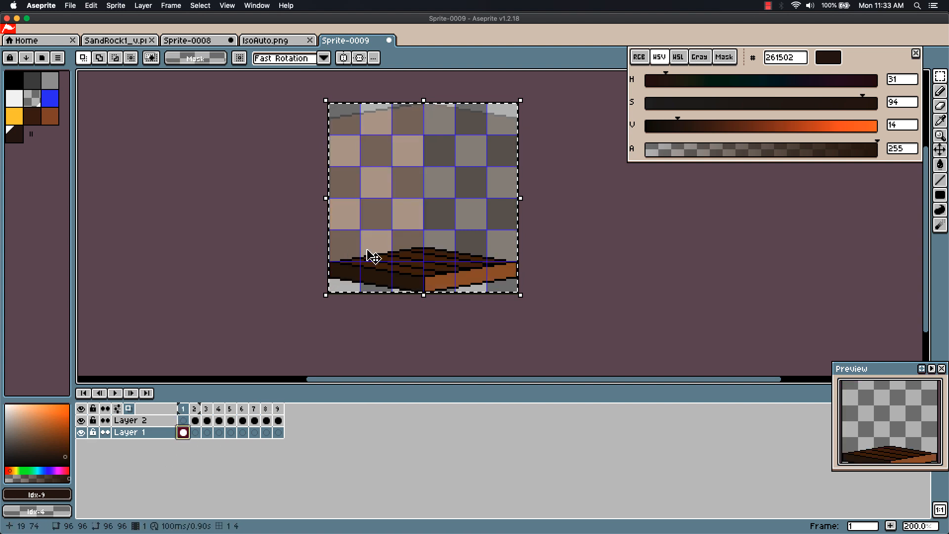
scroll(378, 260, up, 3)
drag(423, 255, 365, 226)
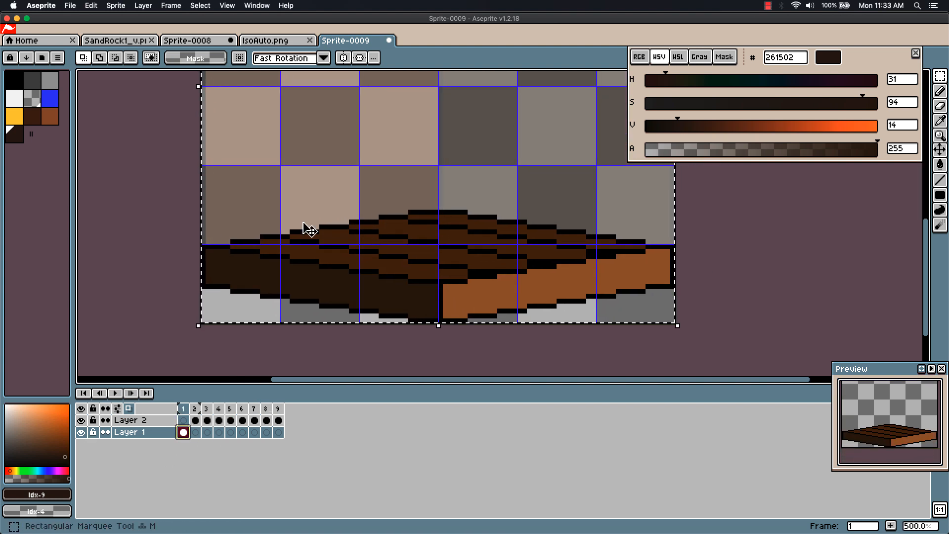
click(184, 227)
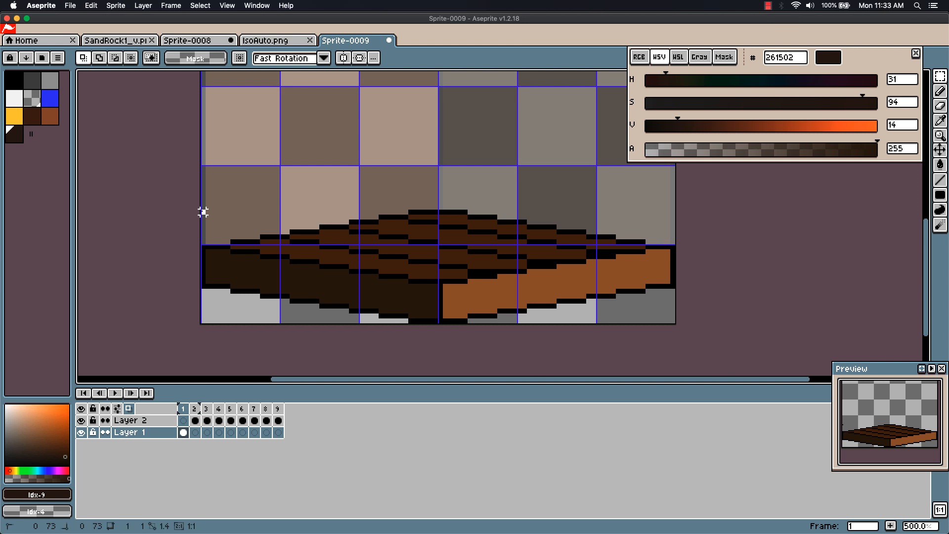
drag(203, 212, 644, 277)
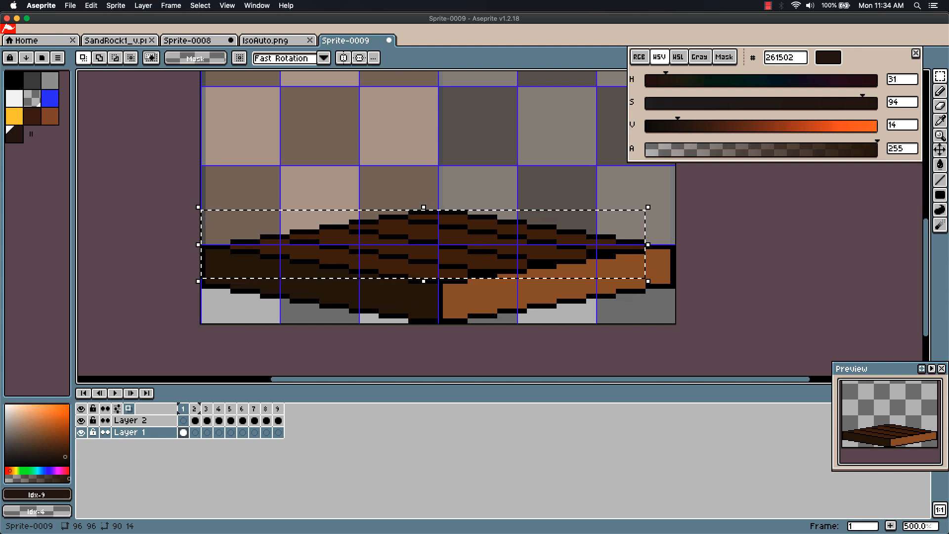
Switch back to Godot and set the Generator's cell size to 90 by 14
key(super+Tab)
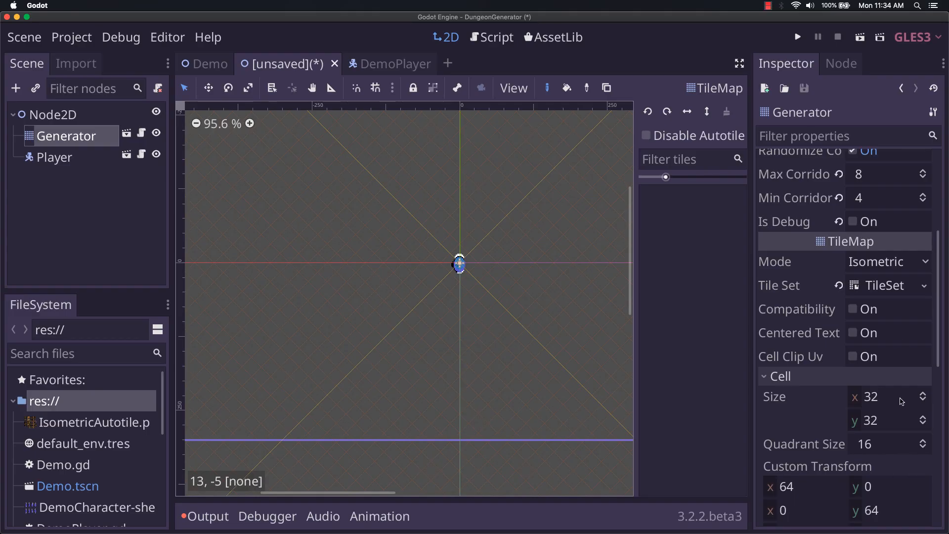
click(901, 400)
text(90)
key(Tab)
text(14)
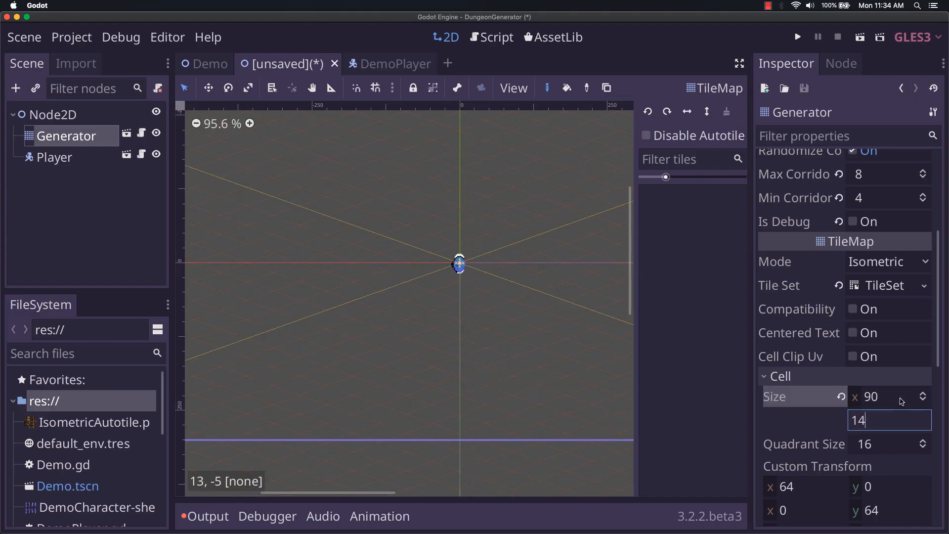
key(Return)
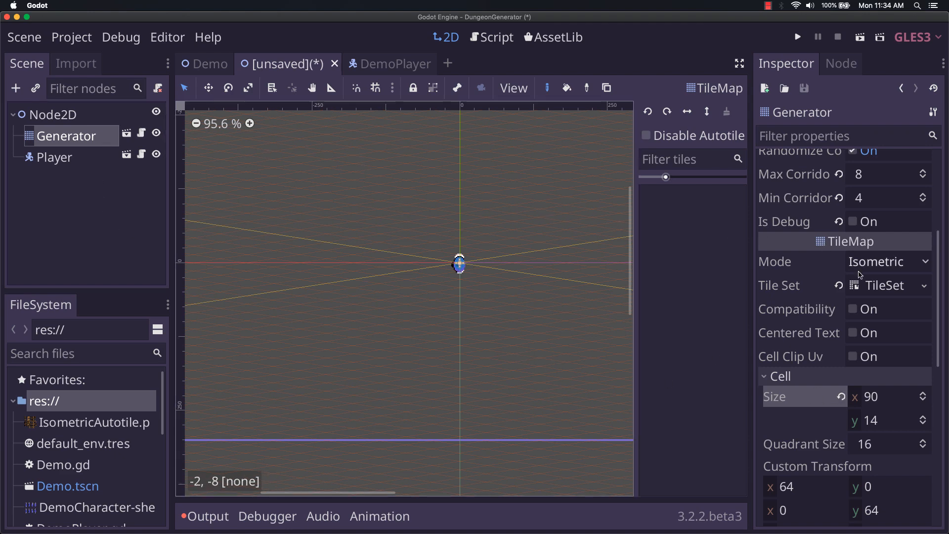
Open the Generator's tile set for editing, add IsometricAutotile.png as its texture, and enlarge the editing area
click(878, 285)
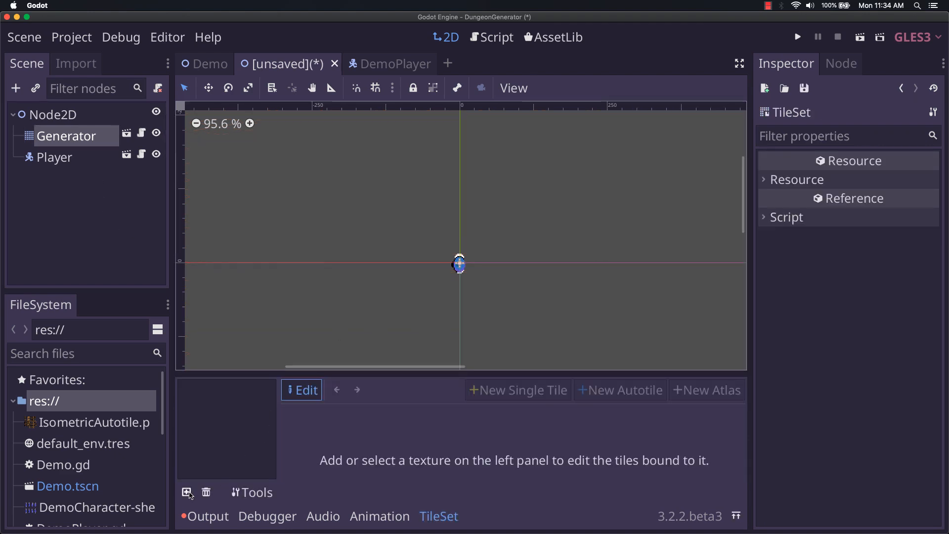
click(187, 492)
click(335, 245)
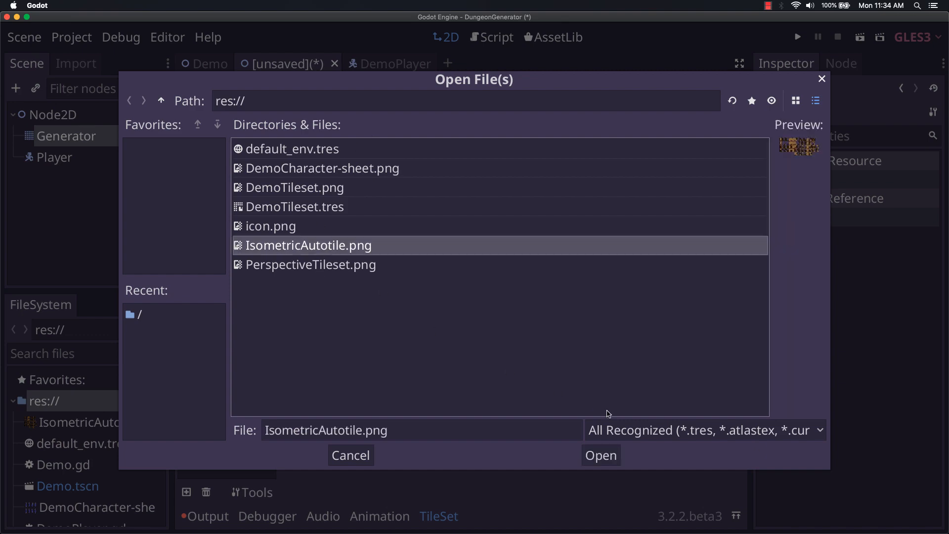
click(600, 456)
drag(518, 369, 518, 135)
Start a new autotile on the isometric texture and set the snap step to 96 by 96
click(621, 151)
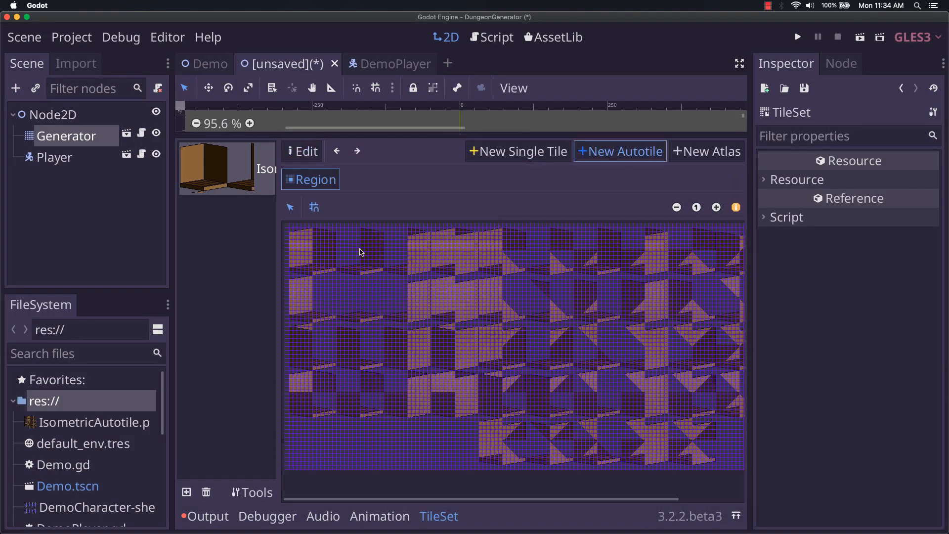
click(292, 229)
click(880, 202)
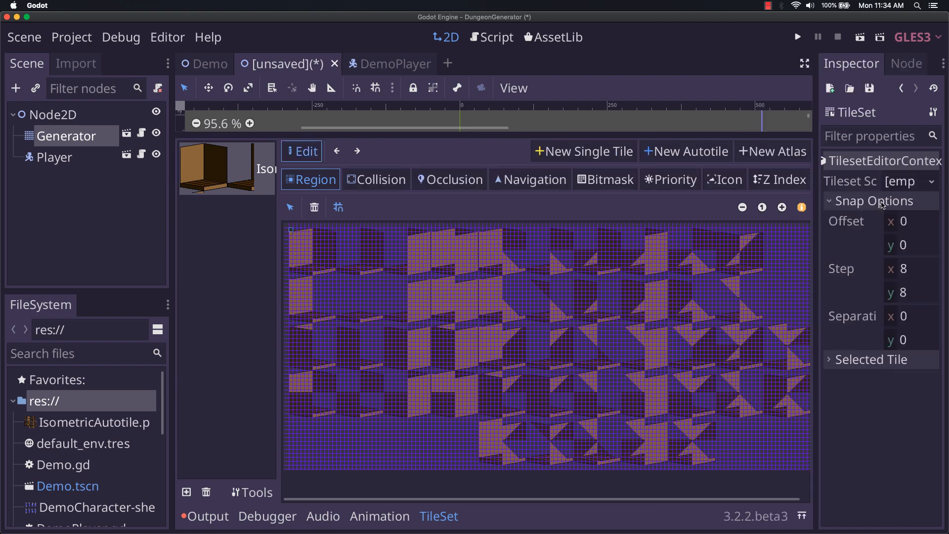
click(918, 269)
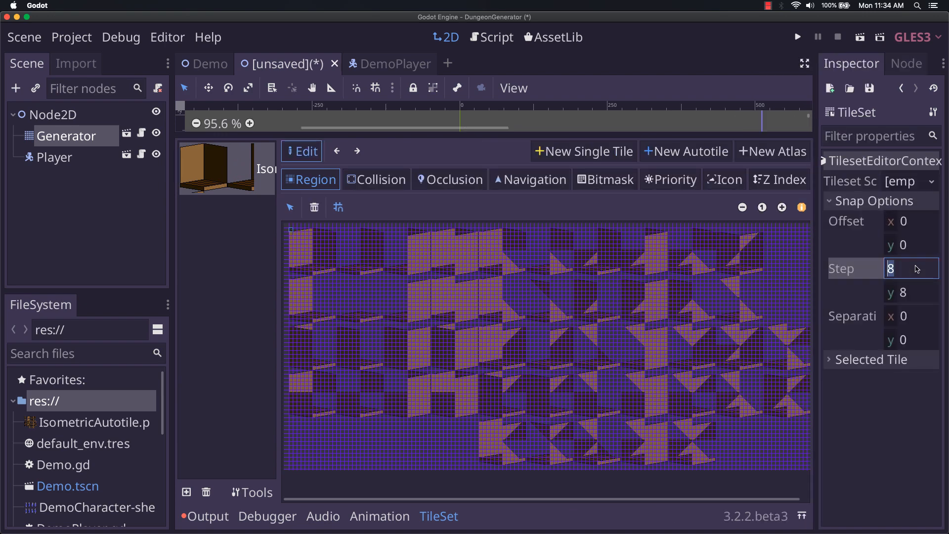
text(96)
key(Tab)
text(96)
key(Return)
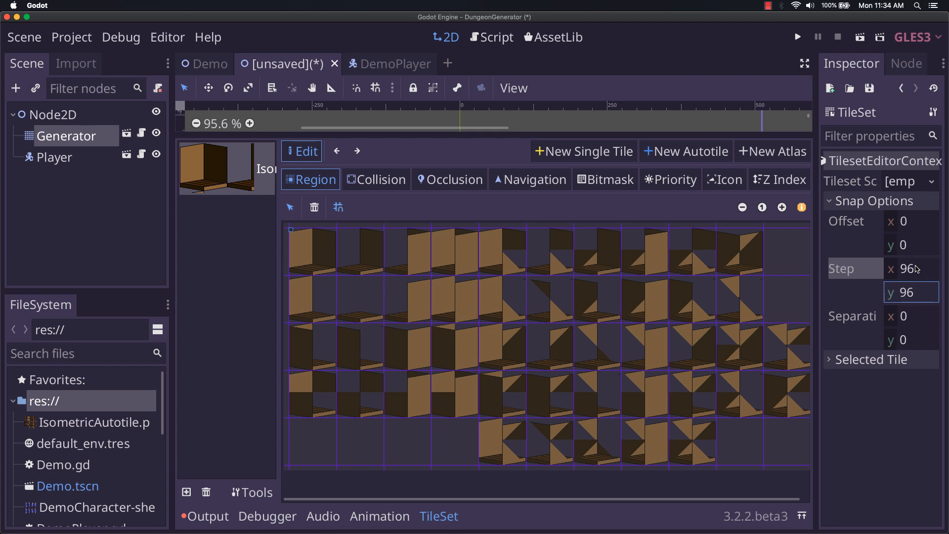
scroll(700, 347, right, 1)
scroll(662, 341, left, 1)
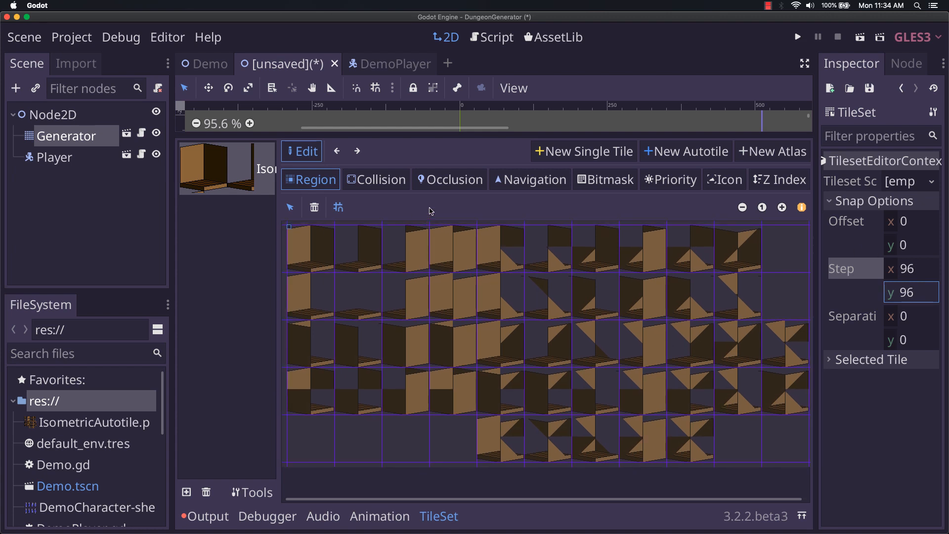
Delete the small autotile region and create a new autotile covering the whole isometric texture
click(315, 207)
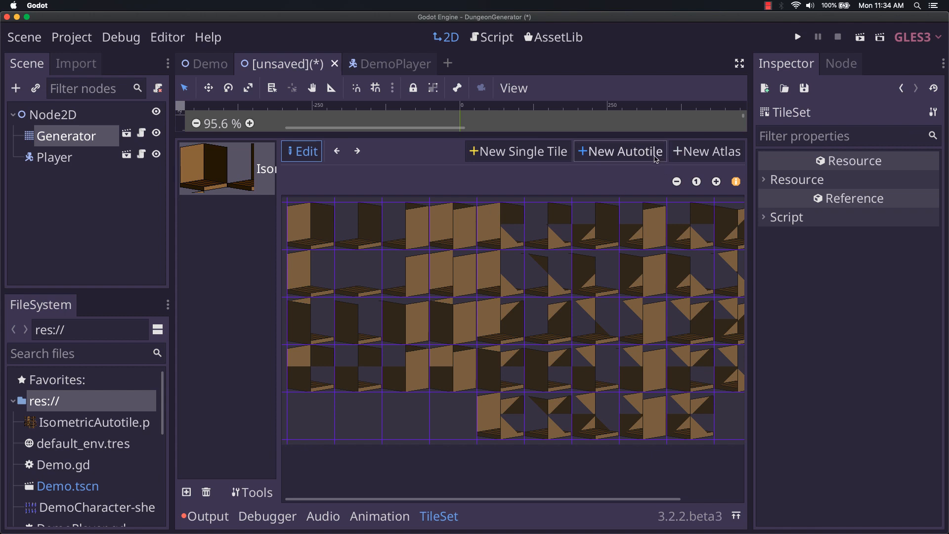
click(677, 182)
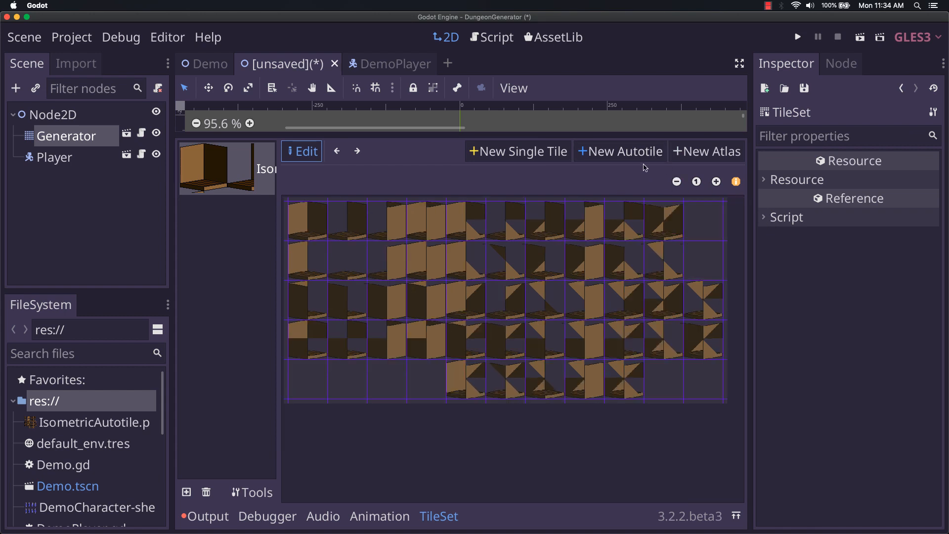
click(628, 152)
drag(315, 239, 712, 421)
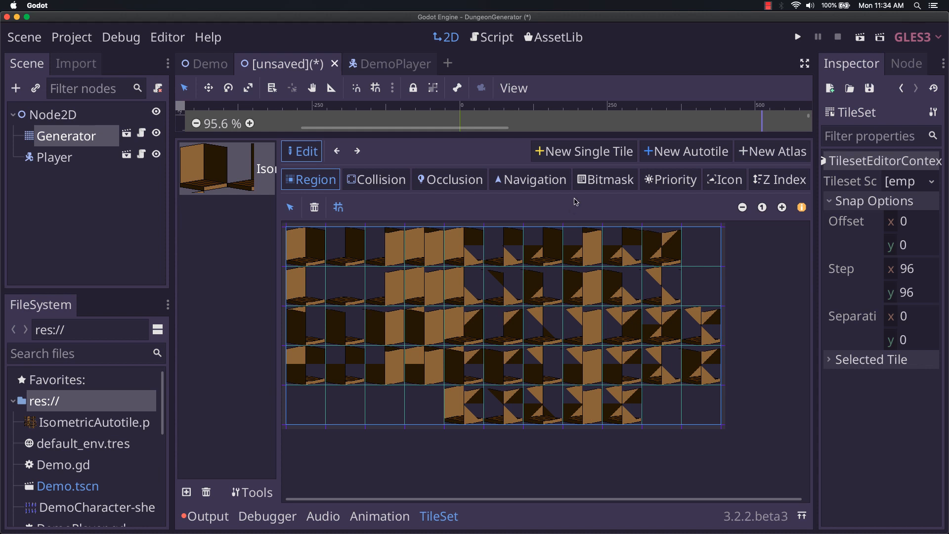
Show the new autotile's bitmask and set its autotile bitmask mode to 3X3 (minimal)
click(605, 179)
click(876, 365)
scroll(878, 369, down, 6)
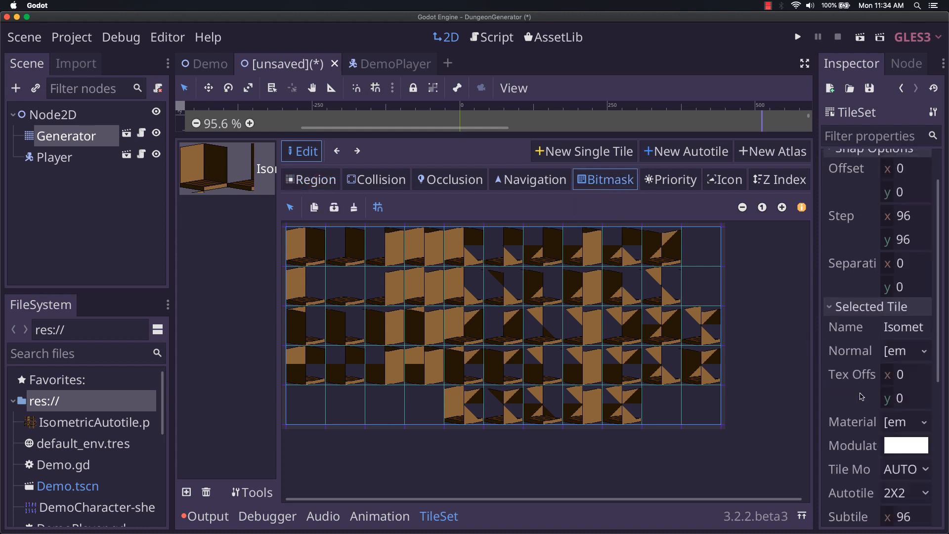
click(905, 262)
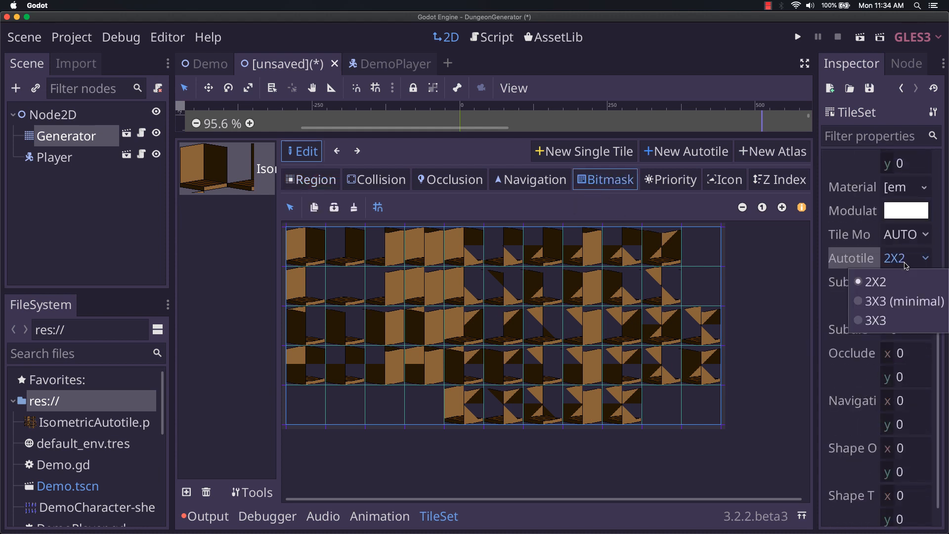
click(906, 305)
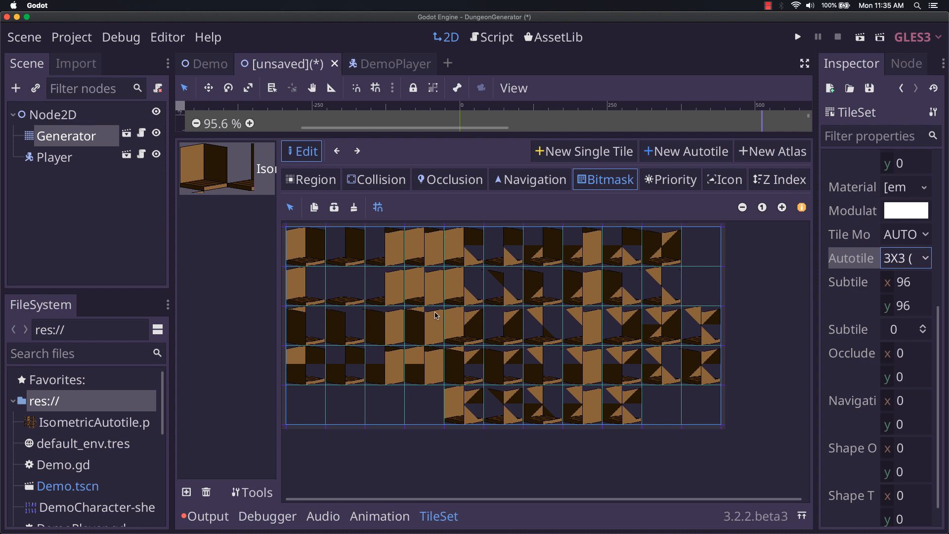
Save the new scene as IsoDemo.tscn
key(super+s)
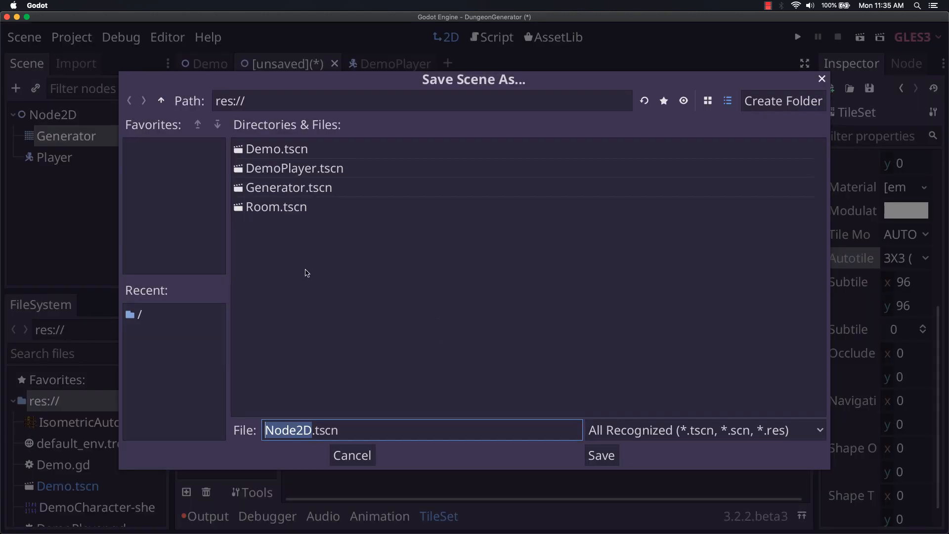
click(311, 430)
drag(312, 429, 217, 430)
text(IsoDemo)
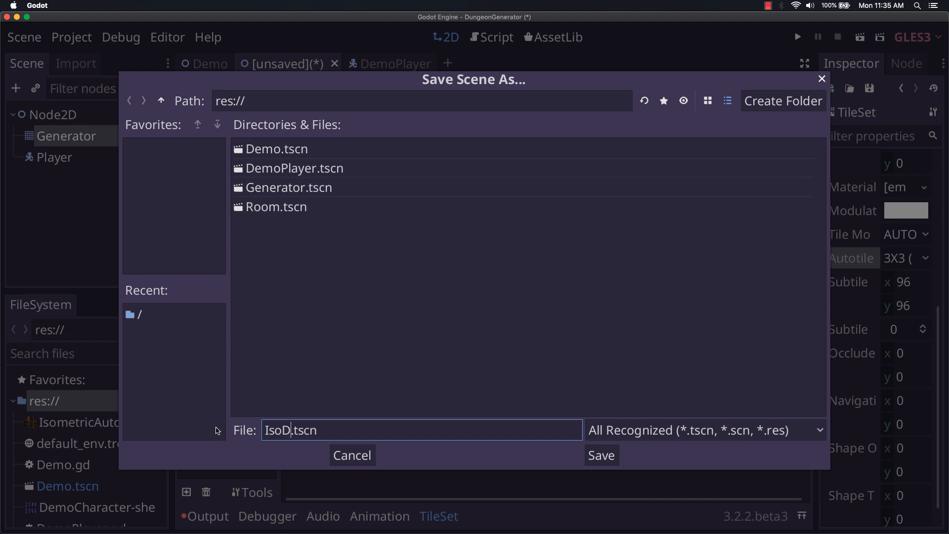
key(Return)
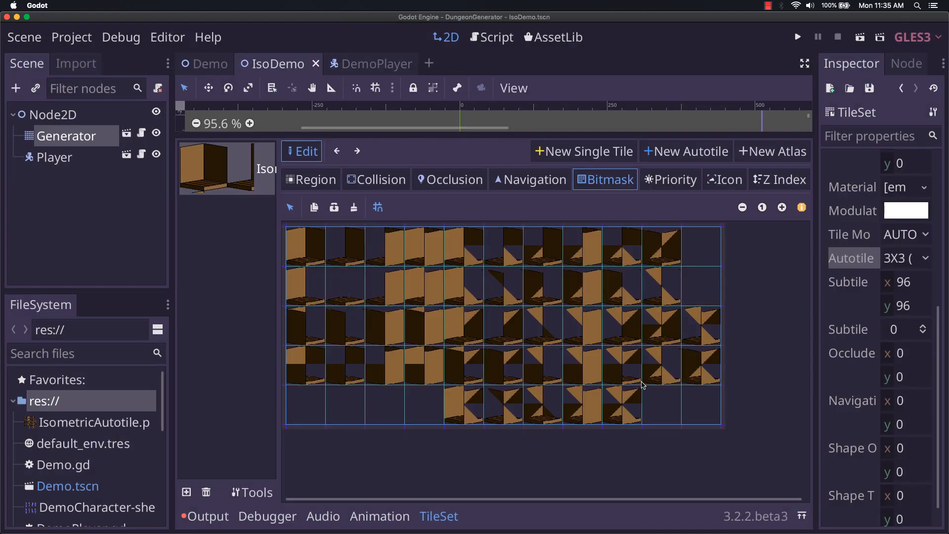
Open the tile set of the Demo scene's Generator and copy the bitmask of its perspective autotile
click(200, 68)
click(83, 139)
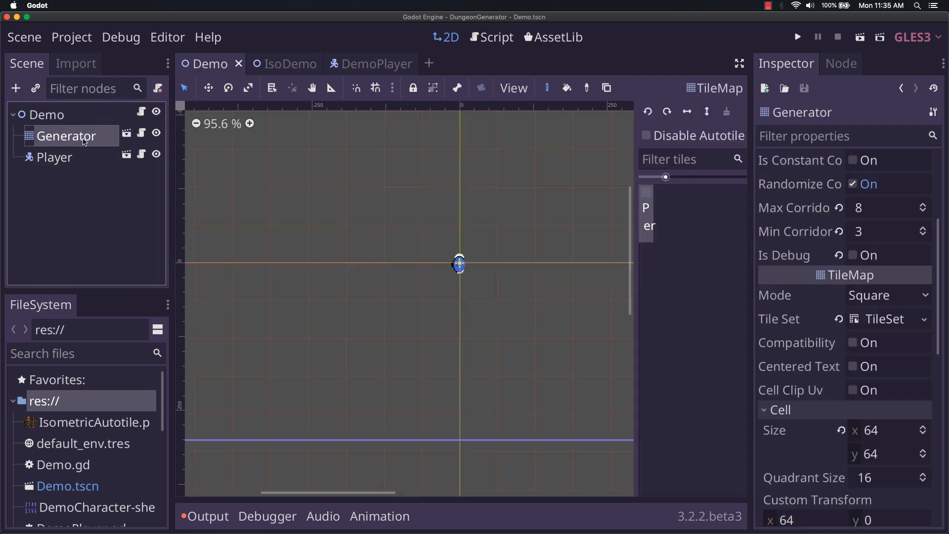
click(896, 316)
click(263, 177)
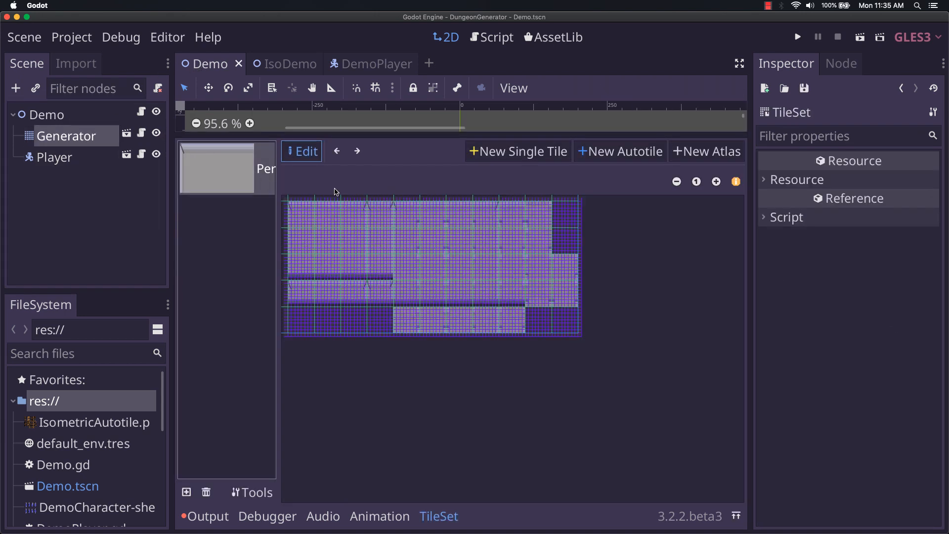
click(539, 210)
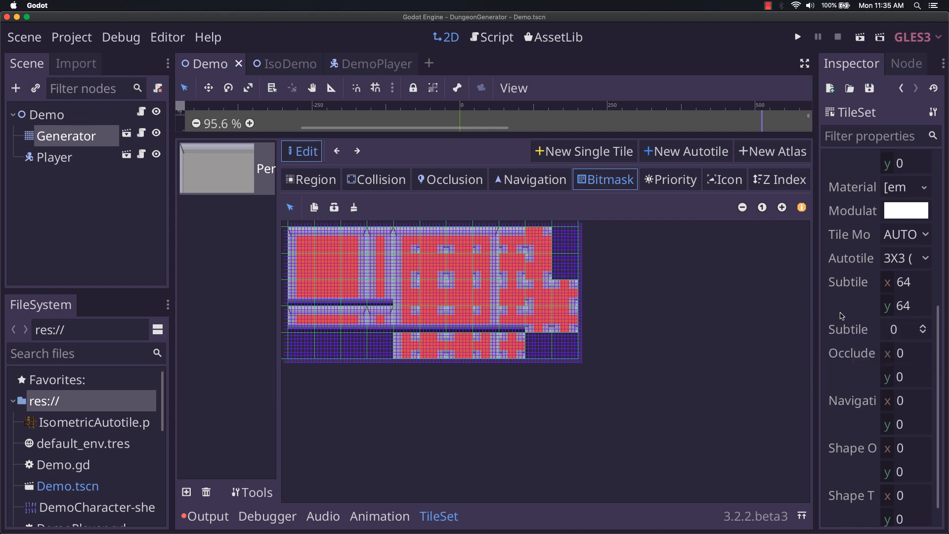
Close the DemoPlayer scene and return to the IsoDemo scene
click(379, 68)
click(415, 64)
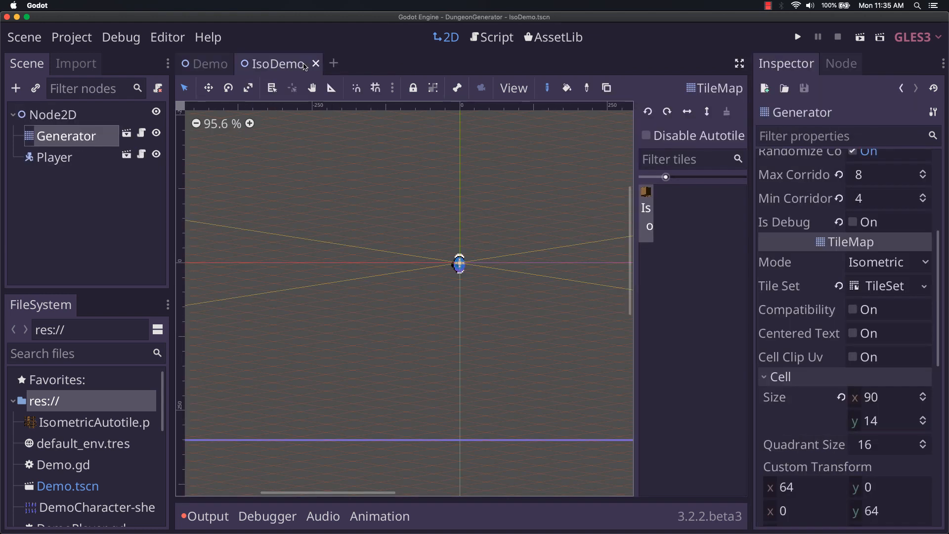
click(207, 63)
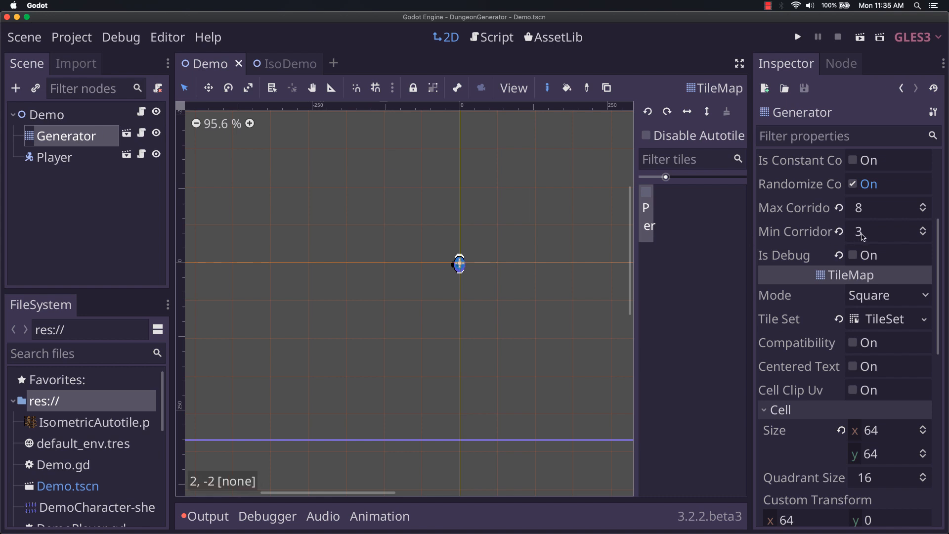
click(291, 71)
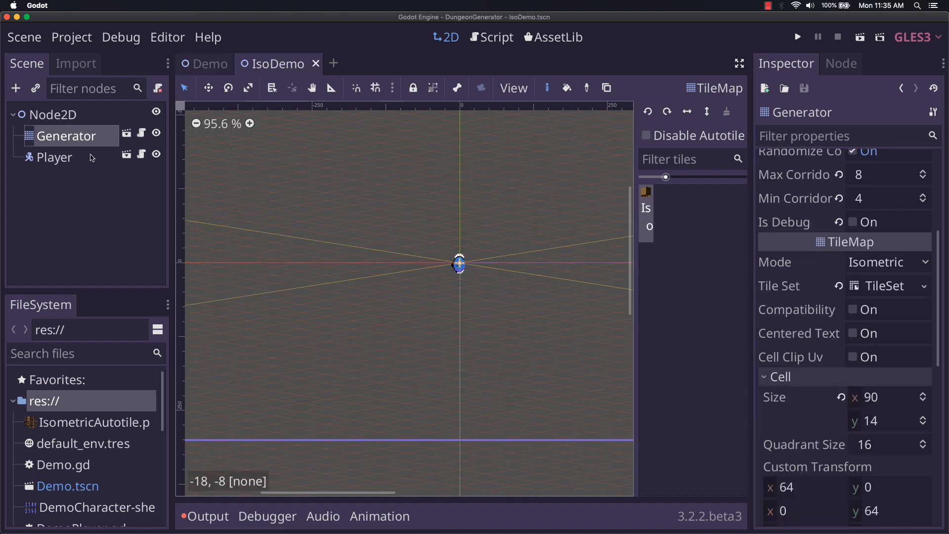
Open the IsoDemo Generator's tile set and paste the copied bitmask onto its isometric autotile
click(890, 286)
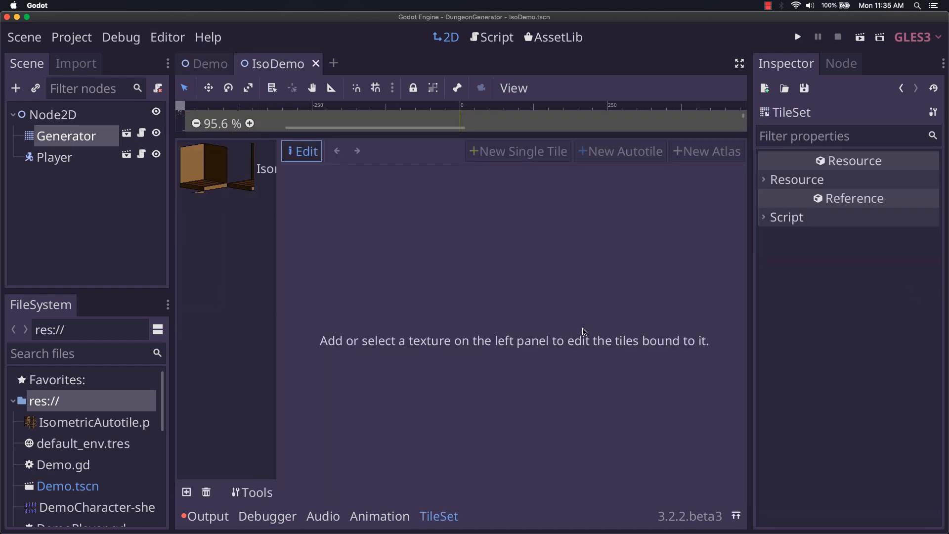
click(249, 173)
click(488, 296)
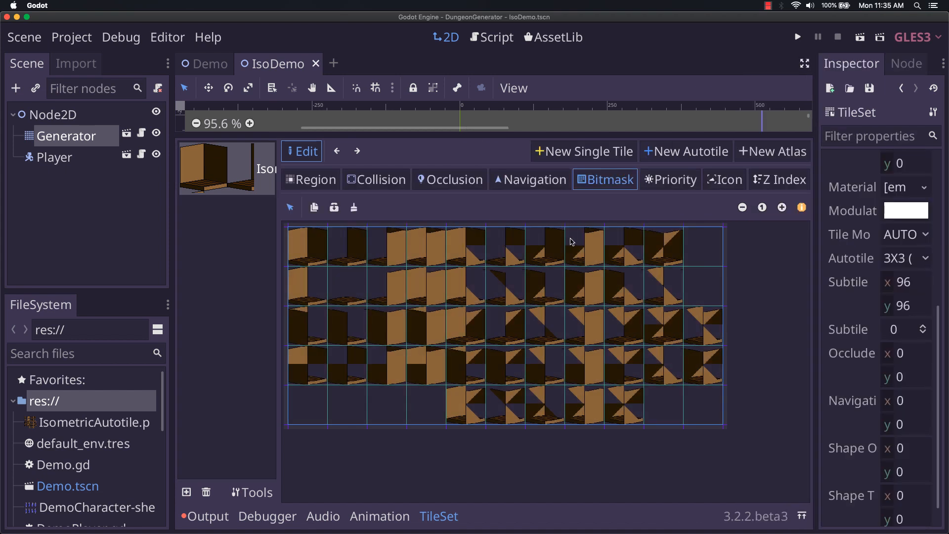
scroll(891, 399, down, 1)
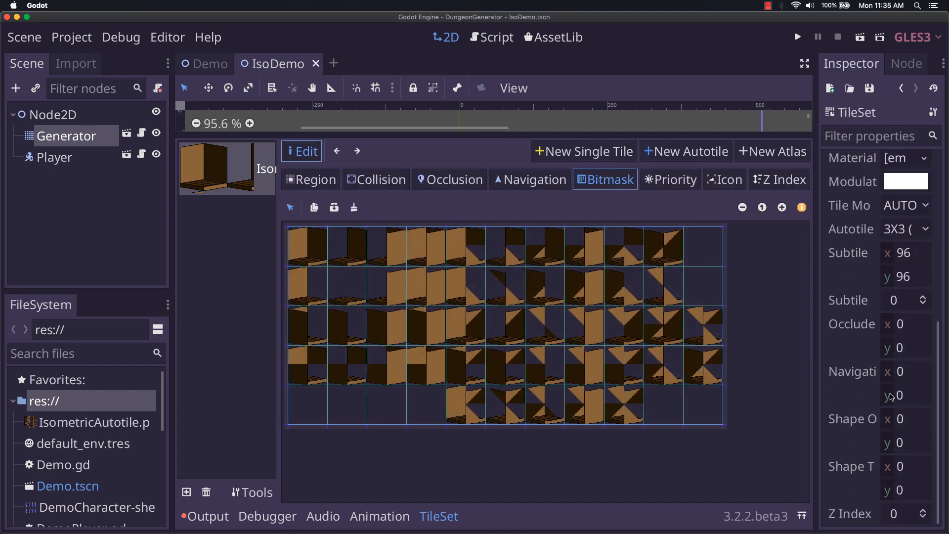
scroll(892, 399, up, 2)
click(334, 208)
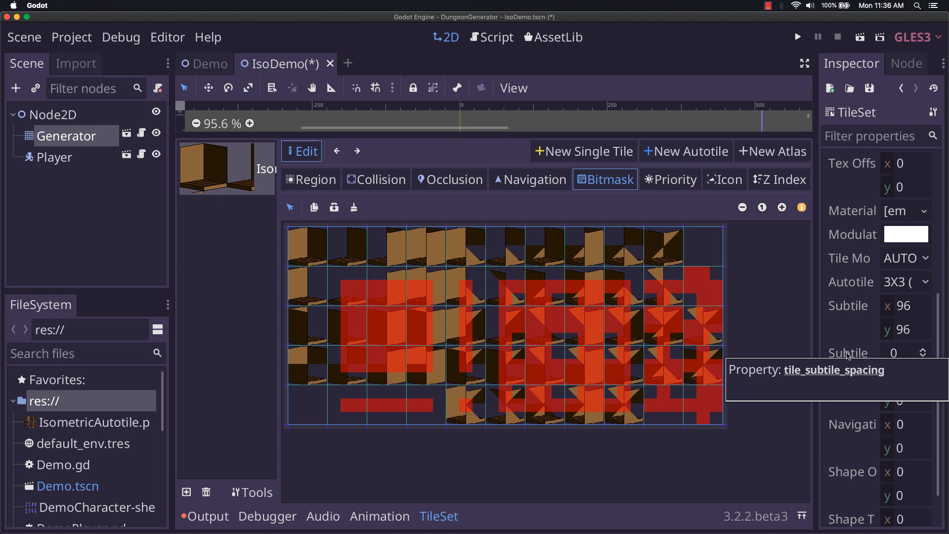
scroll(858, 385, up, 5)
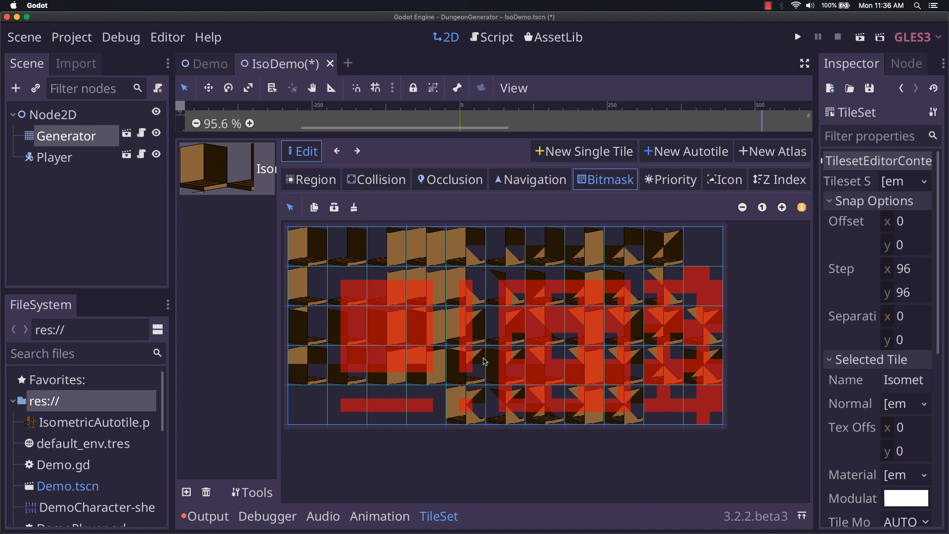
Clear the pasted bitmask and paint the inner area of the first three-by-three block of isometric tiles, leaving its outer edge empty
click(354, 207)
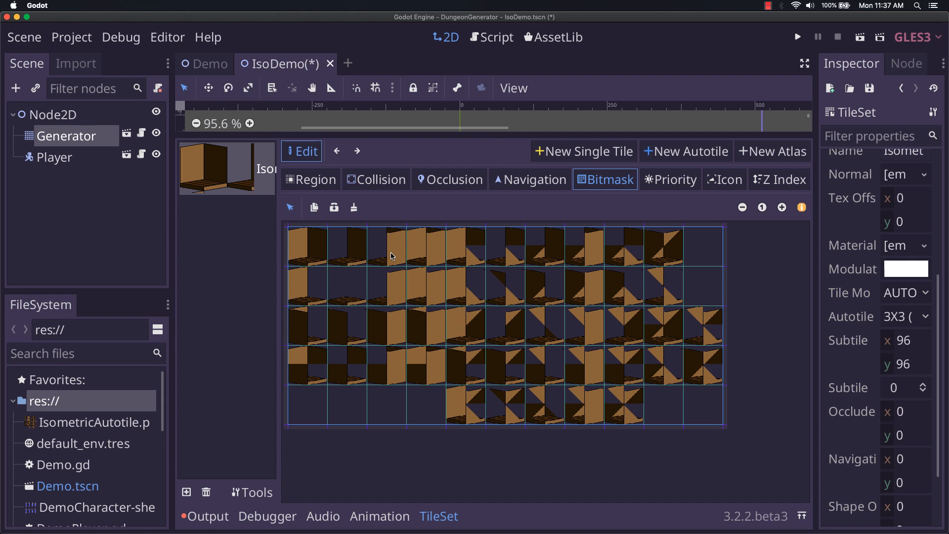
mouse_move(306, 247)
mouse_down()
mouse_move(296, 250)
mouse_move(301, 258)
mouse_up()
right_click(298, 248)
right_click(304, 252)
right_click(298, 258)
mouse_move(314, 261)
mouse_down()
mouse_move(311, 327)
mouse_move(383, 329)
mouse_move(384, 248)
mouse_move(324, 245)
mouse_move(383, 259)
mouse_move(333, 261)
mouse_move(384, 274)
mouse_move(310, 278)
mouse_move(354, 300)
mouse_move(384, 292)
mouse_move(317, 290)
mouse_move(326, 307)
mouse_move(381, 318)
mouse_up()
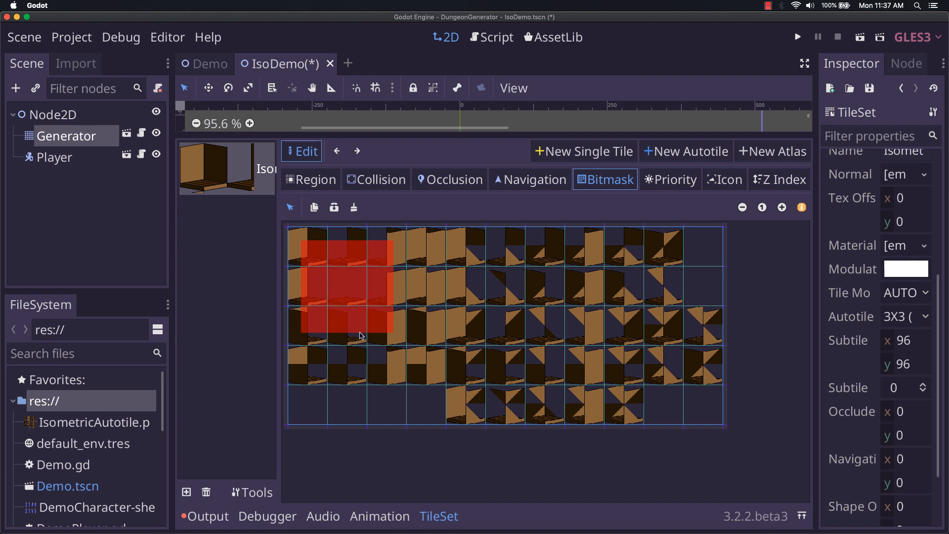
Paint the bitmask's horizontal strip across the fourth row's first three tiles, the vertical strip down the fourth column, and that column's fourth-row centre
drag(313, 369, 387, 369)
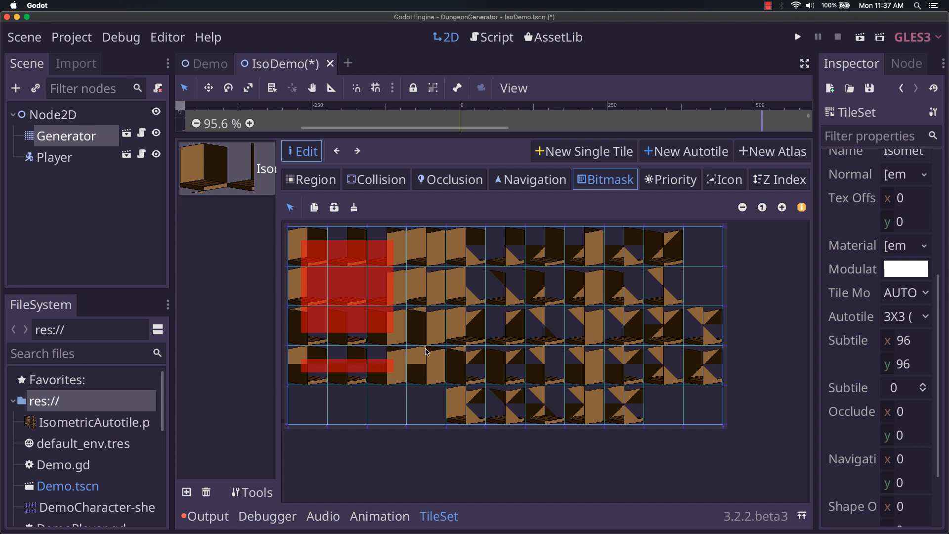
drag(428, 248, 429, 332)
click(430, 370)
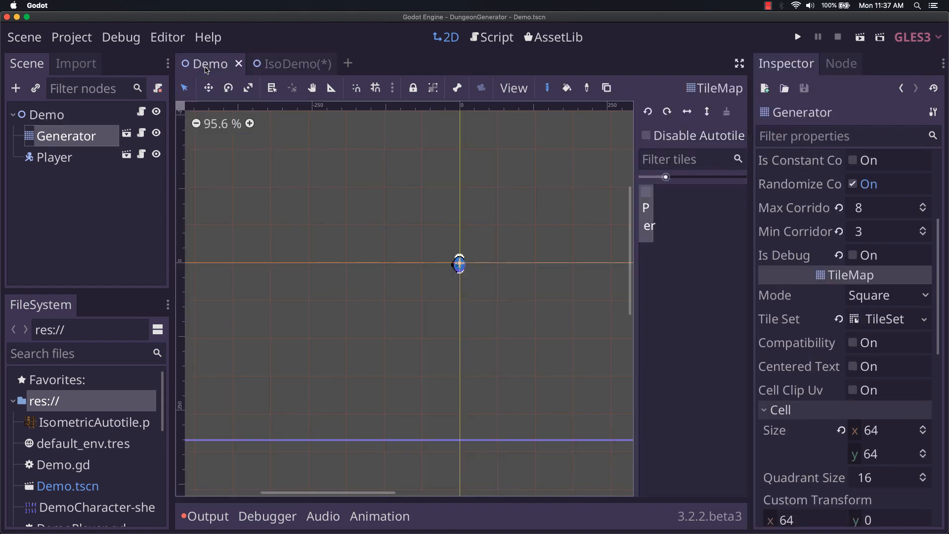
Open the Demo Generator's tile set and set the perspective autotile's snap step to 64 by 64
click(207, 64)
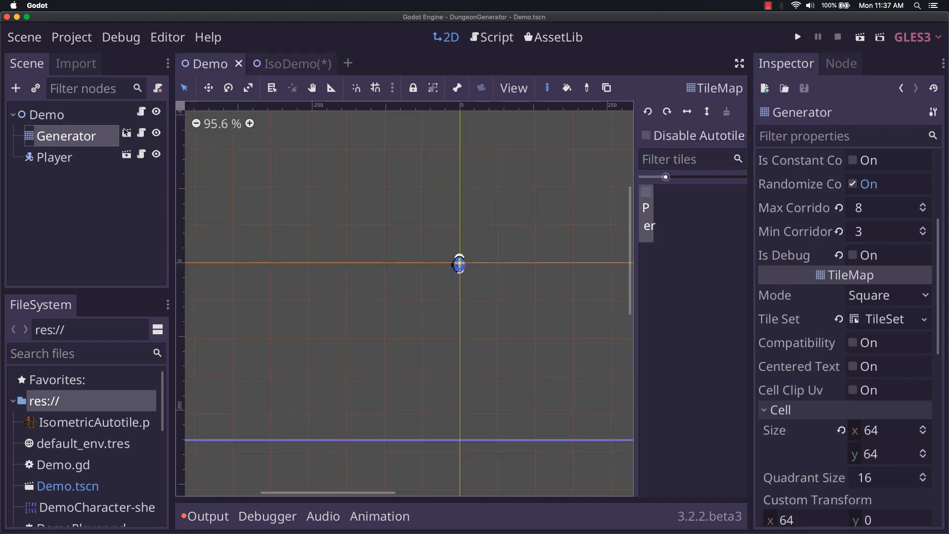
click(886, 320)
click(182, 162)
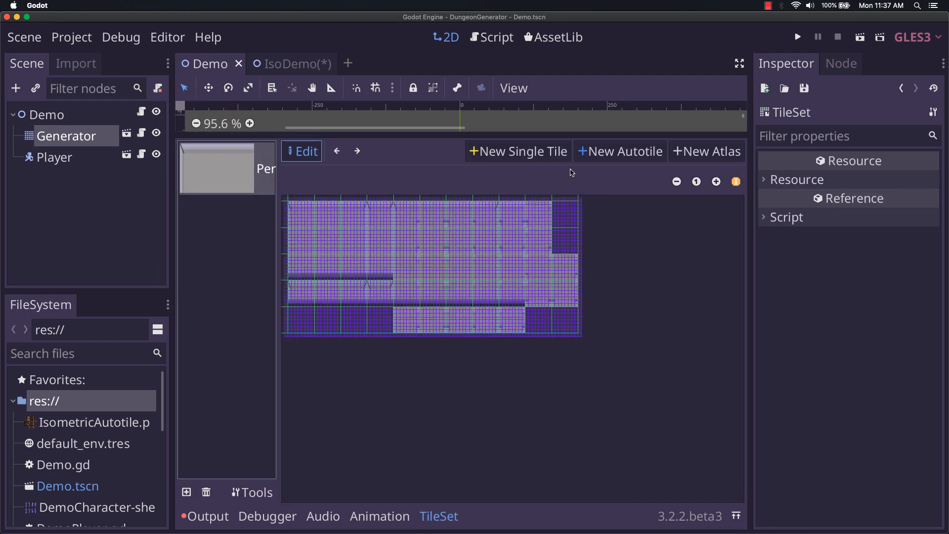
click(532, 262)
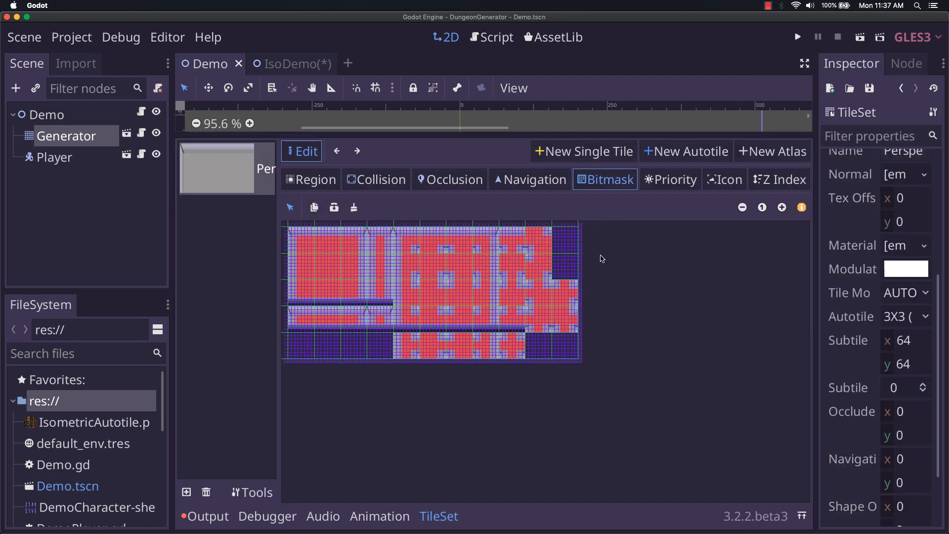
scroll(903, 291, up, 5)
click(916, 274)
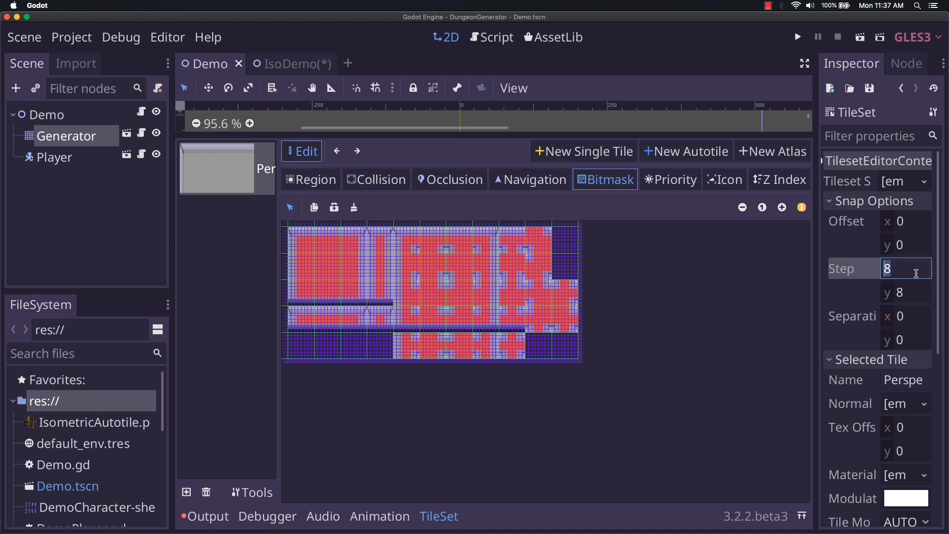
text(64)
key(Tab)
text(64)
key(Return)
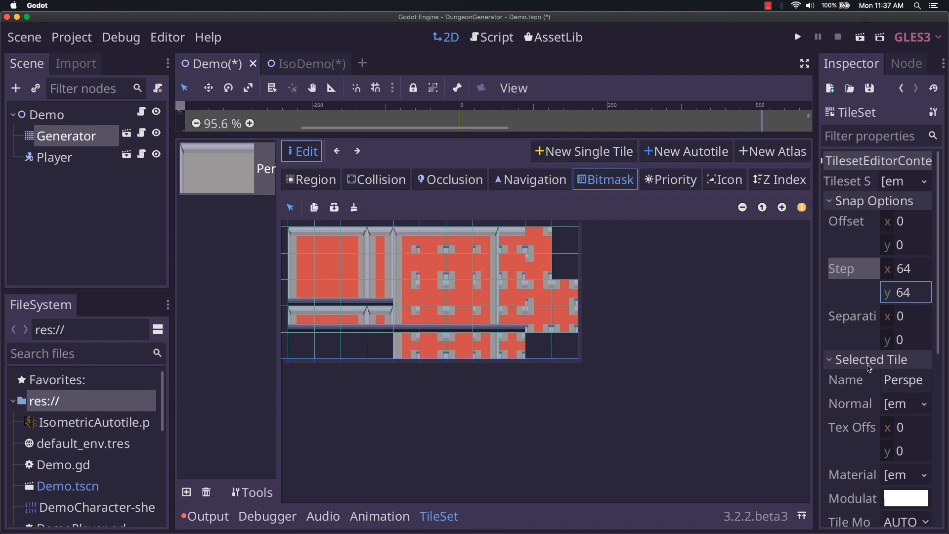
scroll(869, 372, down, 1)
scroll(863, 373, down, 5)
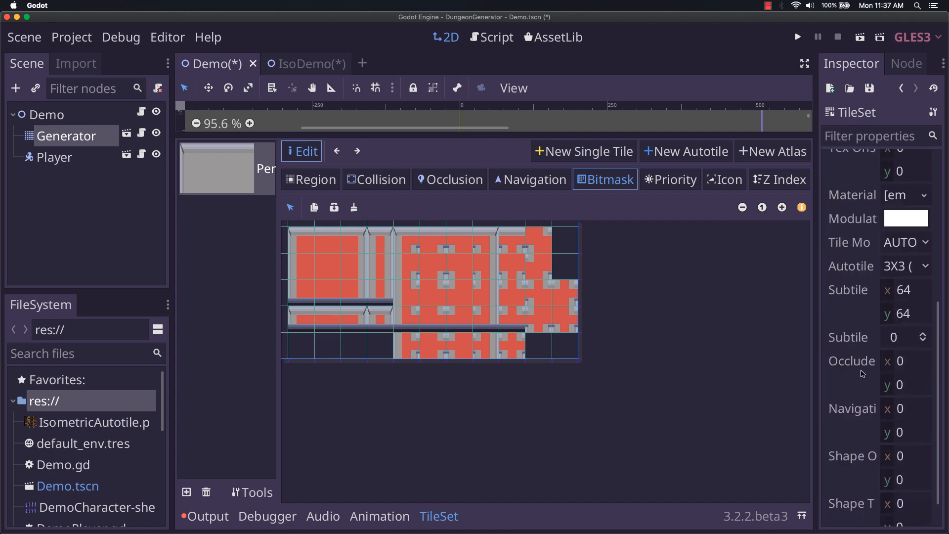
scroll(863, 374, up, 5)
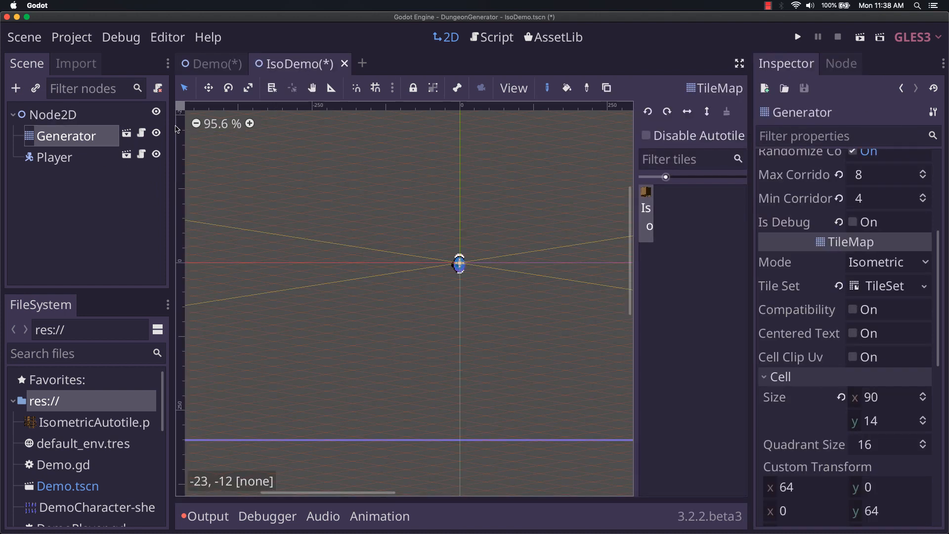
Reopen the IsoDemo Generator's tile set and paint the outline of the four-by-four tile block's bitmask plus the strips across its second row
click(317, 69)
click(910, 286)
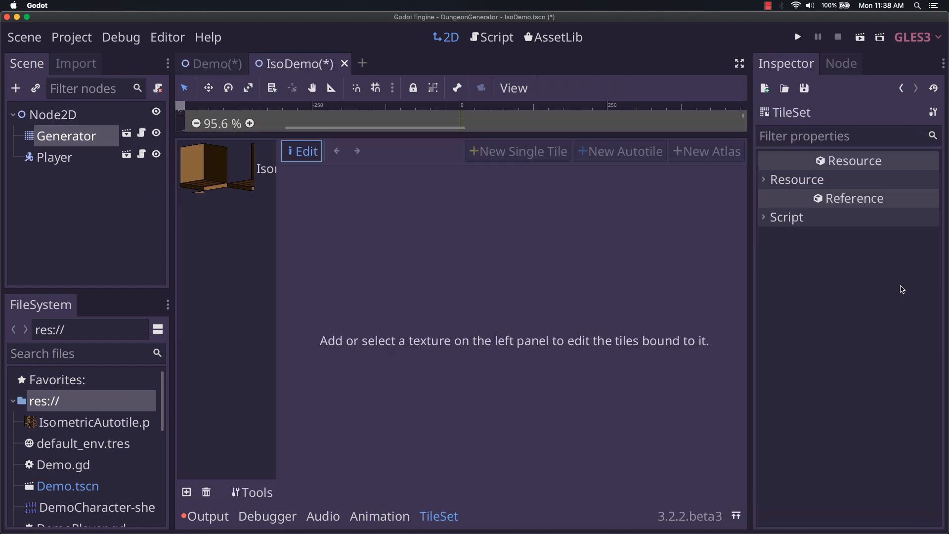
click(256, 183)
click(372, 261)
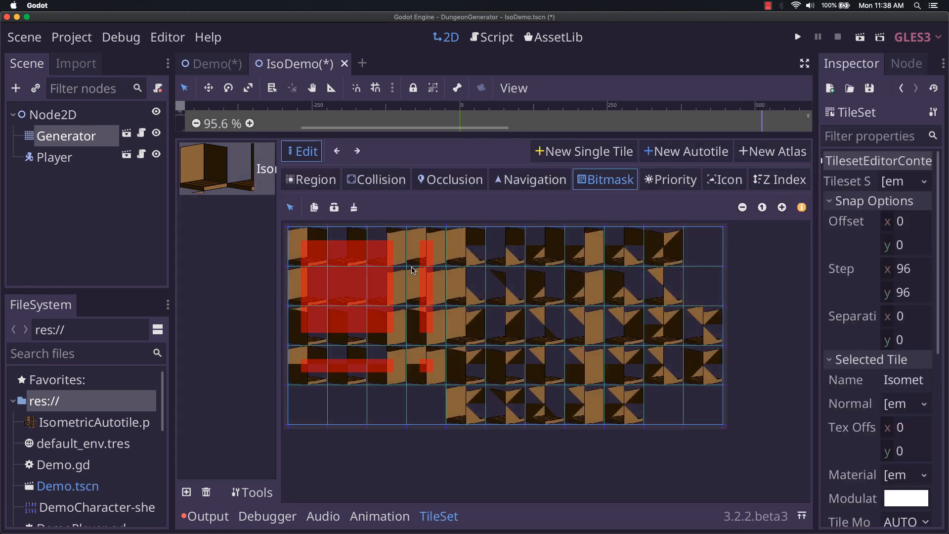
click(465, 250)
mouse_move(466, 252)
mouse_down()
mouse_move(469, 366)
mouse_move(548, 368)
mouse_up()
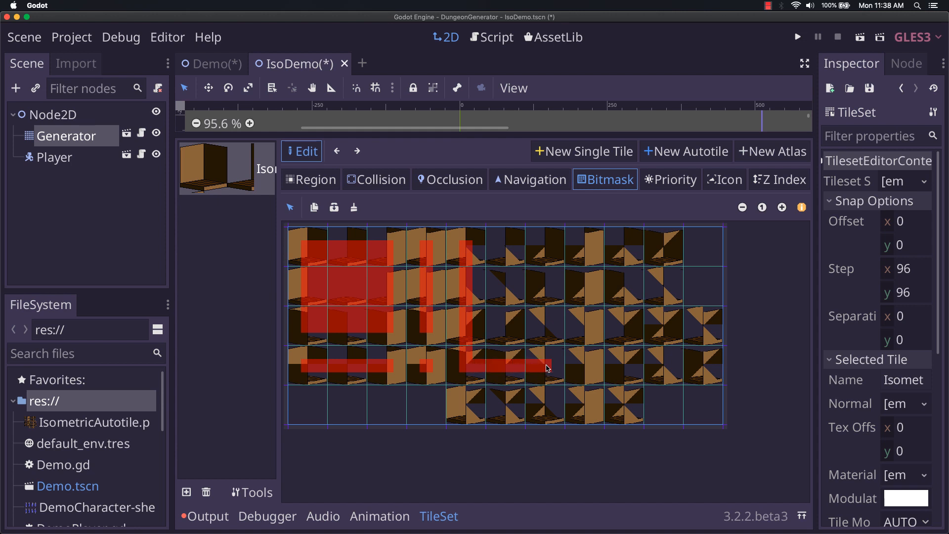
mouse_move(548, 368)
mouse_down()
mouse_move(550, 357)
mouse_move(584, 366)
mouse_move(588, 249)
mouse_move(482, 246)
mouse_move(488, 277)
mouse_move(572, 277)
mouse_move(474, 285)
mouse_up()
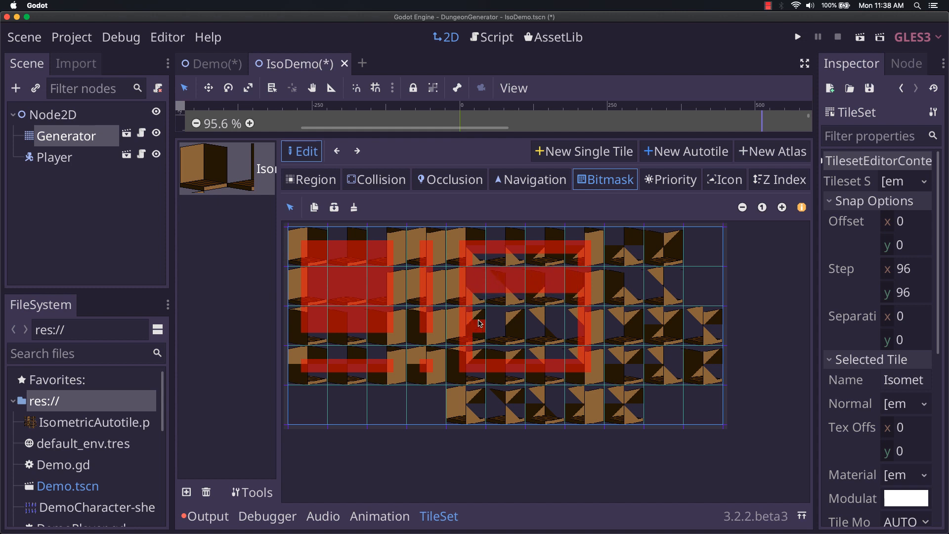
Fill the middle and upper bitmask strips across the block's third row, and erase the strip painted along the top of its fourth row
drag(480, 323, 573, 325)
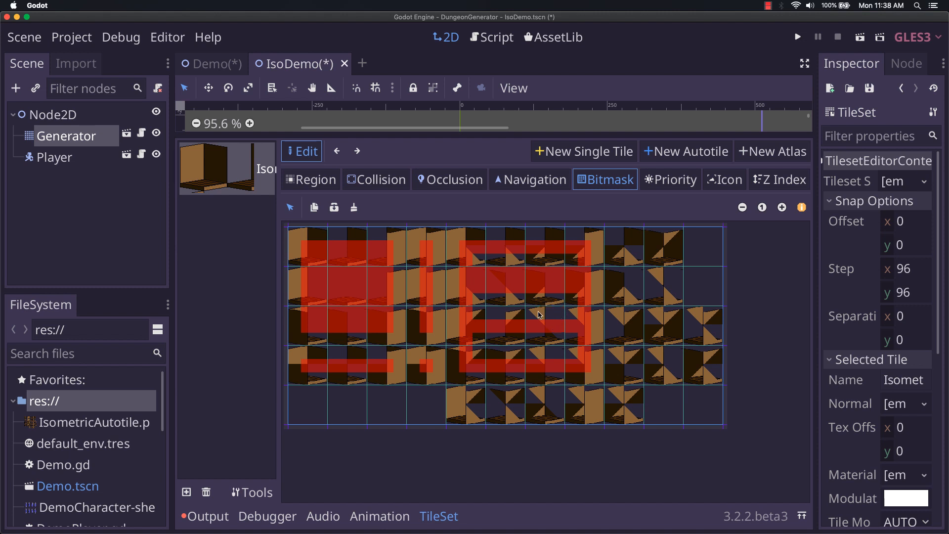
click(577, 339)
drag(578, 319, 467, 317)
drag(477, 357, 586, 356)
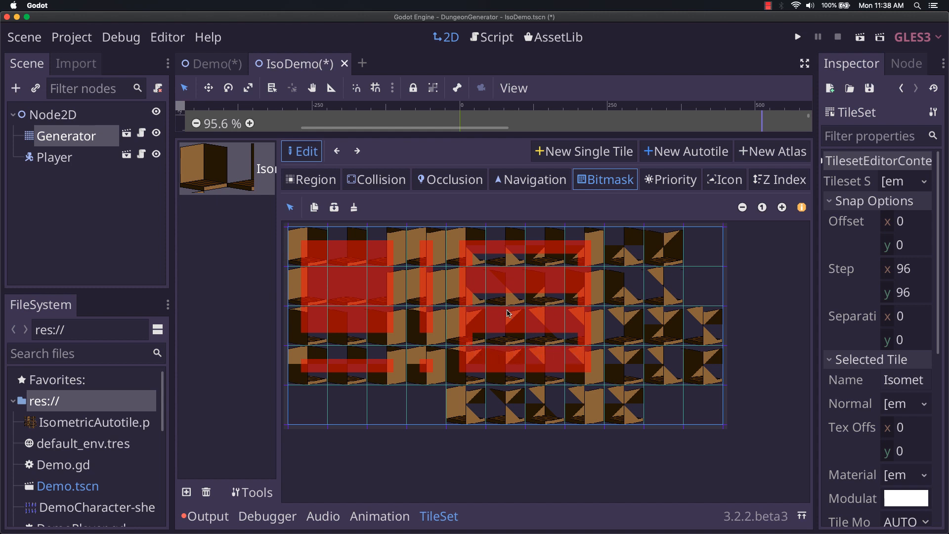
drag(485, 355, 573, 355)
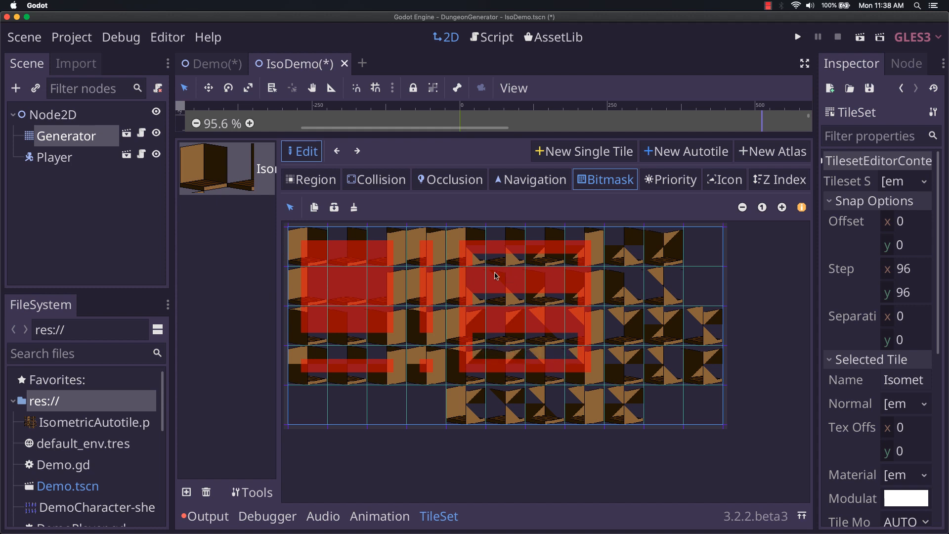
Check the Demo autotile's bitmask for reference, and fill the third row's lower strip and the vertical strips through IsoDemo's four-by-four block
click(205, 65)
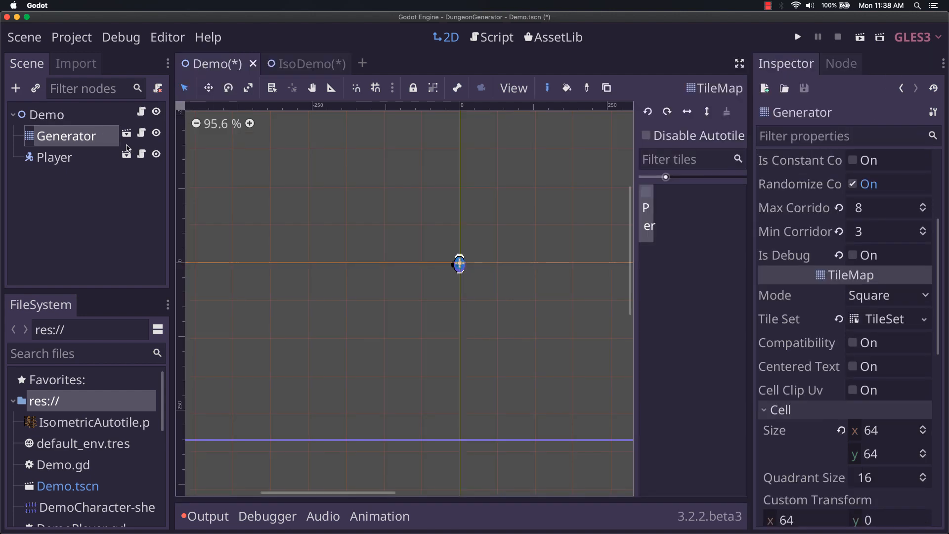
click(885, 319)
click(257, 180)
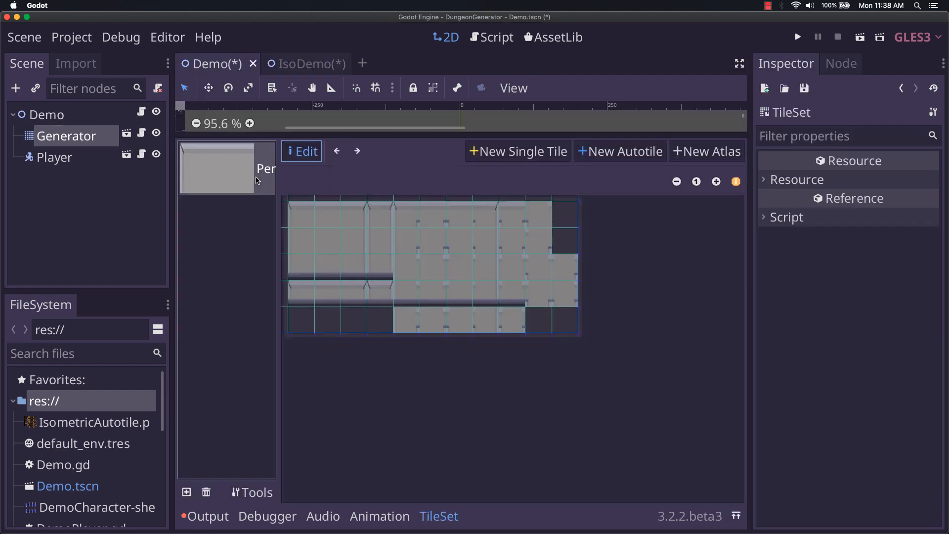
click(508, 248)
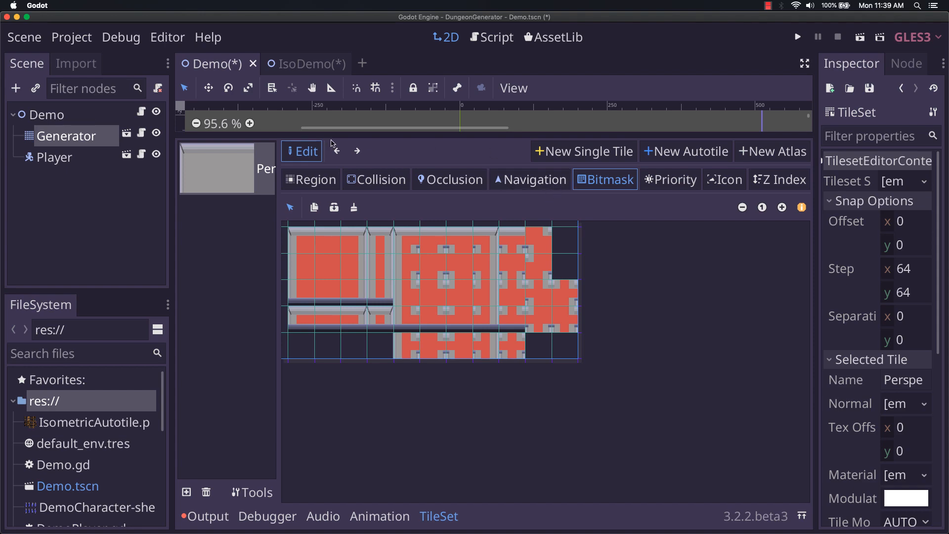
click(334, 64)
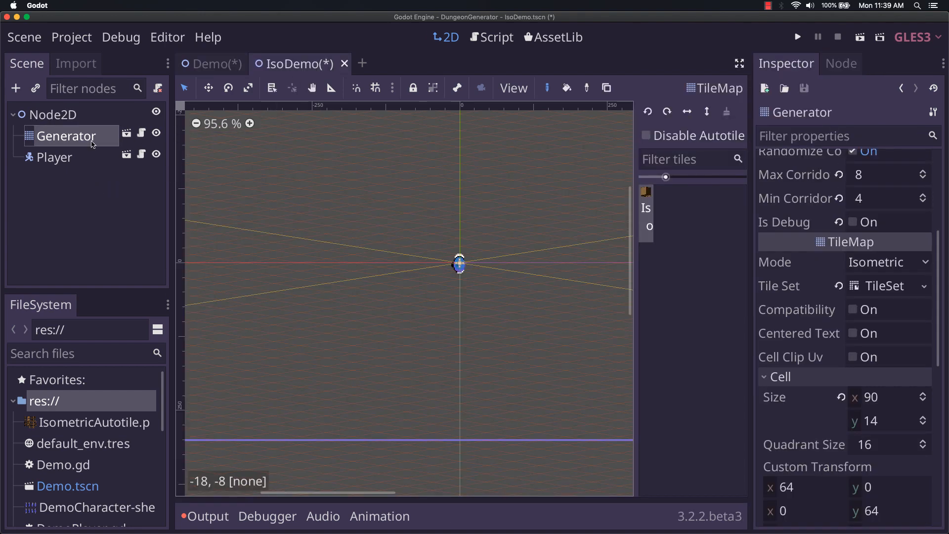
click(879, 286)
click(256, 188)
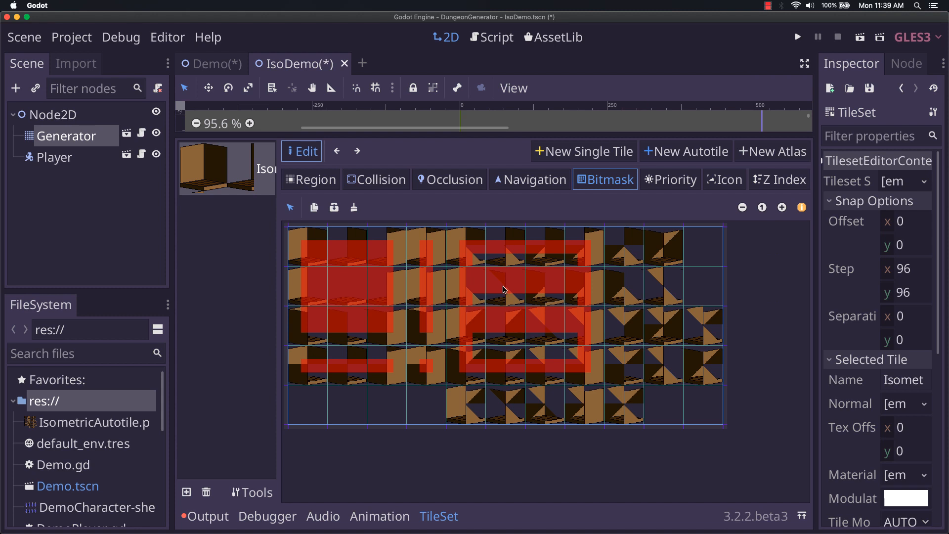
mouse_move(482, 319)
mouse_down()
mouse_move(569, 314)
mouse_move(577, 330)
mouse_move(479, 344)
mouse_up()
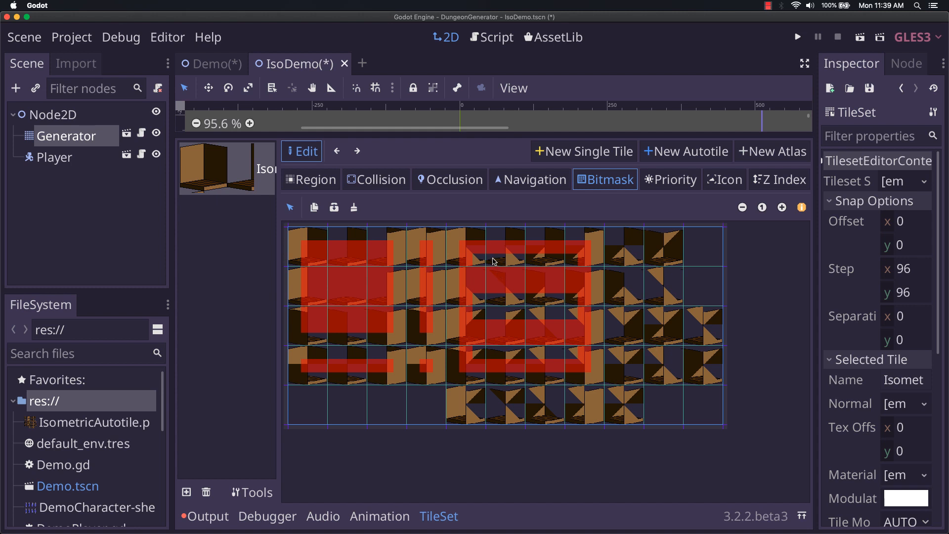
drag(493, 261, 492, 350)
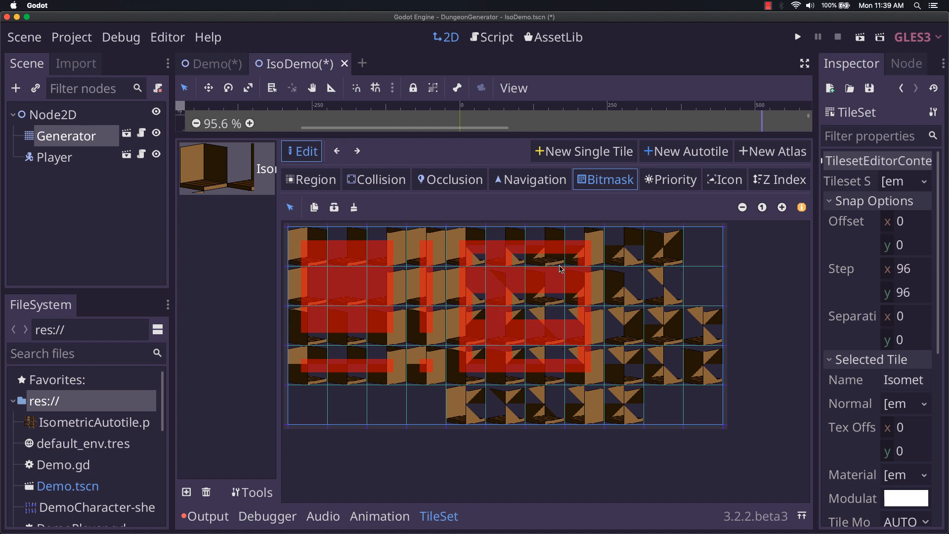
mouse_move(559, 259)
mouse_down()
mouse_move(555, 358)
mouse_move(552, 261)
mouse_up()
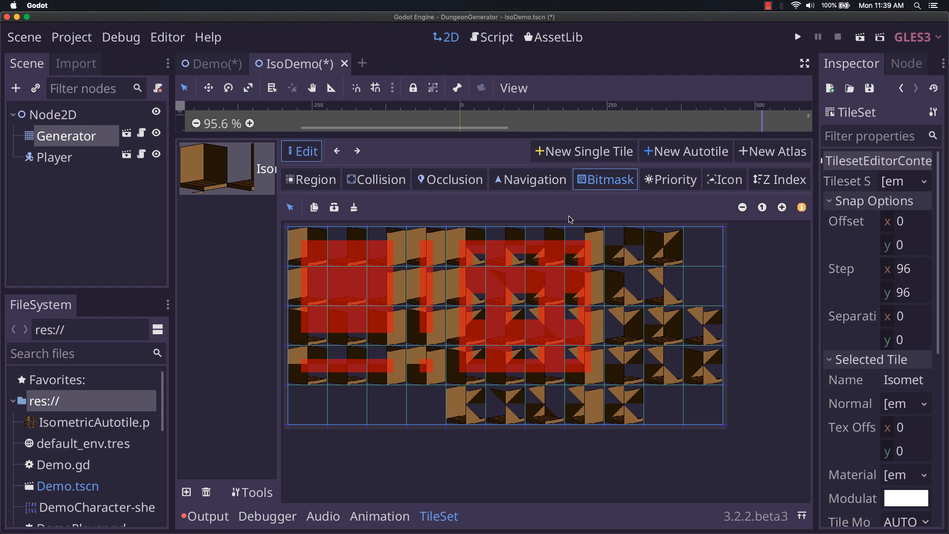
Check the Demo autotile's bitmask again, and paint the upper row and centre of the top tile in the isometric autotile's ninth column
click(211, 63)
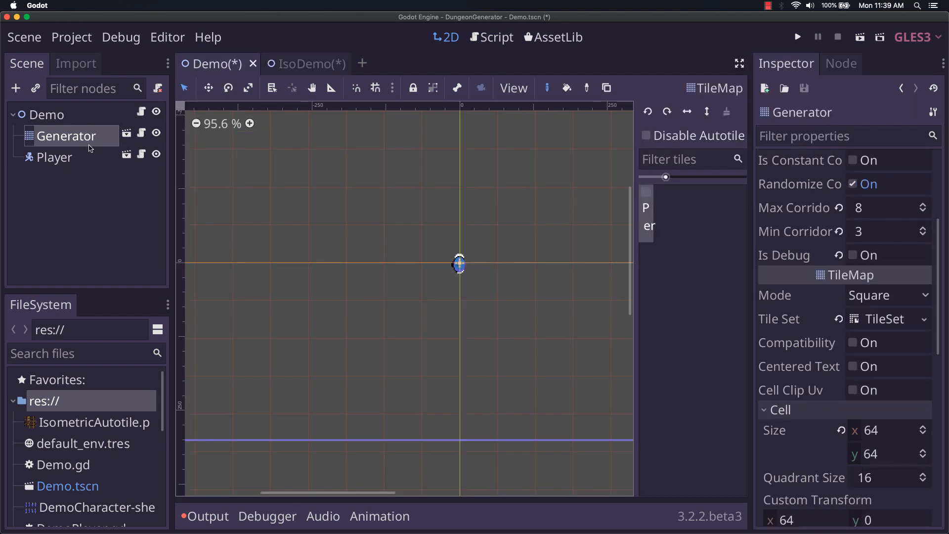
click(883, 319)
click(246, 169)
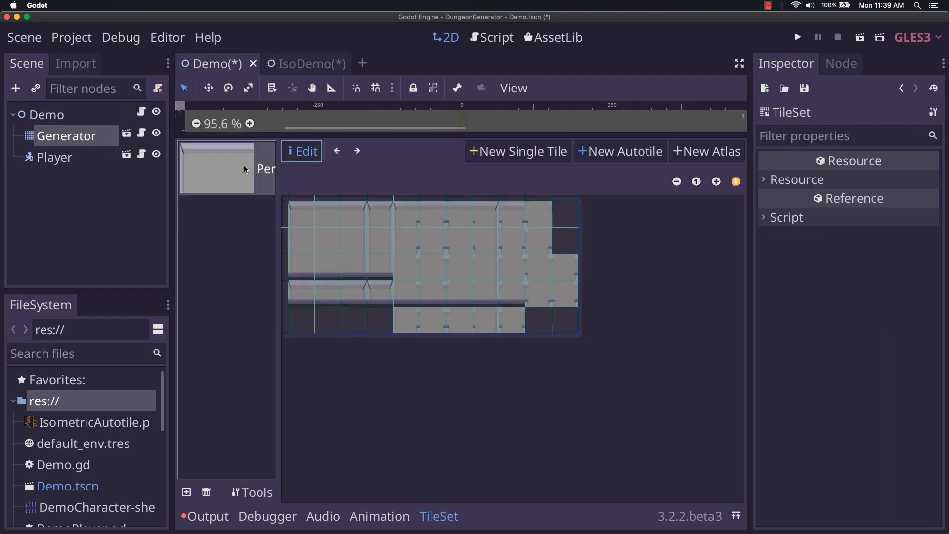
click(442, 257)
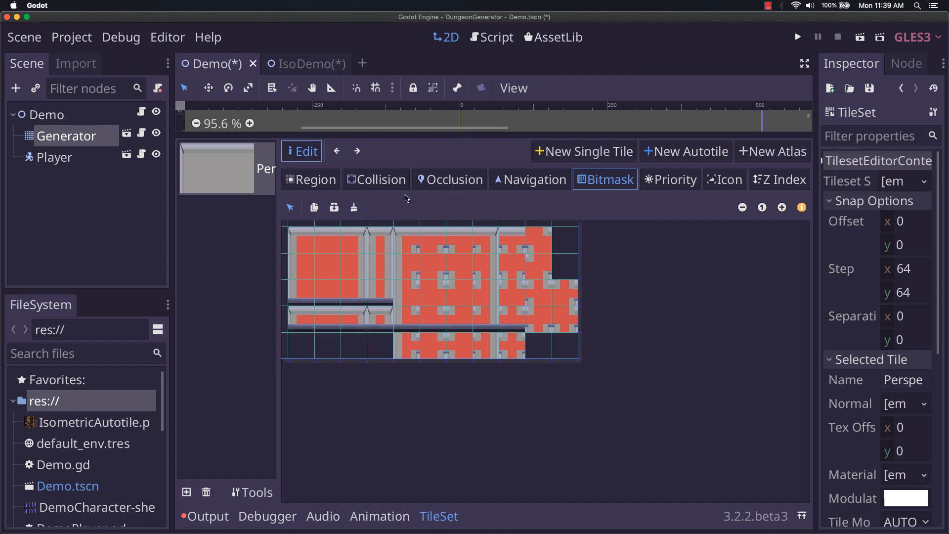
click(85, 145)
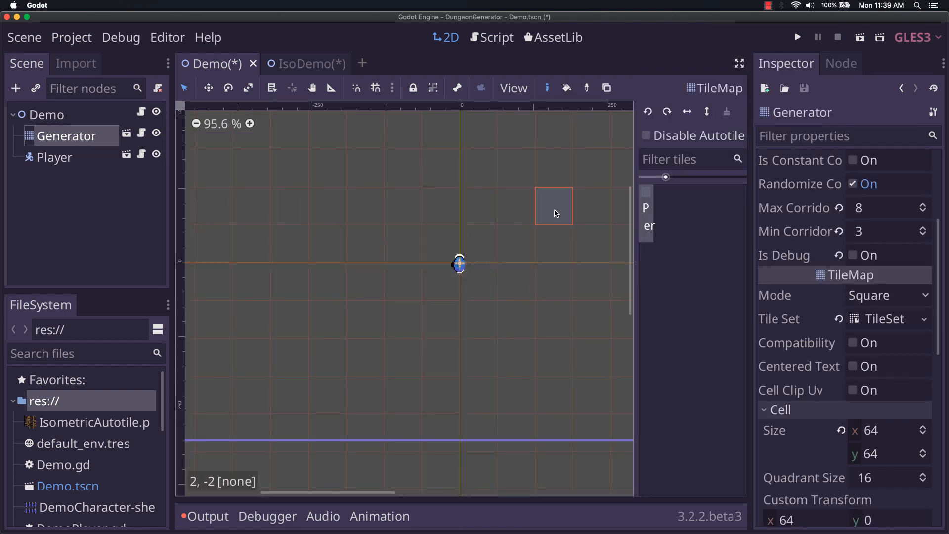
click(306, 63)
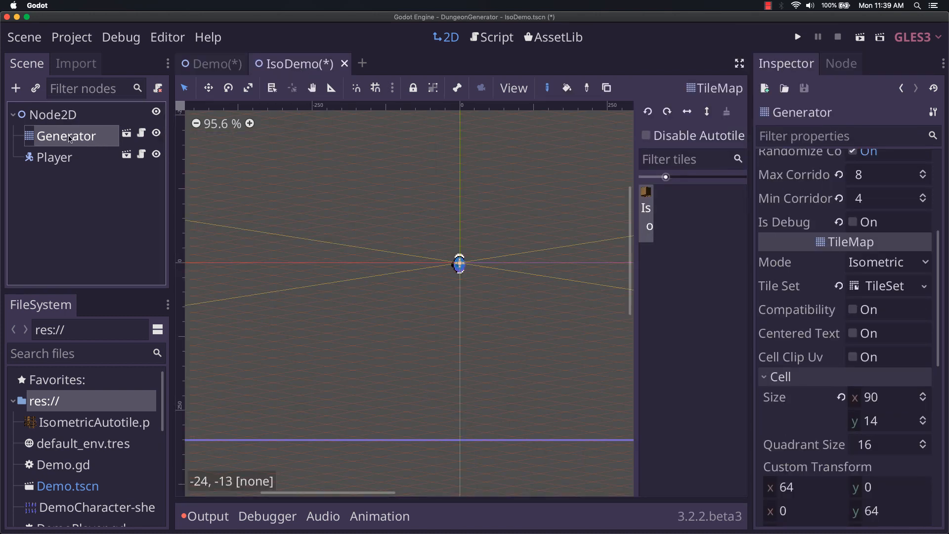
click(895, 286)
click(218, 197)
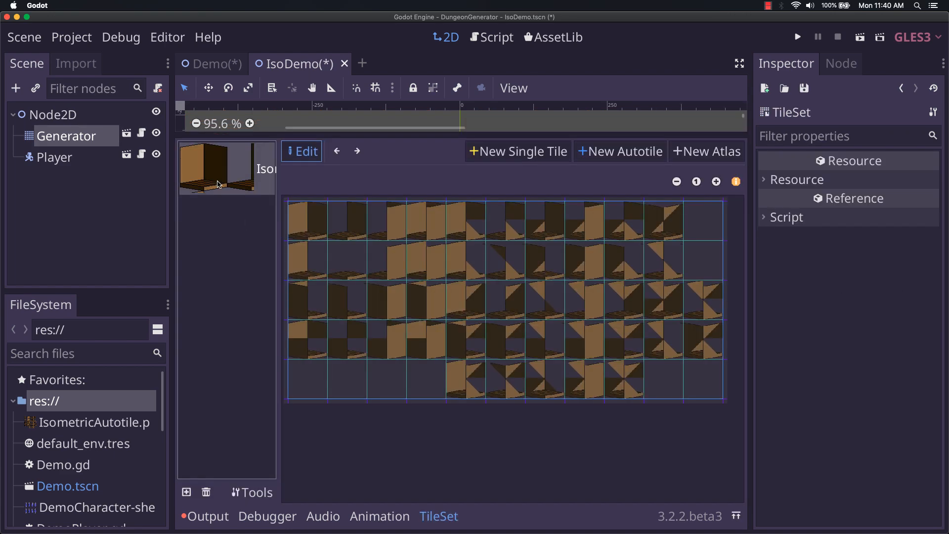
click(555, 305)
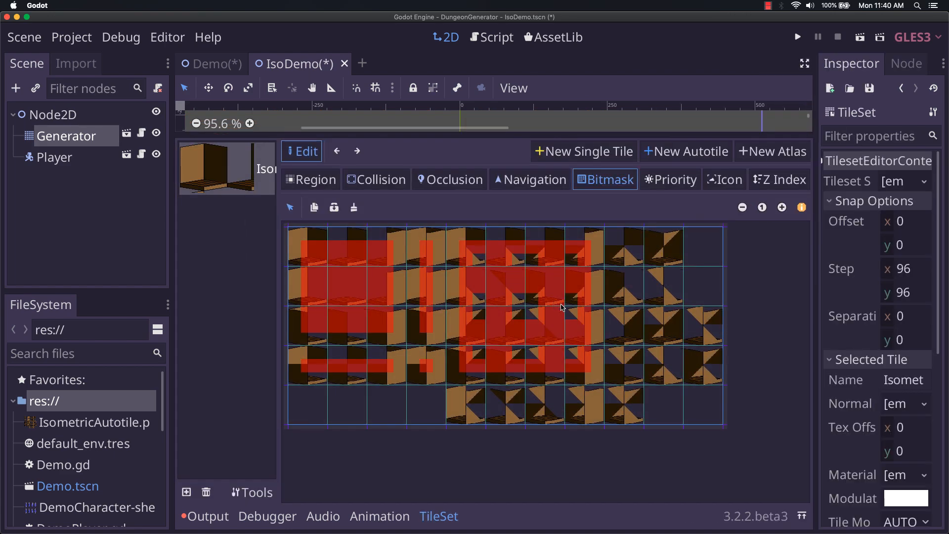
click(628, 245)
drag(618, 239, 637, 238)
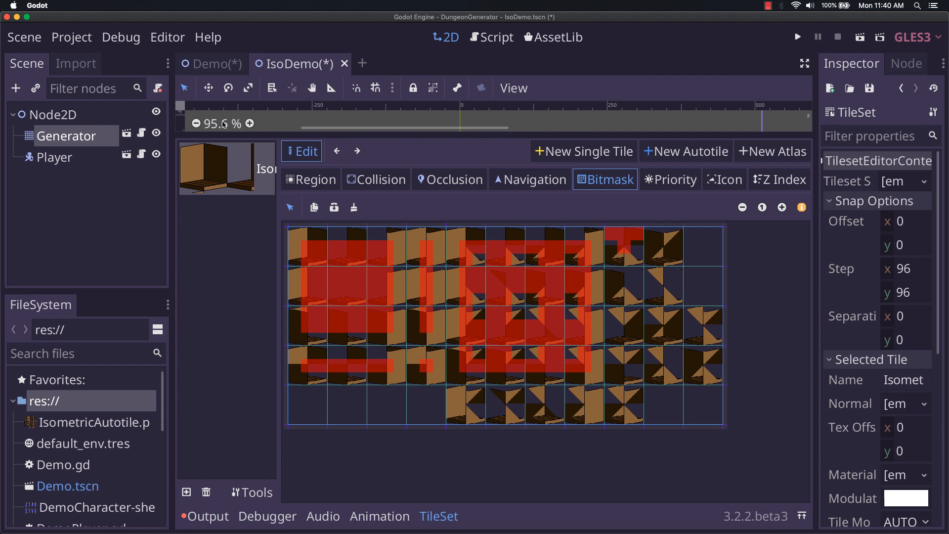
Check the Demo autotile's bitmask, and move the strip painted on IsoDemo's top ninth-column tile from its upper row to its middle row
click(210, 64)
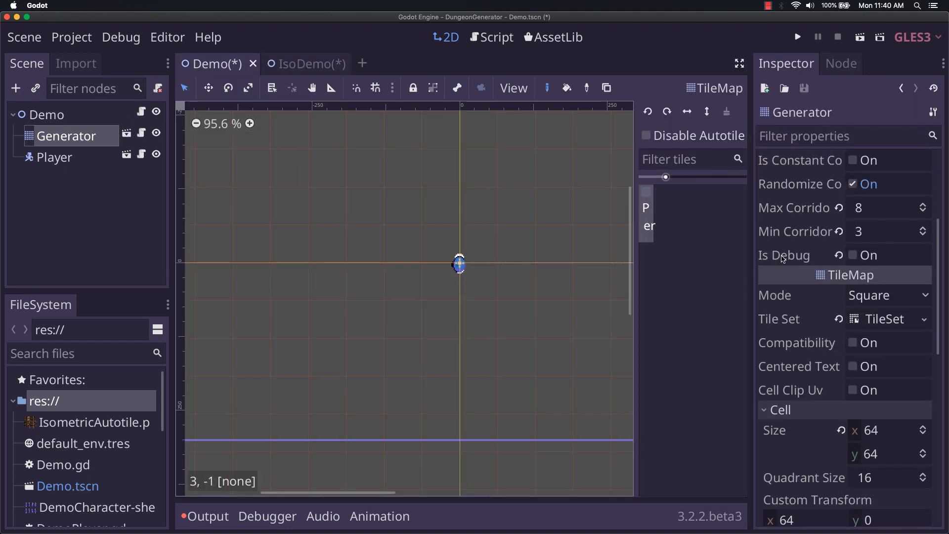
click(878, 318)
click(257, 183)
click(422, 242)
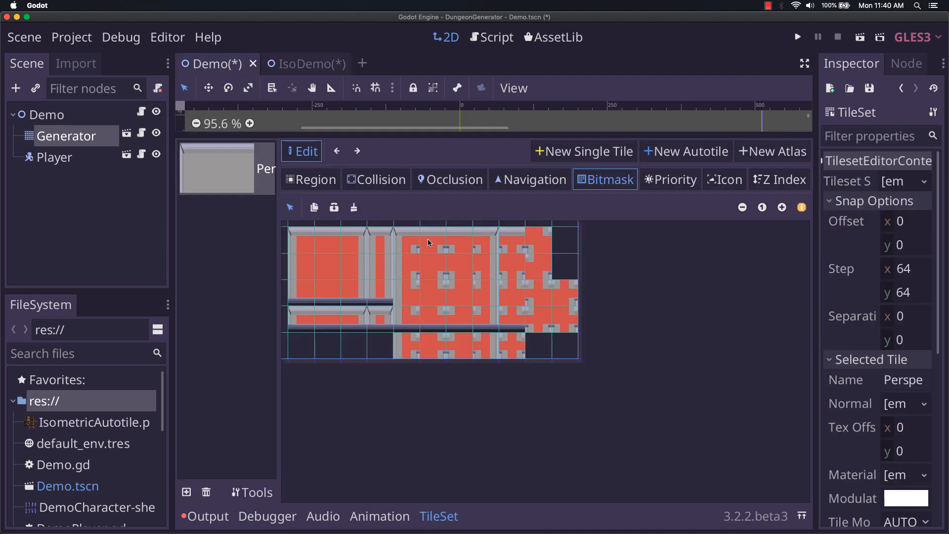
click(296, 64)
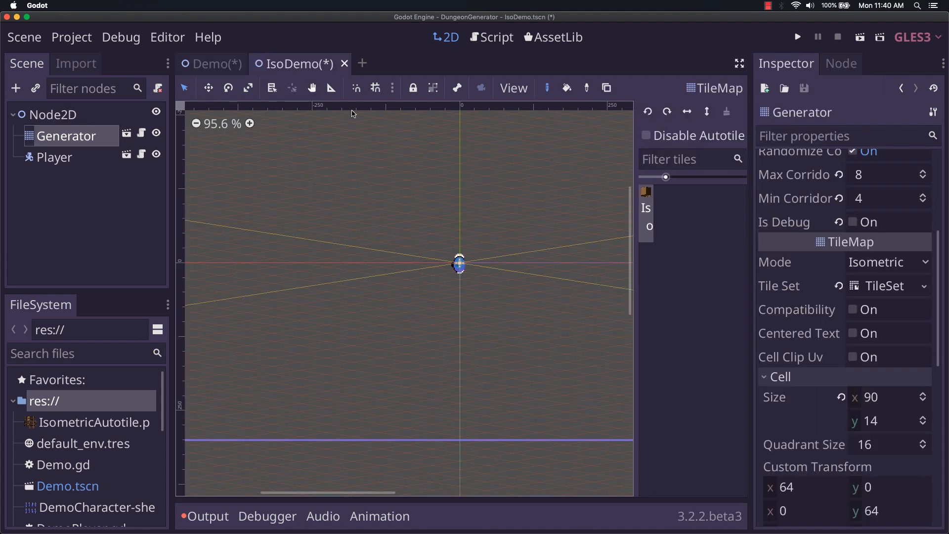
click(885, 285)
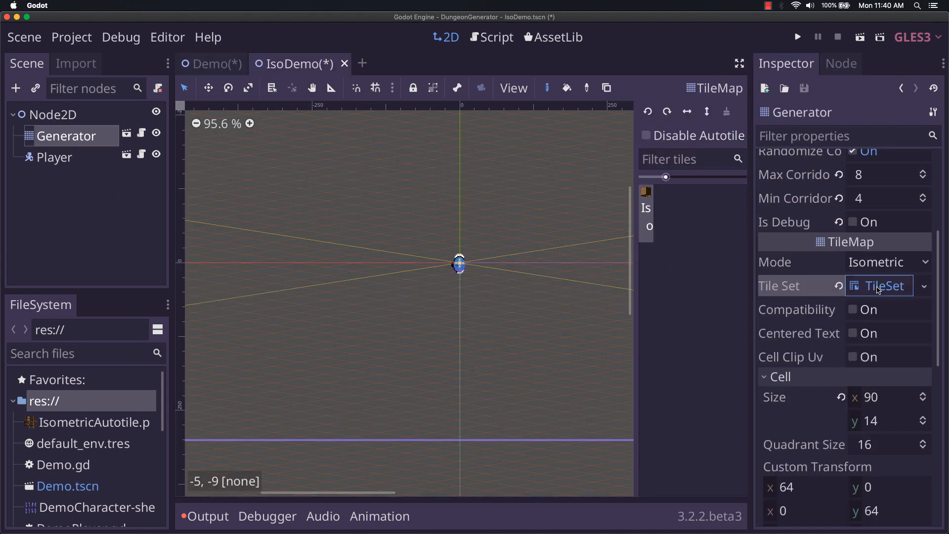
click(239, 179)
click(515, 286)
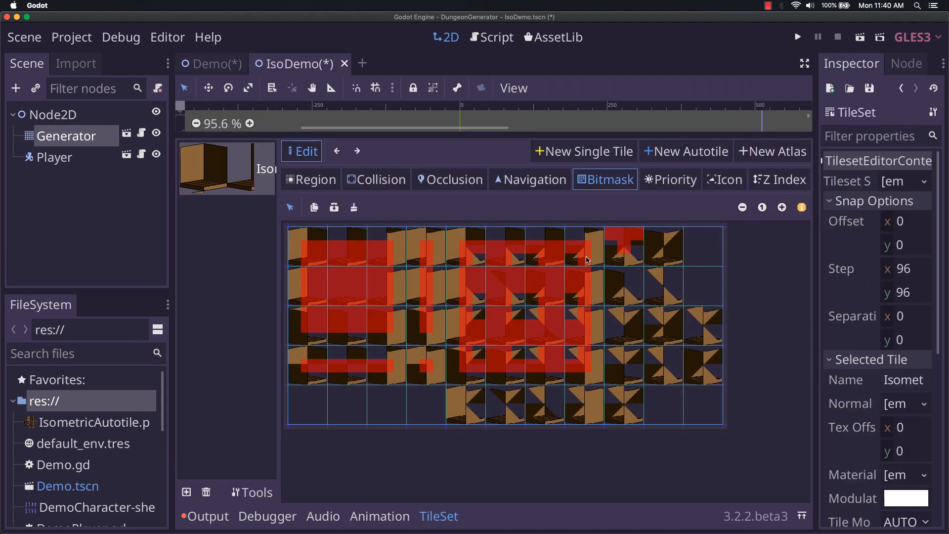
right_click(612, 237)
drag(615, 242, 635, 247)
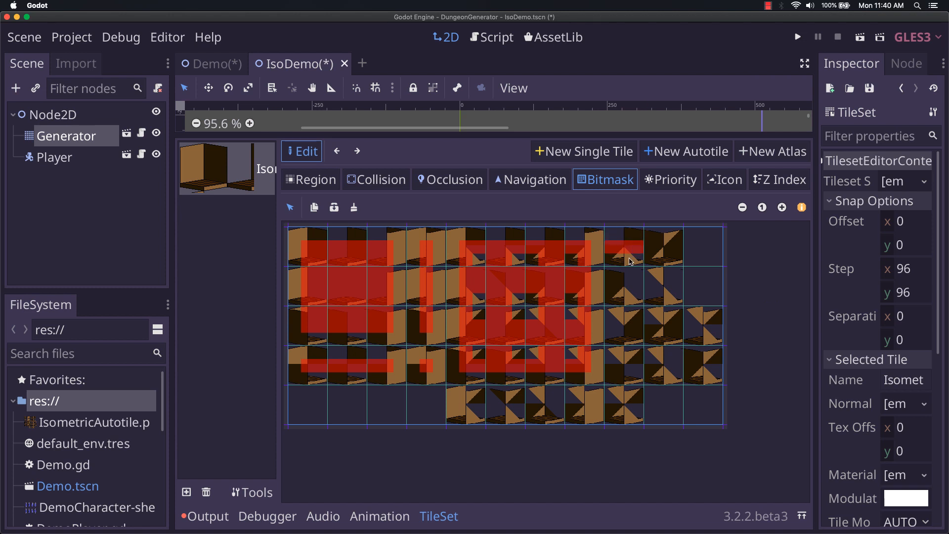
Paint the remaining bitmask down the isometric autotile's ninth column and across the fifth-row tiles from the fifth to the ninth column
click(626, 258)
mouse_move(619, 282)
mouse_down()
mouse_move(640, 277)
mouse_move(611, 286)
mouse_move(636, 289)
mouse_move(611, 323)
mouse_move(640, 322)
mouse_move(608, 340)
mouse_move(636, 343)
mouse_up()
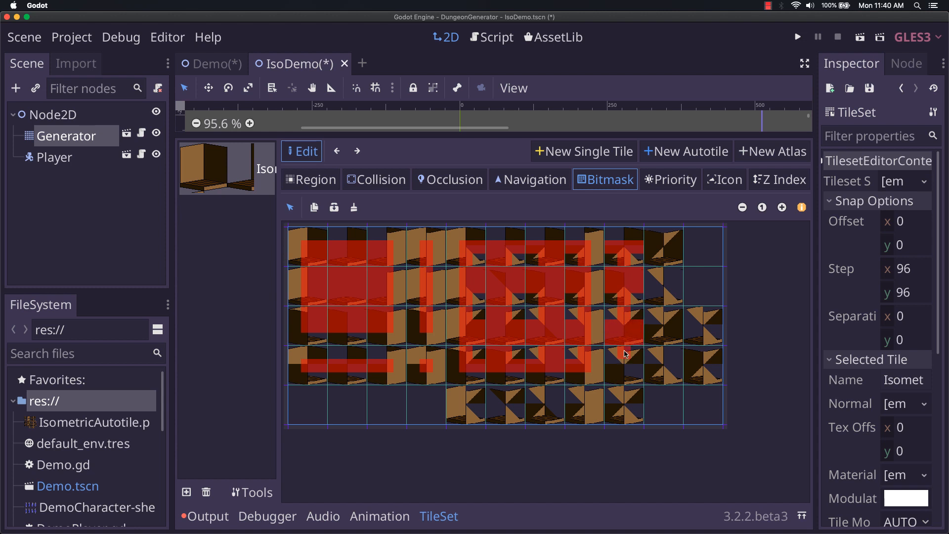
mouse_move(613, 365)
mouse_down()
mouse_move(649, 364)
mouse_move(624, 417)
mouse_move(612, 406)
mouse_move(643, 408)
mouse_up()
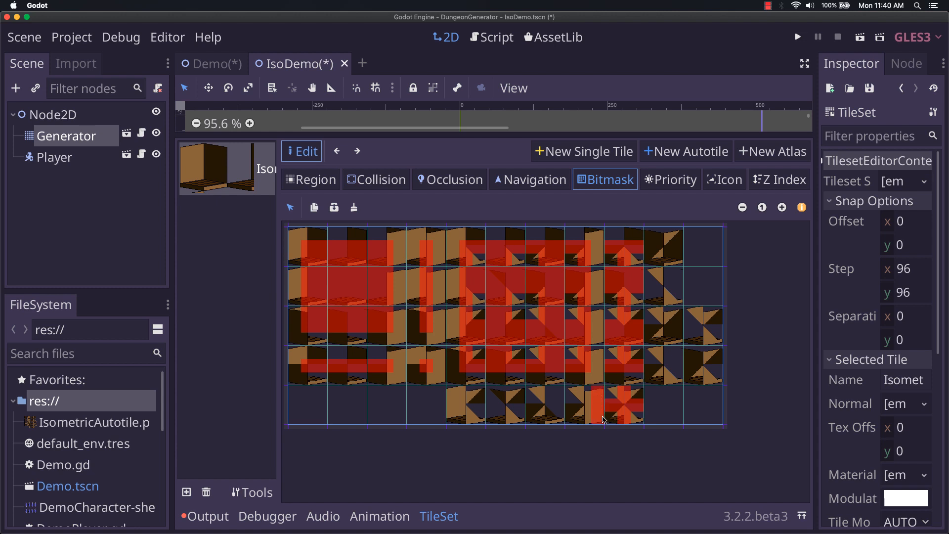
mouse_move(583, 396)
mouse_down()
mouse_move(580, 417)
mouse_move(559, 392)
mouse_move(558, 420)
mouse_move(551, 389)
mouse_move(544, 417)
mouse_move(506, 391)
mouse_move(502, 412)
mouse_move(495, 391)
mouse_move(490, 419)
mouse_move(456, 402)
mouse_up()
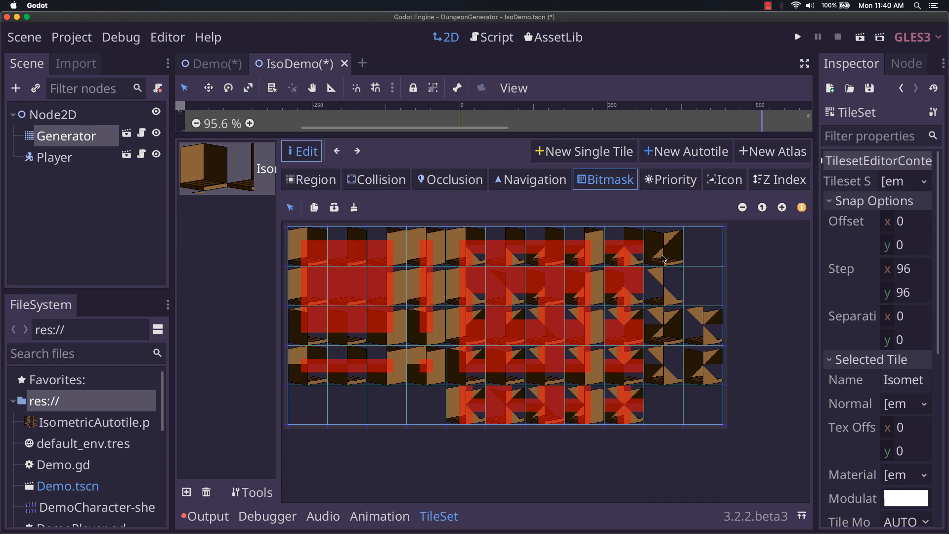
Consult the Demo autotile's bitmask for its tenth-column tiles, and reopen the isometric autotile in IsoDemo's tile set
click(107, 139)
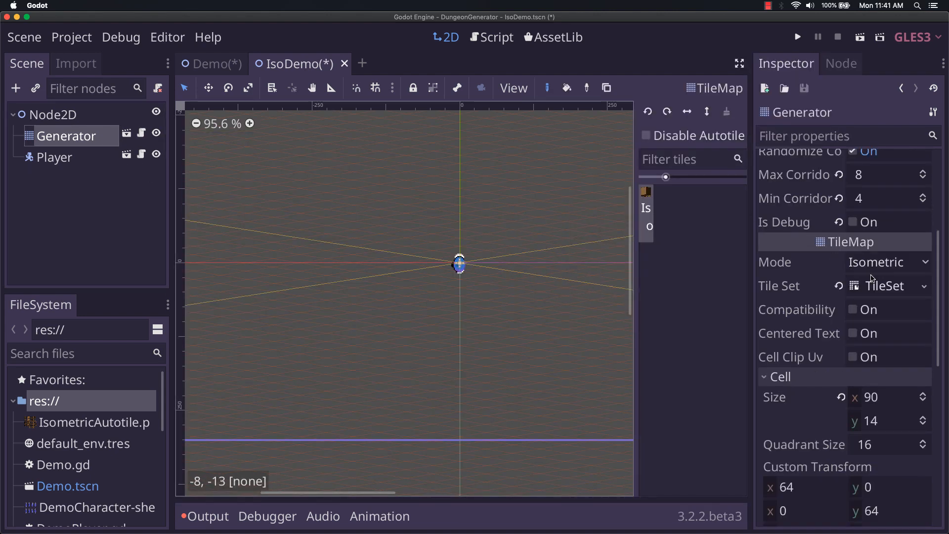
click(211, 63)
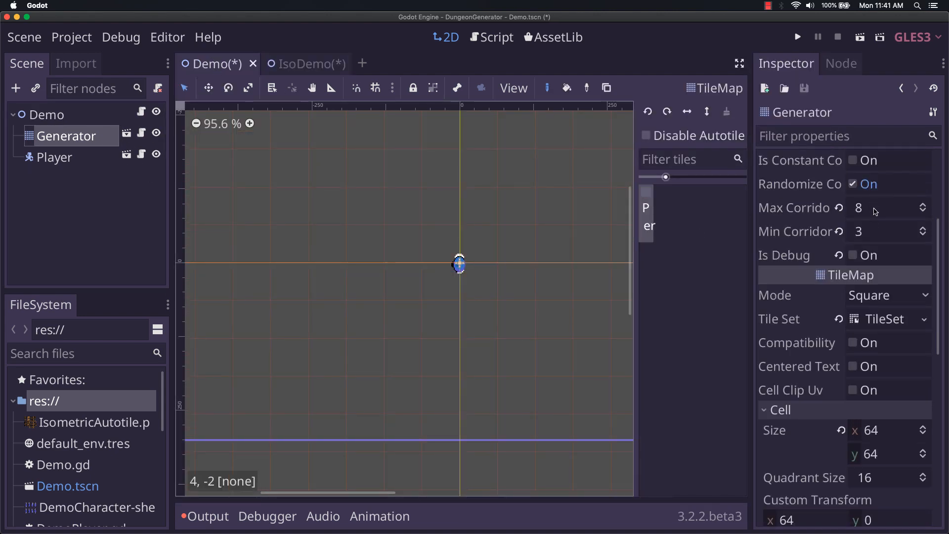
click(871, 320)
click(229, 179)
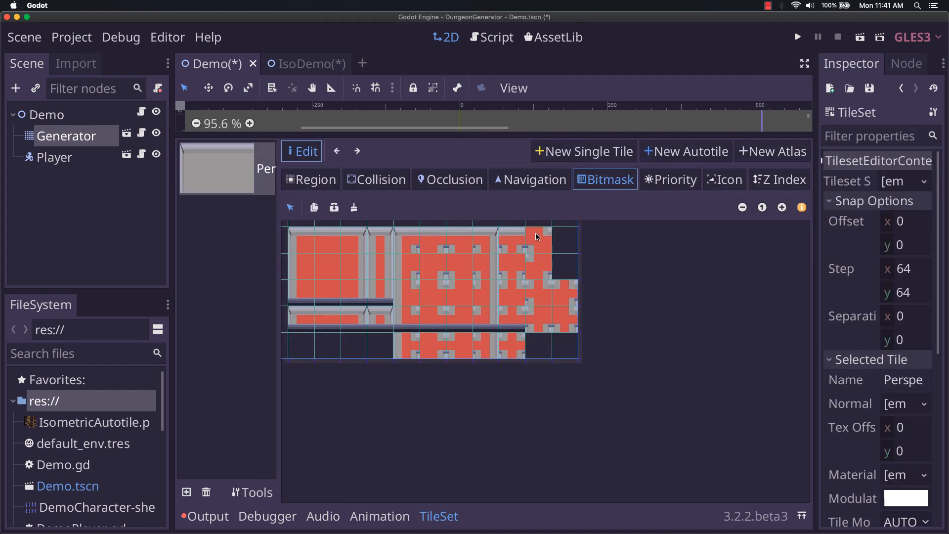
click(310, 64)
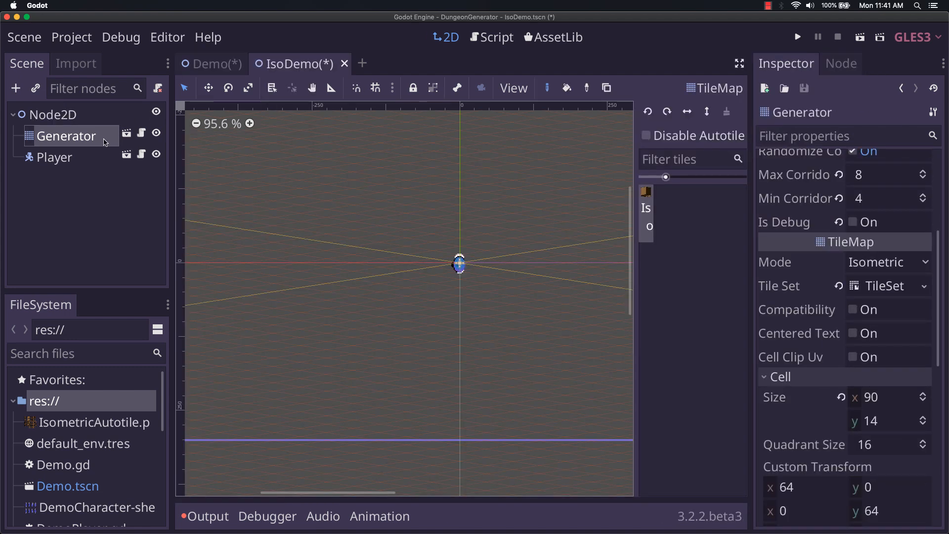
click(882, 286)
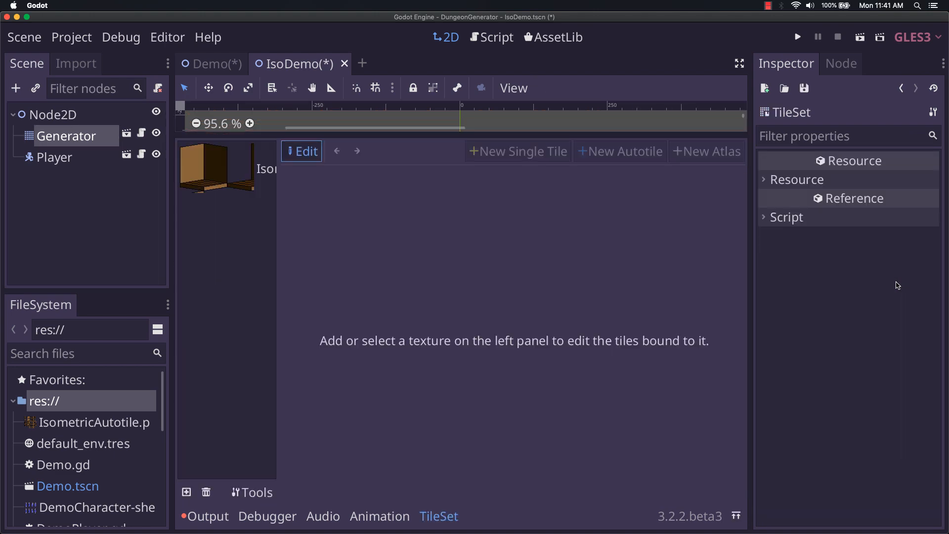
click(267, 186)
Paint the bitmask of the top tile in the tenth column, leaving its upper-right and lower-left corners empty
click(658, 238)
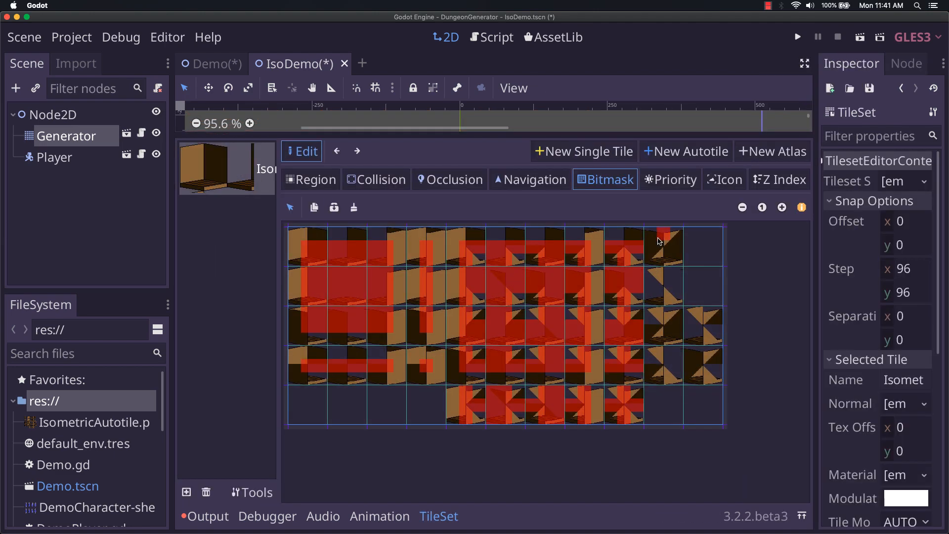
click(654, 238)
click(653, 247)
click(666, 247)
click(677, 246)
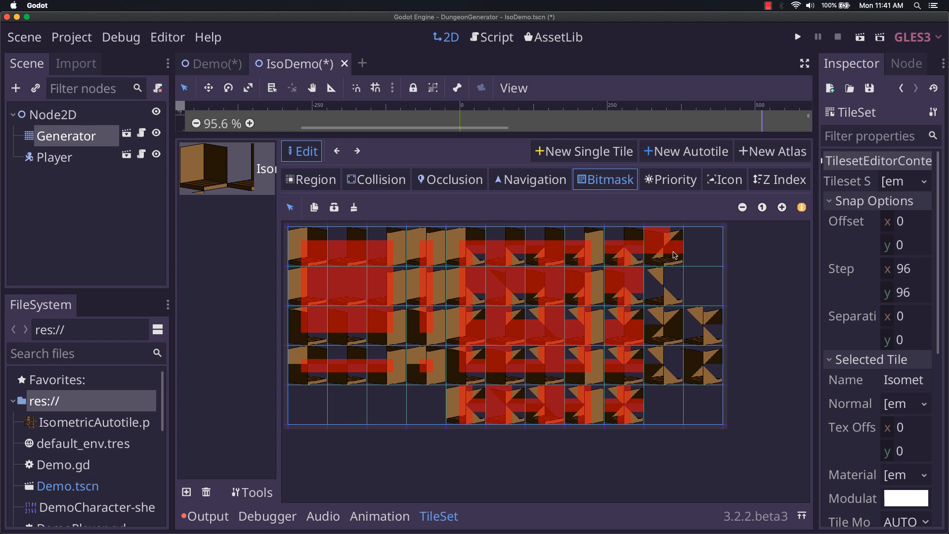
click(677, 260)
click(664, 260)
Paint the bitmask of the second-row tile in the tenth column, leaving its upper-left and lower-right corners empty
click(666, 275)
click(676, 275)
click(678, 282)
click(663, 283)
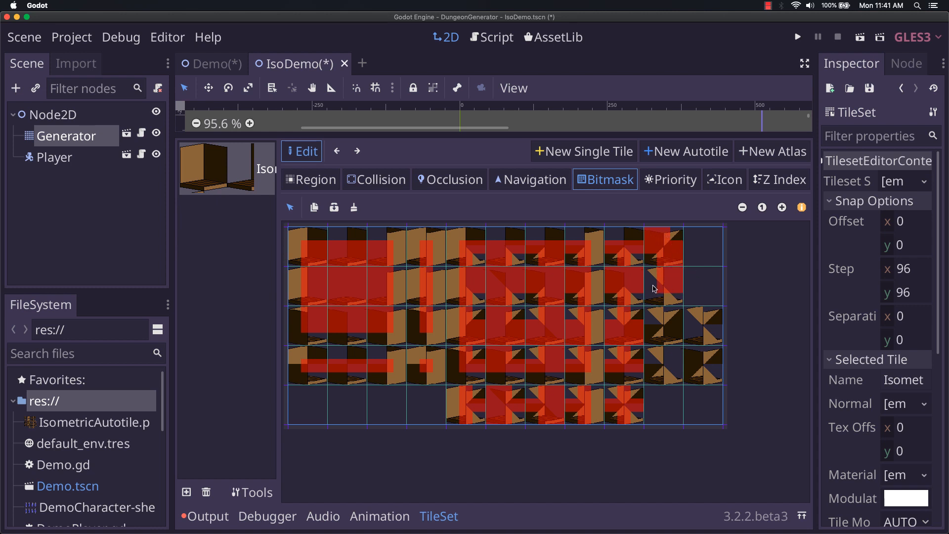
click(654, 288)
click(654, 299)
click(664, 300)
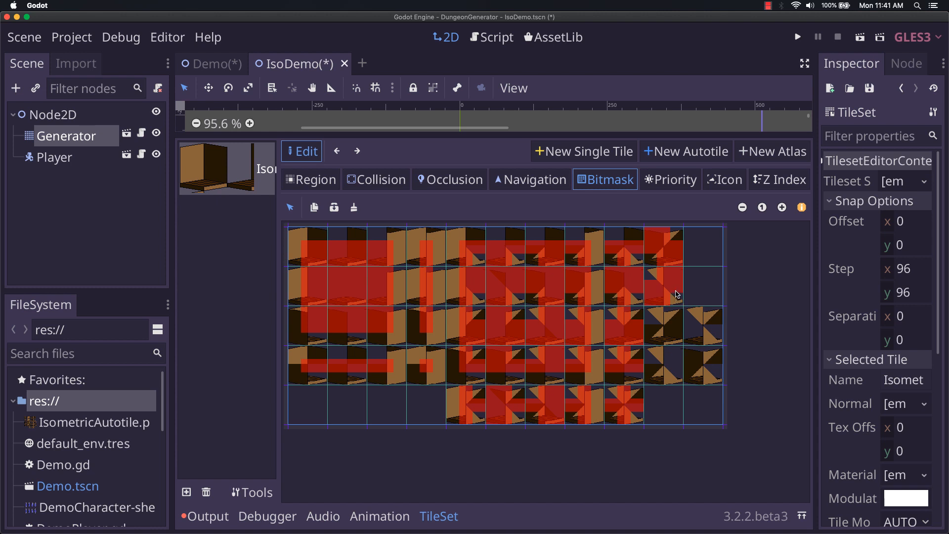
Paint a cross plus the lower-right corner on the third-row tile's bitmask in the tenth column
click(661, 323)
click(651, 326)
click(664, 338)
click(677, 339)
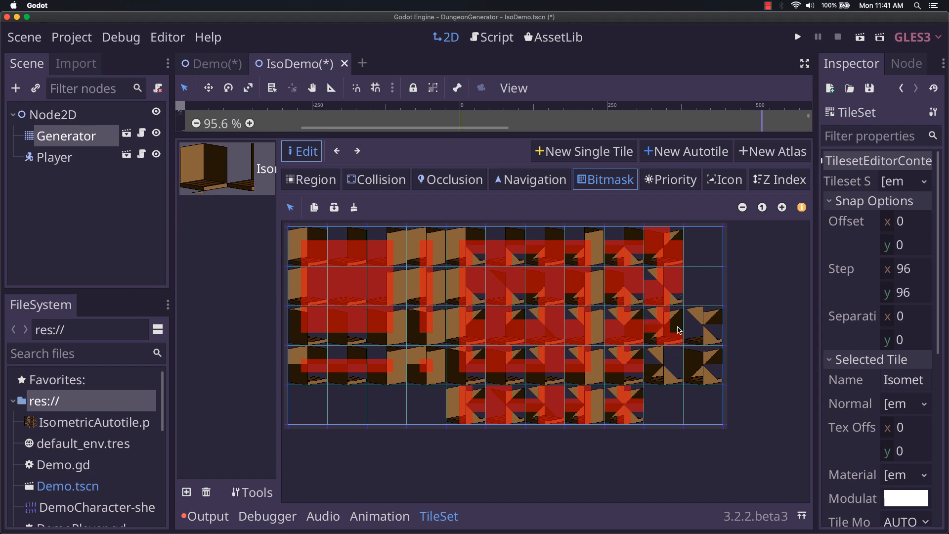
click(678, 328)
Paint a cross plus the lower-left corner on the third-row tile's bitmask in the eleventh column, keeping the upper-left corner empty
click(691, 312)
click(704, 314)
right_click(694, 317)
click(716, 329)
click(706, 338)
click(704, 326)
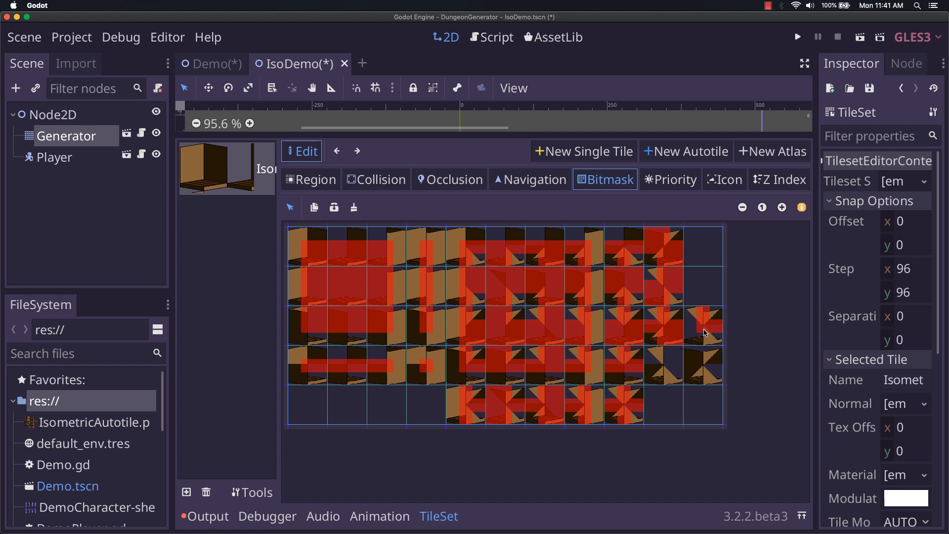
click(694, 330)
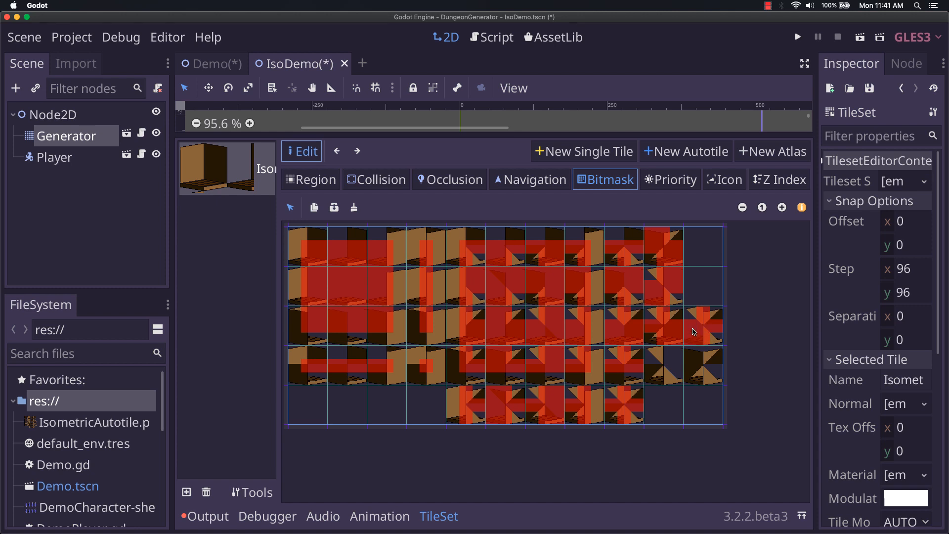
Paint crosses on the fourth-row tiles' bitmasks in the tenth and eleventh columns, filling the corners where they meet the tiles above
click(665, 352)
click(665, 365)
click(661, 379)
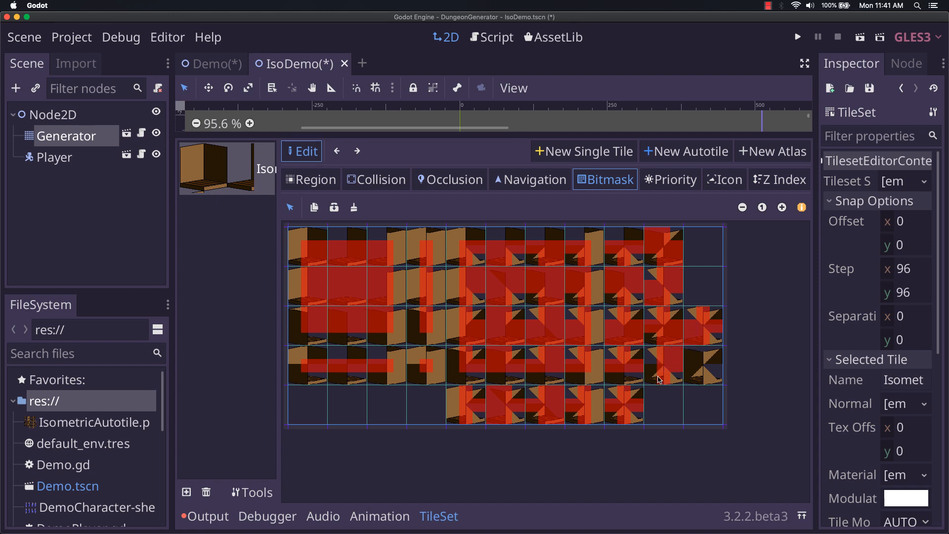
click(650, 366)
click(693, 361)
click(705, 359)
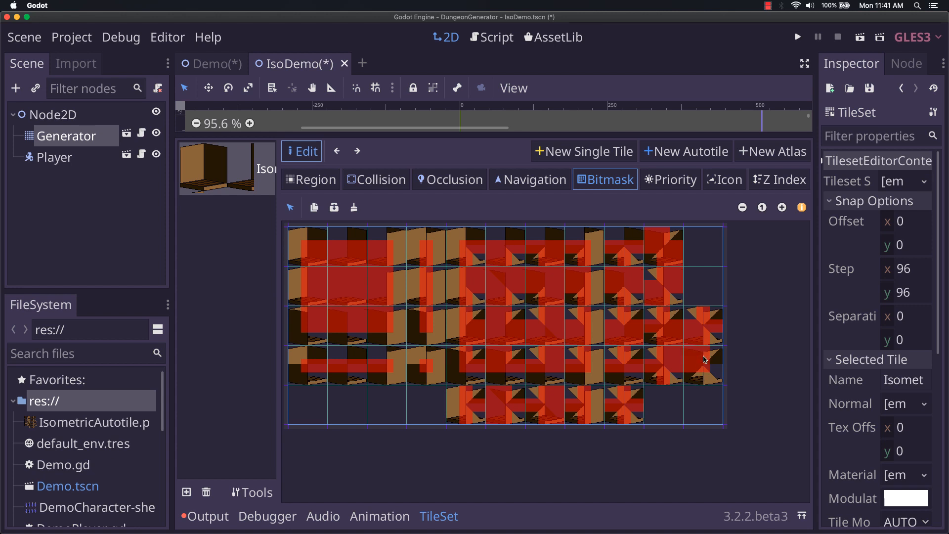
click(720, 369)
click(704, 382)
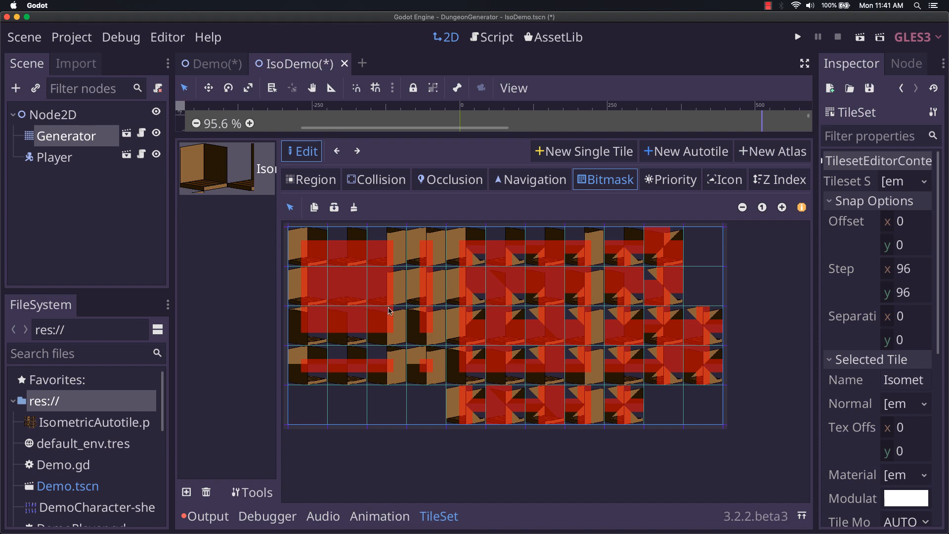
Set the fourth-row tile in the fourth column as the isometric autotile's icon, return to bitmask editing, and shrink the tile set editor
click(724, 179)
click(434, 365)
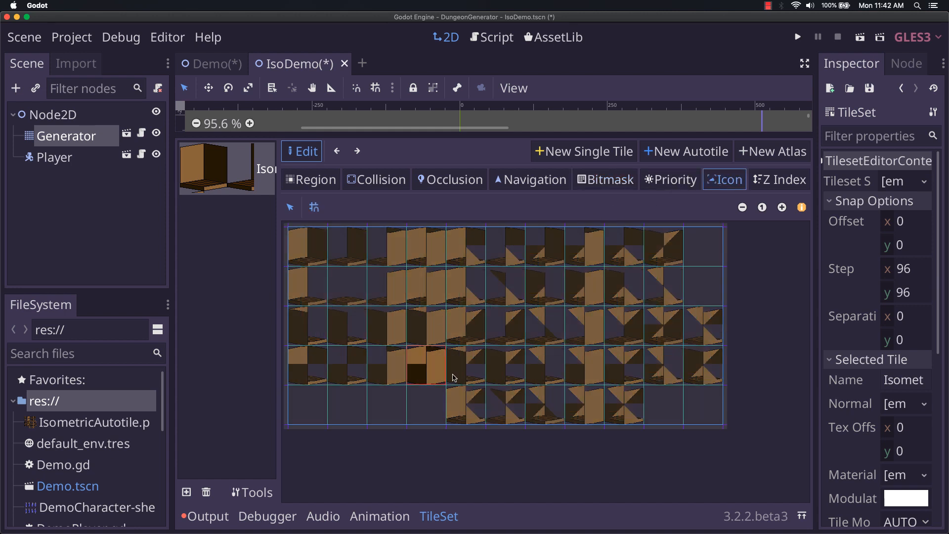
click(608, 184)
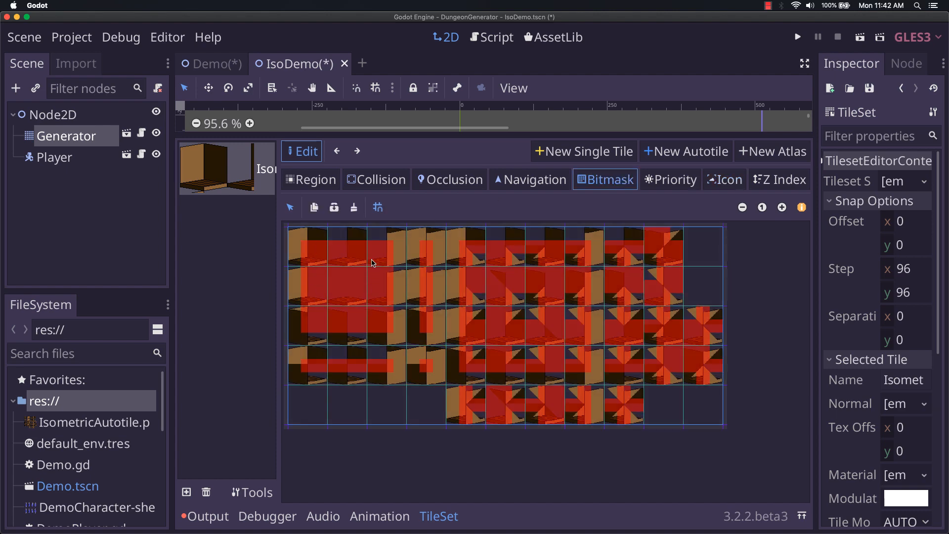
drag(366, 134, 310, 339)
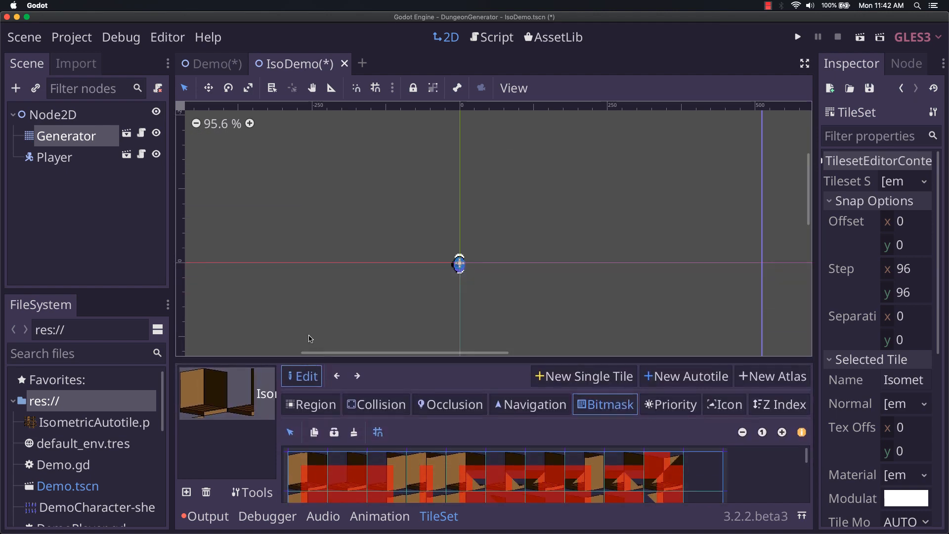
Select the Generator tile map and paint a test patch of isometric autotiles around the player and along the grid's x axis
click(106, 138)
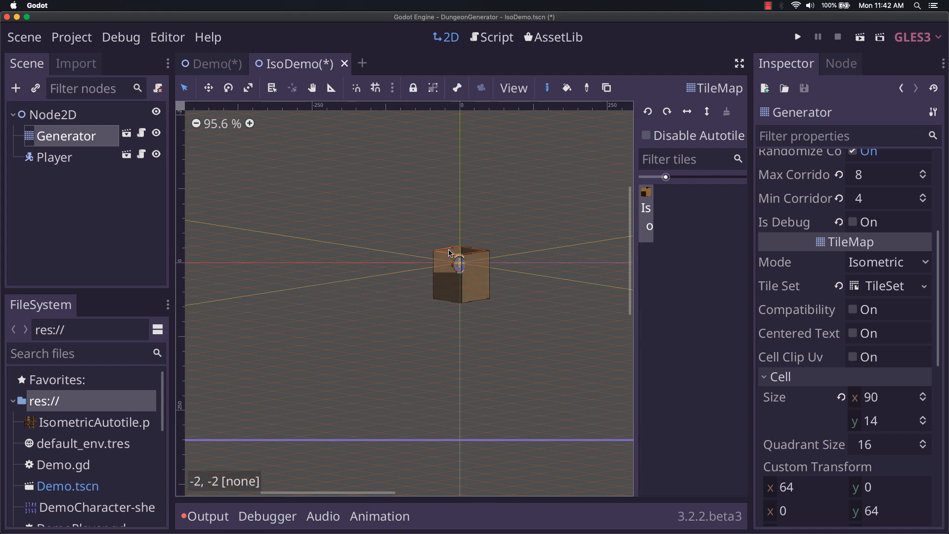
mouse_move(450, 255)
mouse_down()
mouse_move(512, 268)
mouse_move(496, 256)
mouse_move(477, 259)
mouse_move(517, 280)
mouse_move(568, 272)
mouse_move(547, 265)
mouse_move(537, 290)
mouse_move(601, 301)
mouse_move(586, 284)
mouse_move(387, 261)
mouse_move(434, 243)
mouse_up()
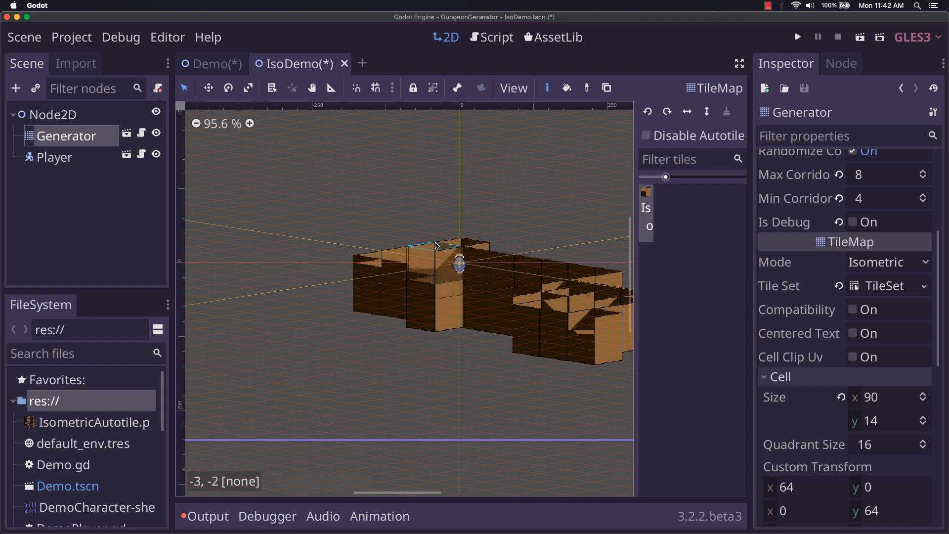
drag(512, 265, 419, 268)
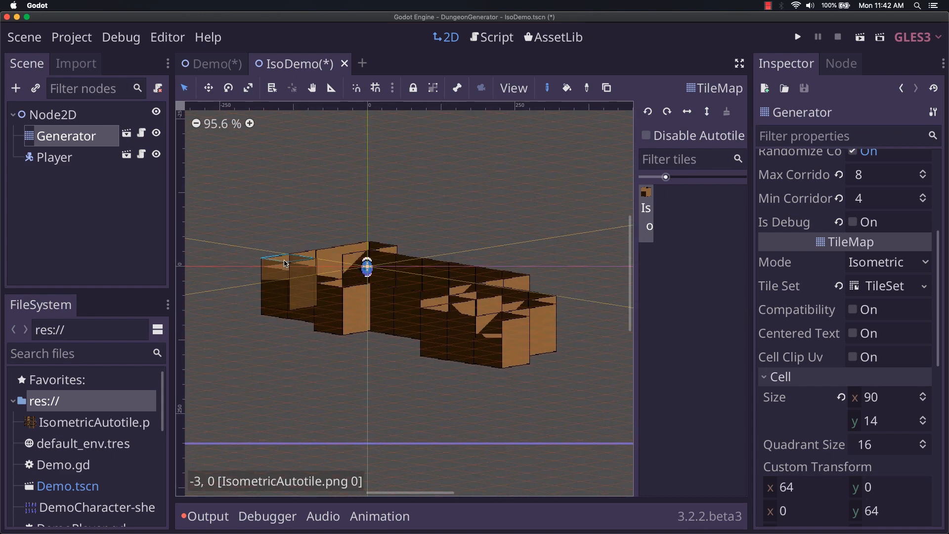
mouse_move(285, 260)
mouse_down()
mouse_move(246, 272)
mouse_move(480, 330)
mouse_move(536, 328)
mouse_move(509, 317)
mouse_move(509, 325)
mouse_move(607, 292)
mouse_move(631, 315)
mouse_up()
scroll(477, 355, right, 5)
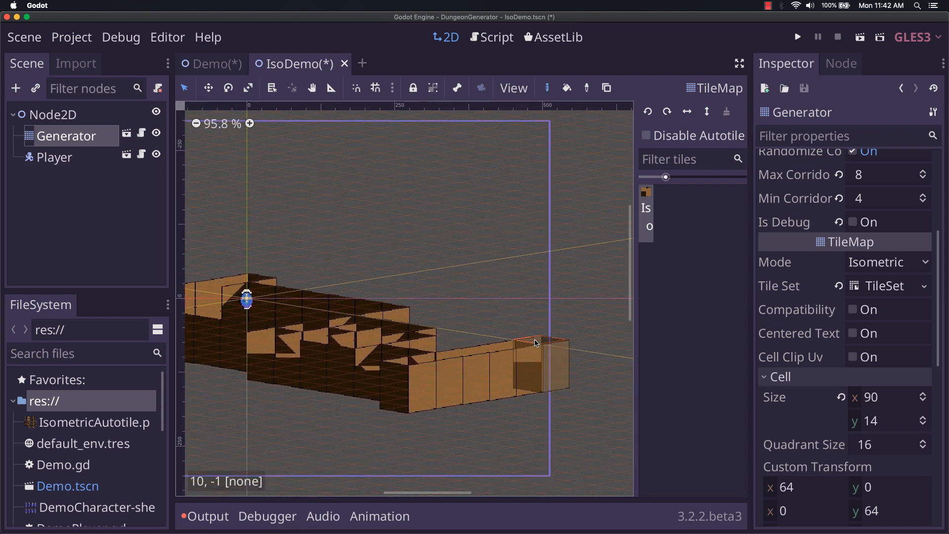
Extend the test patch of autotiles further along the grid, and erase tiles through its middle to test the wall transitions
drag(537, 345, 582, 337)
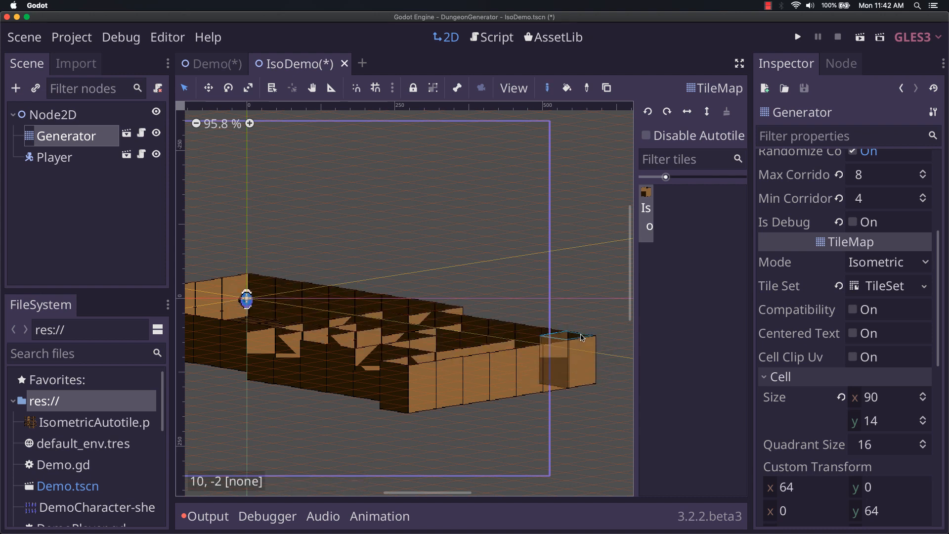
drag(466, 304, 599, 328)
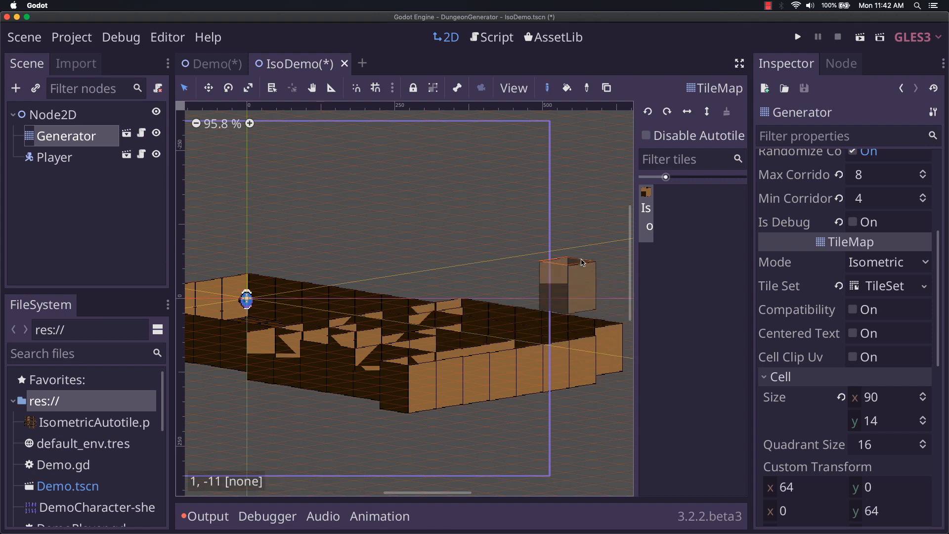
click(616, 339)
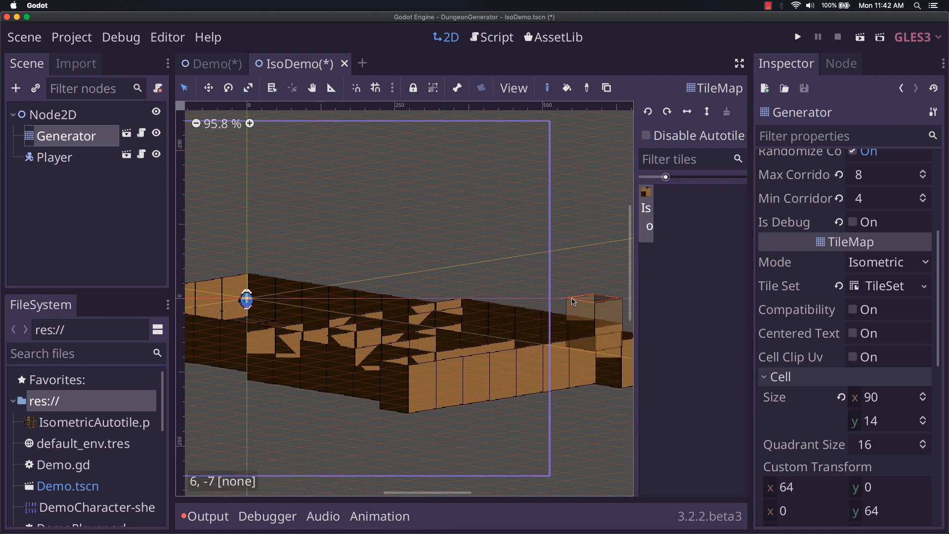
mouse_move(396, 345)
mouse_down()
mouse_move(519, 310)
mouse_move(422, 300)
mouse_move(409, 319)
mouse_move(307, 311)
mouse_up()
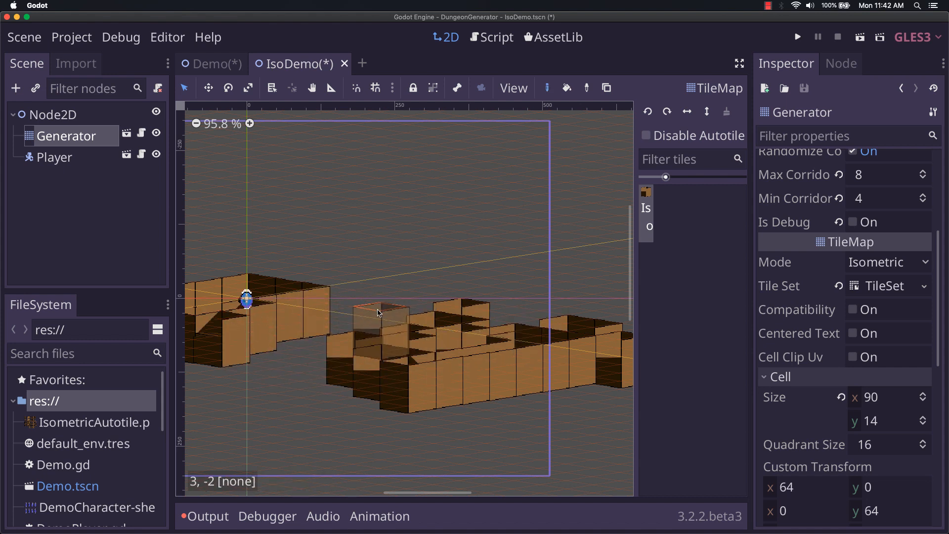
Bucket-fill the gaps inside and at the far end of the test patch with isometric autotiles to make one solid room
click(720, 88)
click(639, 79)
click(567, 88)
click(337, 346)
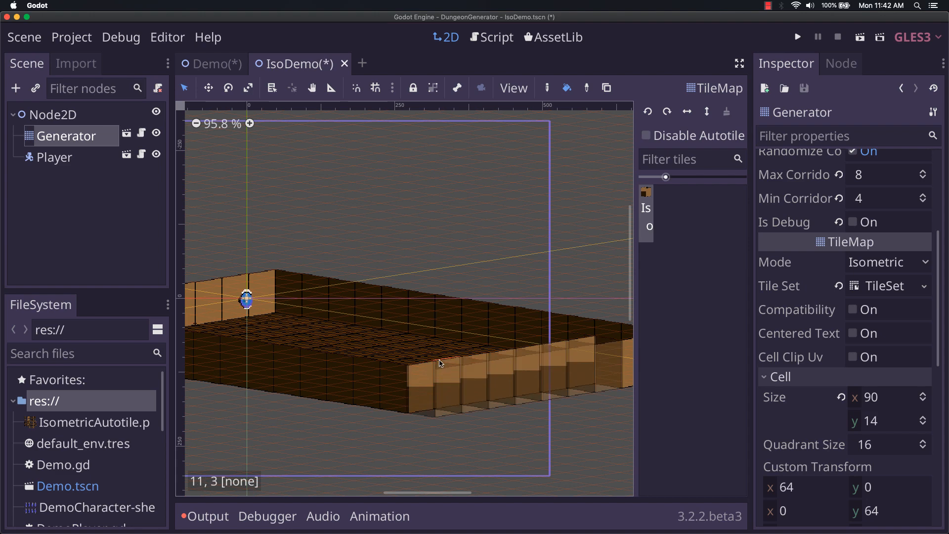
click(455, 362)
Examine the filled patch's floor and wall seams up close, particularly along the back wall near the player
drag(309, 326, 471, 354)
scroll(516, 363, down, 1)
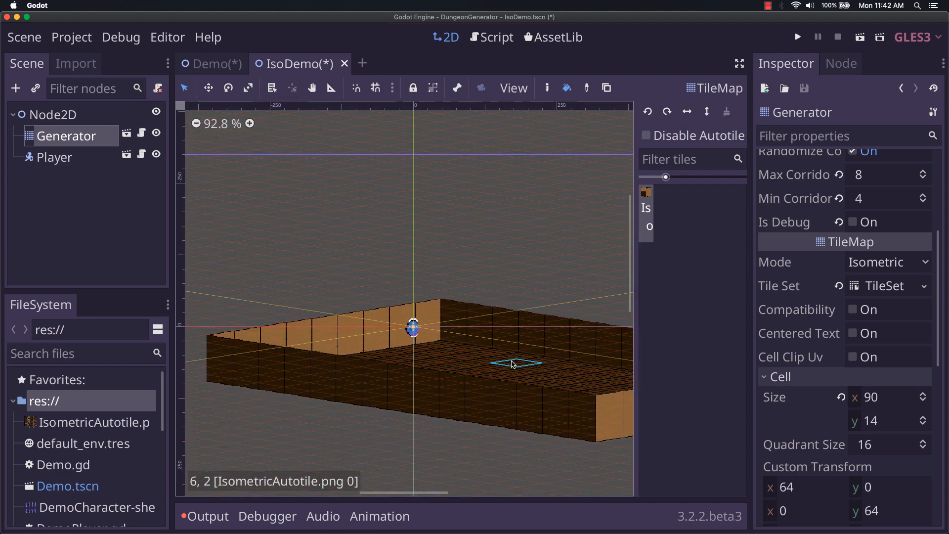
drag(567, 360, 415, 345)
scroll(415, 346, down, 2)
scroll(415, 346, down, 3)
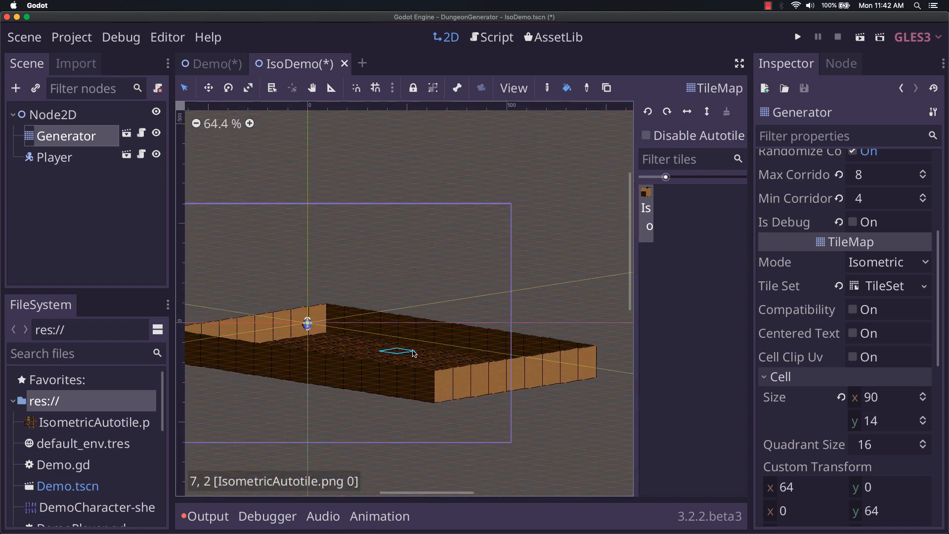
scroll(425, 357, down, 1)
scroll(418, 360, left, 3)
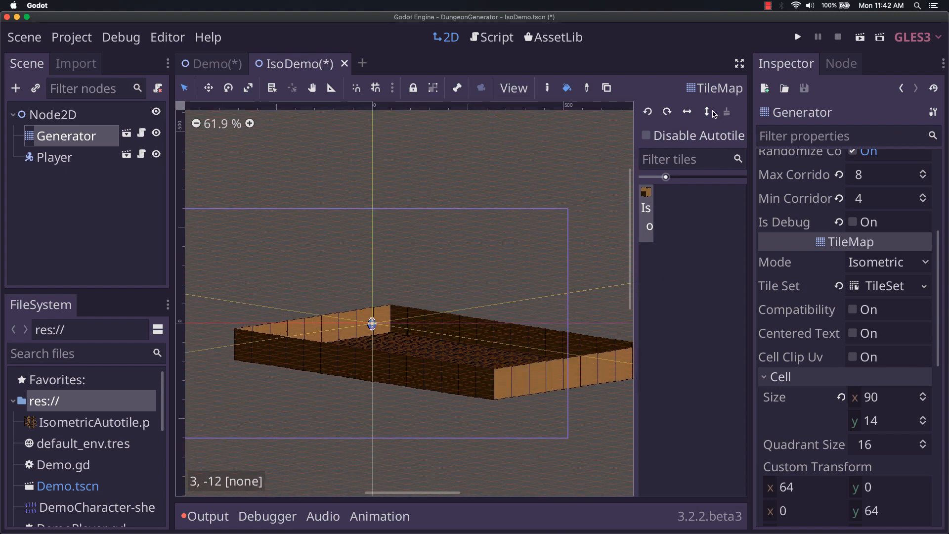
click(547, 88)
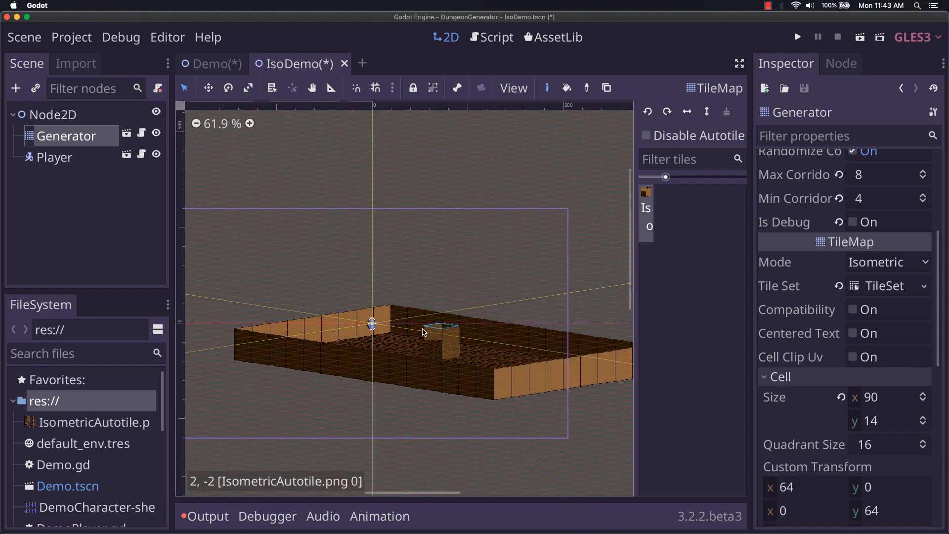
scroll(351, 369, up, 6)
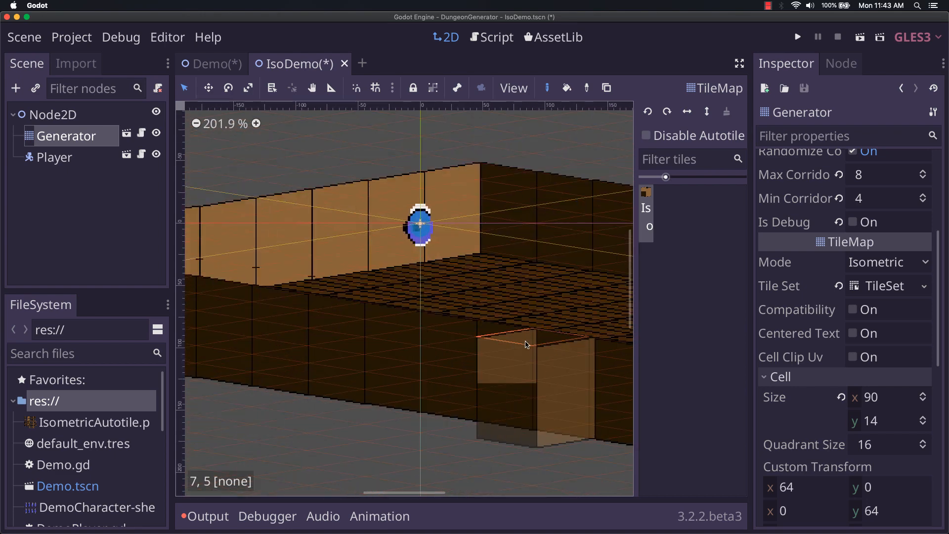
drag(527, 345, 613, 386)
scroll(367, 329, up, 7)
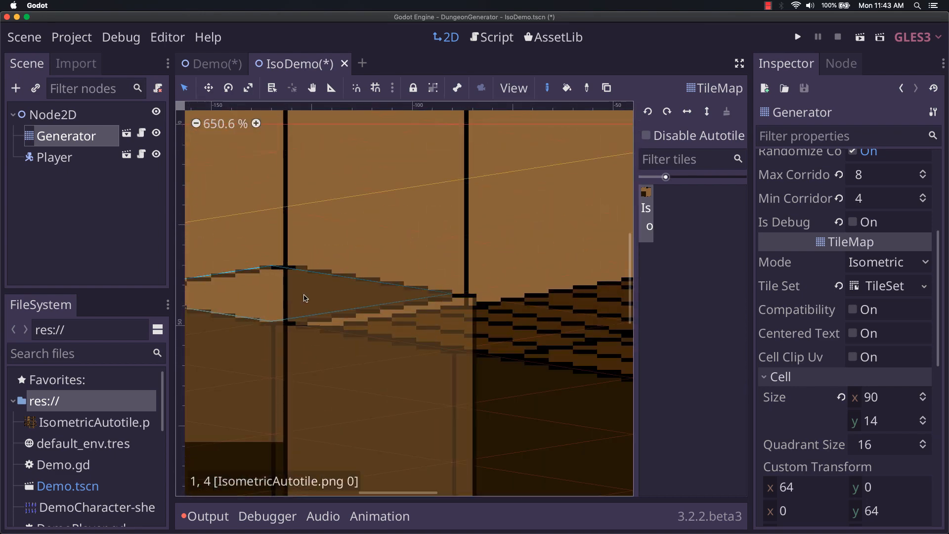
scroll(413, 332, down, 10)
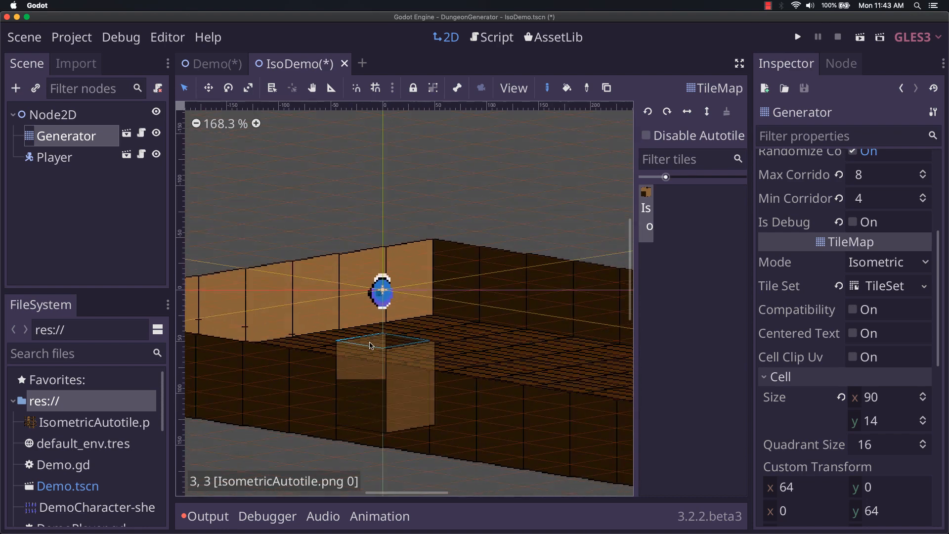
scroll(371, 344, down, 4)
drag(500, 381, 408, 352)
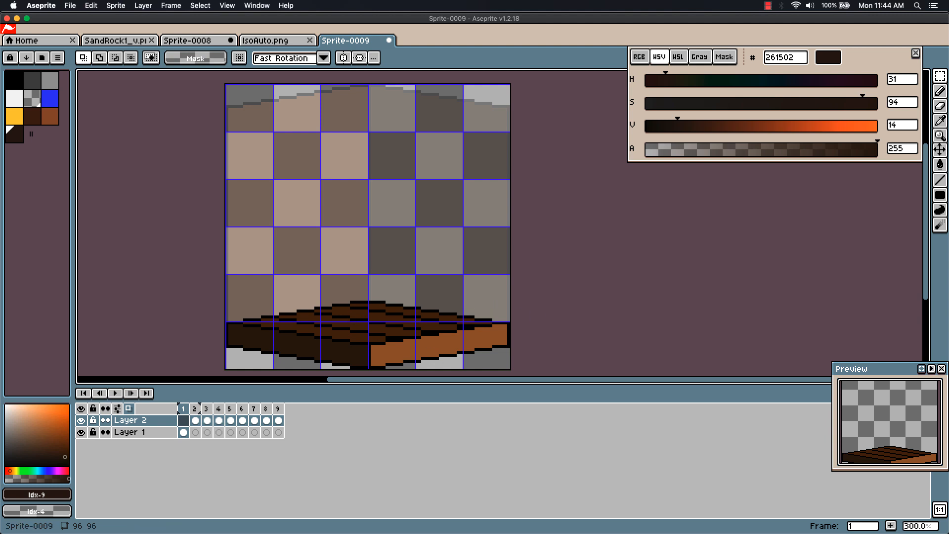
Switch back to Godot and erase a notch of tiles in the filled patch's front wall to test the transitions
key(super+Tab)
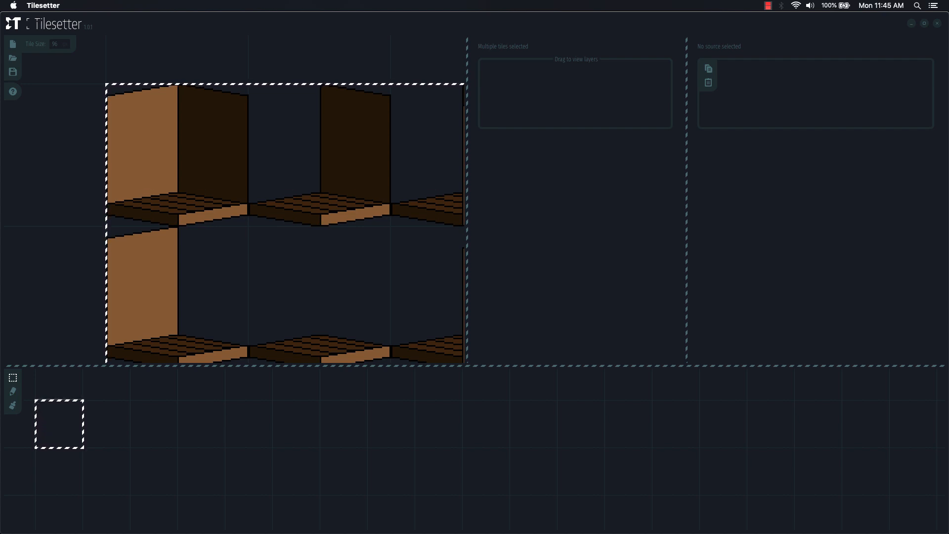
key(super+Tab)
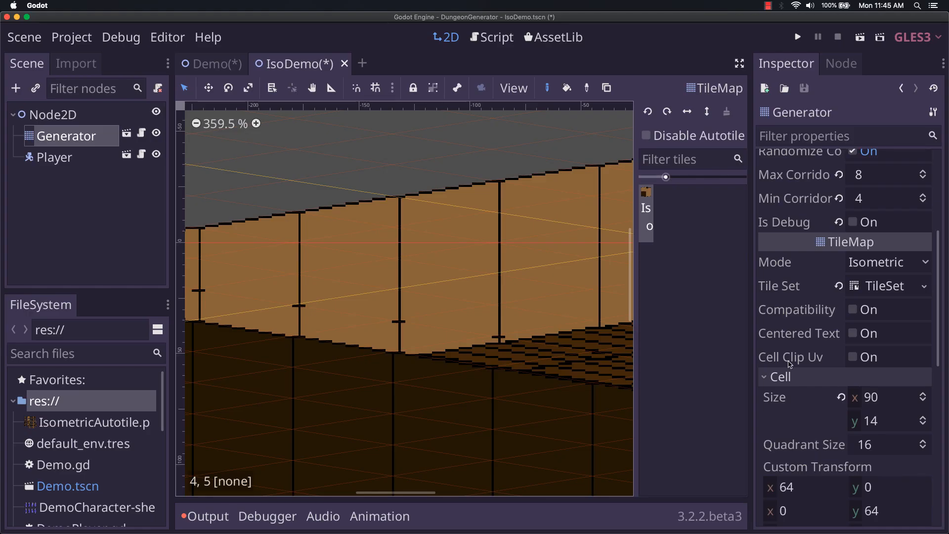
scroll(485, 348, down, 5)
scroll(453, 320, down, 2)
drag(517, 341, 303, 327)
scroll(407, 322, down, 5)
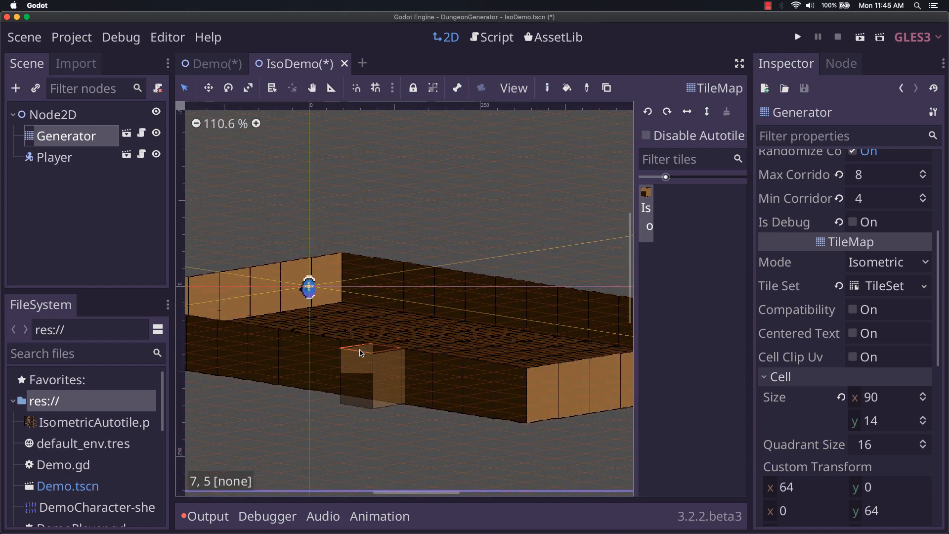
click(373, 371)
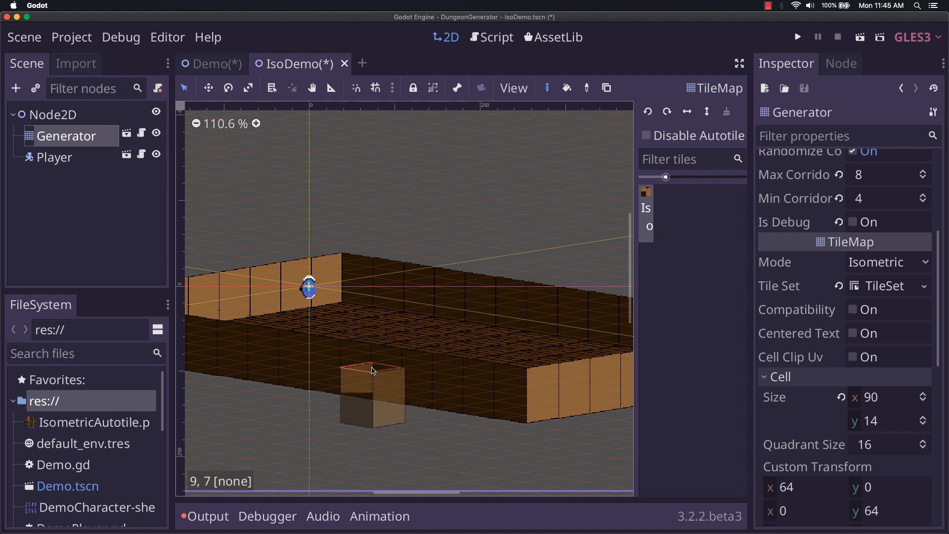
click(443, 357)
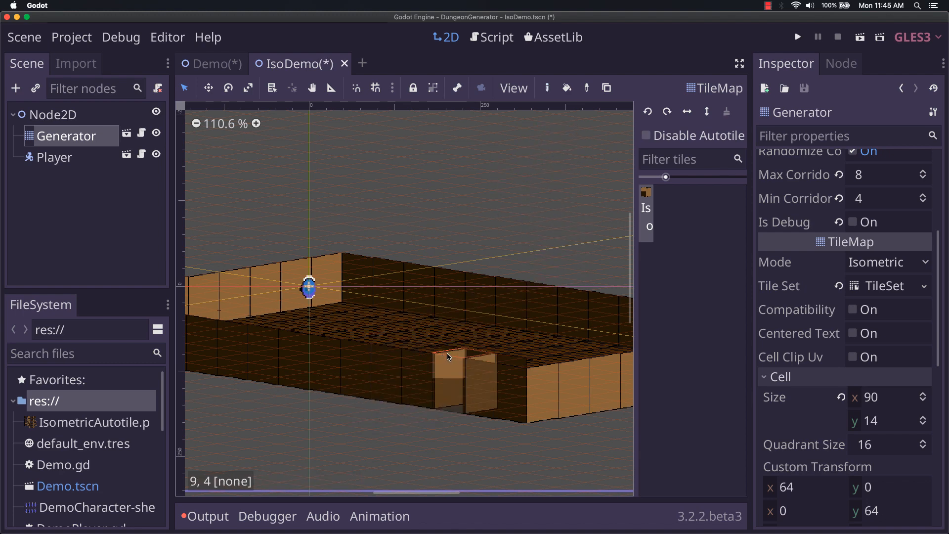
Inspect the wall faces and diagonal corner pieces around the erased notch in the front wall up close
scroll(420, 397, up, 14)
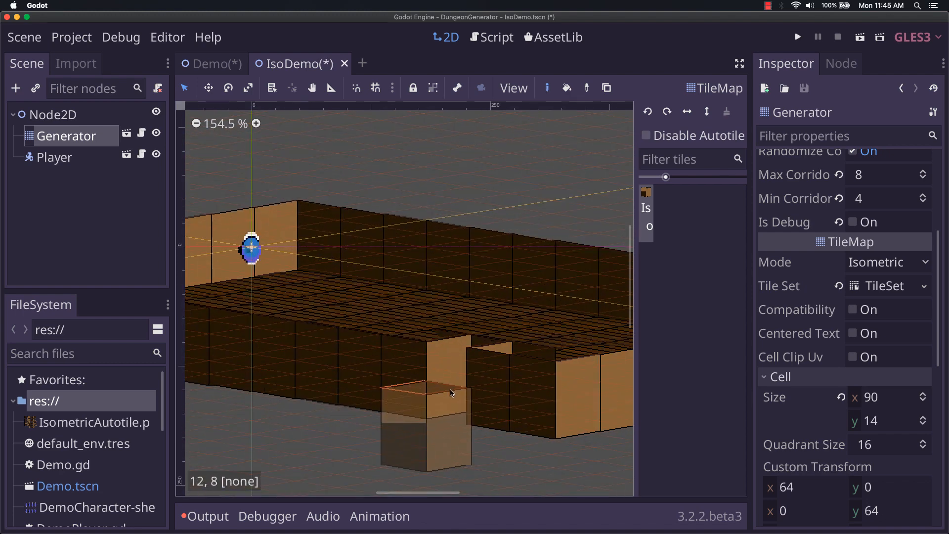
scroll(316, 444, right, 3)
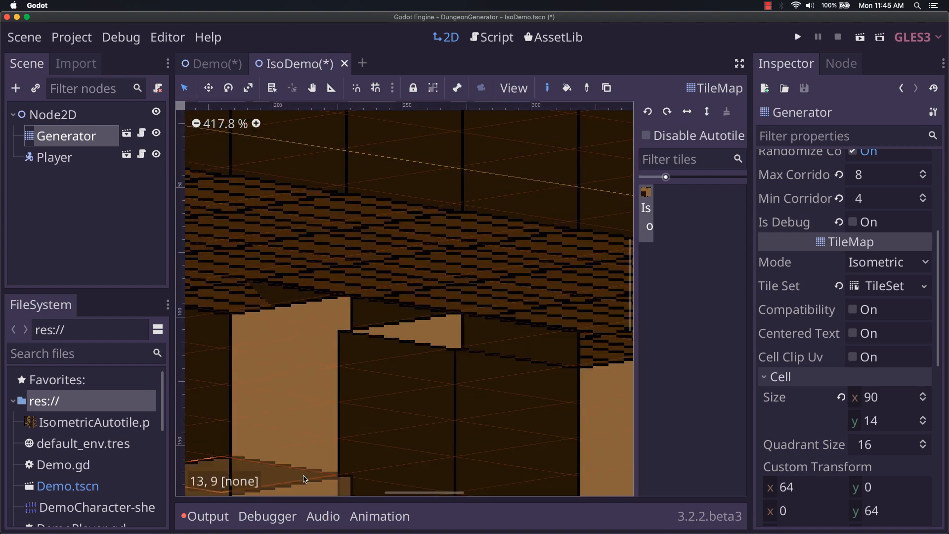
scroll(317, 390, left, 5)
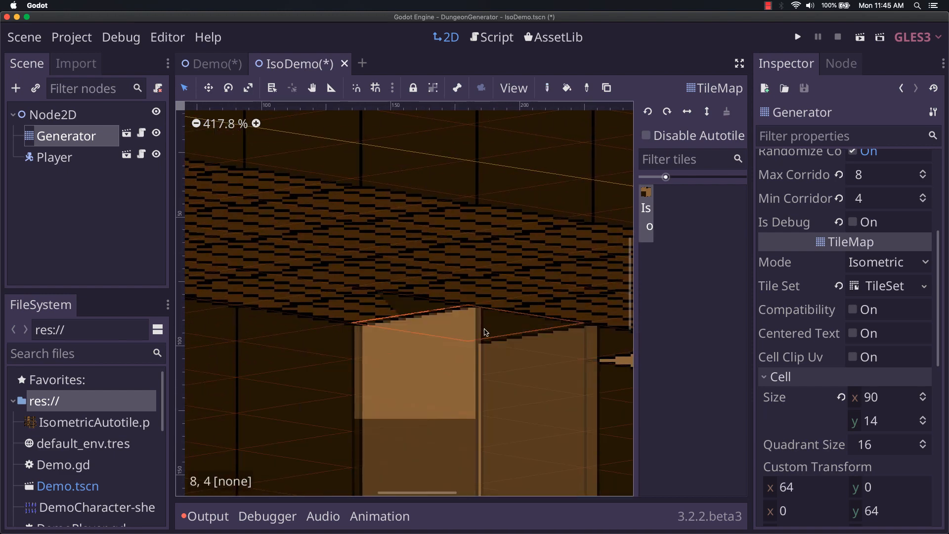
scroll(430, 390, right, 3)
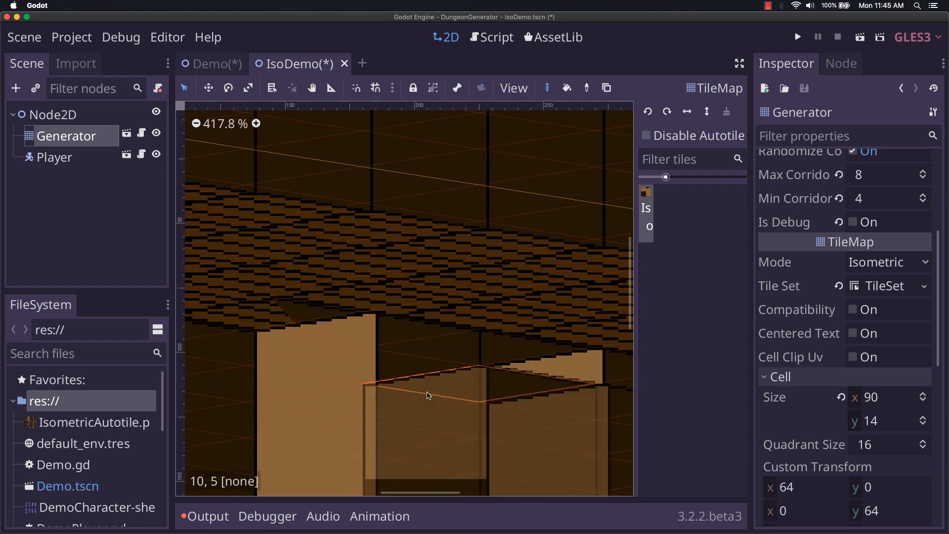
scroll(428, 395, right, 5)
scroll(428, 395, down, 1)
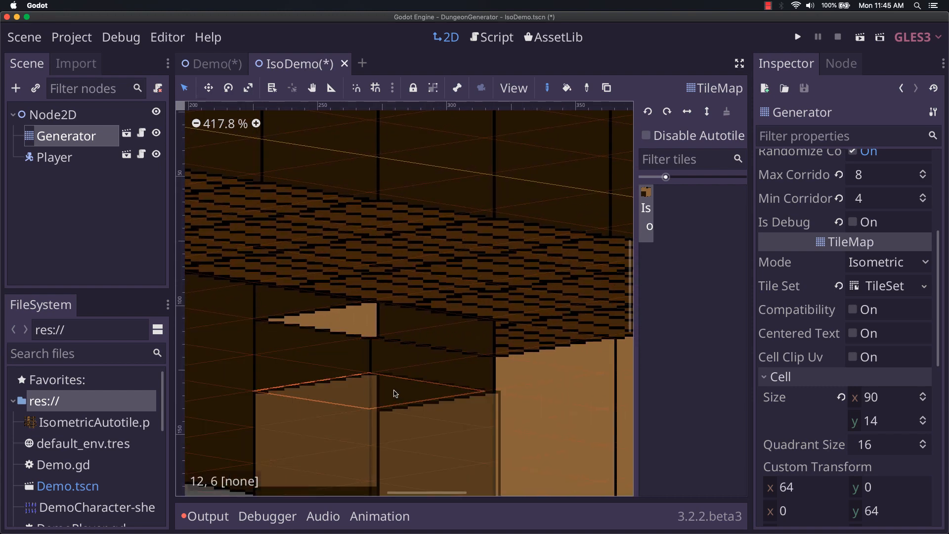
scroll(394, 393, down, 5)
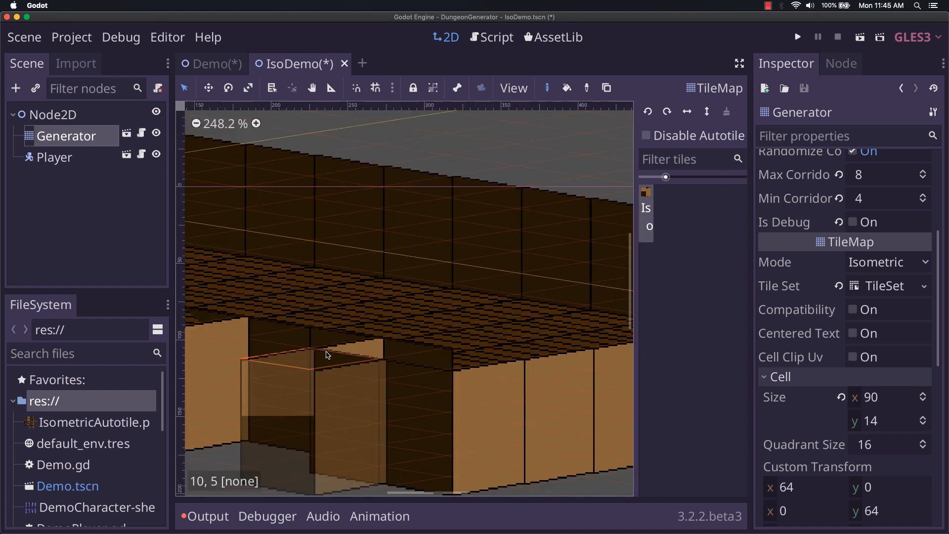
Erase further tiles from the patch's front edge and its back wall to expose more corner transitions
scroll(445, 391, right, 5)
scroll(445, 390, up, 1)
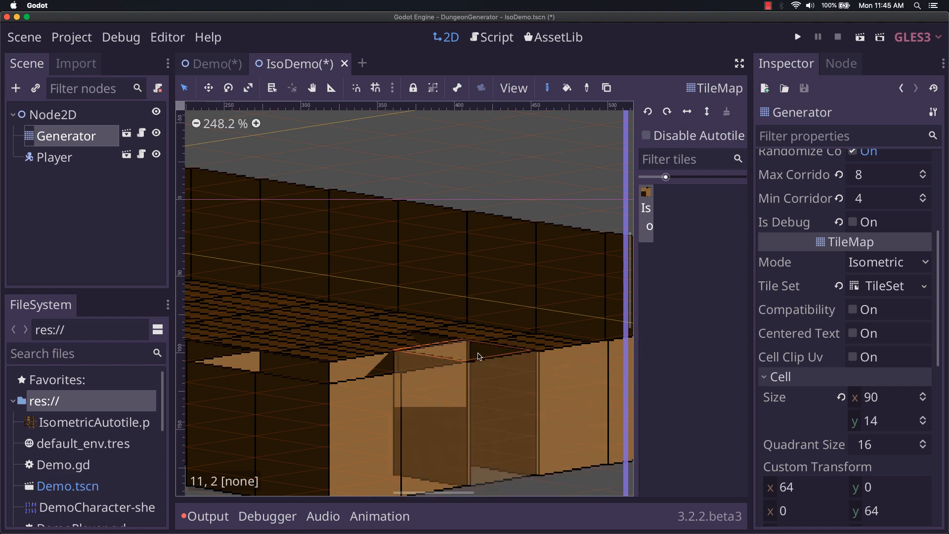
scroll(370, 241, up, 1)
scroll(417, 345, down, 5)
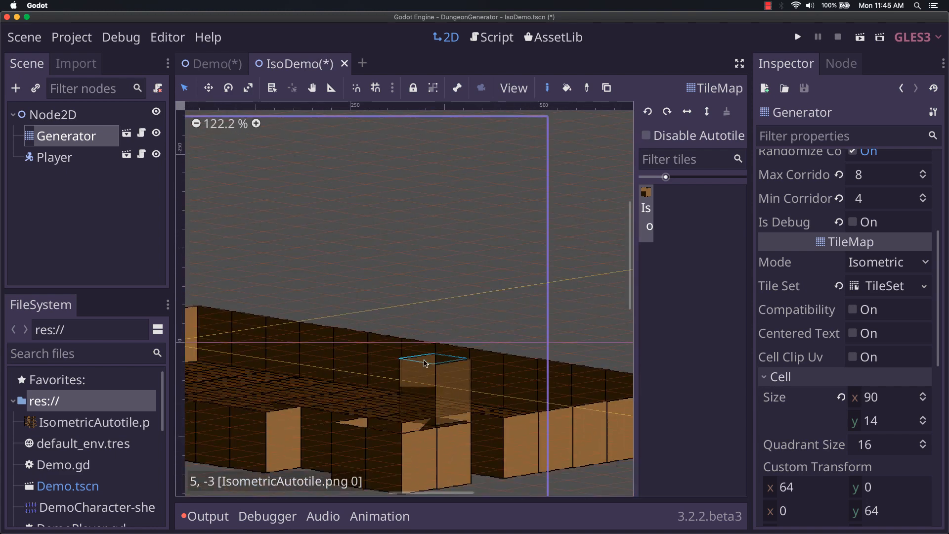
right_click(417, 345)
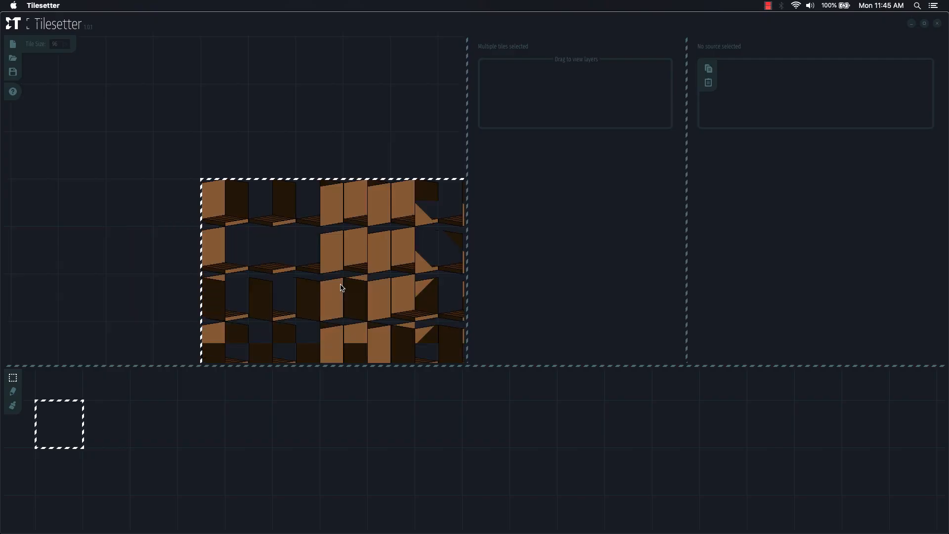
View the whole tile sheet in Tilesetter, return to Godot, and open the Generator's tile set with its autotile in an enlarged editor
scroll(384, 291, up, 2)
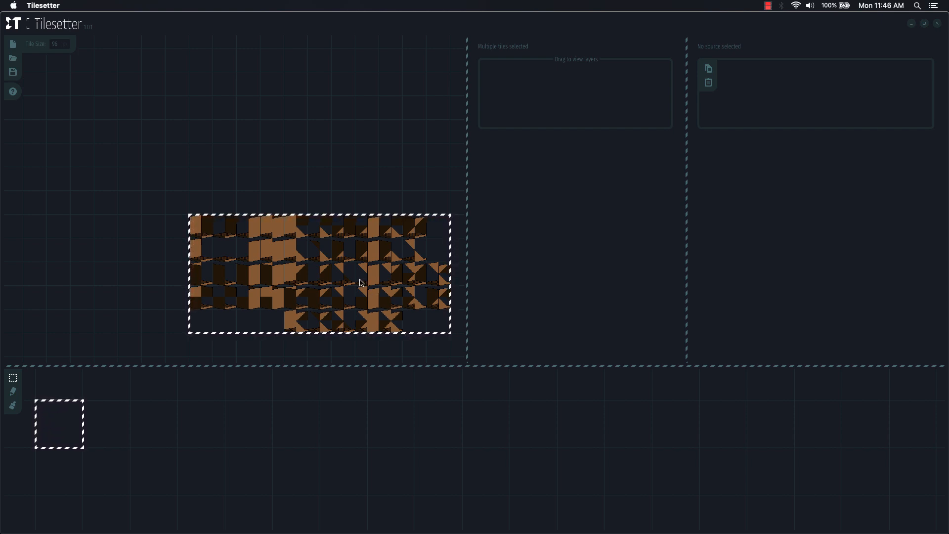
click(311, 202)
key(super+Tab)
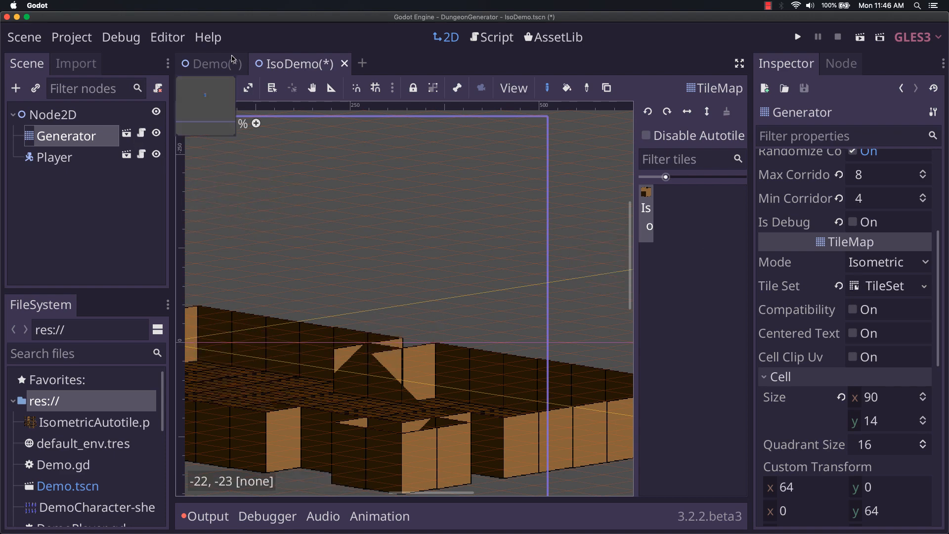
click(890, 286)
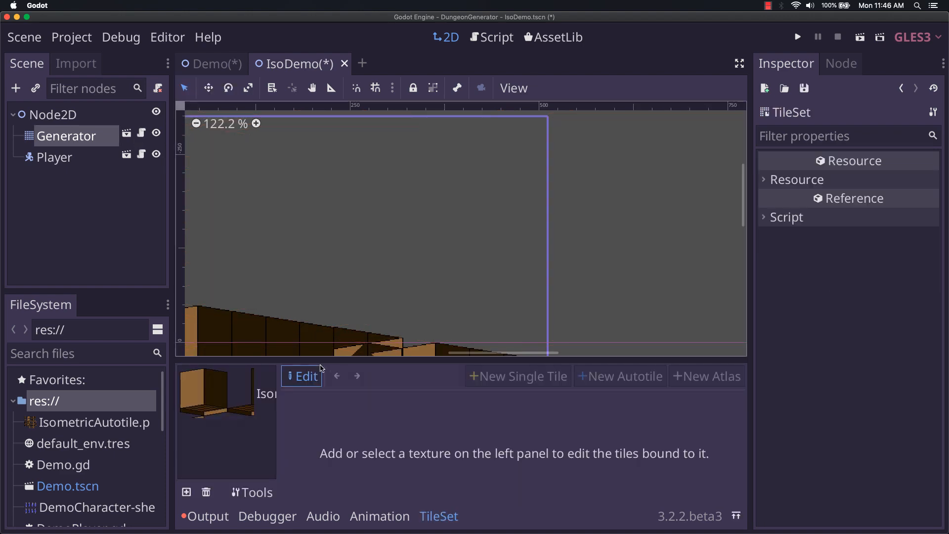
drag(414, 358, 418, 153)
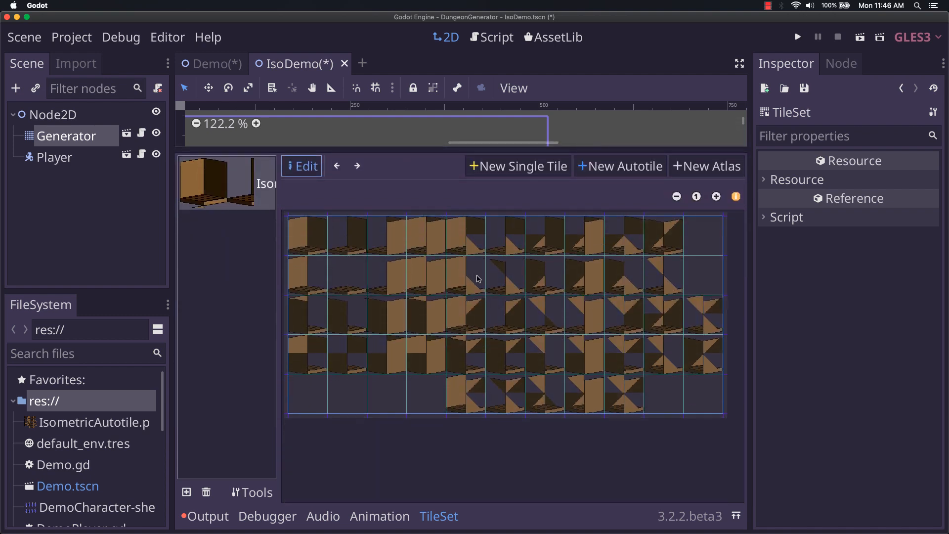
click(475, 278)
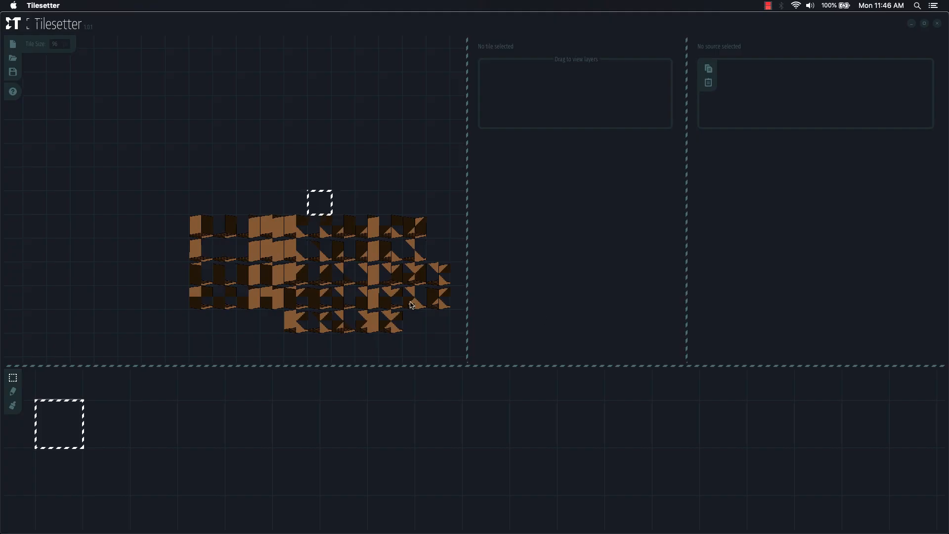
Switch to Tilesetter and select the block of corner tiles in the sixth and seventh columns, second and third rows
scroll(351, 292, up, 5)
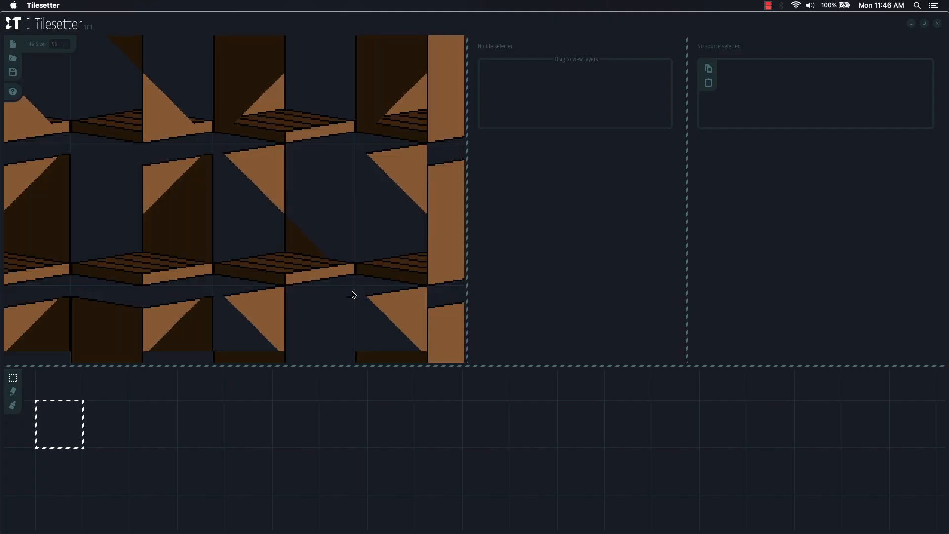
scroll(357, 284, down, 5)
scroll(381, 311, up, 3)
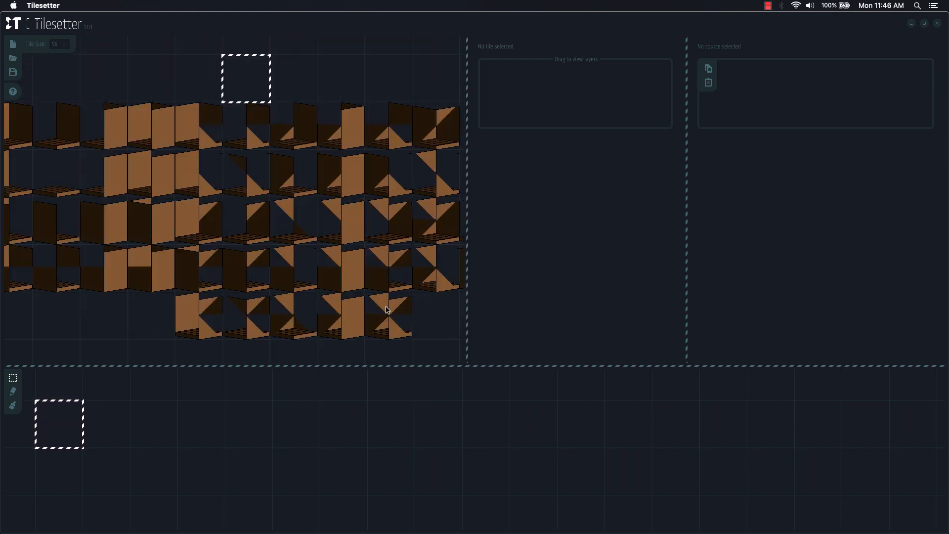
drag(260, 180, 304, 240)
Return to Godot and examine the isometric autotile's bitmask on the diagonal corner tiles up close
key(super+Tab)
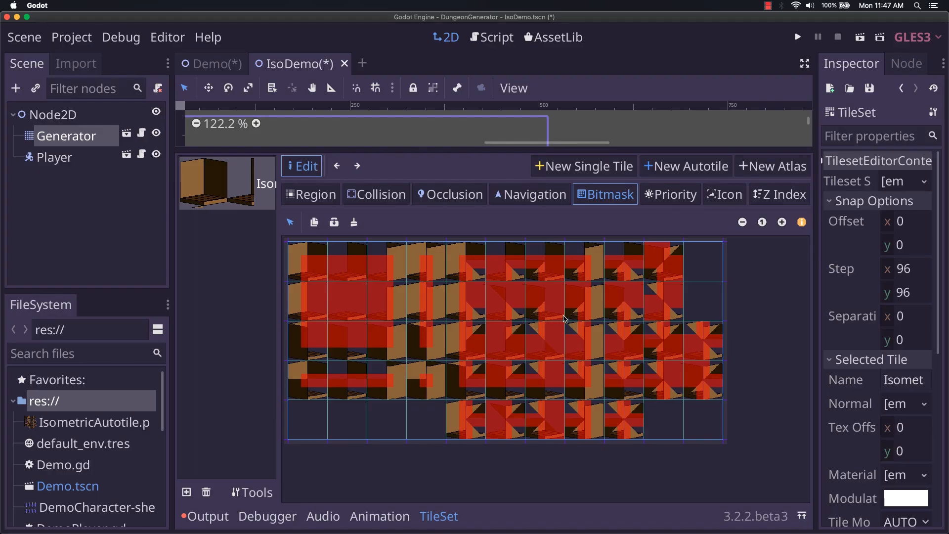
click(782, 223)
click(783, 222)
click(782, 222)
drag(766, 352, 619, 297)
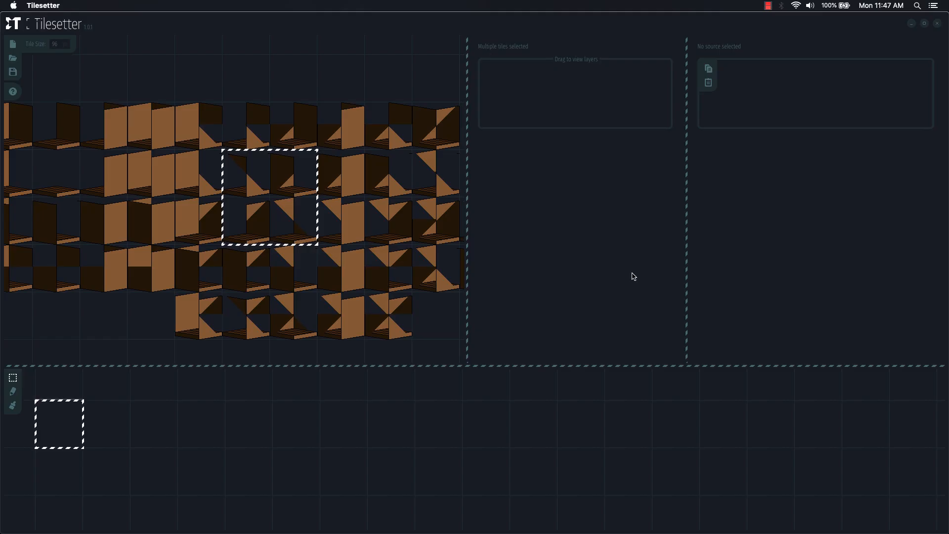
Switch to Tilesetter and select the second-row tile in the fifth column to inspect its composition beside the neighbouring corner tile
scroll(337, 165, up, 4)
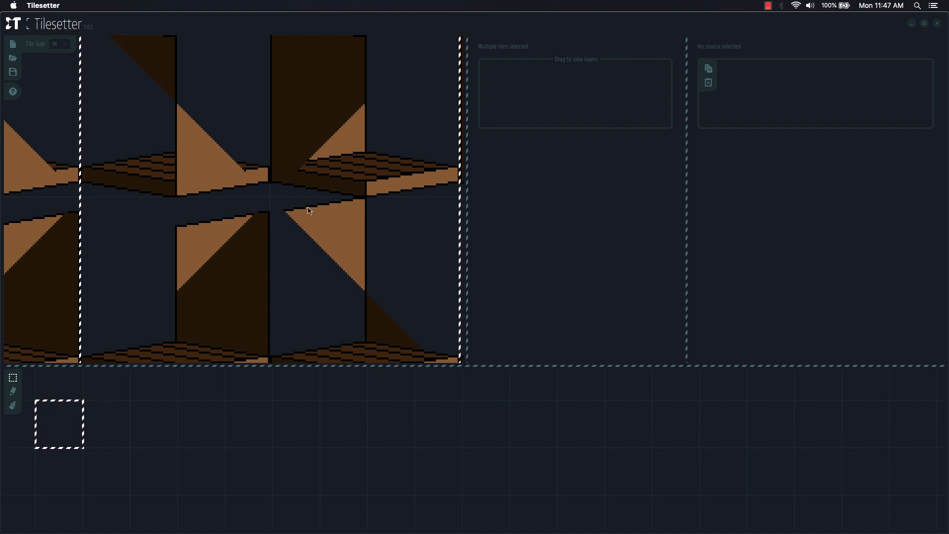
scroll(303, 203, down, 4)
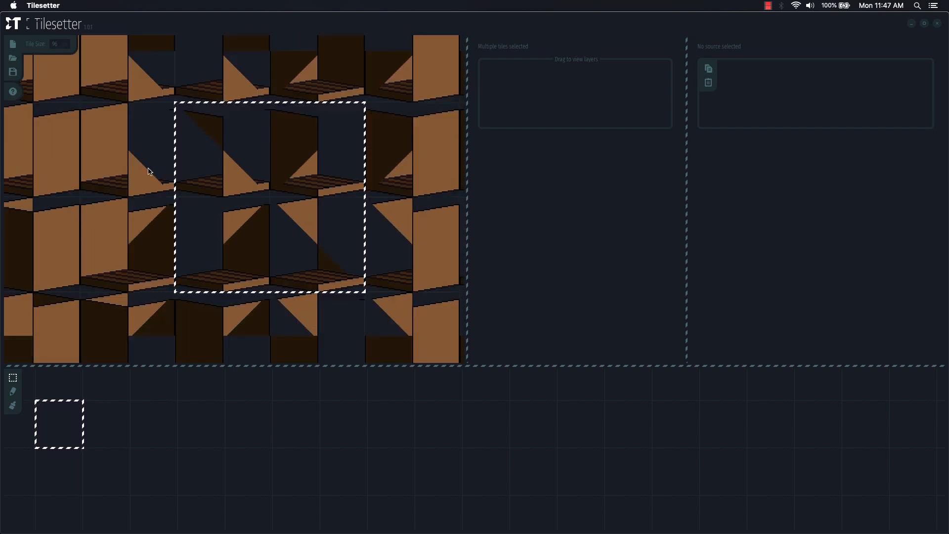
click(256, 170)
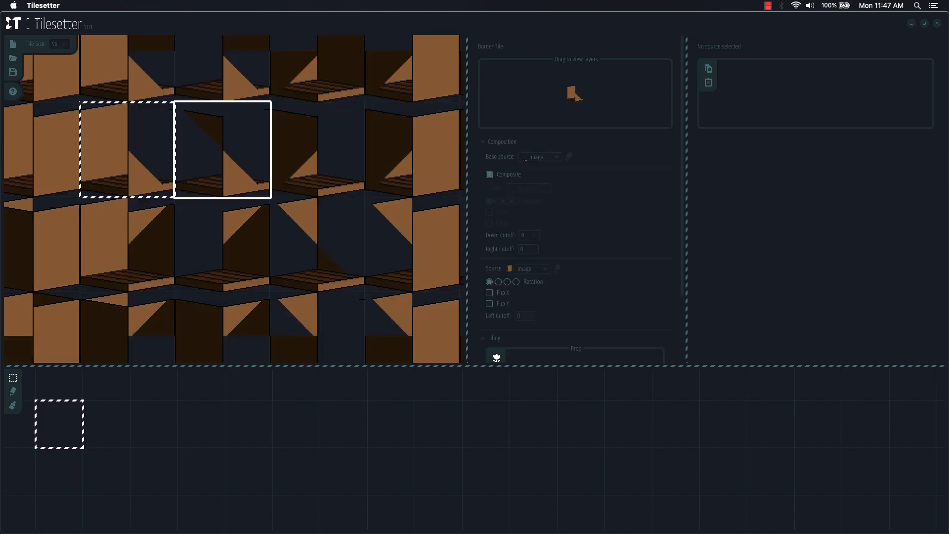
Turn off compositing for the second-row corner tile in the sixth column
click(489, 174)
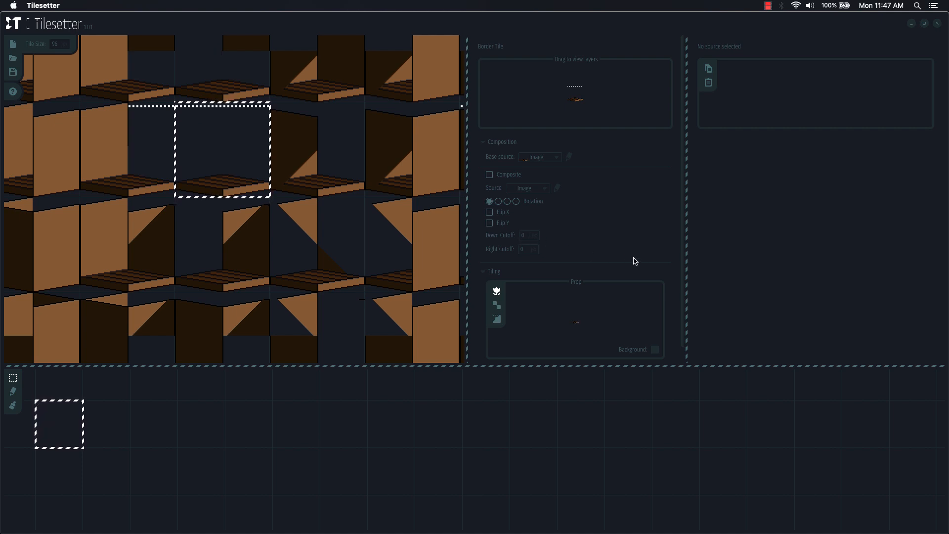
Switch to Aseprite and insert an empty frame after frame 1 of Sprite-0009
key(super+Tab)
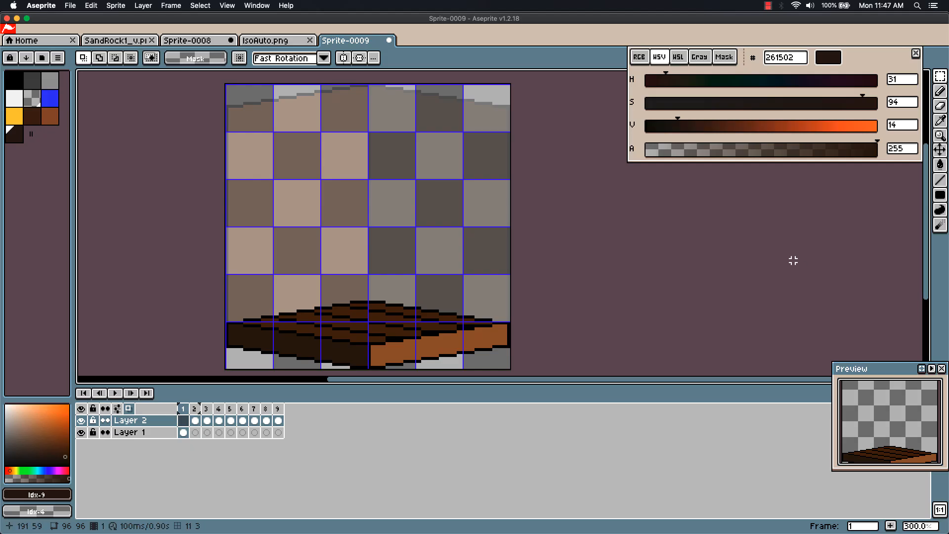
key(i)
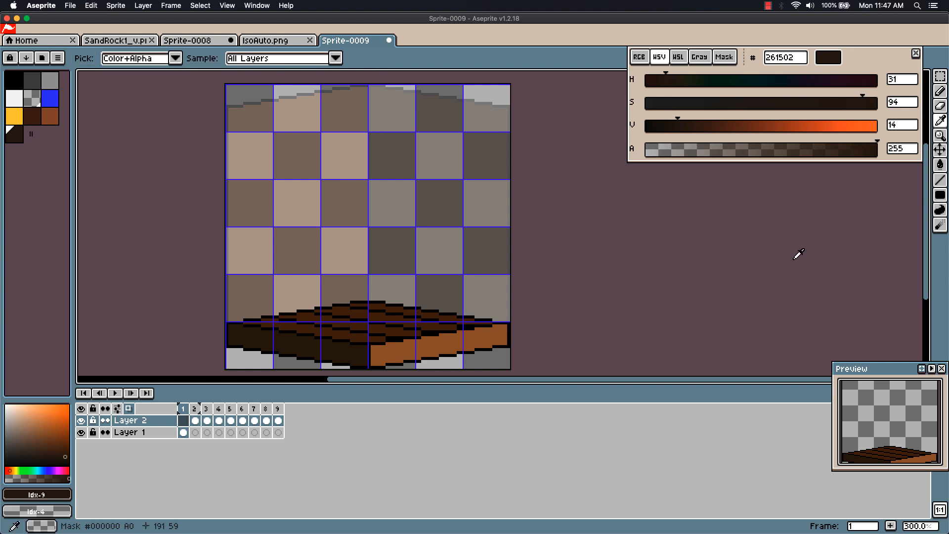
key(alt+n)
key(m)
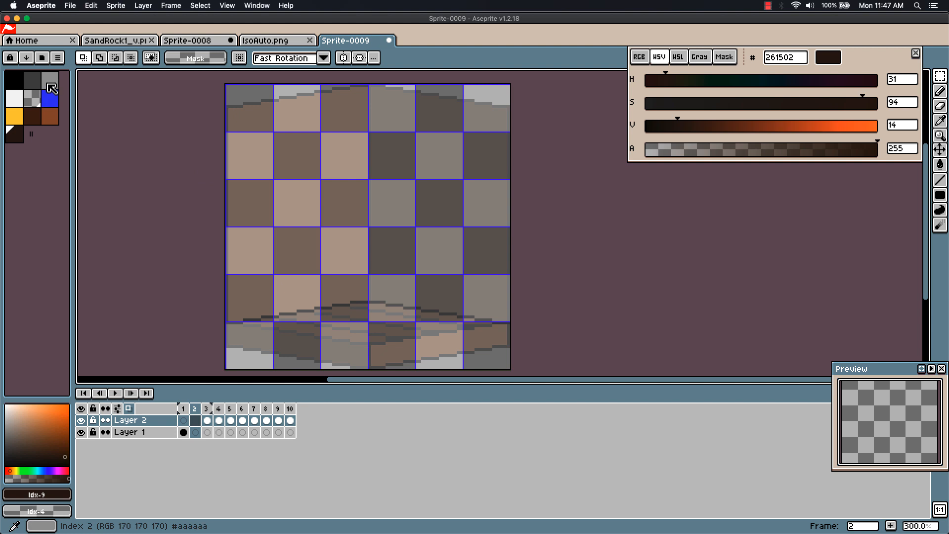
Paint a single black pixel at the left edge of the new frame and select the whole canvas
click(14, 80)
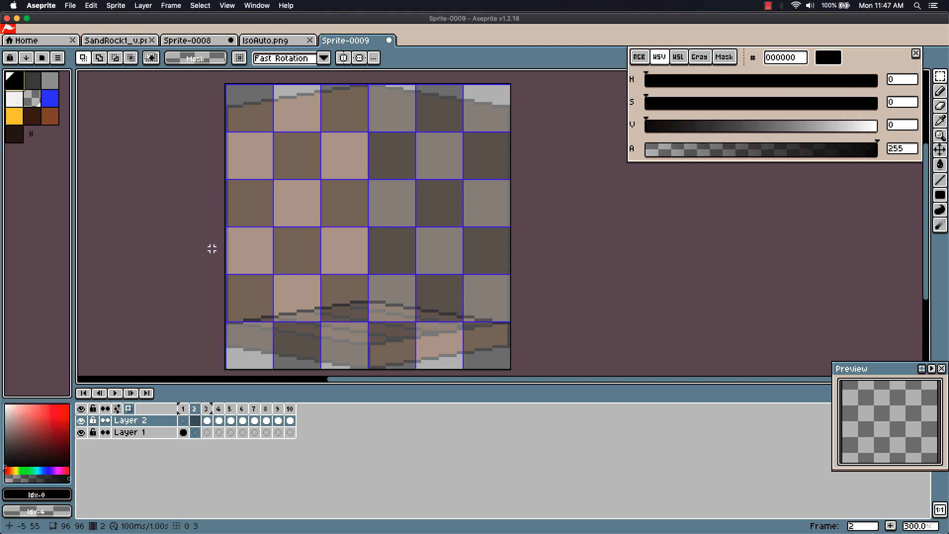
scroll(238, 324, up, 3)
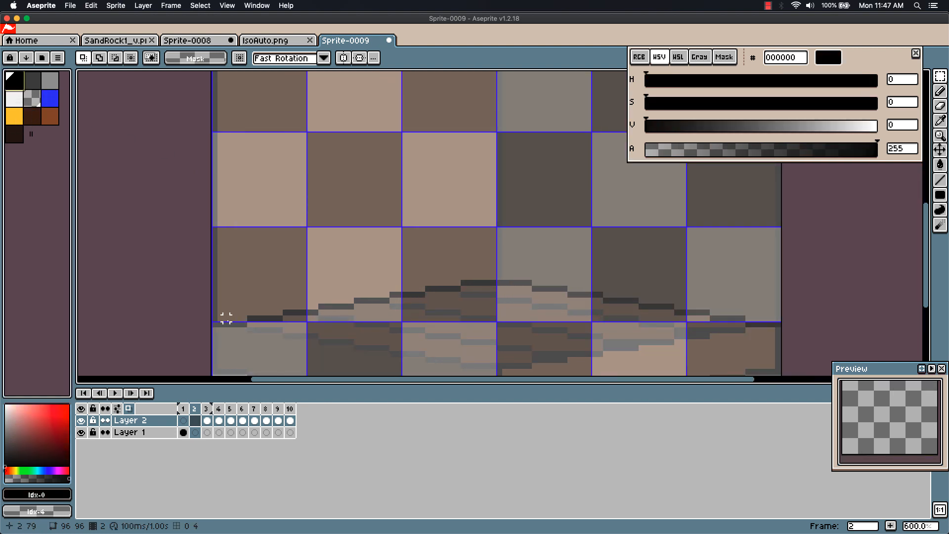
key(b)
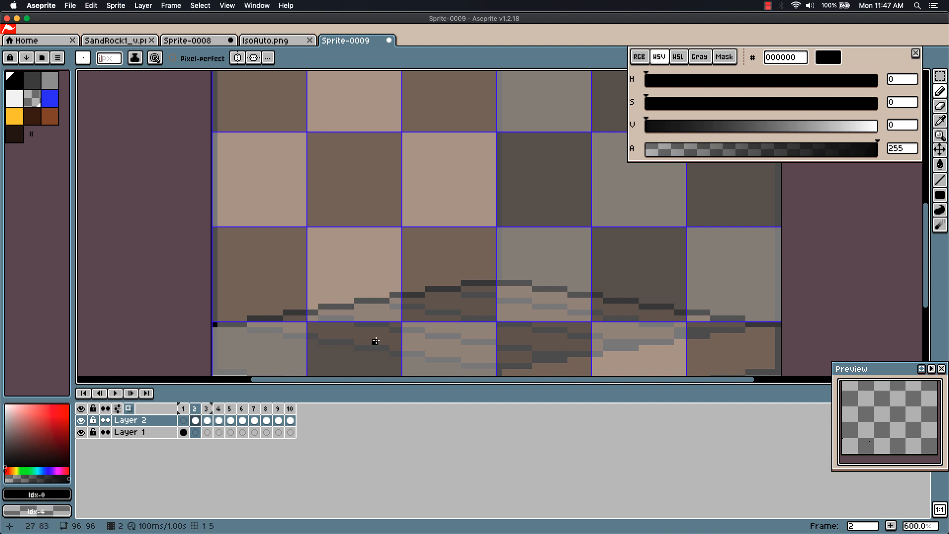
scroll(375, 341, down, 4)
key(super+a)
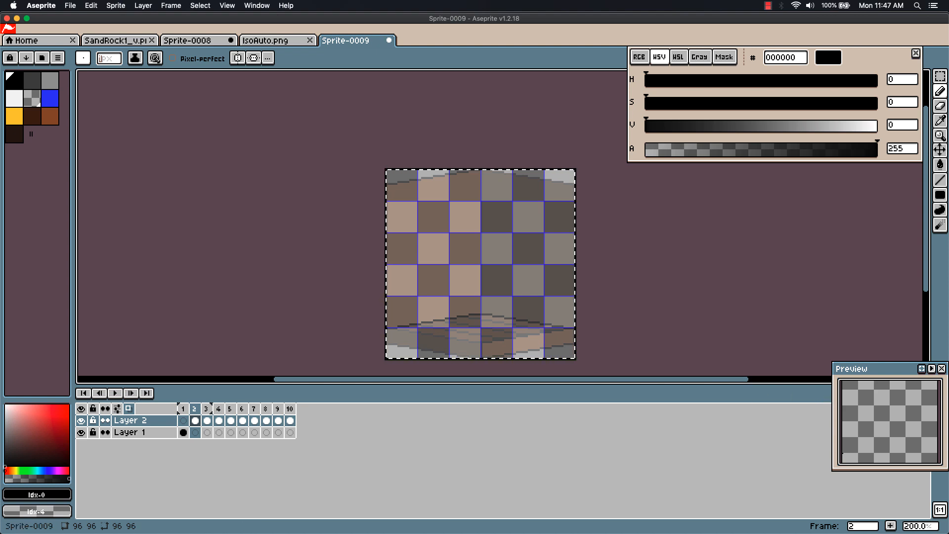
Return to Tilesetter and turn off compositing for the other three corner tiles in the sixth and seventh columns, second and third rows
key(super+Tab)
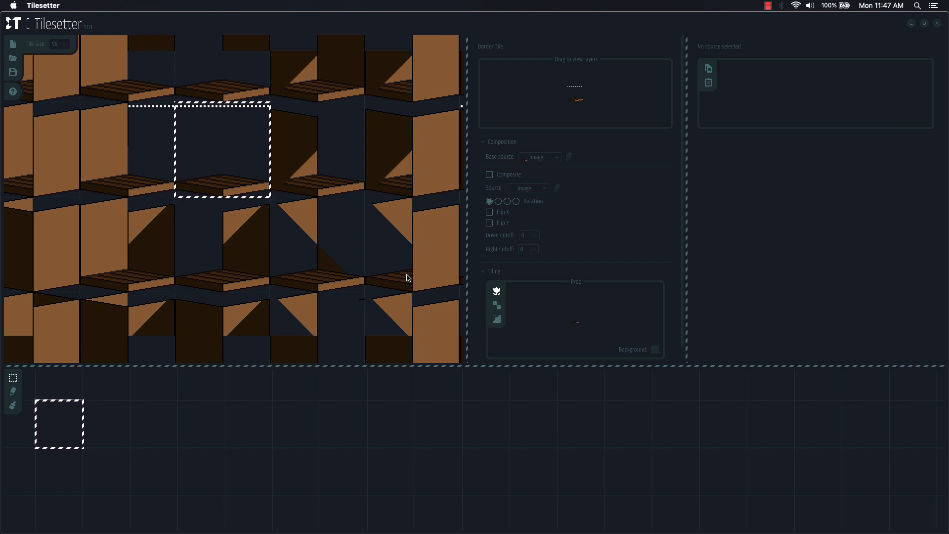
scroll(371, 268, down, 2)
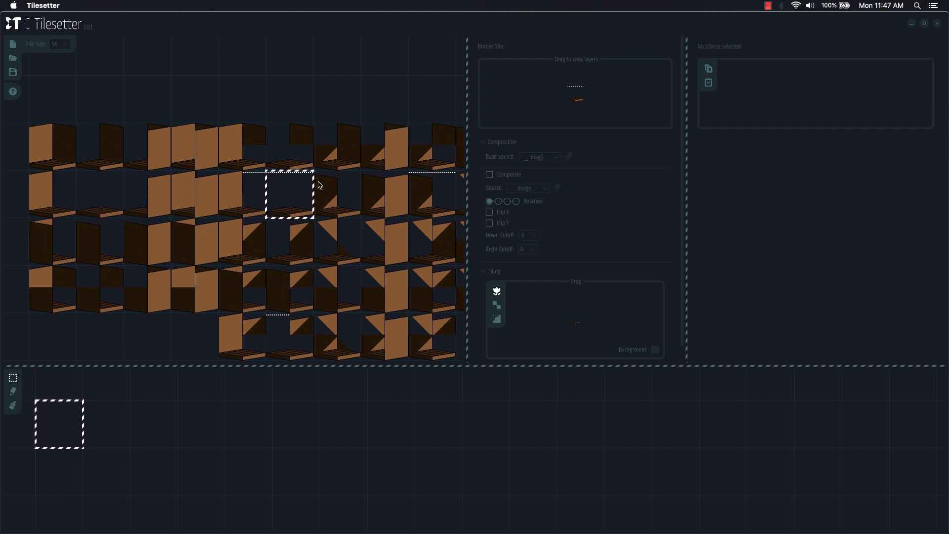
click(345, 190)
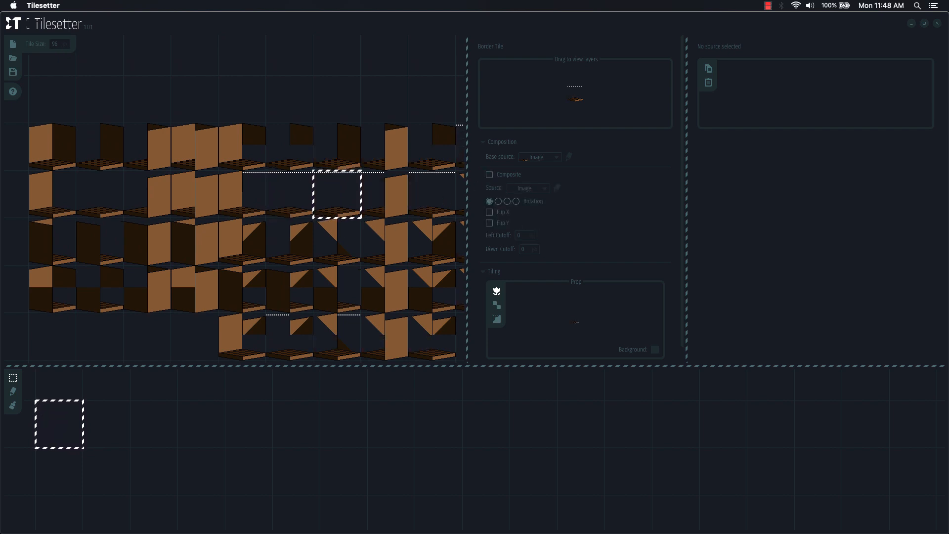
key(Down)
click(489, 175)
click(303, 238)
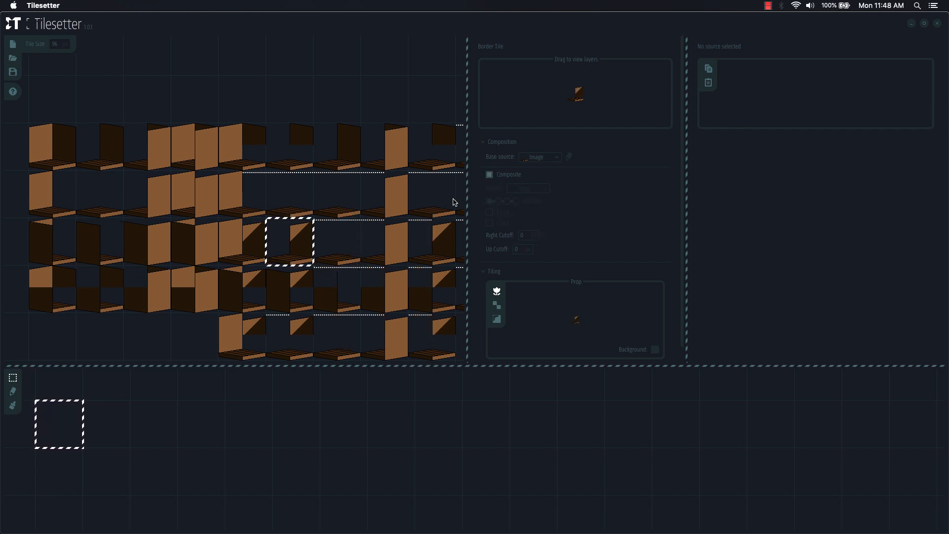
click(491, 177)
click(338, 100)
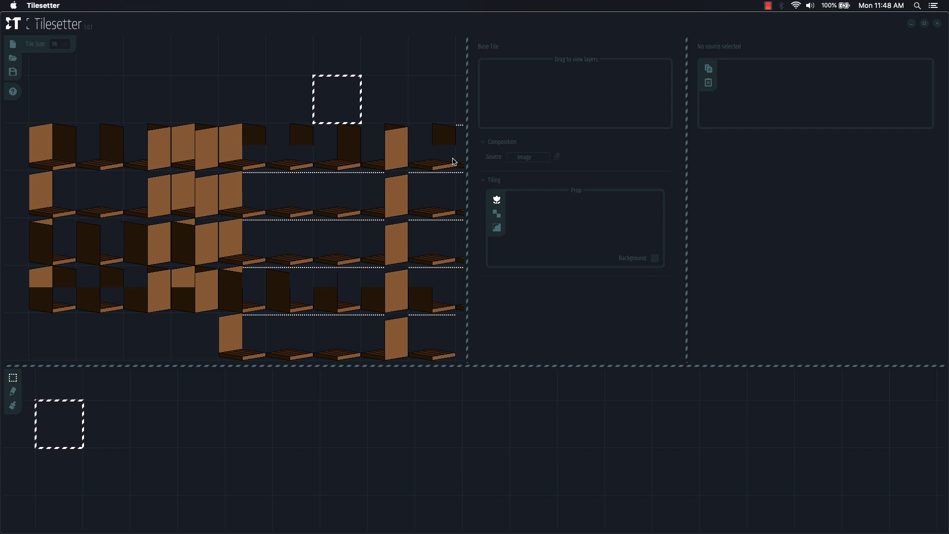
Assign the blank image as the source of the four corner tiles in the sixth and seventh columns, second and third rows
click(290, 208)
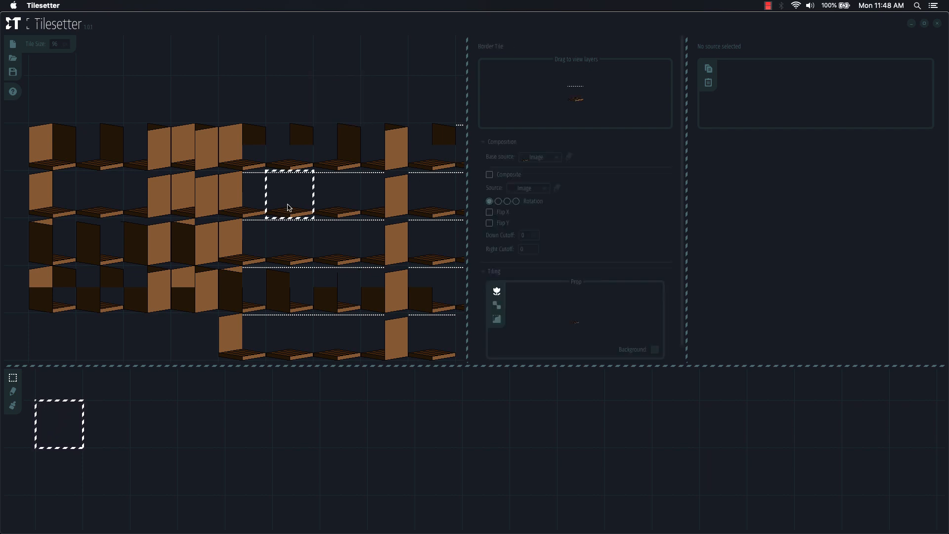
click(528, 188)
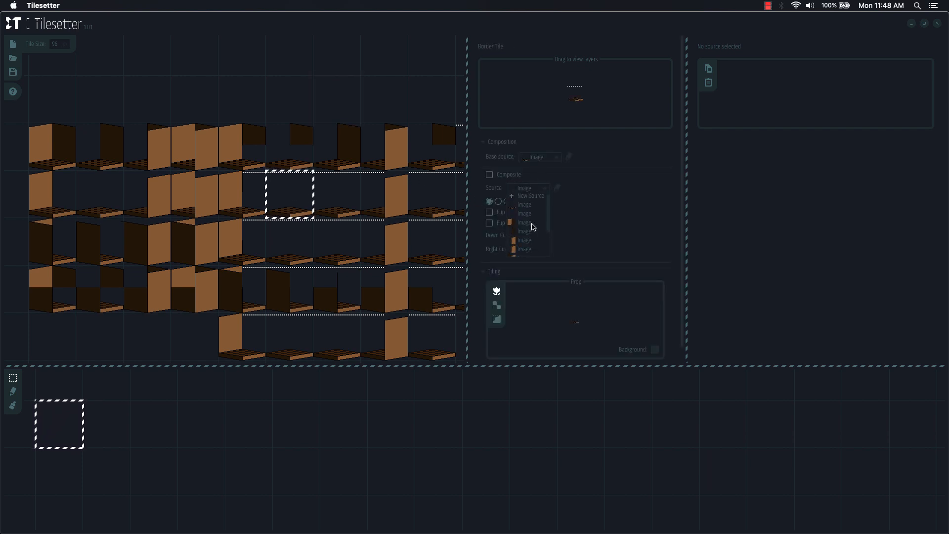
click(529, 253)
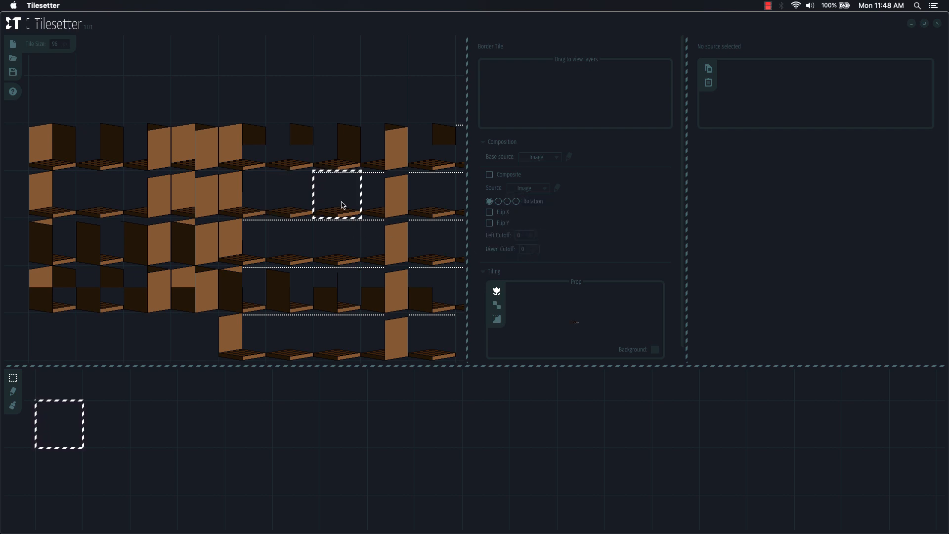
click(541, 193)
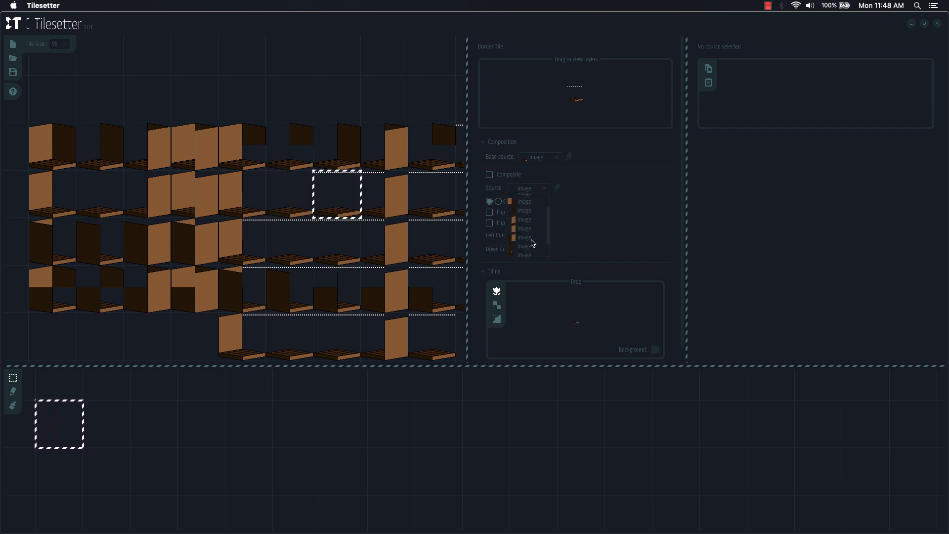
click(511, 255)
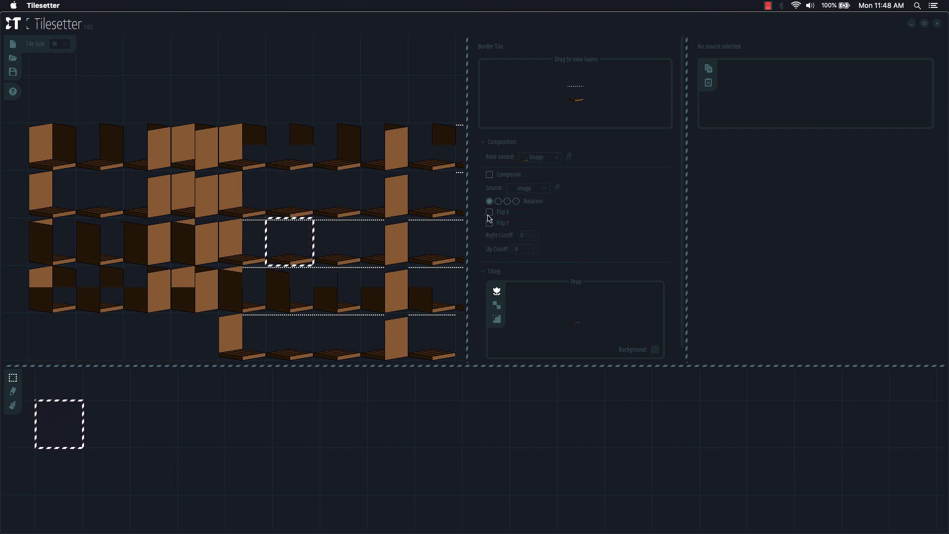
scroll(529, 237, down, 1)
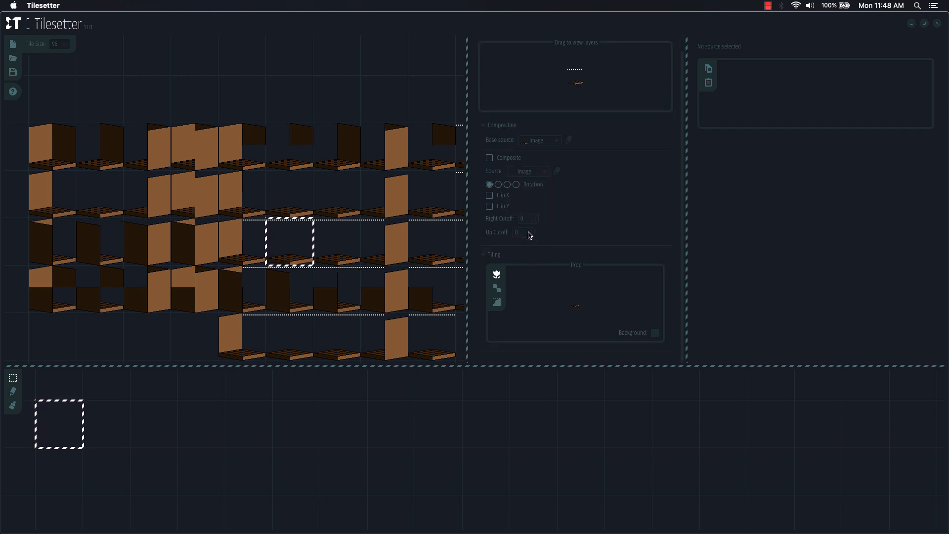
click(338, 239)
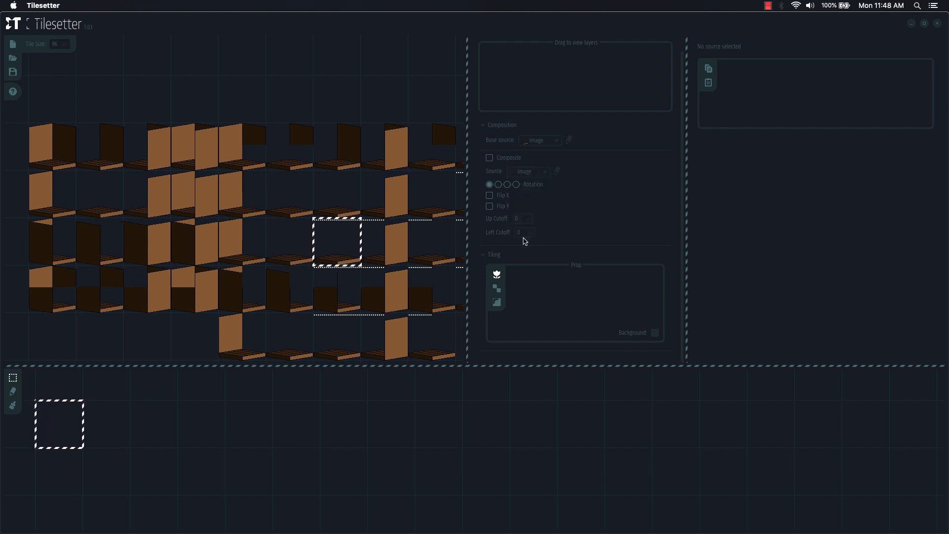
Export the entire tile sheet as an image to the DungeonGenerator folder, replacing IsometricAutotile.png
scroll(371, 277, down, 2)
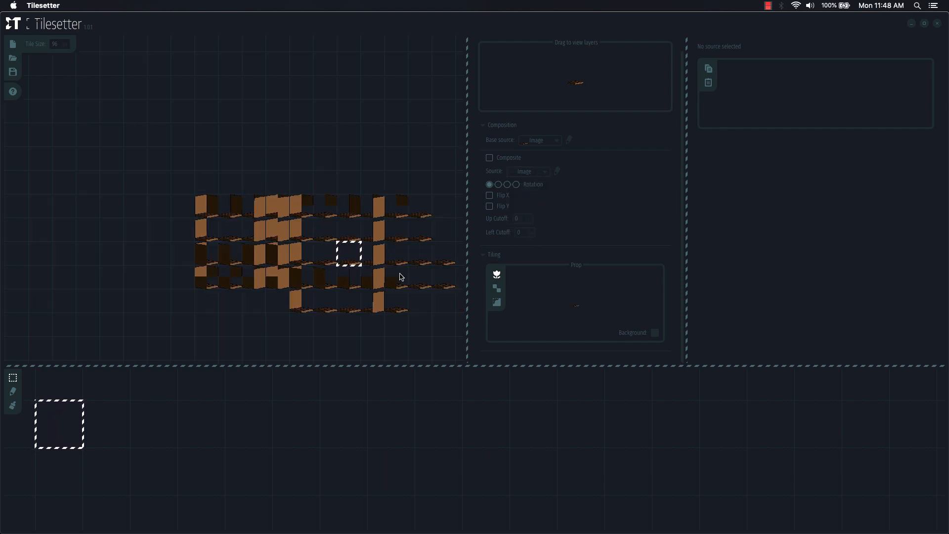
scroll(373, 271, up, 2)
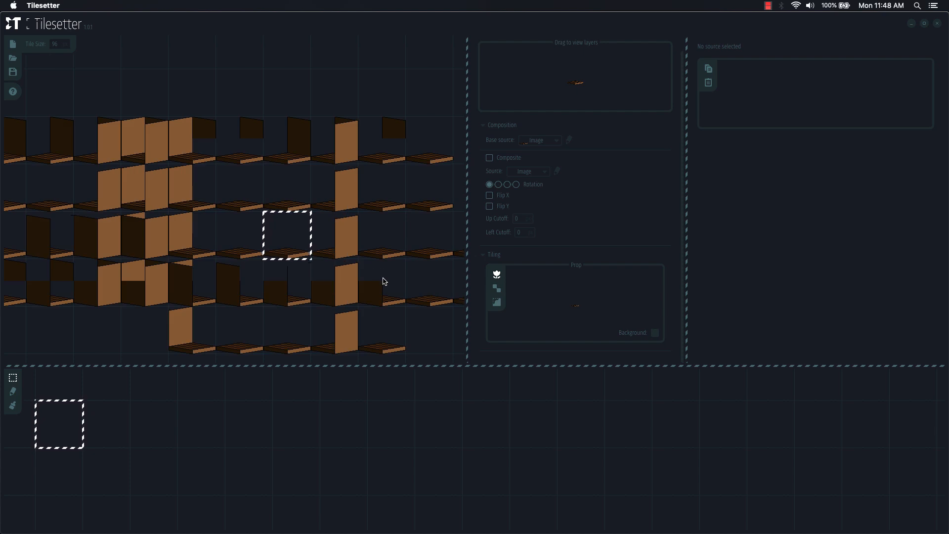
scroll(316, 229, down, 2)
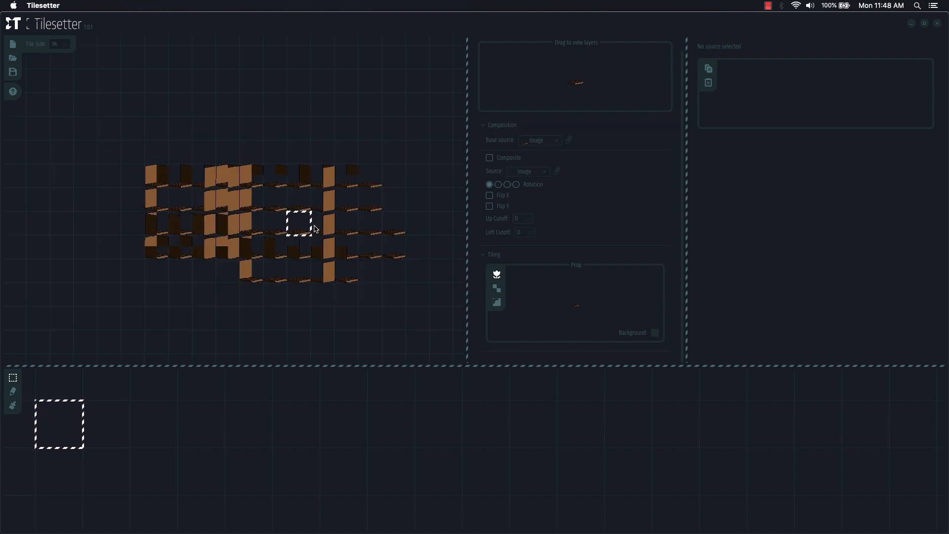
drag(163, 183, 405, 282)
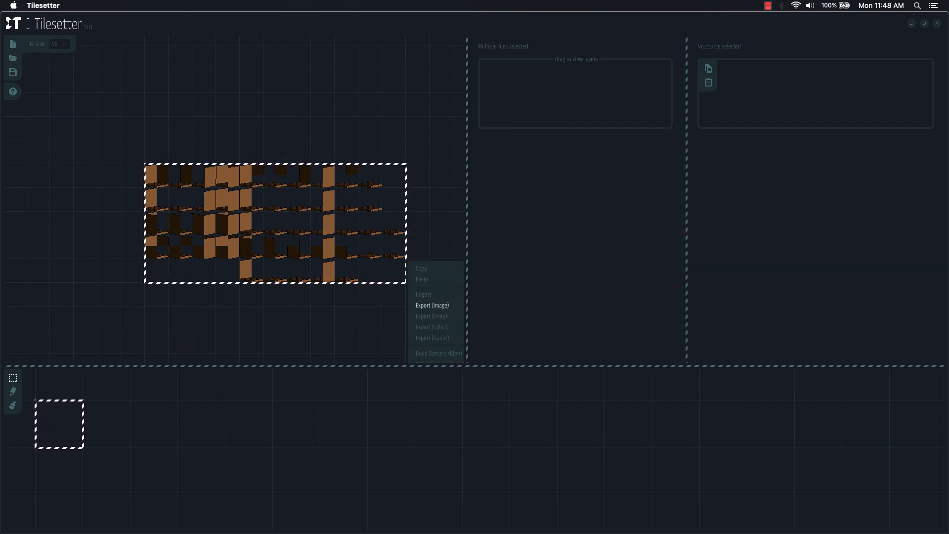
click(442, 306)
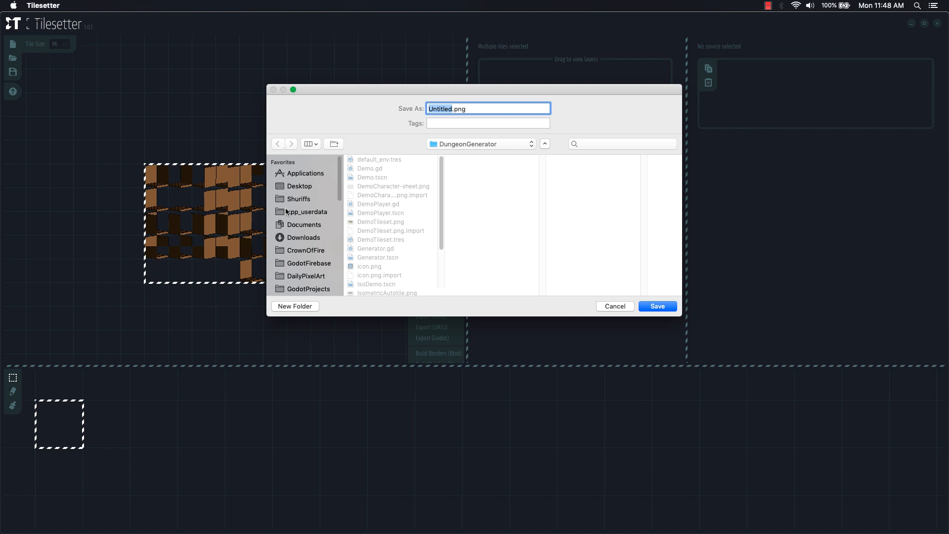
scroll(386, 256, down, 3)
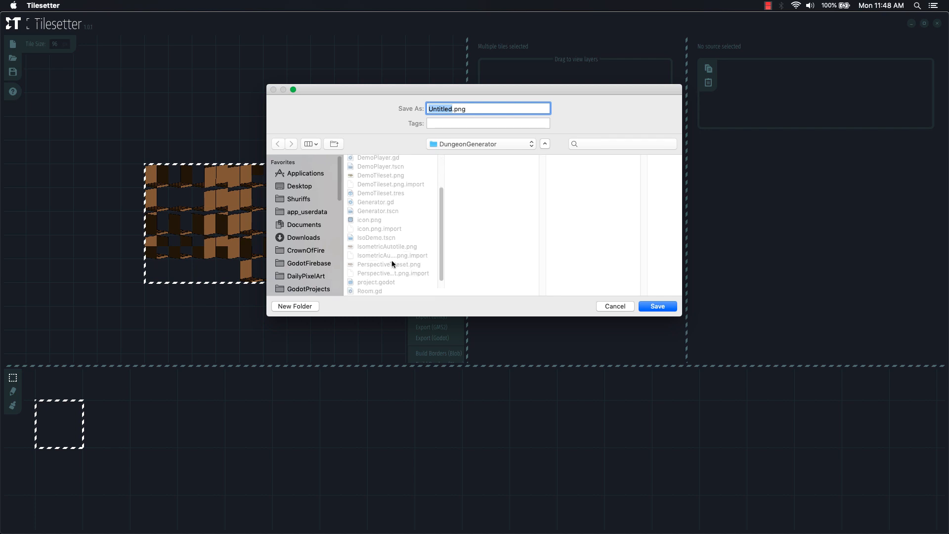
click(398, 244)
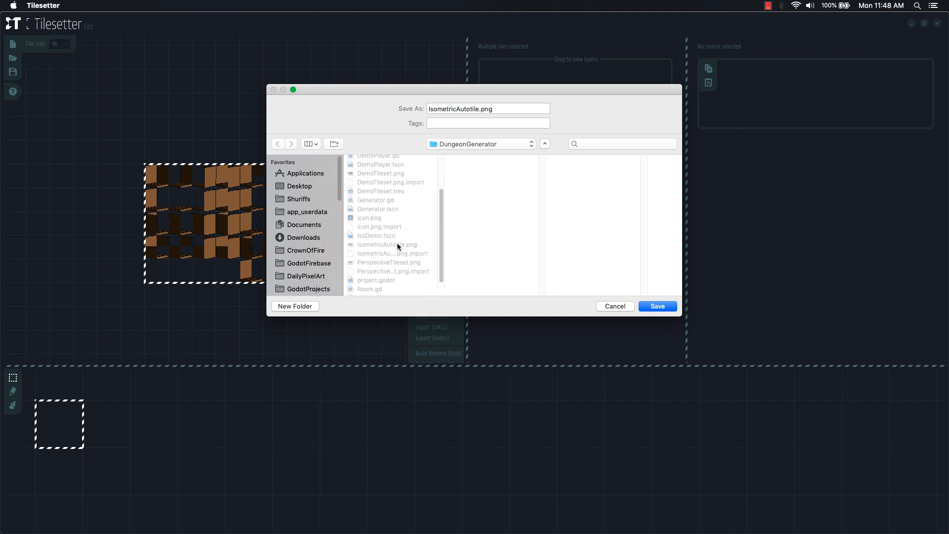
click(658, 307)
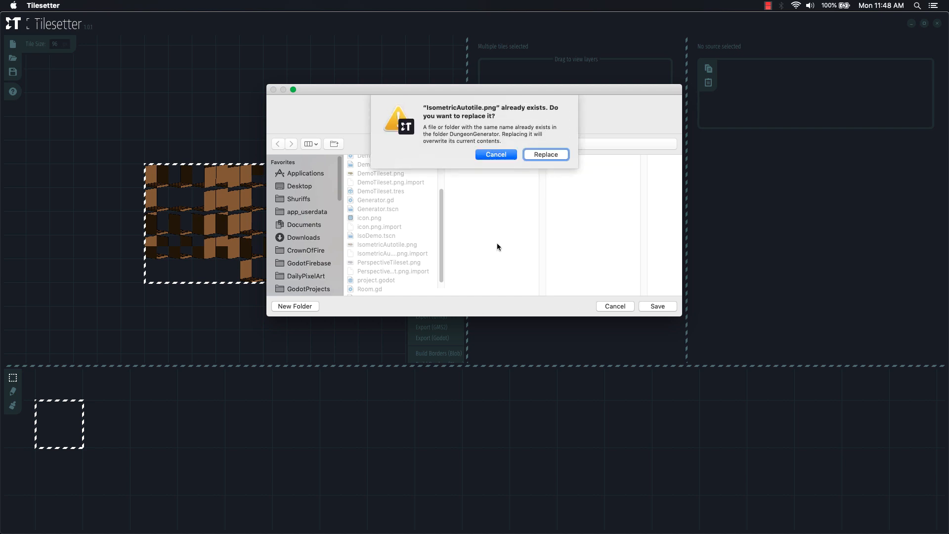
click(563, 157)
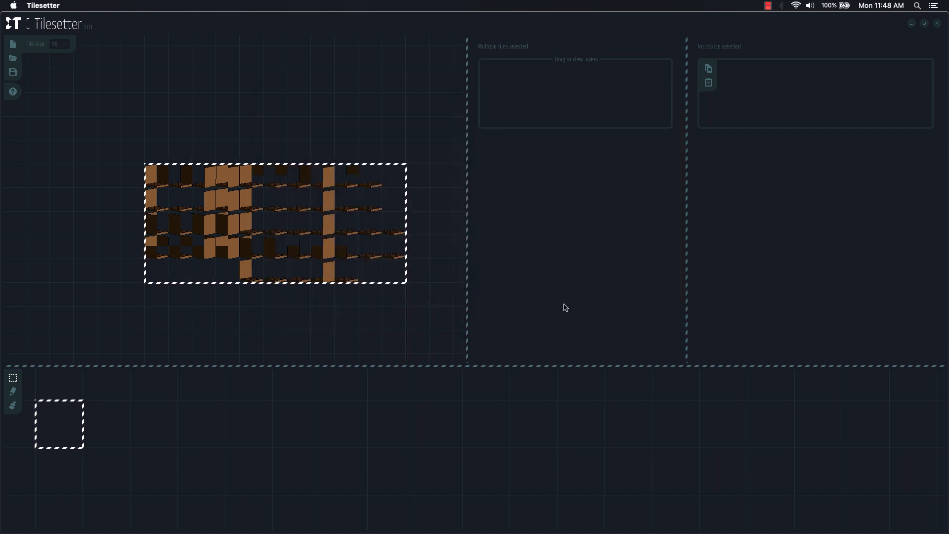
Return to Godot, select the scene's root node, and examine how the updated tiles render along the IsoDemo dungeon's walls and corners
key(super+Tab)
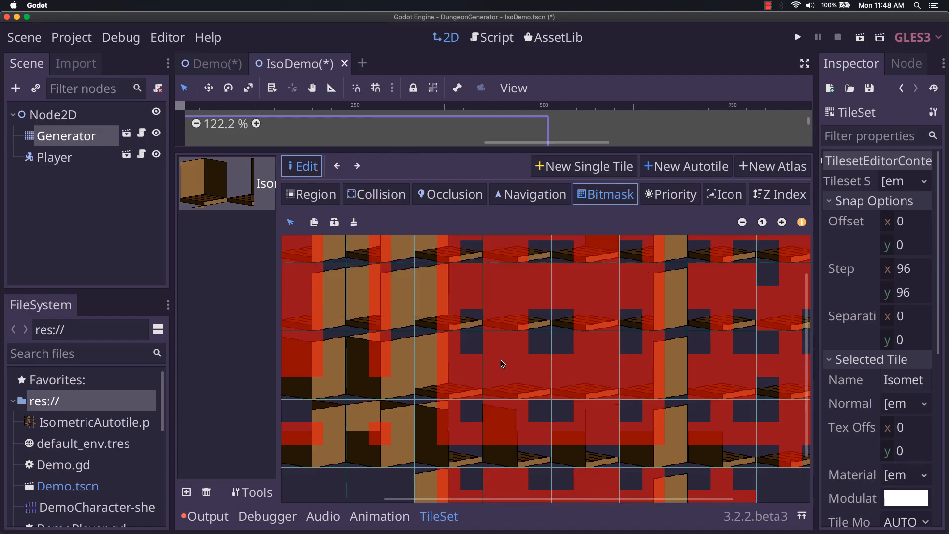
click(70, 114)
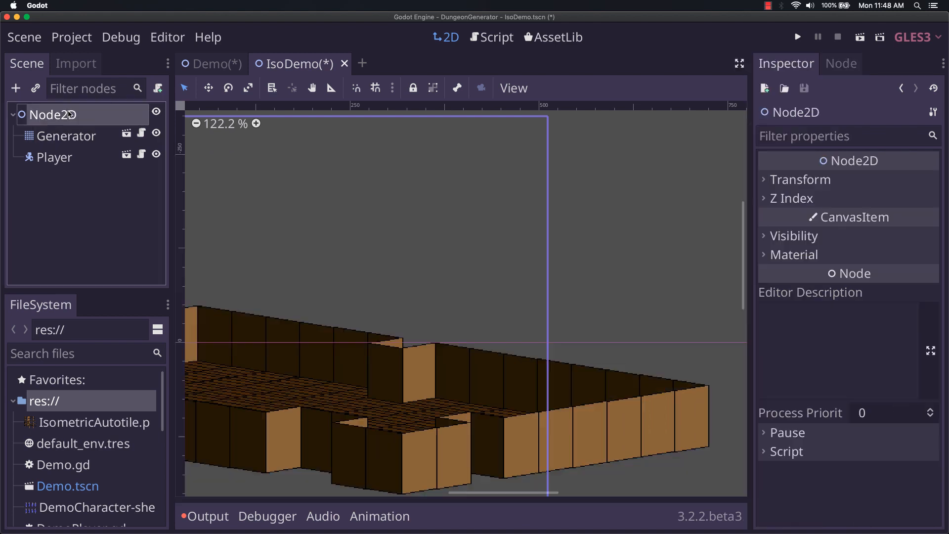
drag(326, 323, 434, 294)
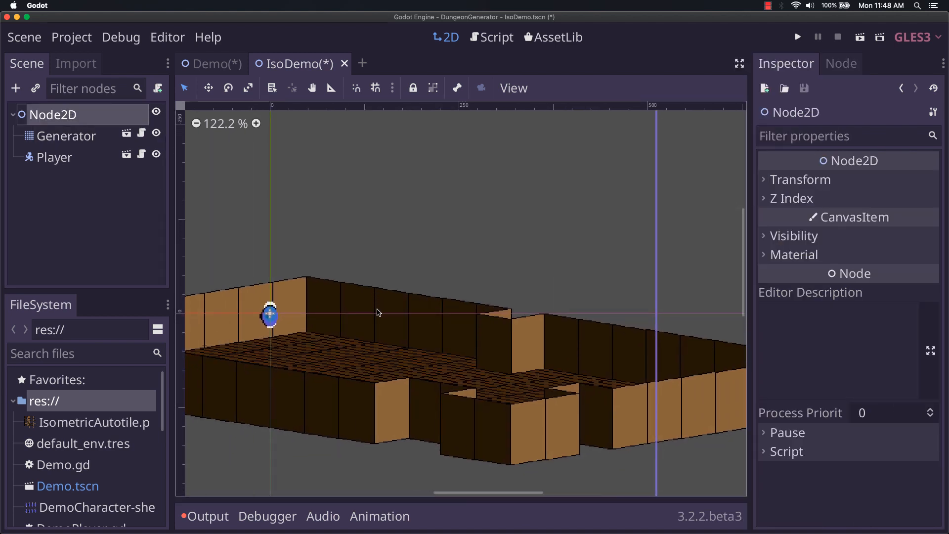
drag(378, 312, 455, 303)
scroll(454, 303, down, 2)
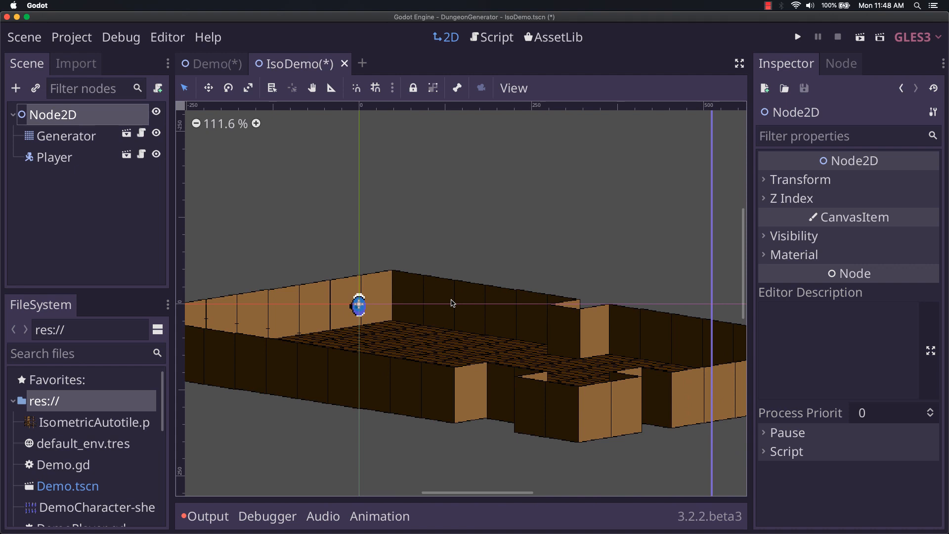
scroll(451, 302, down, 2)
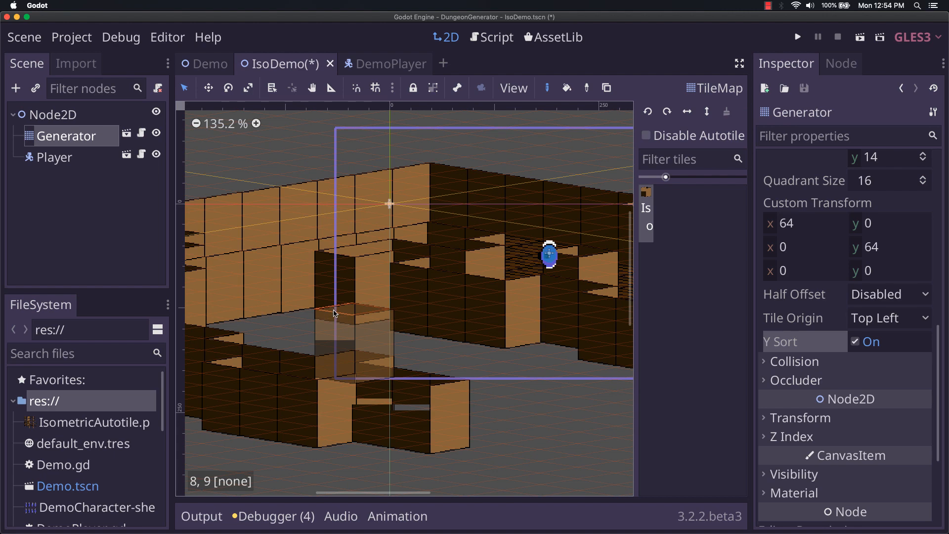
drag(334, 312, 435, 306)
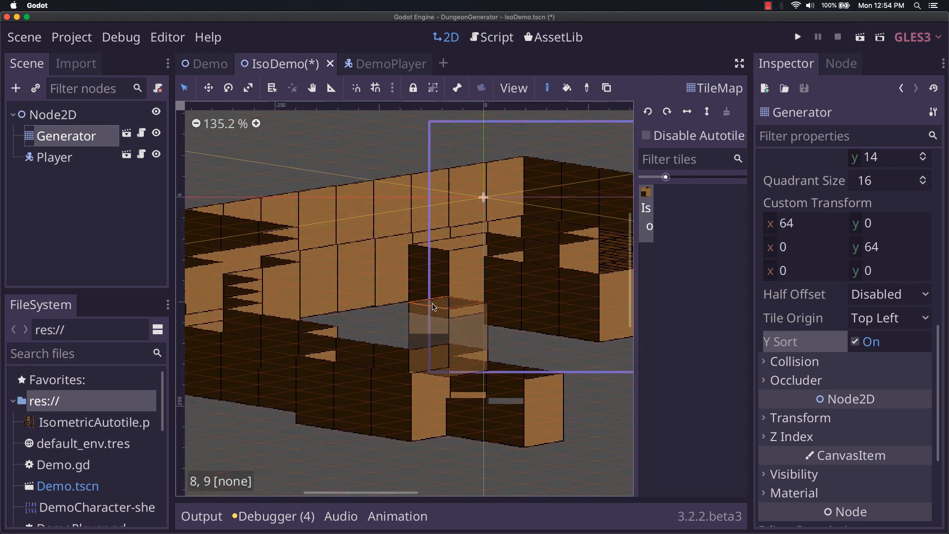
Paint additional autotile wall tiles around the lower-left part of the IsoDemo dungeon
drag(363, 302, 377, 281)
scroll(464, 303, down, 2)
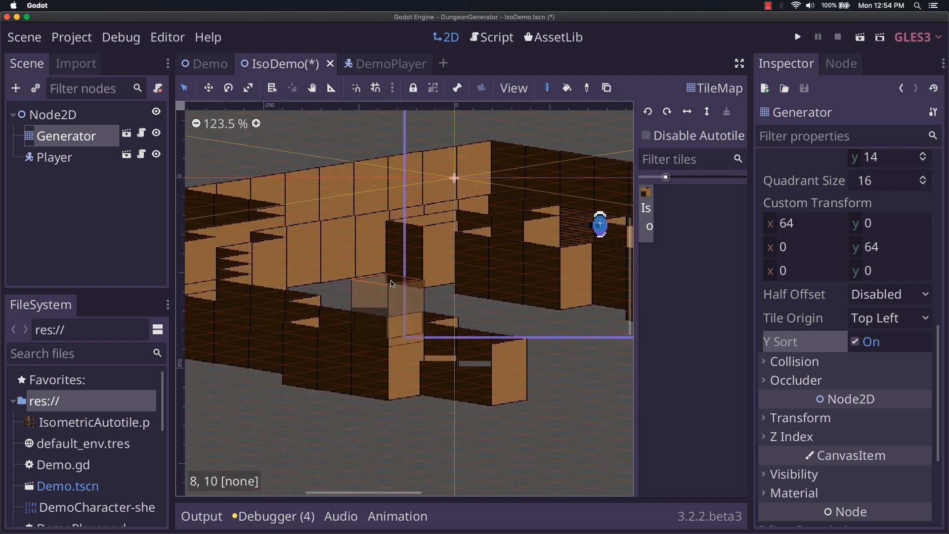
click(303, 335)
click(246, 352)
drag(245, 355, 295, 359)
drag(275, 351, 234, 325)
drag(375, 397, 450, 401)
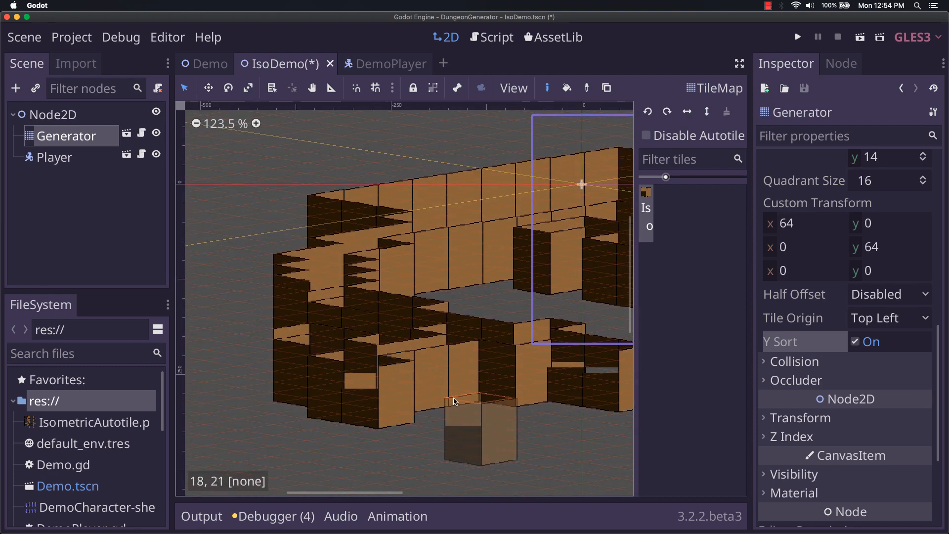
click(283, 351)
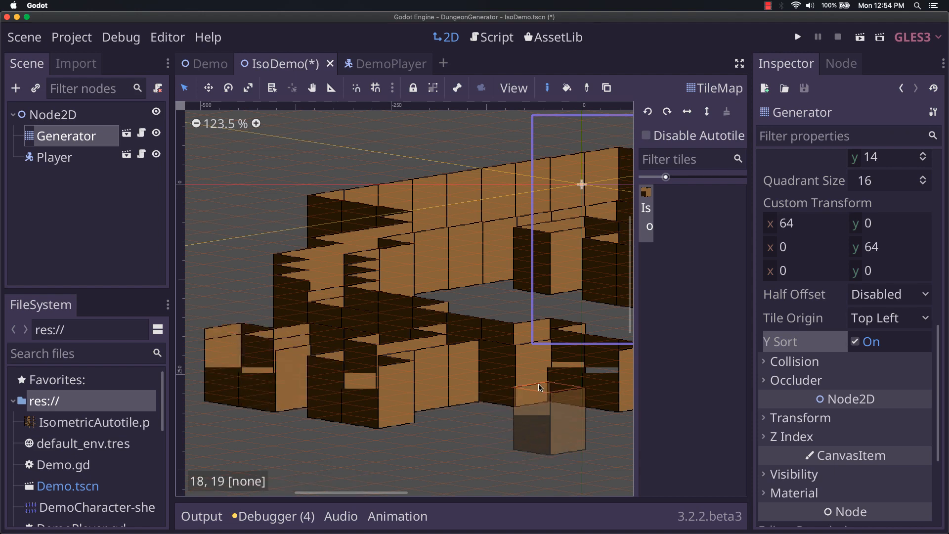
Paint a diagonal run of autotile cells above the dungeon's upper-left wall
scroll(541, 387, up, 6)
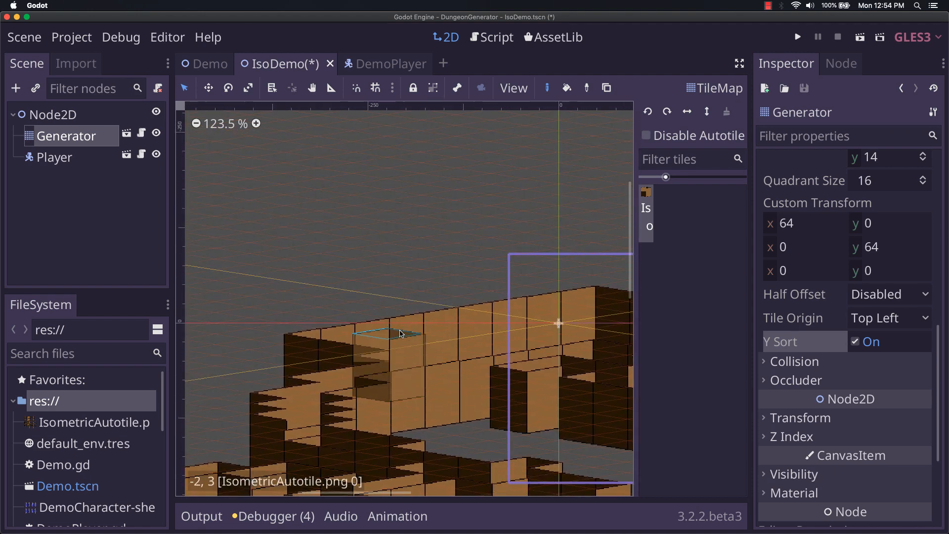
mouse_move(366, 316)
mouse_down()
mouse_move(340, 298)
mouse_move(440, 281)
mouse_move(454, 277)
mouse_move(453, 264)
mouse_move(482, 259)
mouse_up()
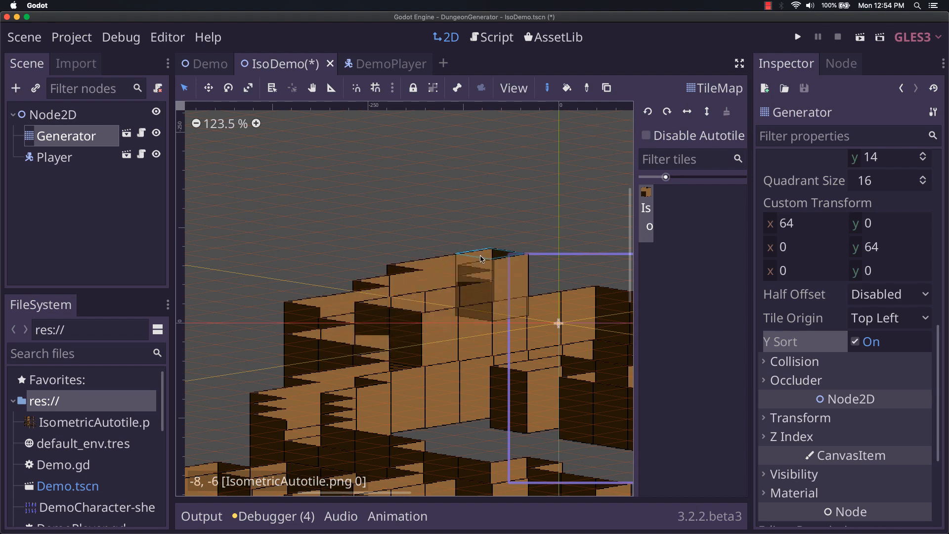
scroll(482, 254, right, 5)
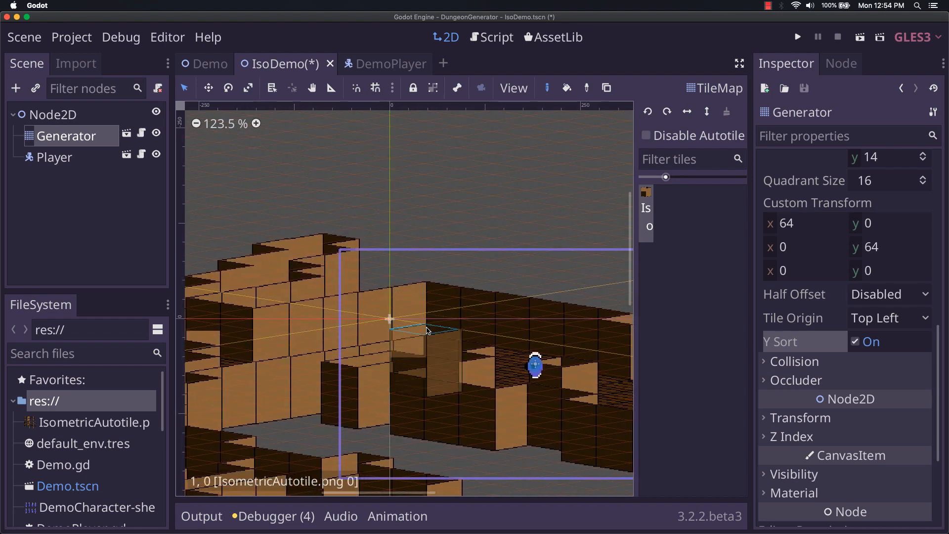
scroll(428, 330, left, 5)
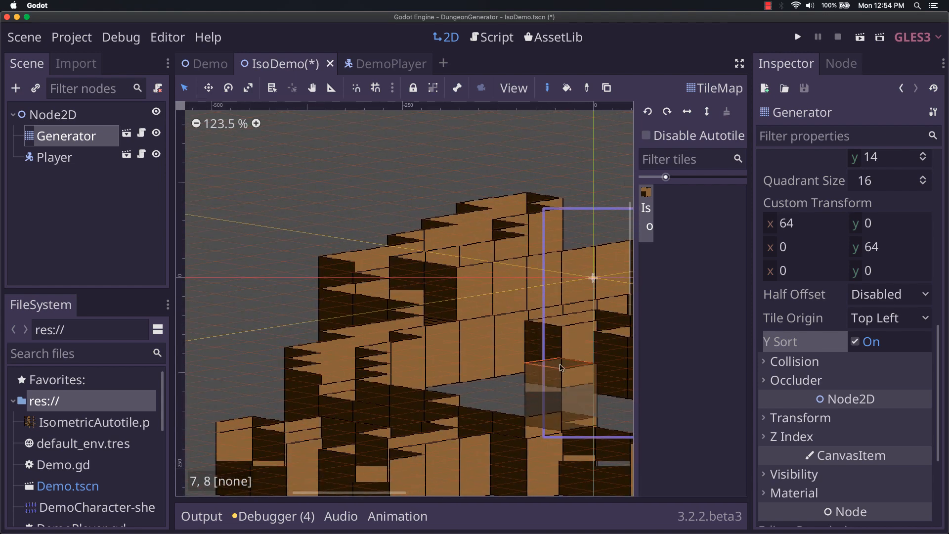
Inspect the upper wall's corners up close and add tiles along the top of the upper-right wall, behind the player
scroll(341, 282, up, 5)
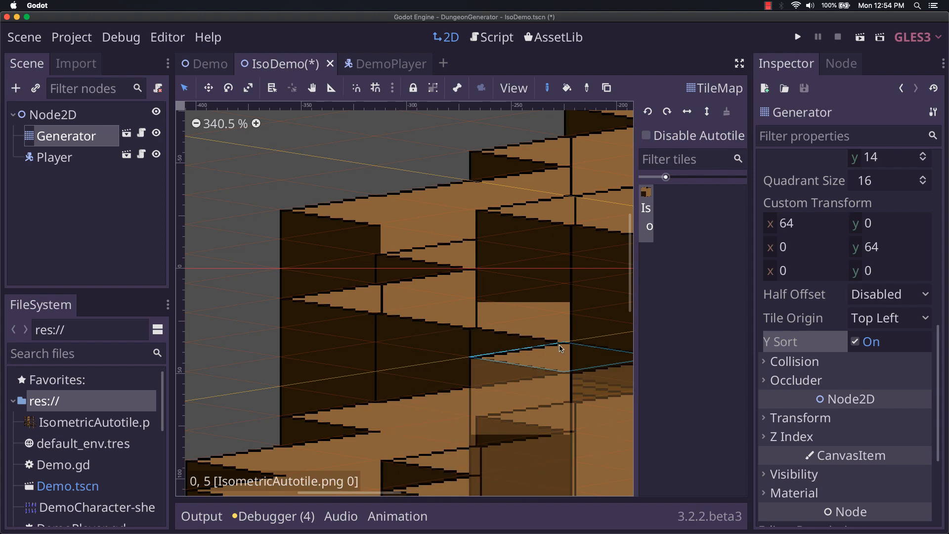
scroll(561, 348, right, 10)
scroll(604, 296, right, 3)
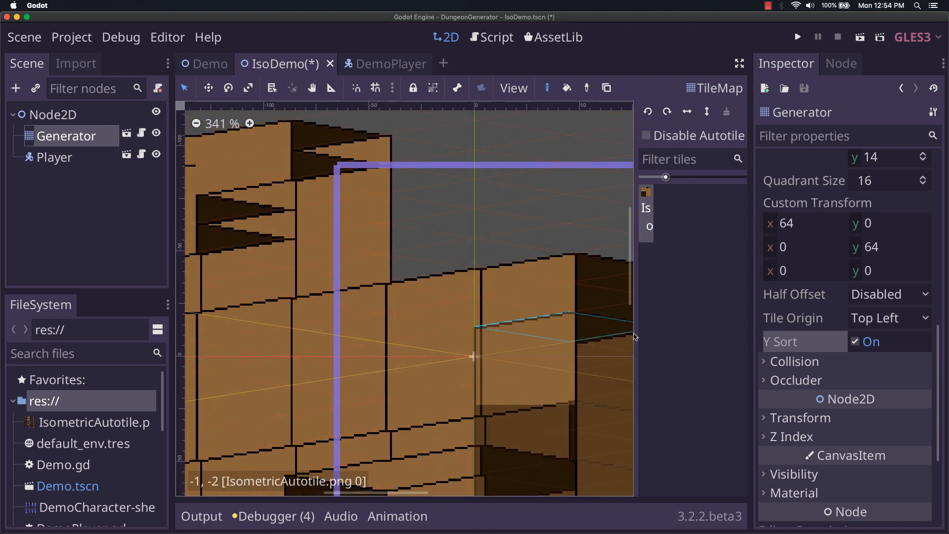
scroll(635, 336, right, 8)
scroll(396, 297, down, 2)
scroll(393, 292, right, 4)
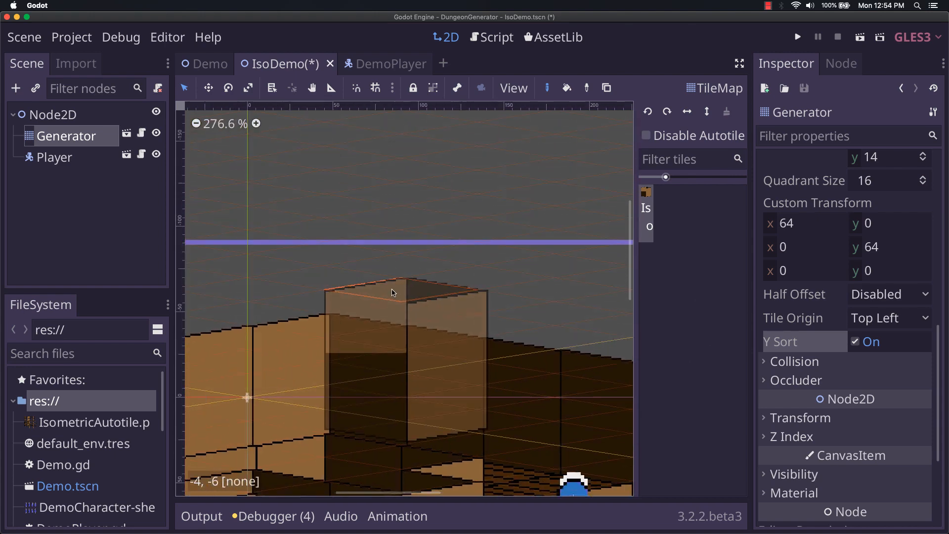
scroll(393, 293, right, 2)
scroll(393, 293, down, 5)
scroll(316, 292, down, 2)
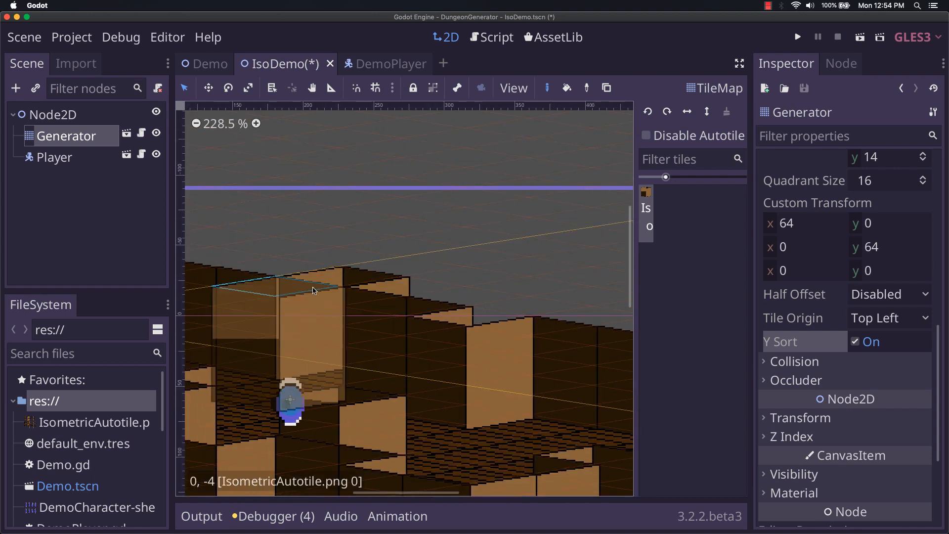
scroll(395, 287, right, 3)
scroll(445, 257, right, 6)
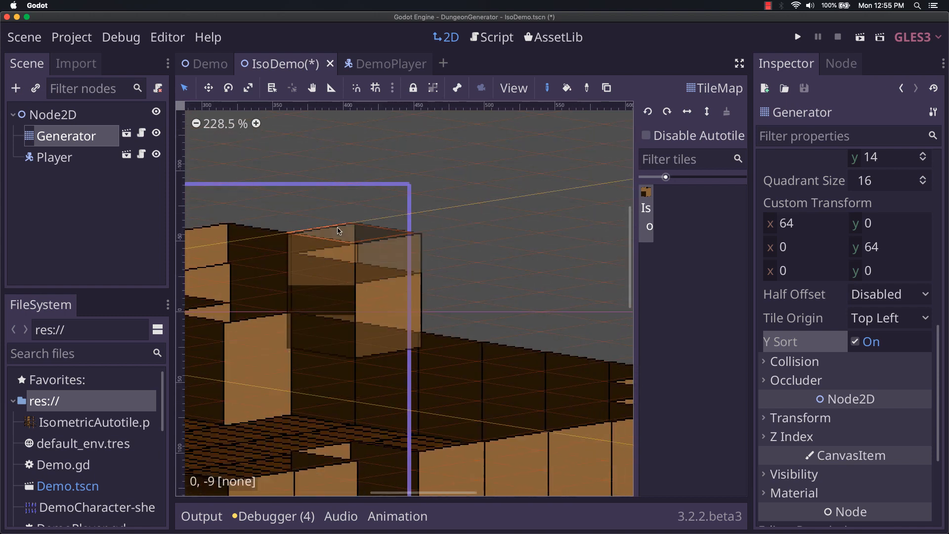
Extend the upper-right wall outward with a taller block and a descending run of wall tiles
scroll(375, 208, right, 6)
scroll(376, 208, up, 2)
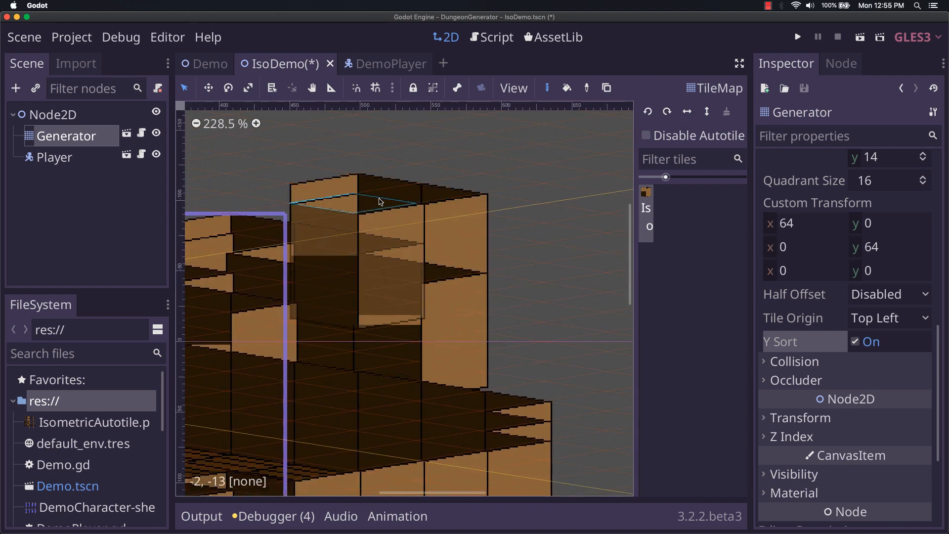
mouse_move(472, 185)
mouse_down()
mouse_move(535, 188)
mouse_move(572, 218)
mouse_up()
scroll(479, 326, up, 4)
scroll(479, 326, right, 2)
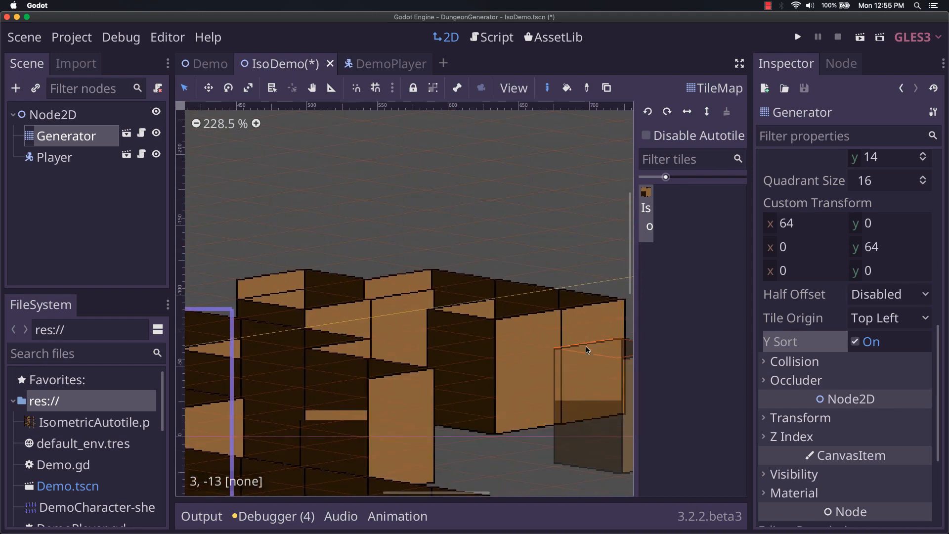
scroll(588, 352, right, 4)
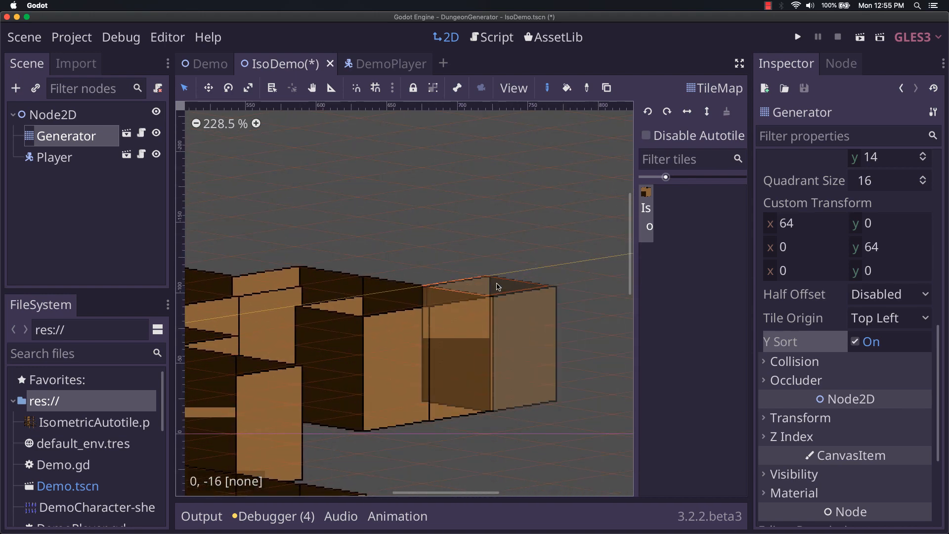
Paint further stepped wall blocks beyond the far right end of the upper-right wall to test more corner combinations
mouse_move(497, 287)
mouse_down()
mouse_move(568, 316)
mouse_move(556, 335)
mouse_up()
drag(496, 386, 238, 335)
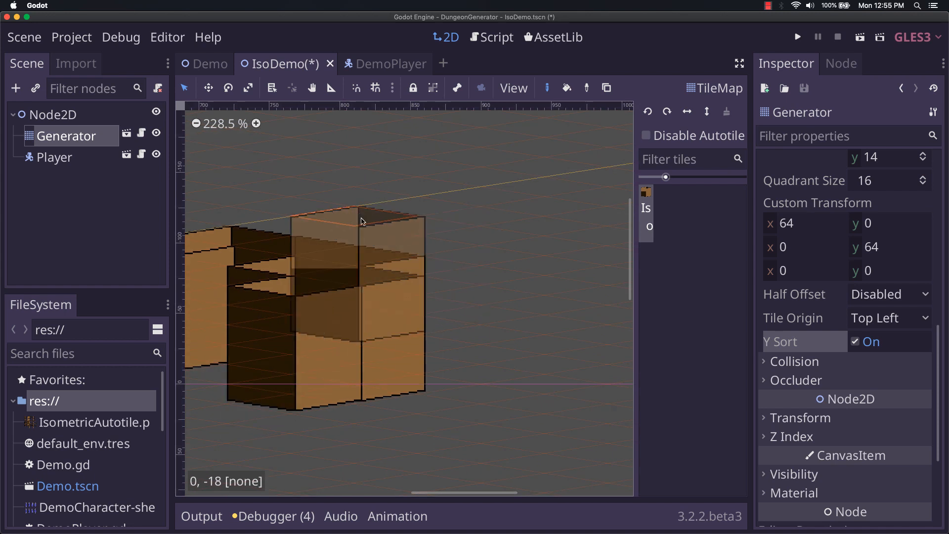
mouse_move(363, 222)
mouse_down()
mouse_move(523, 266)
mouse_move(507, 282)
mouse_up()
scroll(385, 339, down, 7)
mouse_move(334, 339)
mouse_down()
mouse_move(470, 259)
mouse_move(364, 292)
mouse_up()
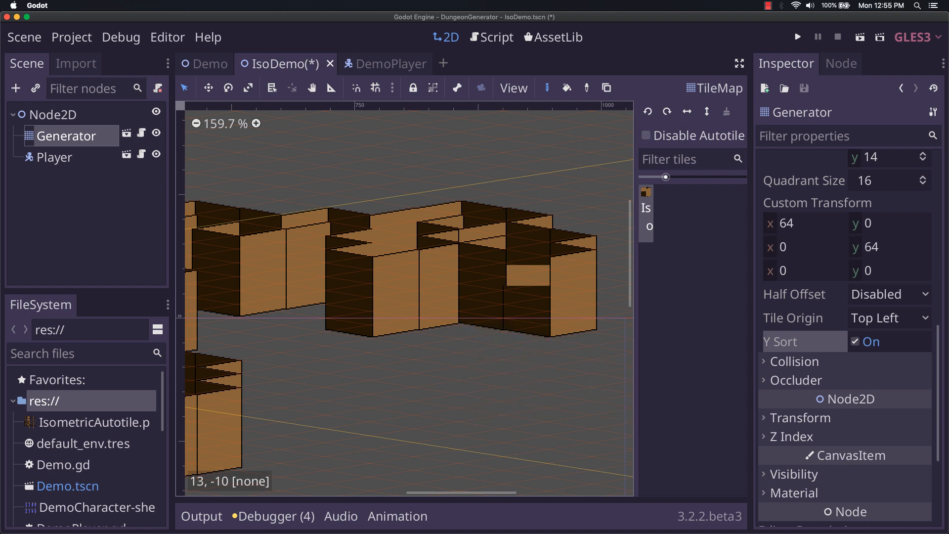
Switch to Aseprite and examine the half-height dark walls in the fourth row of the IsometricAutotile.png sheet
key(super+Tab)
scroll(322, 266, down, 2)
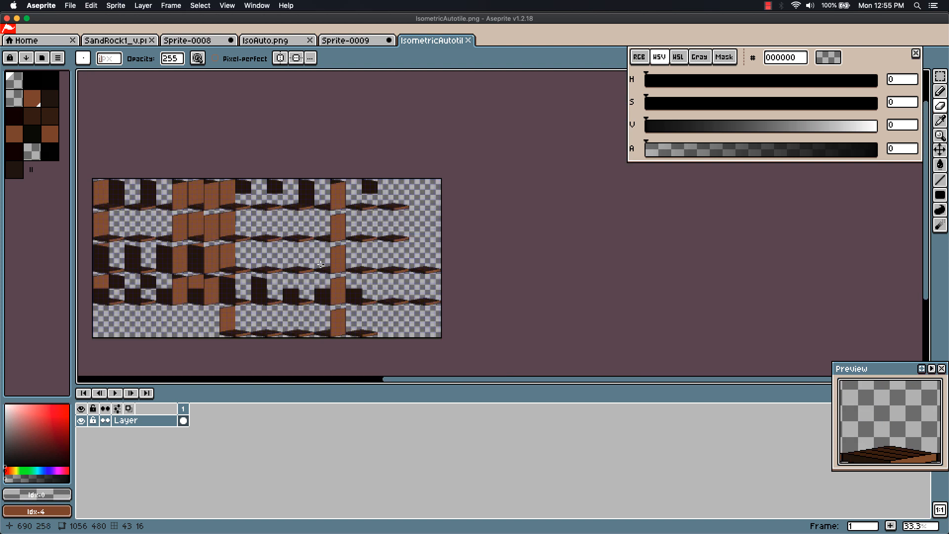
drag(297, 256, 354, 242)
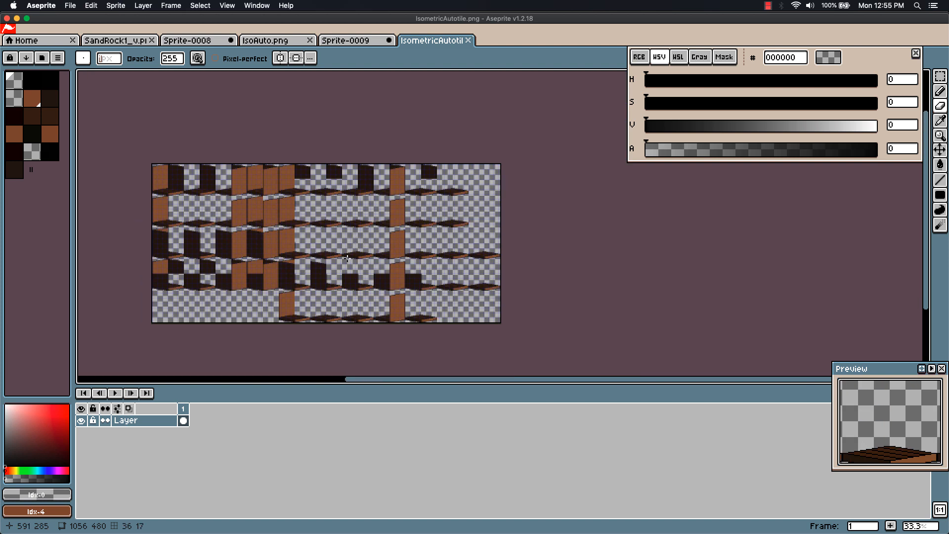
scroll(362, 258, up, 2)
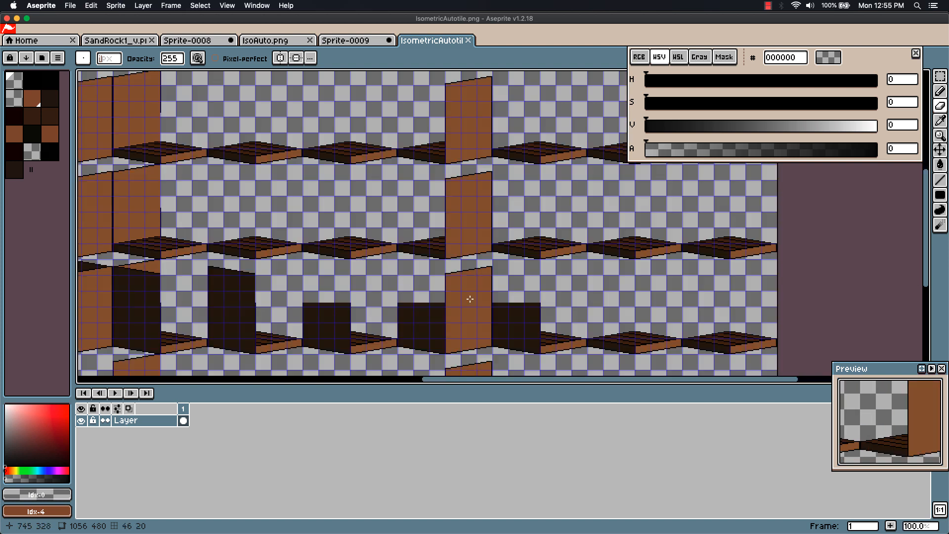
drag(402, 328, 466, 285)
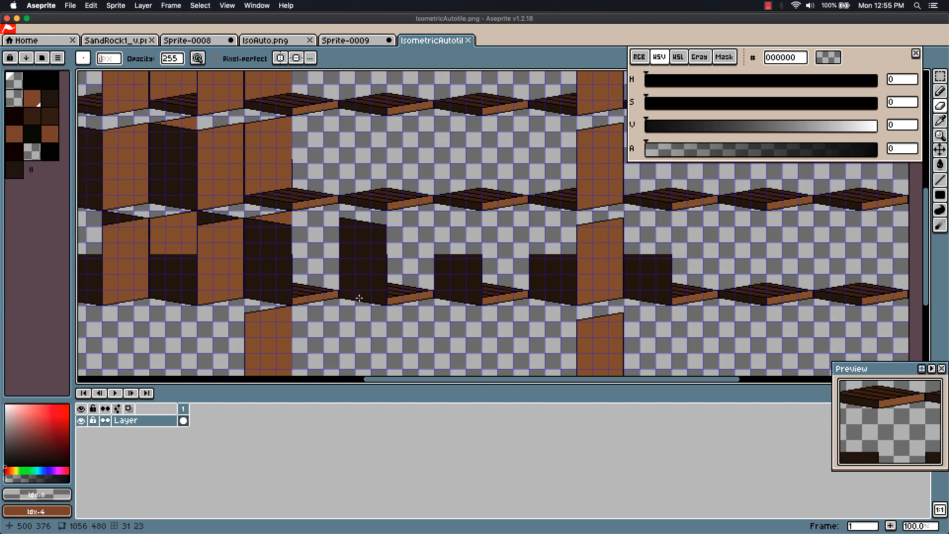
drag(233, 295, 402, 296)
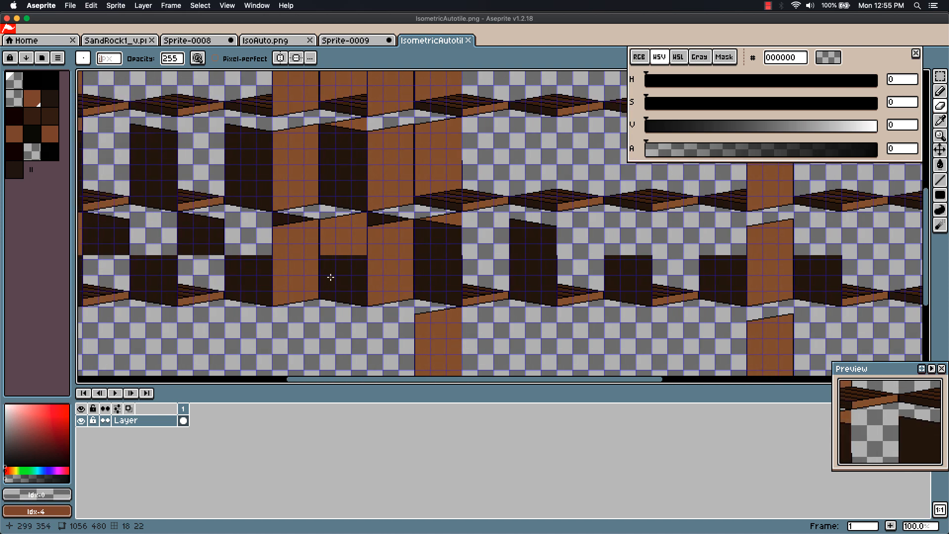
scroll(330, 278, left, 10)
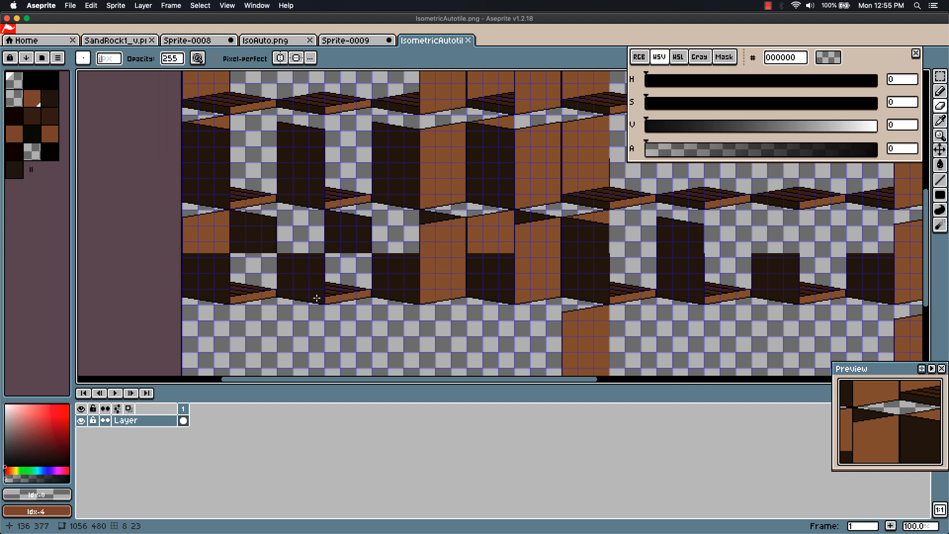
scroll(303, 296, right, 5)
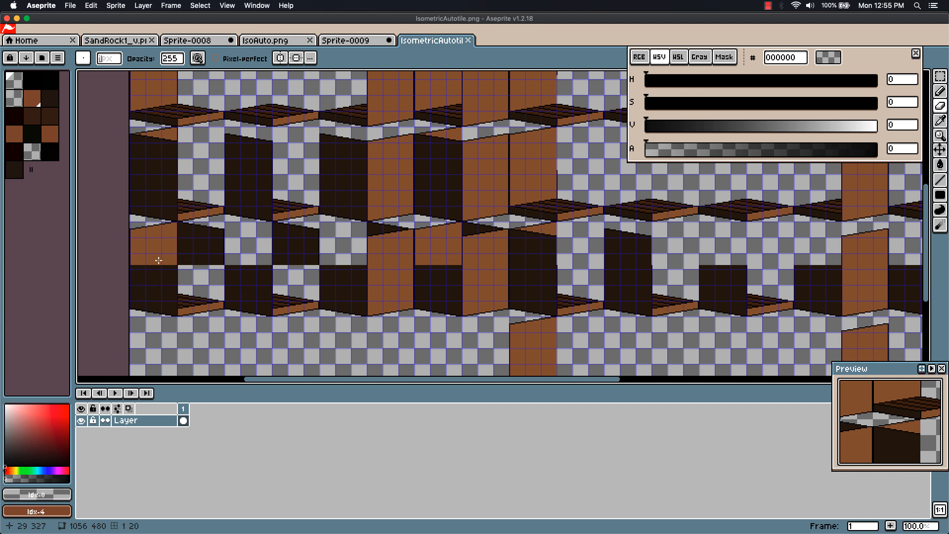
scroll(381, 291, right, 10)
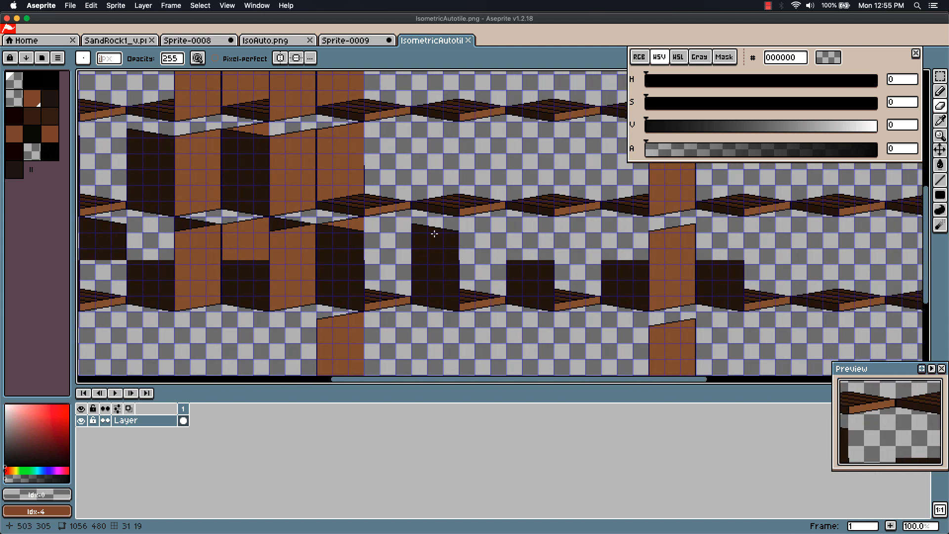
Copy a 52 × 37 px section of the sixth tile's dark upper wall onto the fourth tile in the fourth row
scroll(417, 231, up, 2)
key(m)
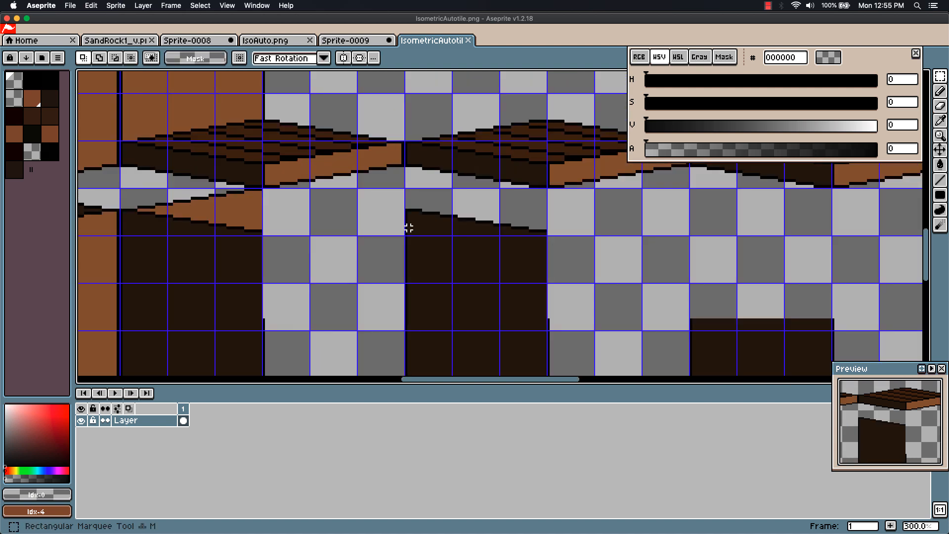
drag(406, 210, 558, 321)
key(m)
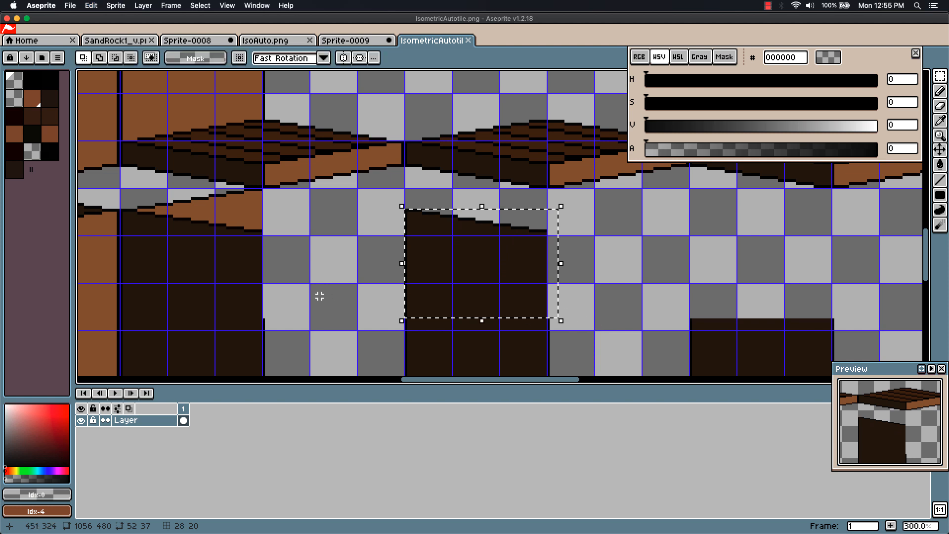
scroll(492, 269, left, 5)
scroll(505, 269, down, 1)
scroll(506, 269, left, 4)
scroll(604, 252, left, 1)
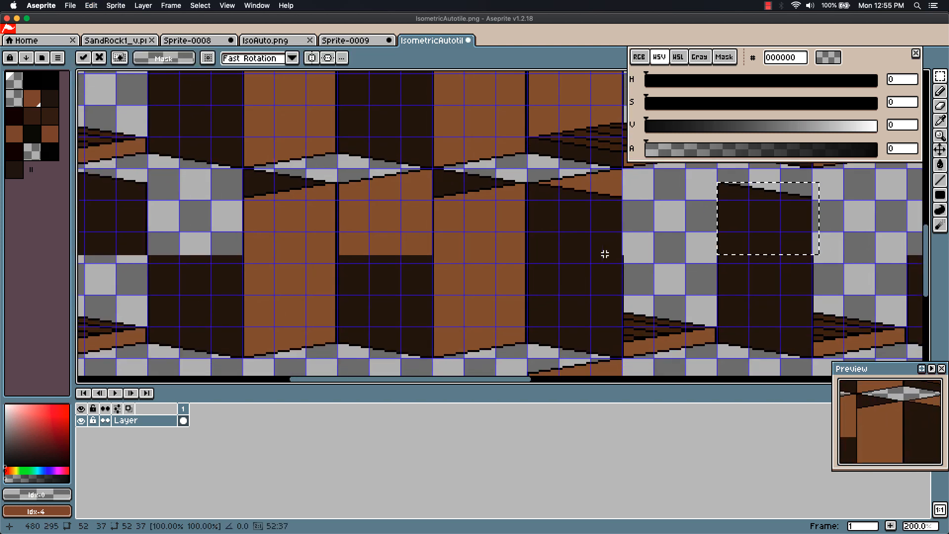
drag(761, 255, 387, 252)
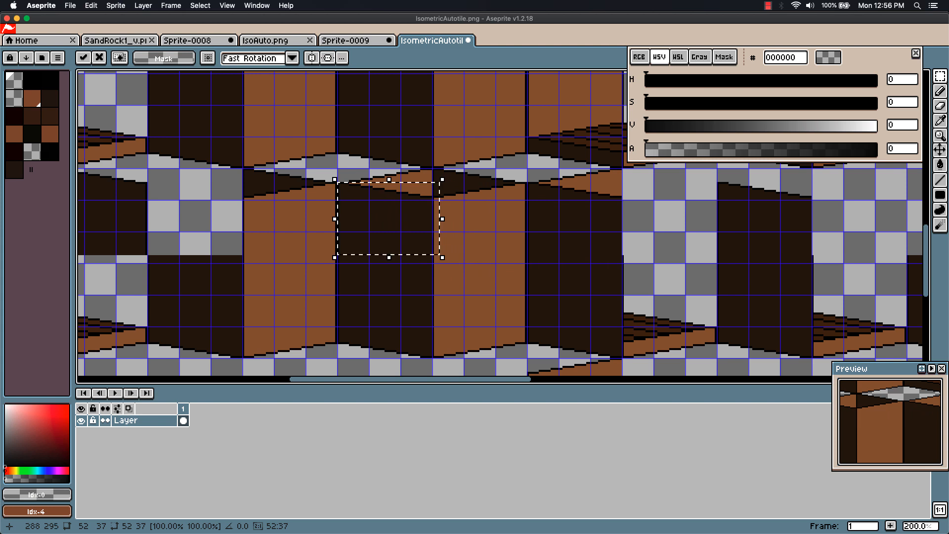
Paste the copied dark wall section over the missing upper walls of the third, second and first tiles in the fourth row
drag(317, 297, 536, 263)
key(super+v)
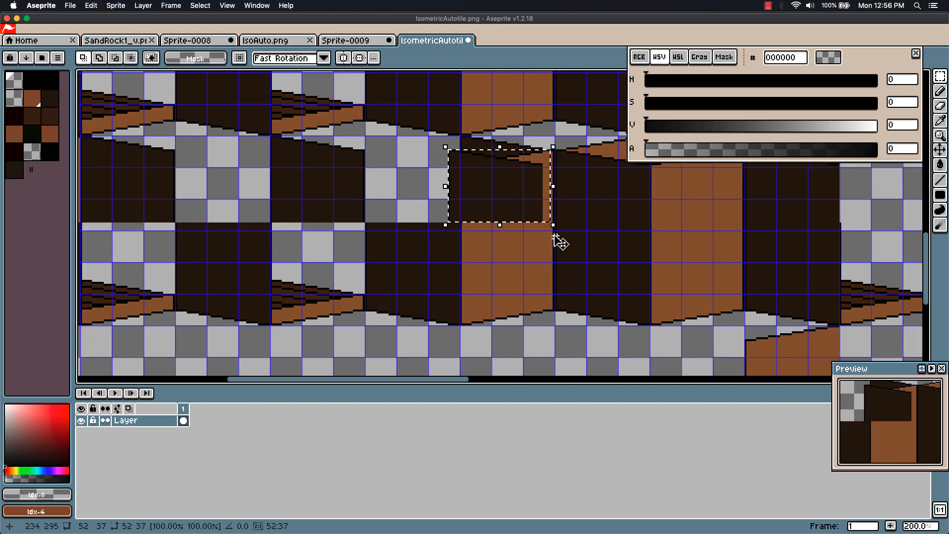
drag(514, 214, 400, 222)
drag(509, 216, 241, 216)
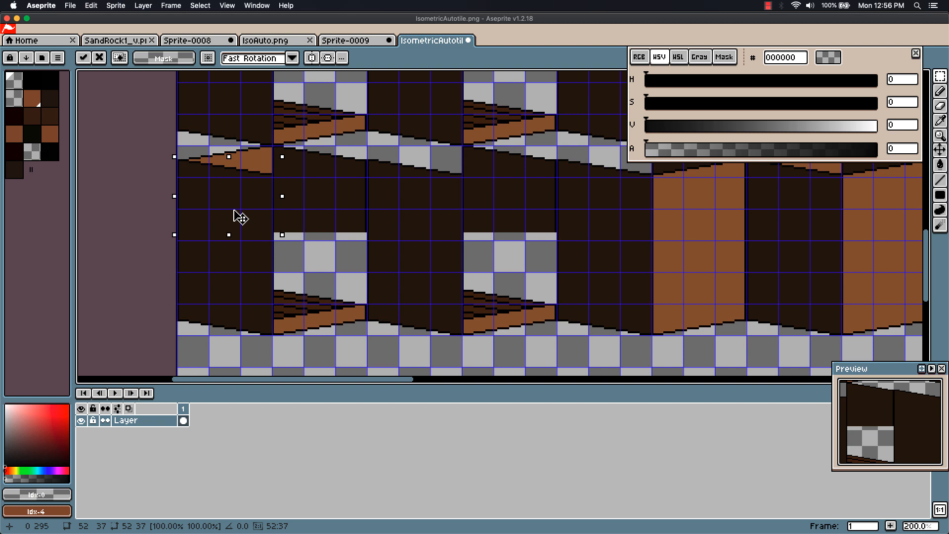
Paste the dark wall section above the half-height walls of the seventh and eighth tiles in the fourth row
scroll(334, 233, down, 2)
scroll(470, 267, right, 5)
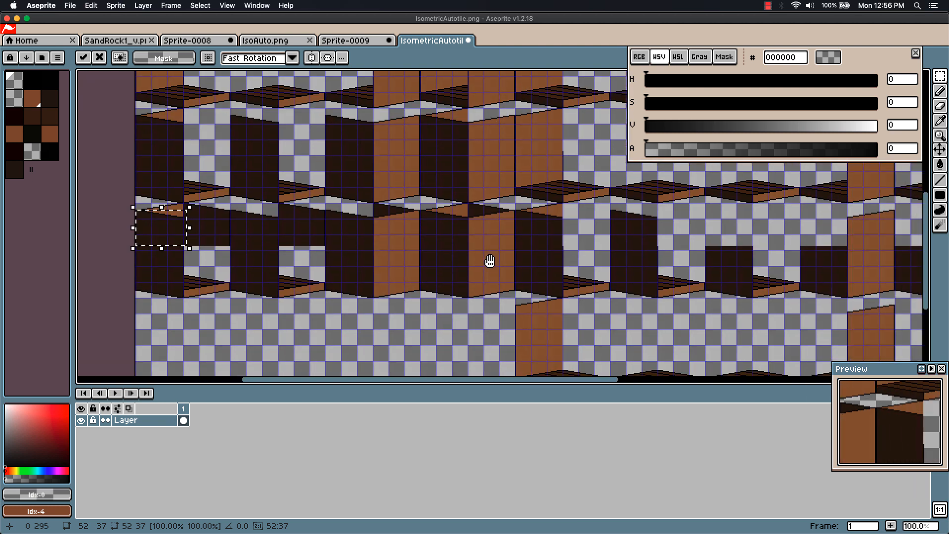
drag(627, 275, 415, 250)
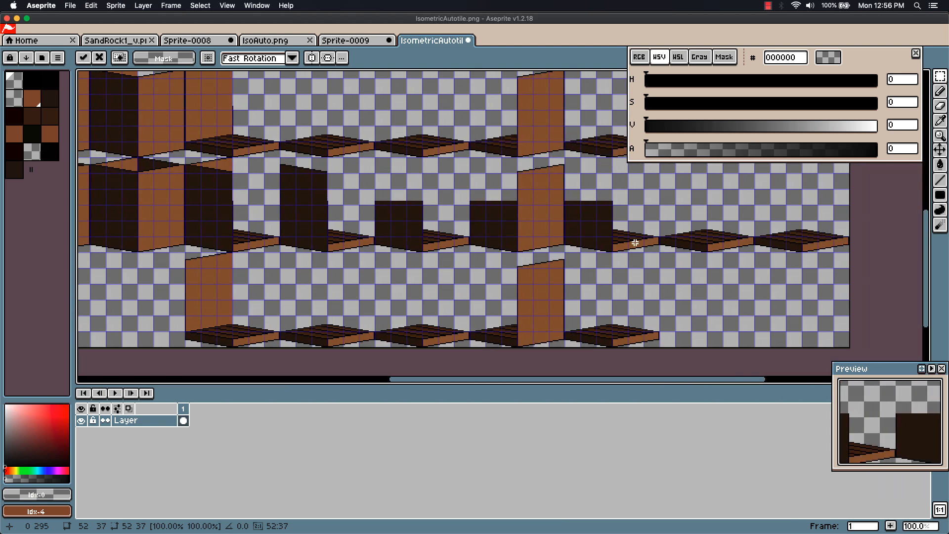
drag(316, 178, 362, 206)
scroll(412, 192, up, 3)
scroll(411, 191, up, 1)
drag(657, 222, 402, 221)
key(super+v)
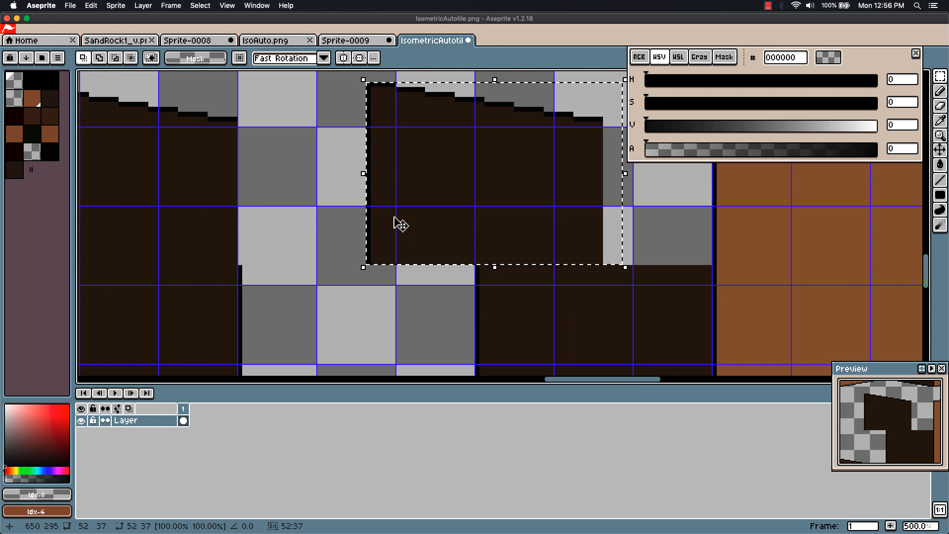
drag(480, 224, 585, 223)
scroll(585, 222, down, 5)
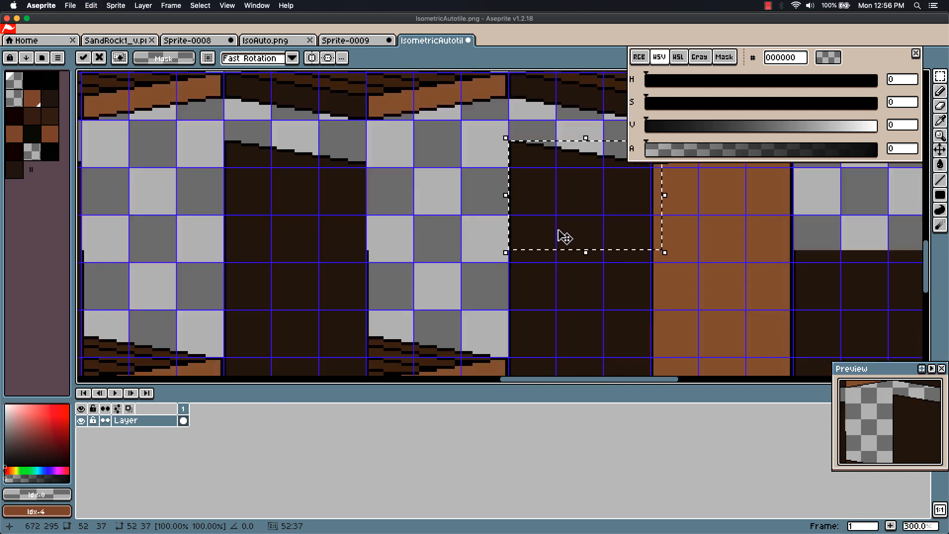
Examine the first-row tiles of the sheet for cut-off dark walls and a full-height wall to copy from
scroll(564, 237, up, 3)
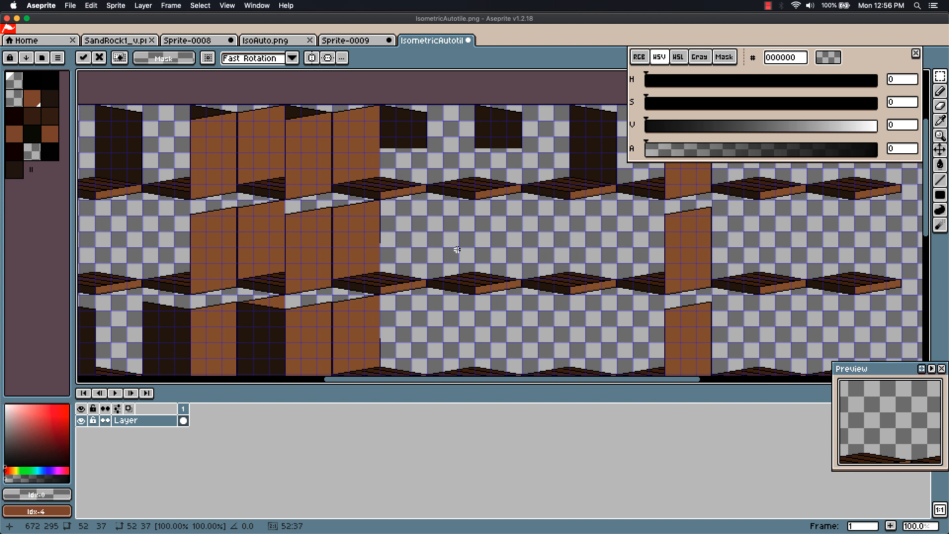
drag(457, 249, 294, 251)
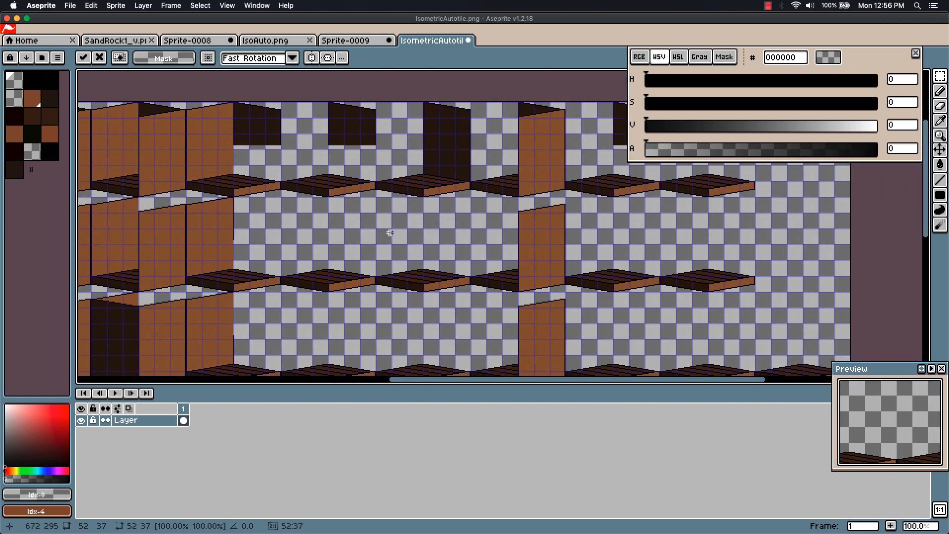
drag(313, 163, 363, 229)
scroll(367, 224, up, 2)
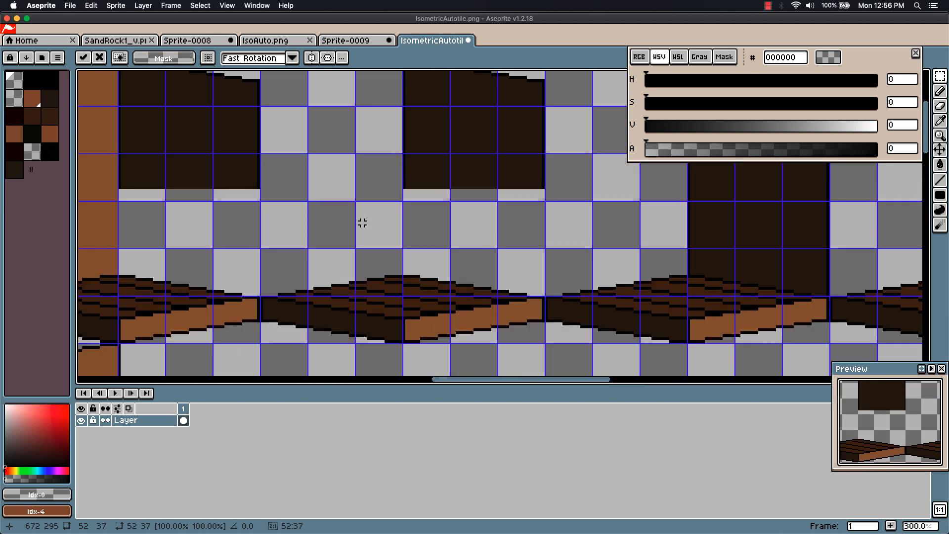
drag(380, 199, 519, 230)
scroll(494, 254, down, 1)
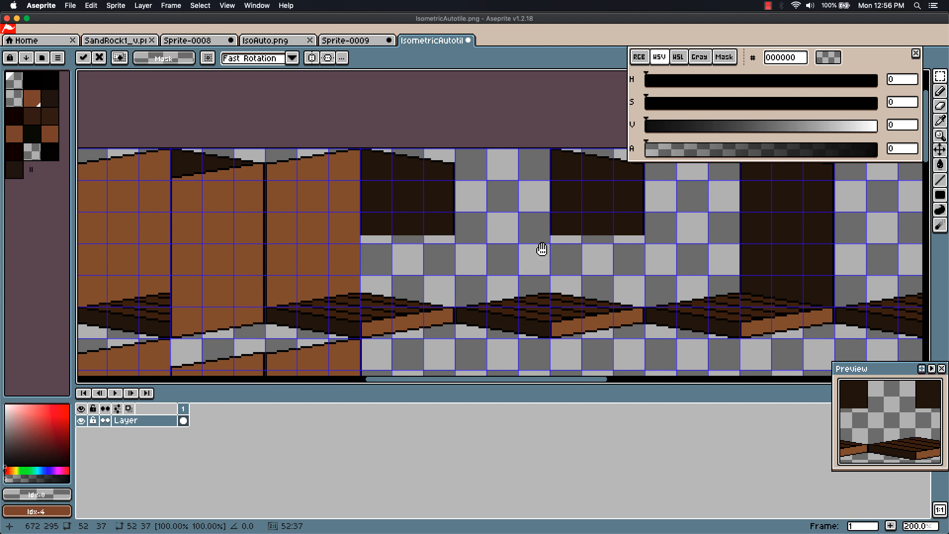
scroll(328, 235, down, 1)
scroll(538, 257, down, 5)
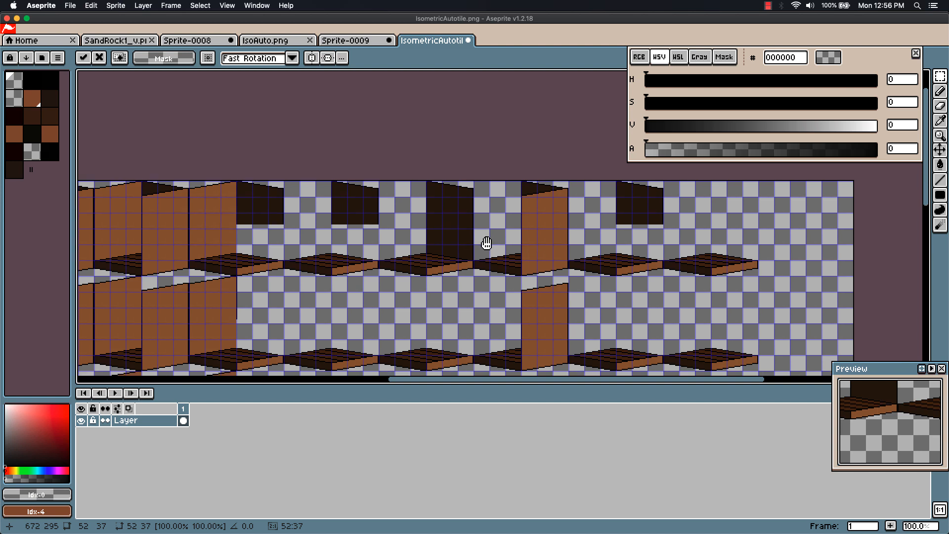
scroll(508, 257, up, 5)
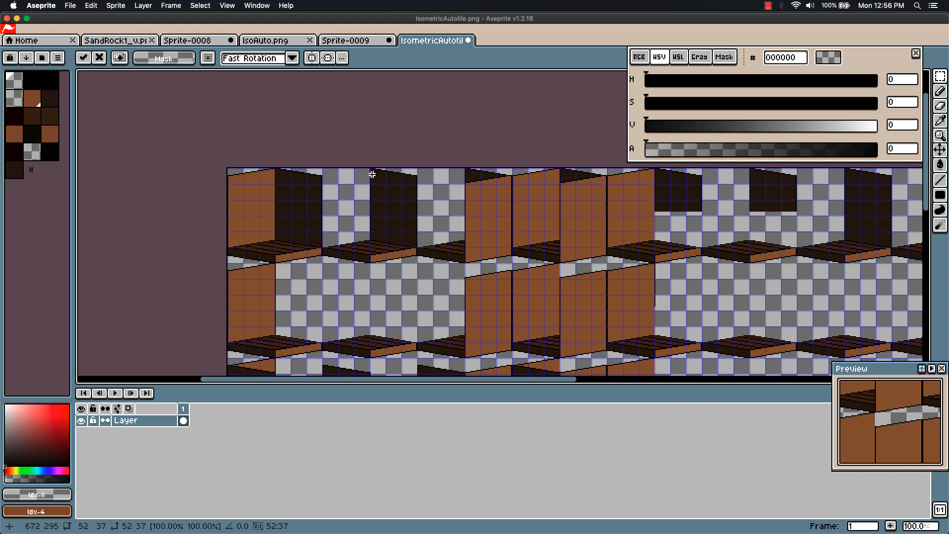
scroll(409, 236, up, 3)
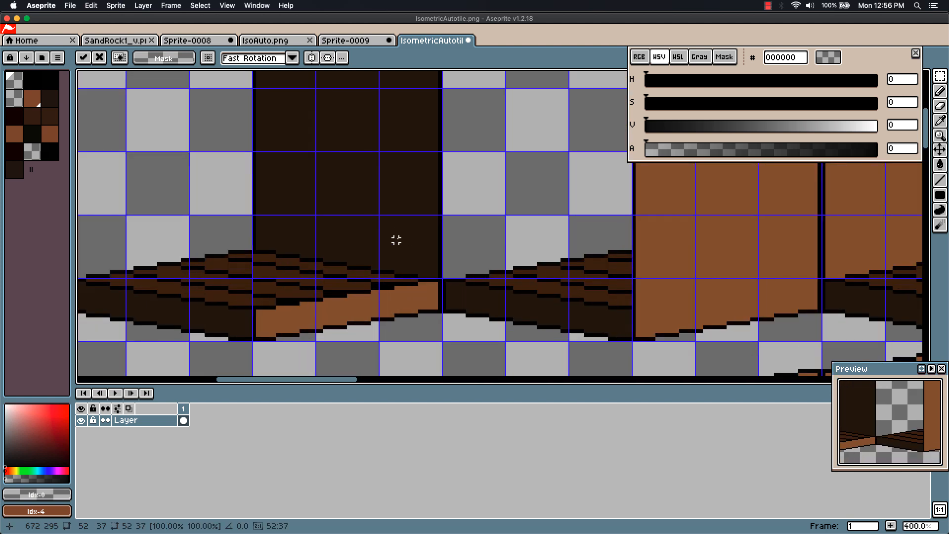
scroll(412, 236, down, 1)
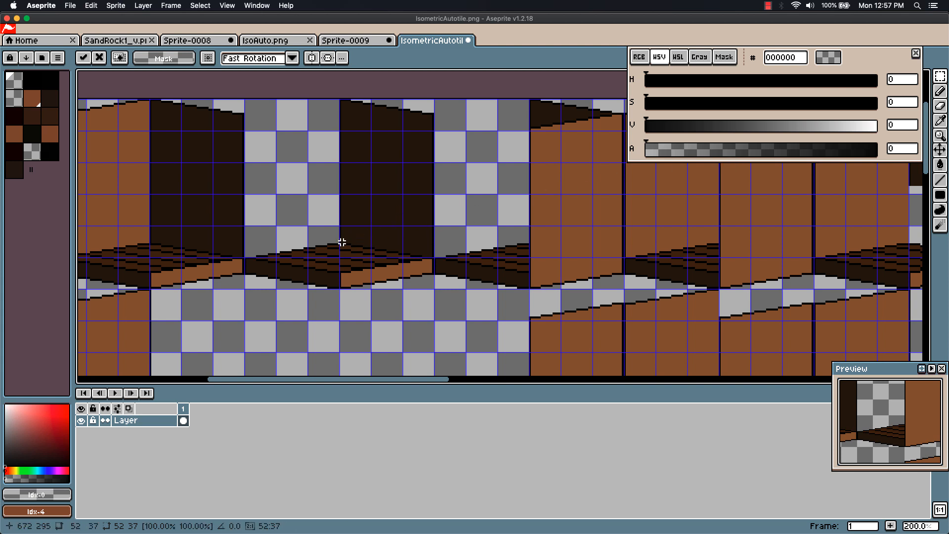
Select and copy the 48 × 48 px lower dark wall of the first row's second tile, following the floor's stepped edge
key(m)
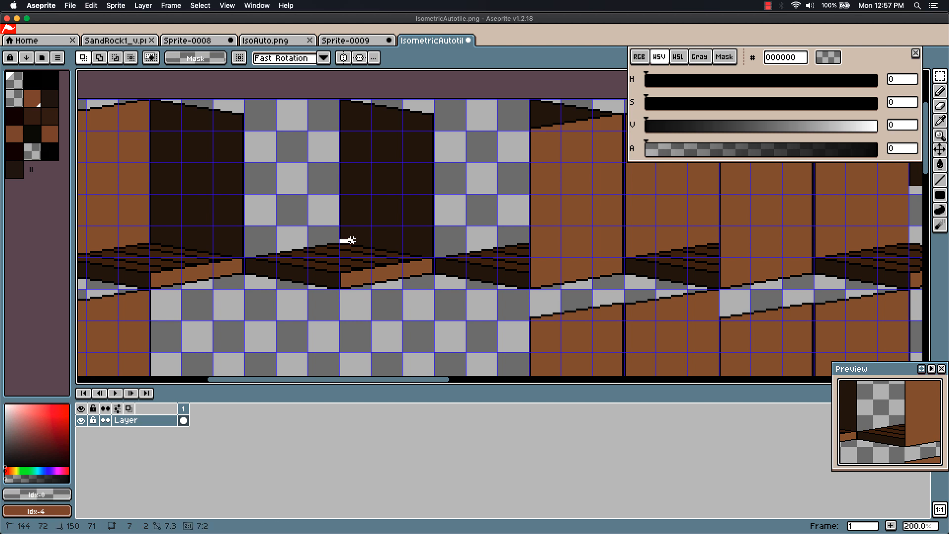
drag(340, 242, 434, 163)
scroll(458, 191, up, 3)
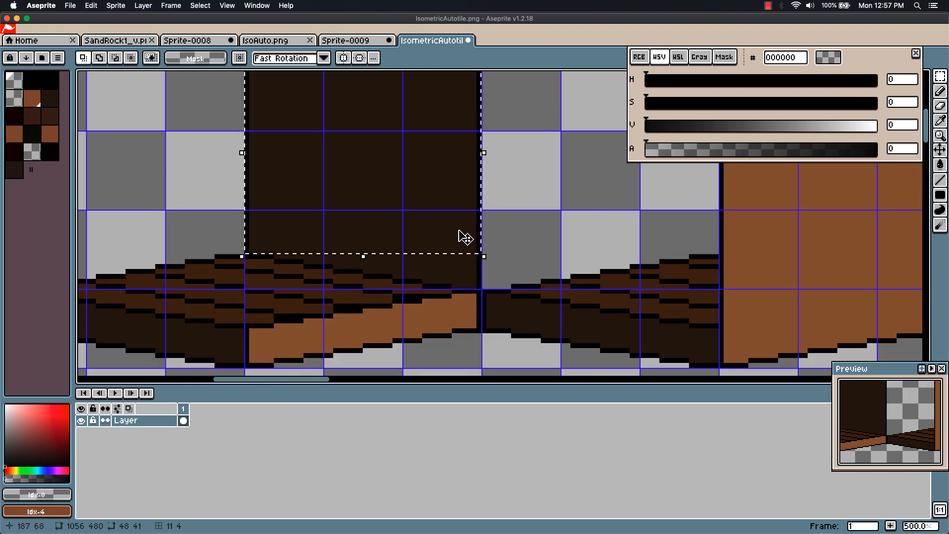
drag(477, 257, 309, 256)
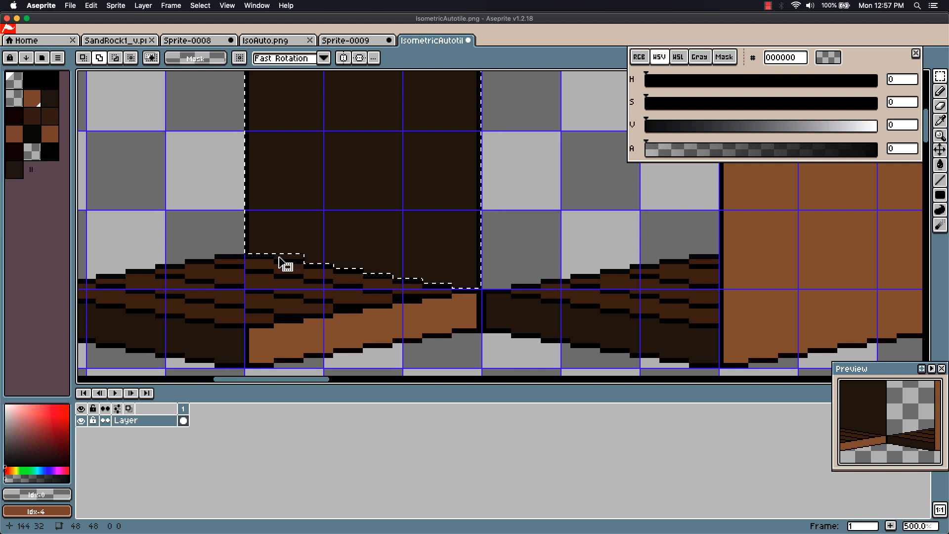
drag(276, 255, 302, 256)
key(super+c)
Paste the copied lower wall under the half-height dark walls of the fifth and sixth tiles in the first row
drag(764, 239, 333, 238)
scroll(549, 221, down, 3)
key(super+v)
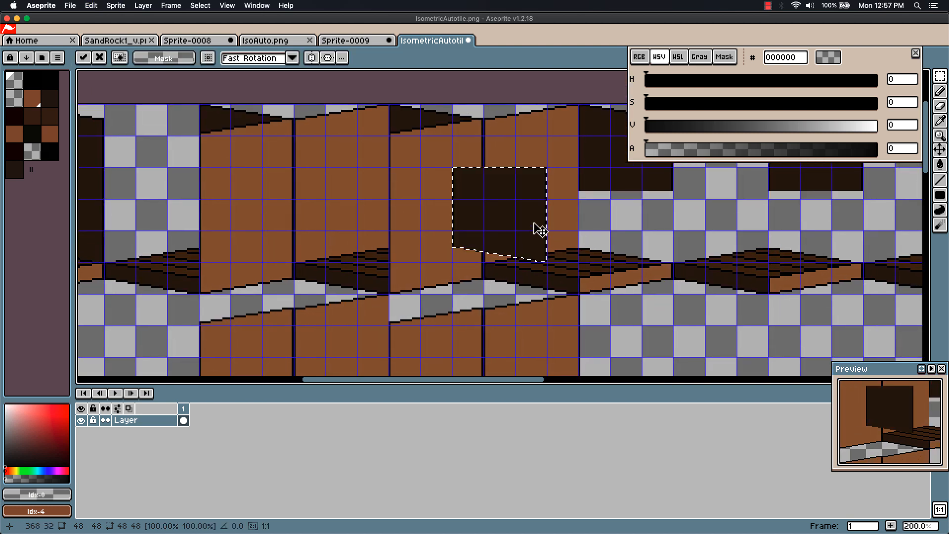
drag(541, 229, 668, 227)
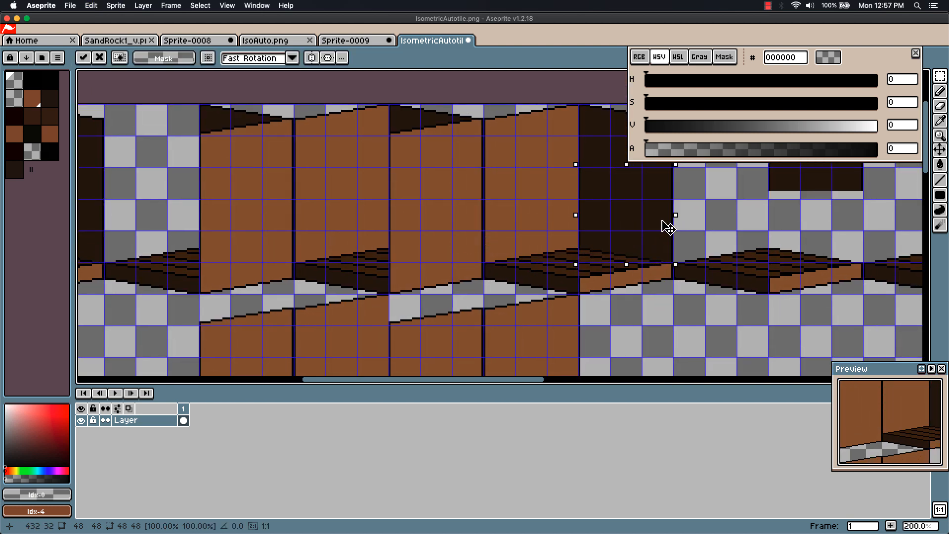
drag(765, 241, 542, 239)
drag(440, 230, 630, 227)
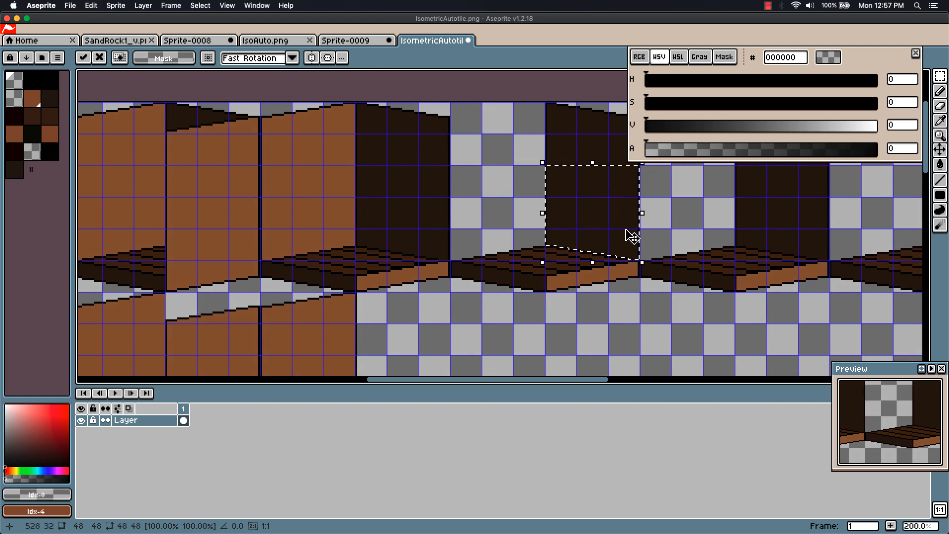
Place the copied lower wall under the ninth tile's half-height dark wall in the first row, aligned at 816, 32
scroll(628, 237, down, 3)
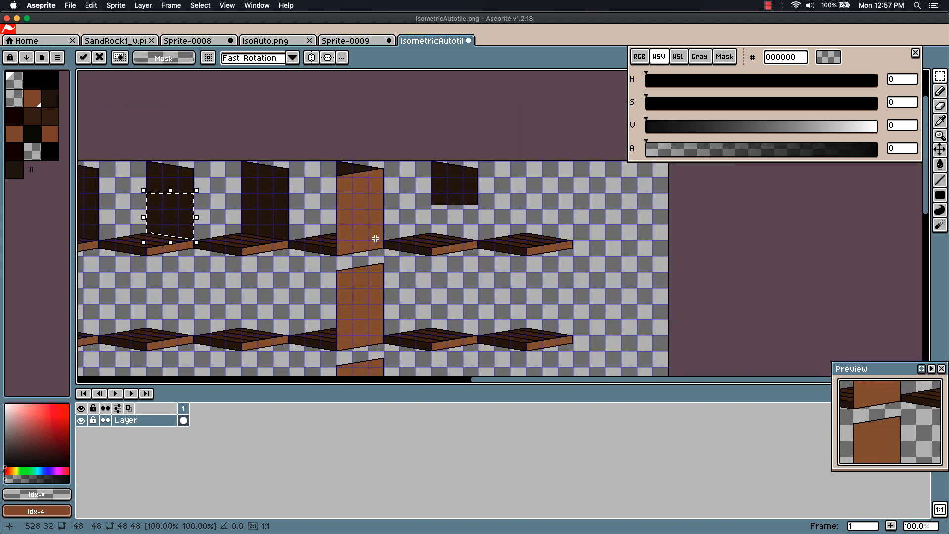
drag(375, 239, 475, 233)
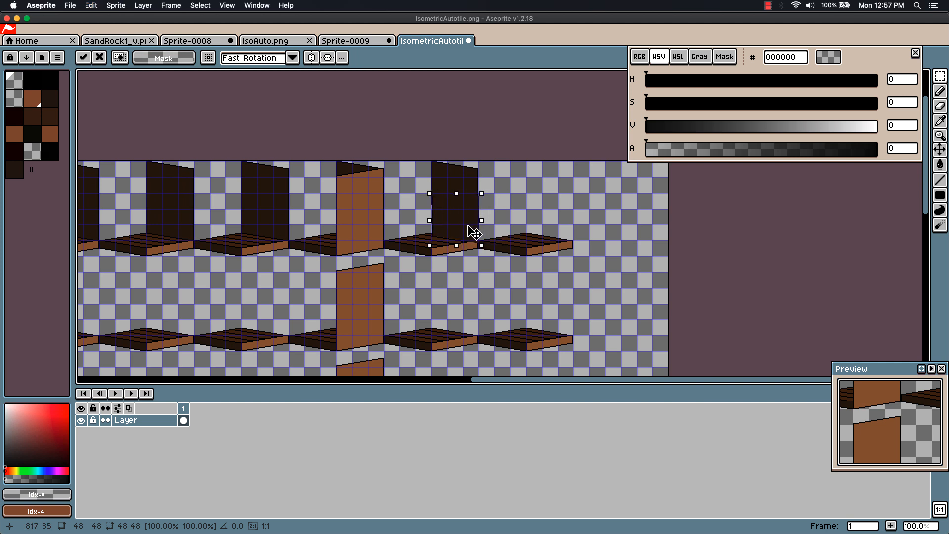
scroll(474, 233, up, 4)
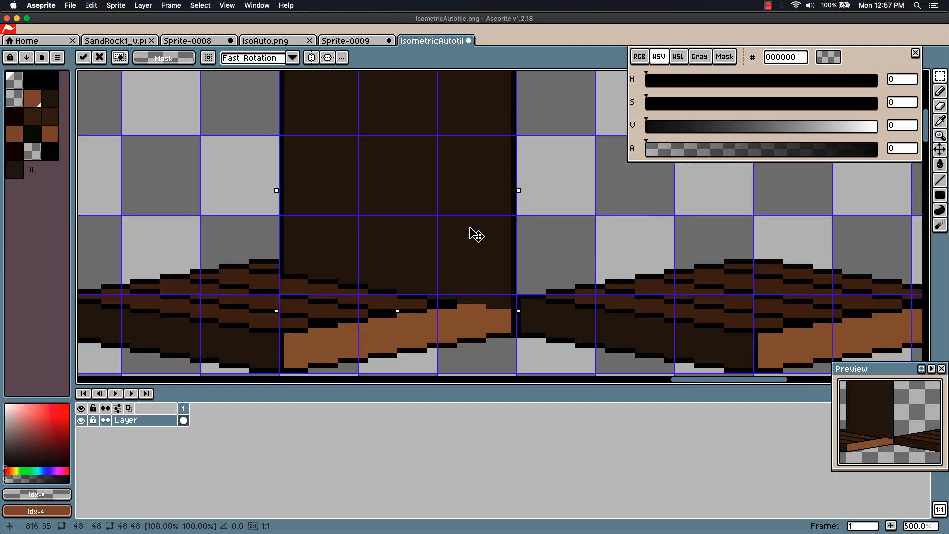
drag(475, 233, 471, 214)
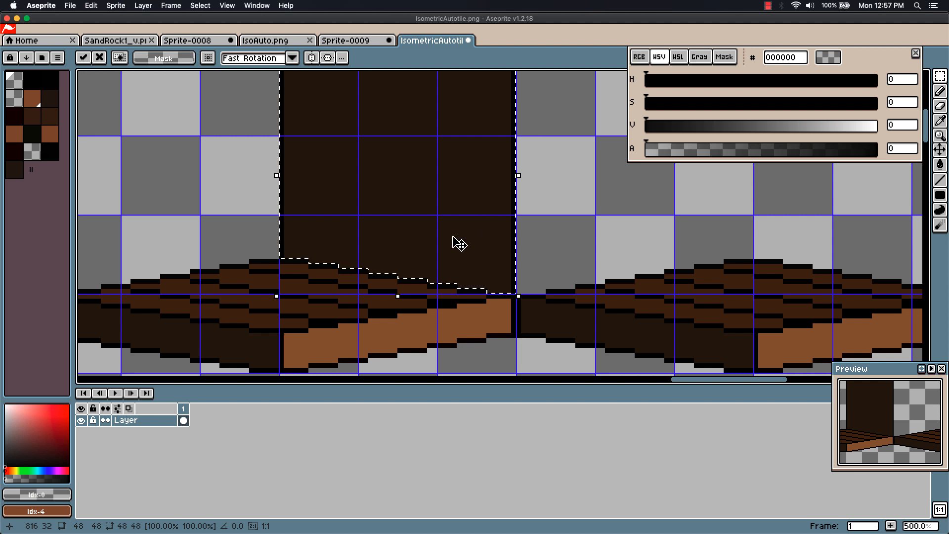
drag(319, 272, 468, 221)
Review the repaired walls across the whole sheet and save IsometricAutotile.png
scroll(316, 219, down, 2)
drag(316, 218, 658, 227)
scroll(654, 224, left, 10)
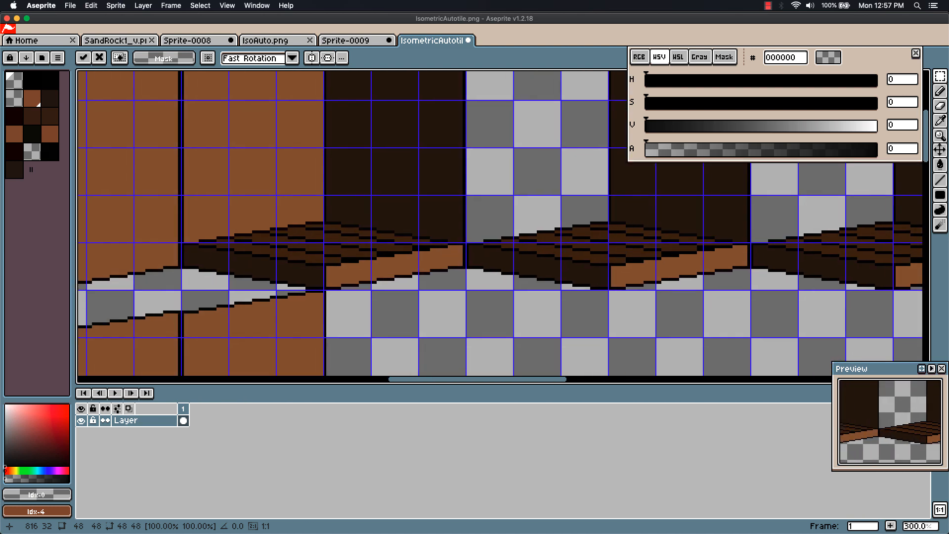
scroll(595, 241, down, 2)
scroll(683, 283, down, 1)
drag(675, 282, 573, 194)
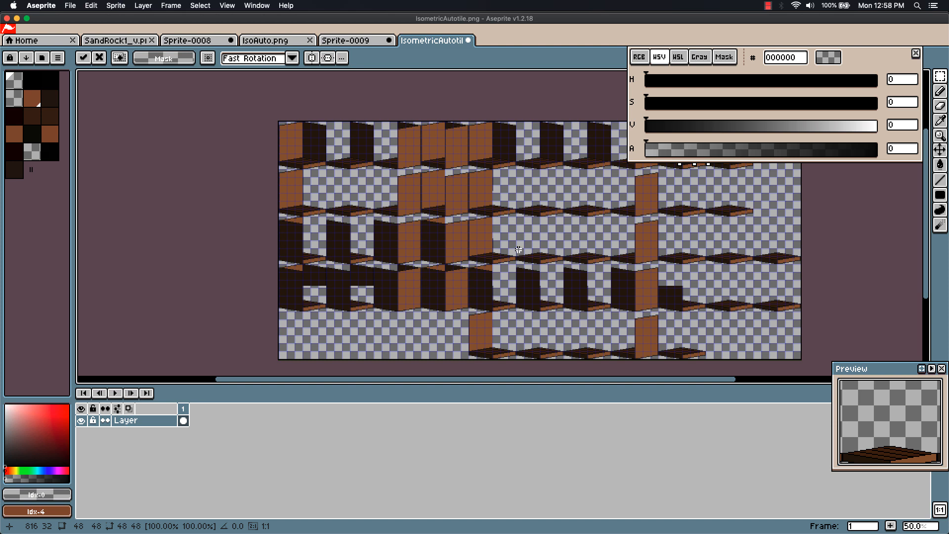
drag(586, 307, 450, 307)
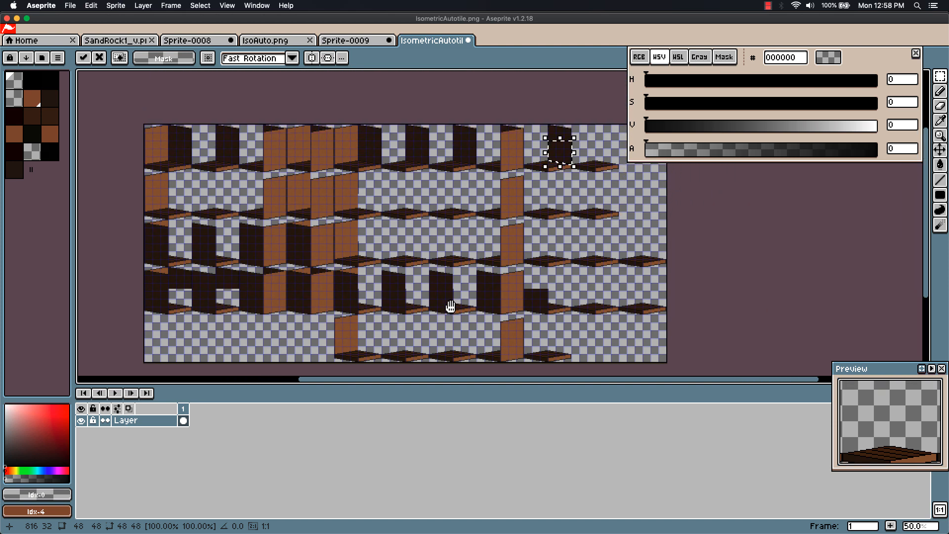
key(super+s)
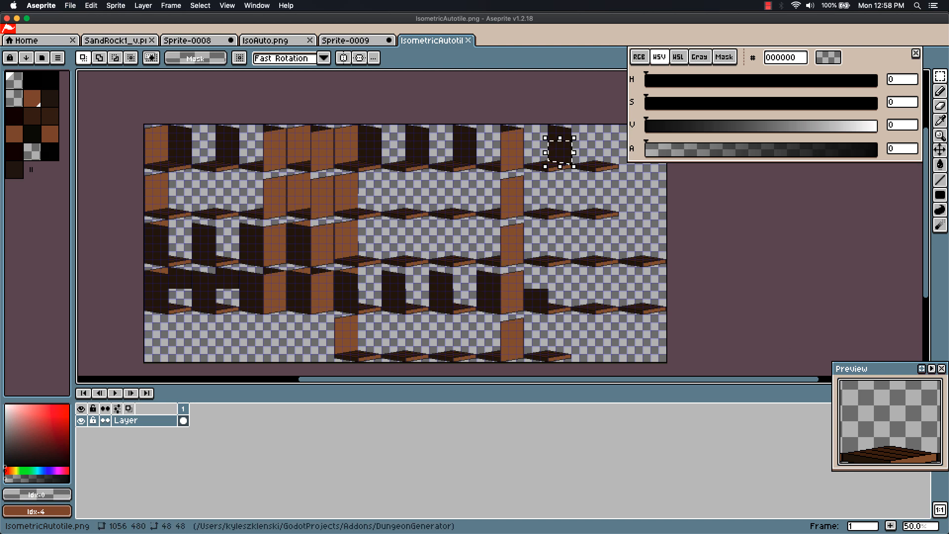
Switch to Godot and paint large new wall areas in IsoDemo's tile map, east and south of the existing rooms
key(super+Tab)
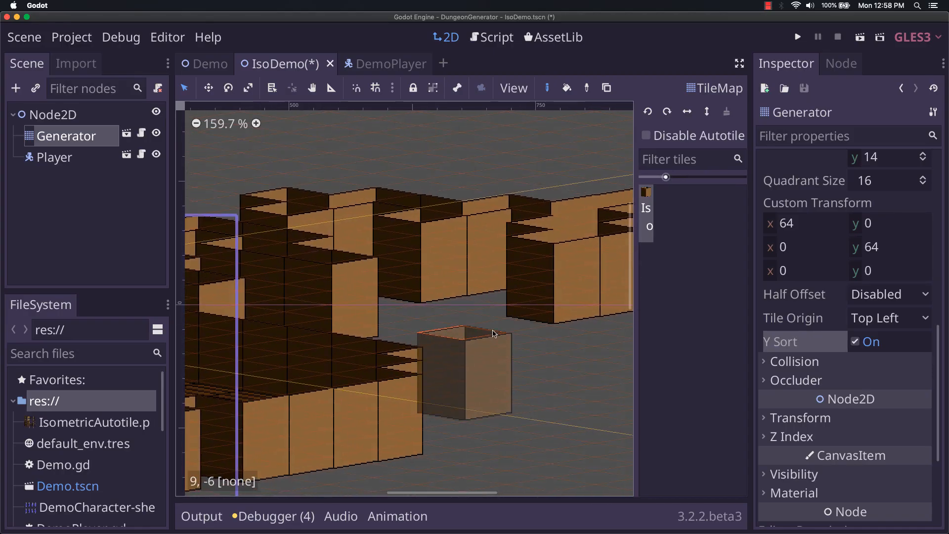
scroll(494, 334, down, 7)
drag(371, 330, 532, 288)
drag(393, 295, 554, 246)
scroll(346, 300, down, 7)
drag(345, 299, 427, 310)
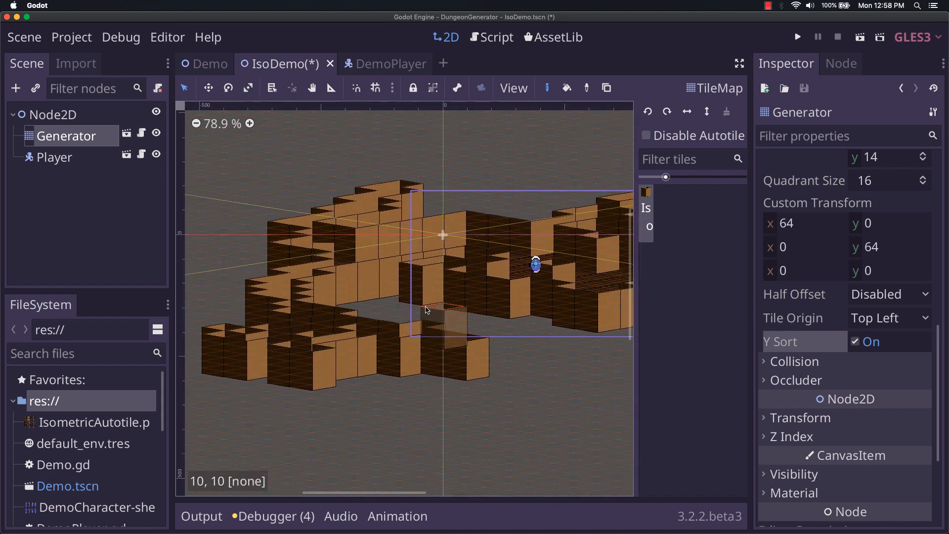
scroll(427, 310, right, 10)
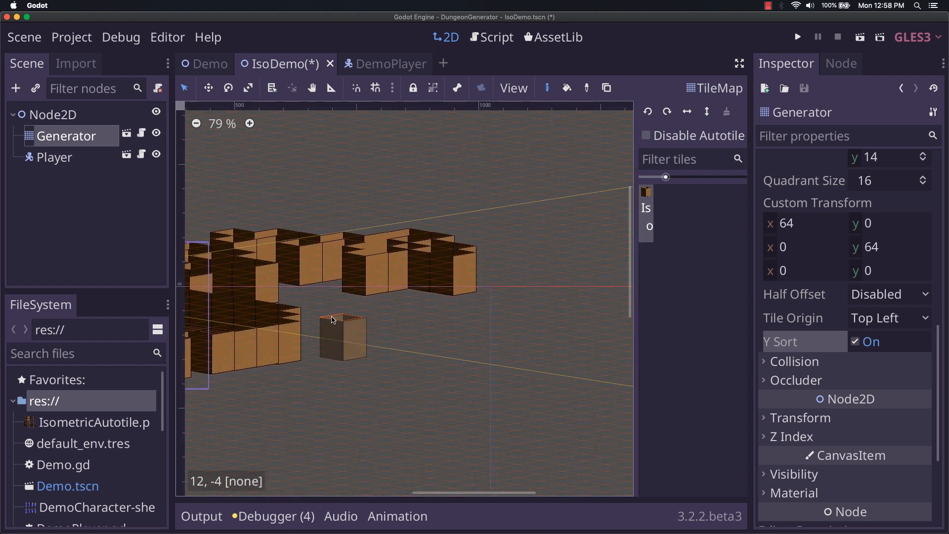
mouse_move(391, 254)
mouse_down()
mouse_move(387, 277)
mouse_move(414, 269)
mouse_move(480, 306)
mouse_move(465, 341)
mouse_move(442, 330)
mouse_move(325, 395)
mouse_move(477, 408)
mouse_move(371, 431)
mouse_move(529, 454)
mouse_move(543, 423)
mouse_move(536, 450)
mouse_move(578, 405)
mouse_move(576, 372)
mouse_move(557, 400)
mouse_move(506, 380)
mouse_move(558, 353)
mouse_move(569, 305)
mouse_move(588, 324)
mouse_move(522, 306)
mouse_move(435, 442)
mouse_move(511, 312)
mouse_move(416, 385)
mouse_move(344, 420)
mouse_up()
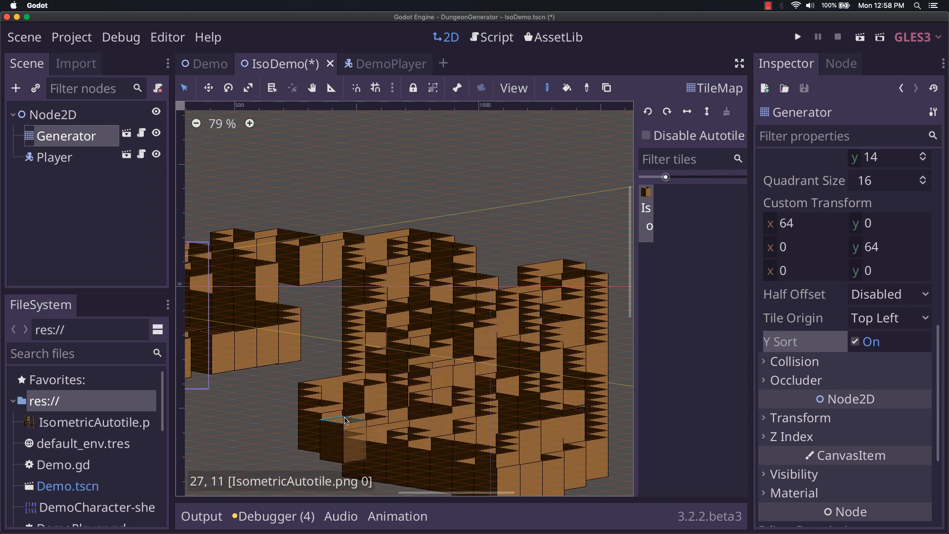
mouse_move(241, 412)
mouse_down()
mouse_move(519, 319)
mouse_move(509, 314)
mouse_move(353, 398)
mouse_move(459, 358)
mouse_move(505, 326)
mouse_move(400, 421)
mouse_move(509, 352)
mouse_move(403, 435)
mouse_move(555, 331)
mouse_move(445, 442)
mouse_move(468, 391)
mouse_move(447, 409)
mouse_move(510, 398)
mouse_move(304, 392)
mouse_move(242, 408)
mouse_move(368, 293)
mouse_move(283, 367)
mouse_move(317, 304)
mouse_up()
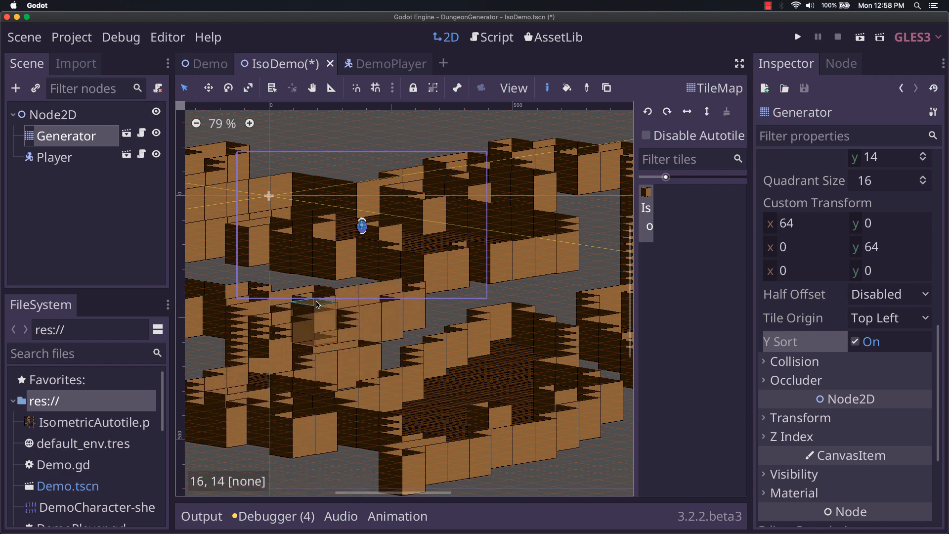
Examine the newly painted walls around the map for faulty wall and corner transitions
drag(282, 339, 445, 316)
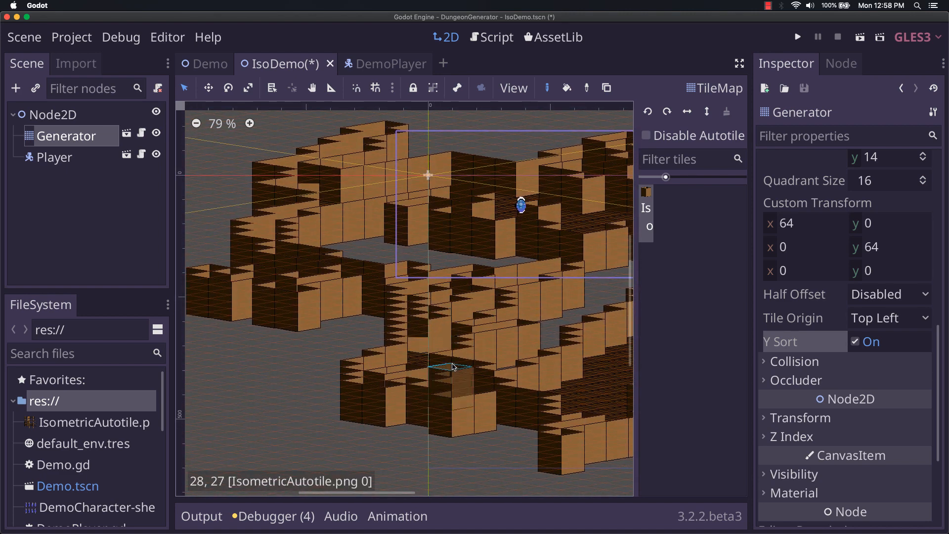
scroll(530, 346, right, 5)
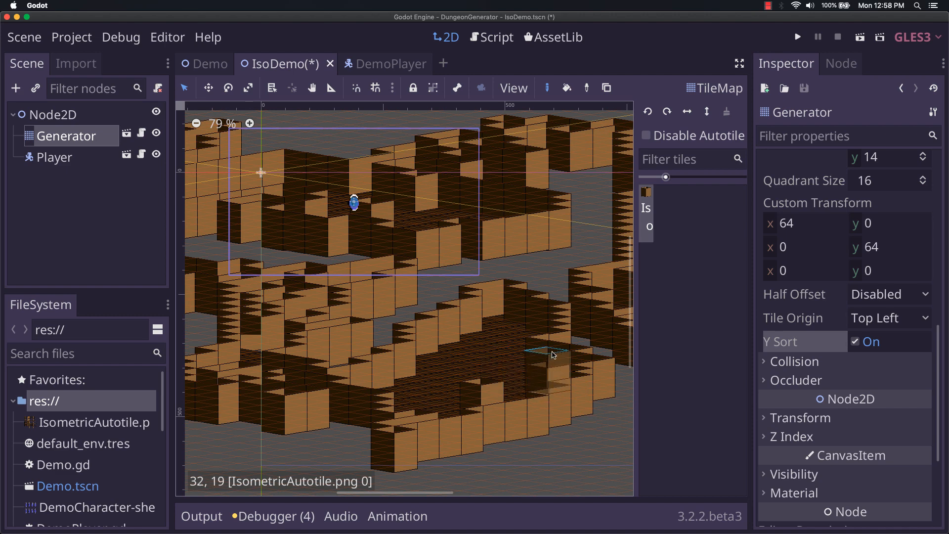
scroll(552, 355, right, 5)
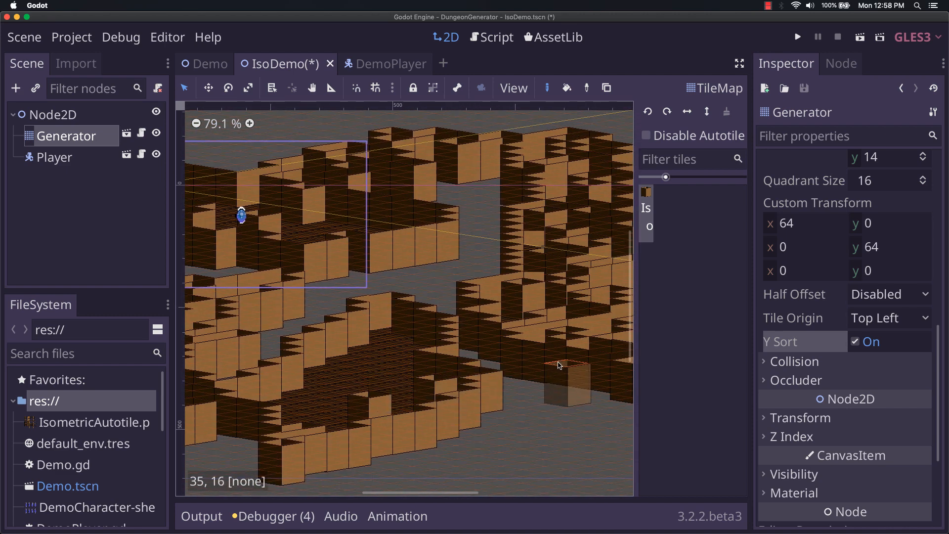
scroll(464, 374, right, 5)
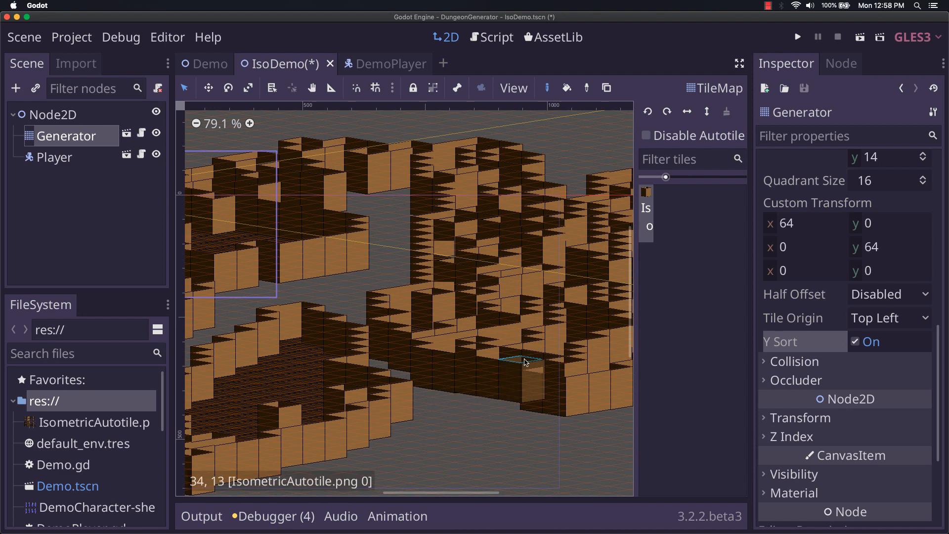
scroll(520, 365, up, 2)
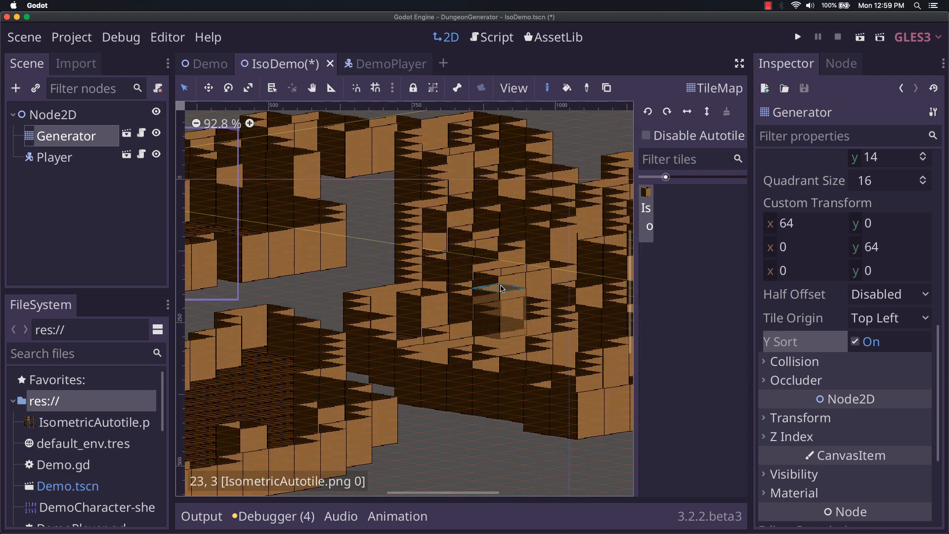
scroll(484, 373, up, 4)
scroll(484, 373, up, 7)
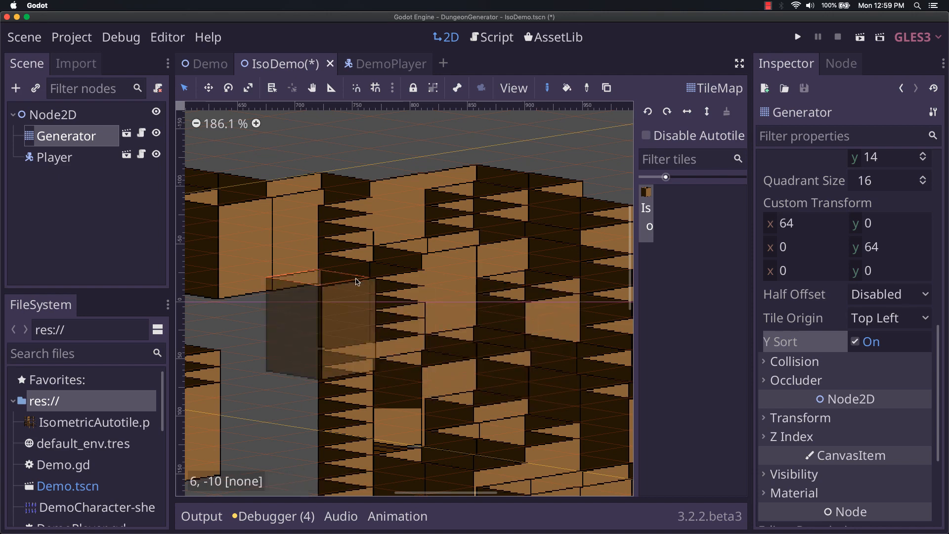
drag(473, 268, 297, 298)
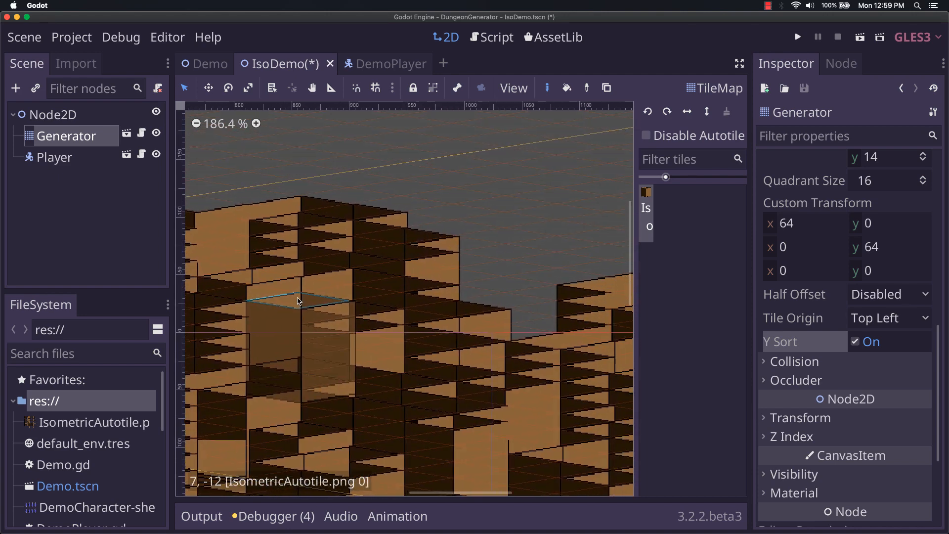
drag(525, 321, 447, 232)
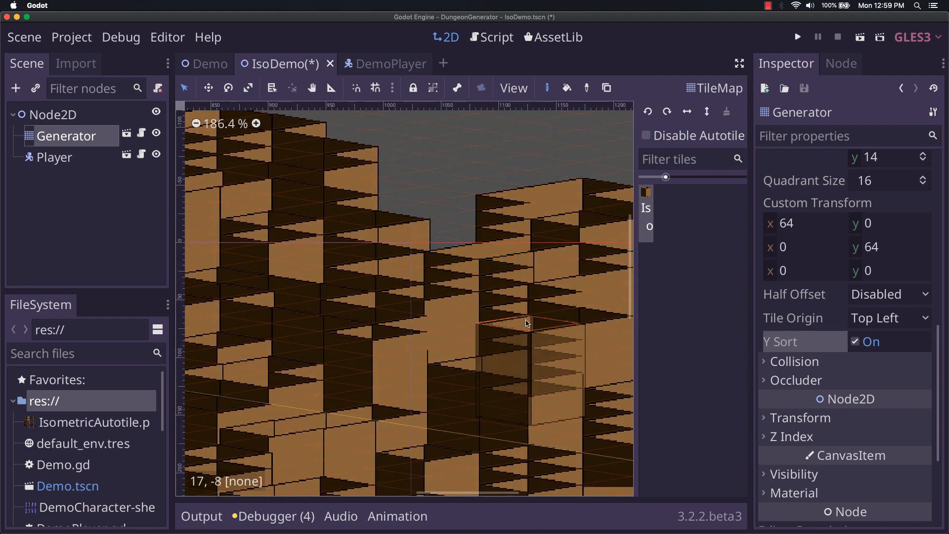